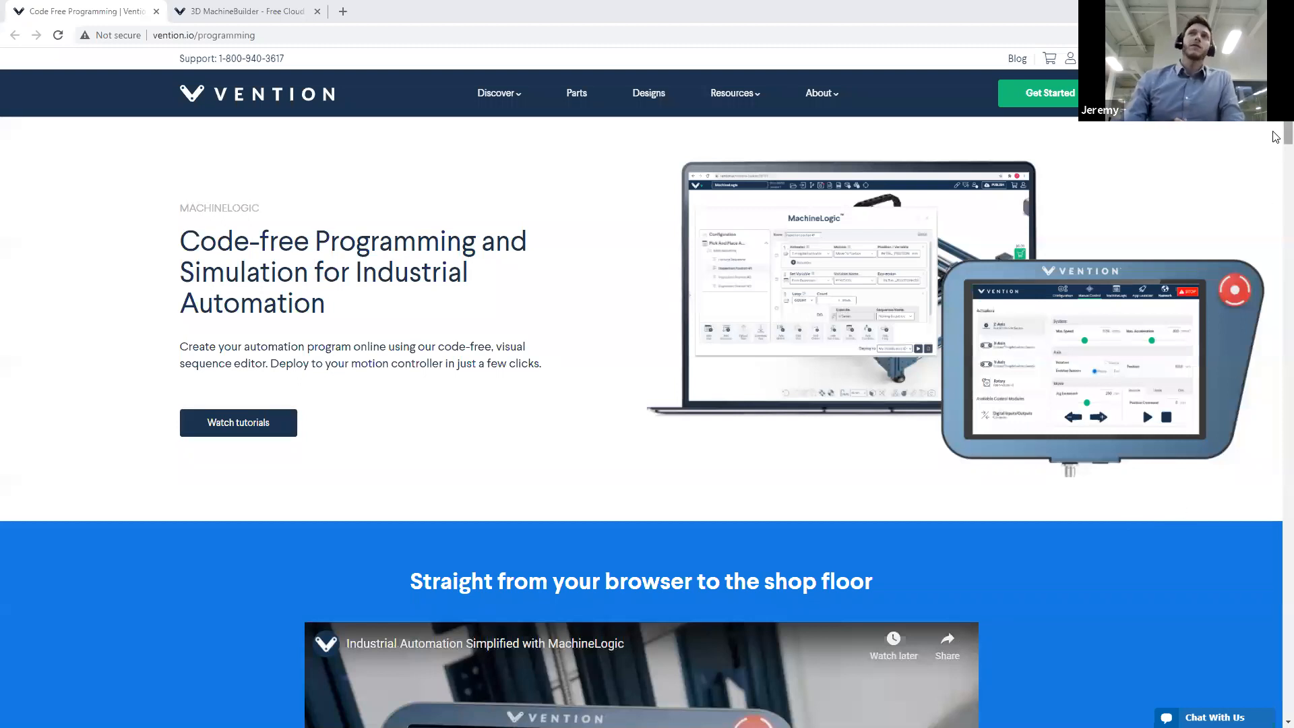
Examine the MachineLogic programming page, covering its features, browser programming, machine simulation and program deployment sections
scroll(1275, 145, "down", 14)
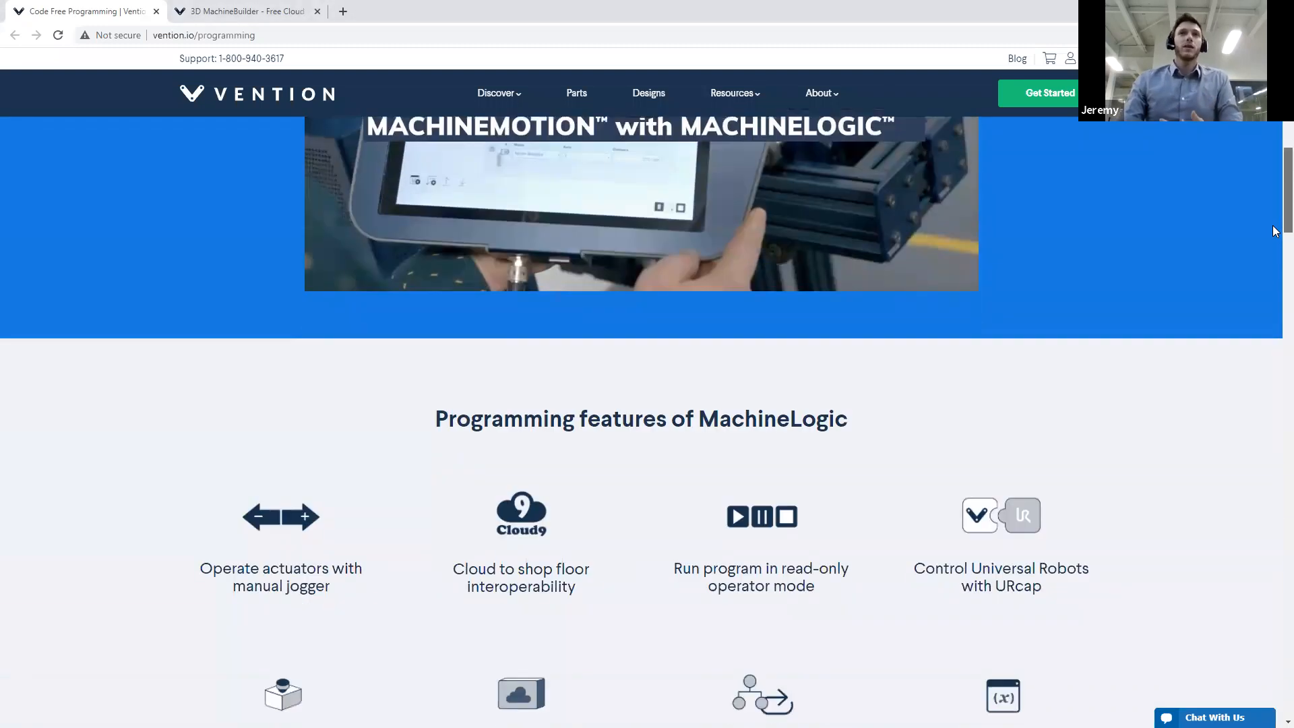
scroll(1276, 261, "down", 1)
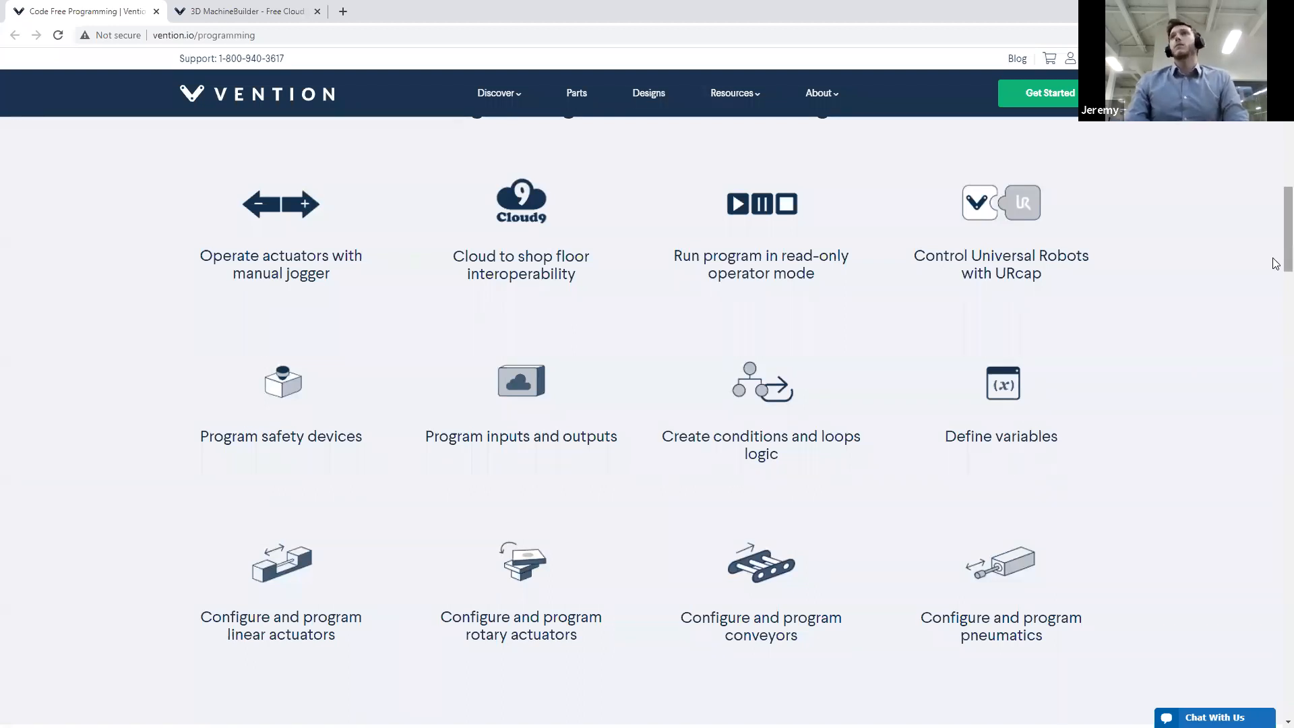
scroll(1273, 269, "down", 2)
scroll(1273, 279, "down", 10)
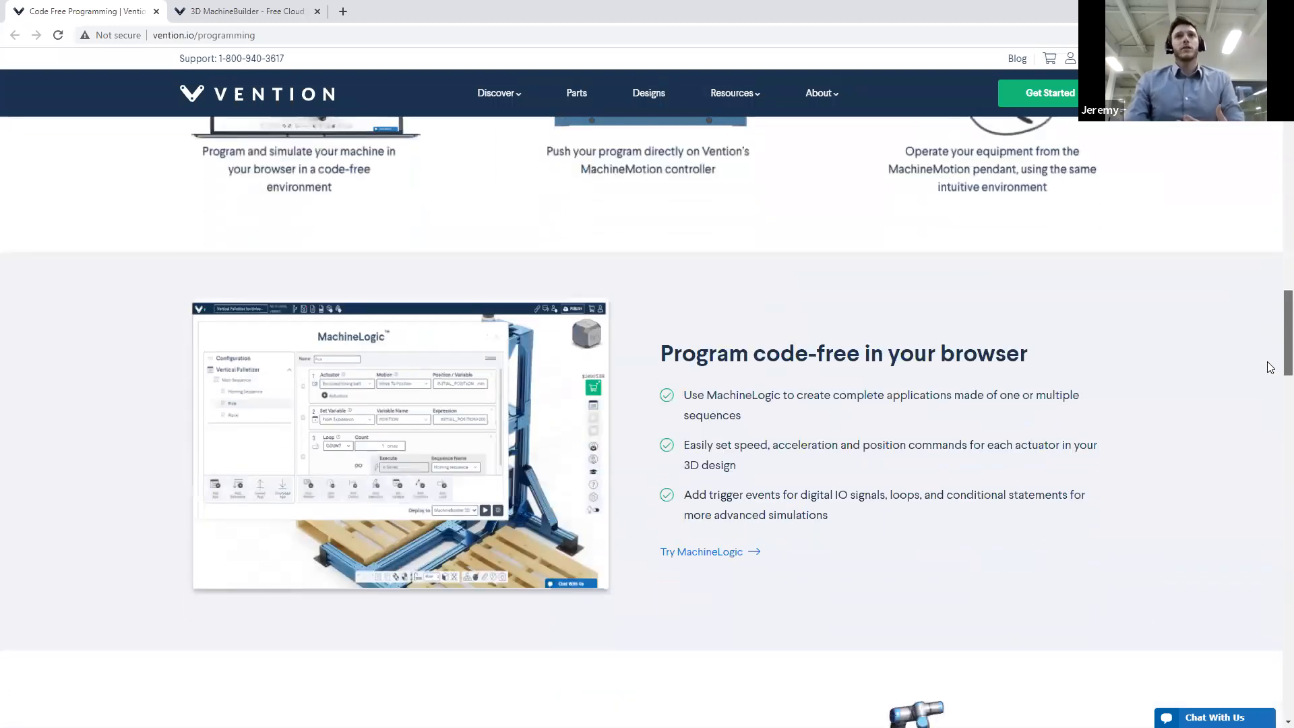
scroll(1269, 367, "down", 1)
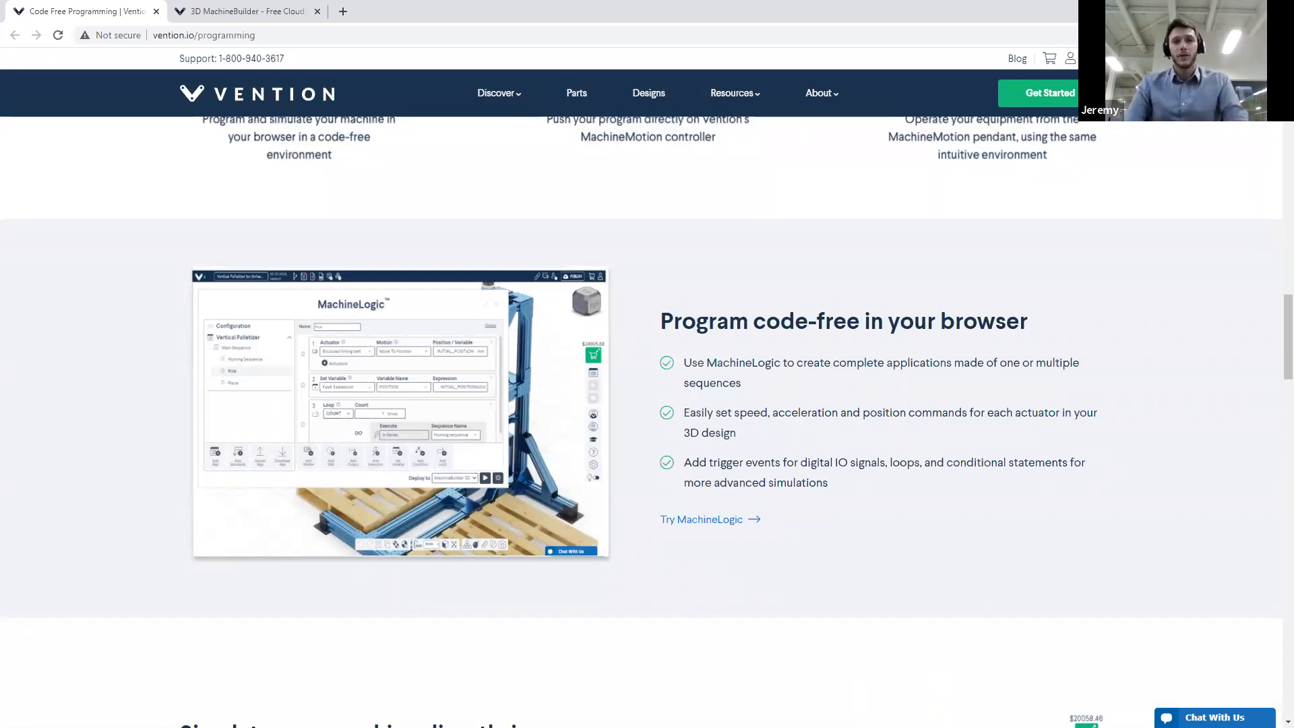
scroll(698, 487, "down", 5)
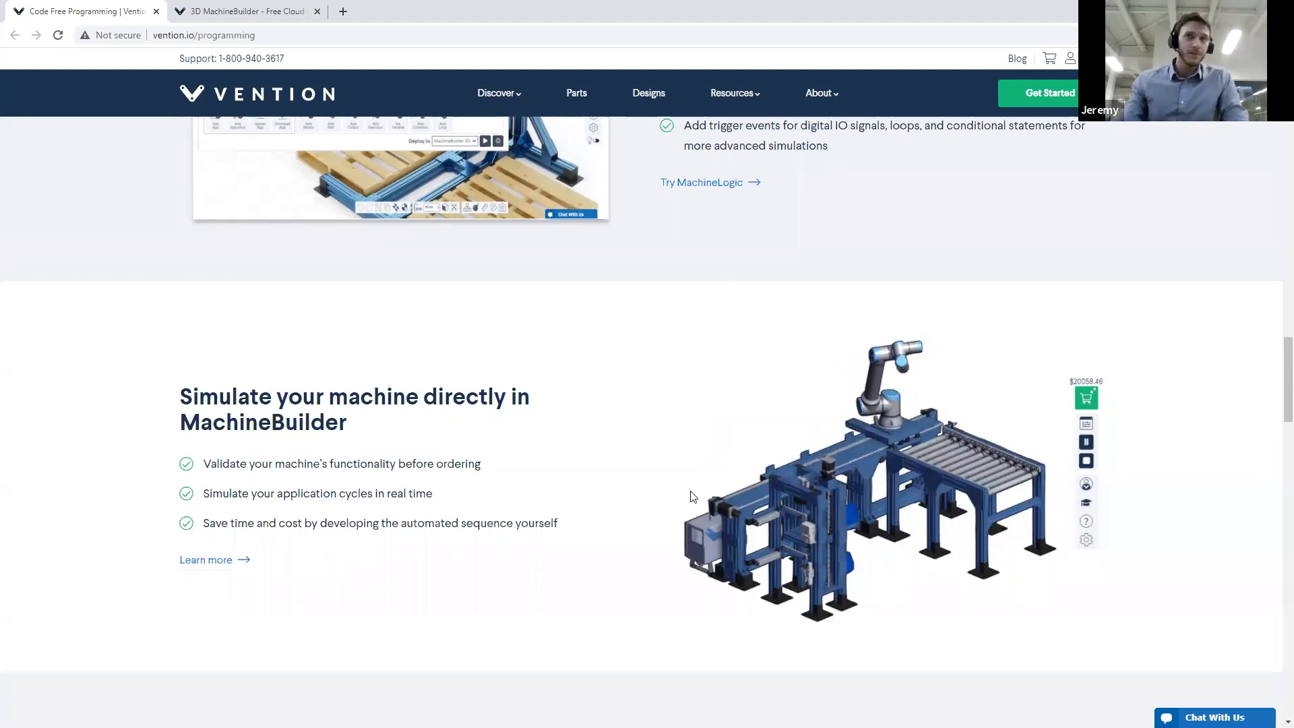
scroll(590, 288, "down", 4)
scroll(593, 290, "down", 2)
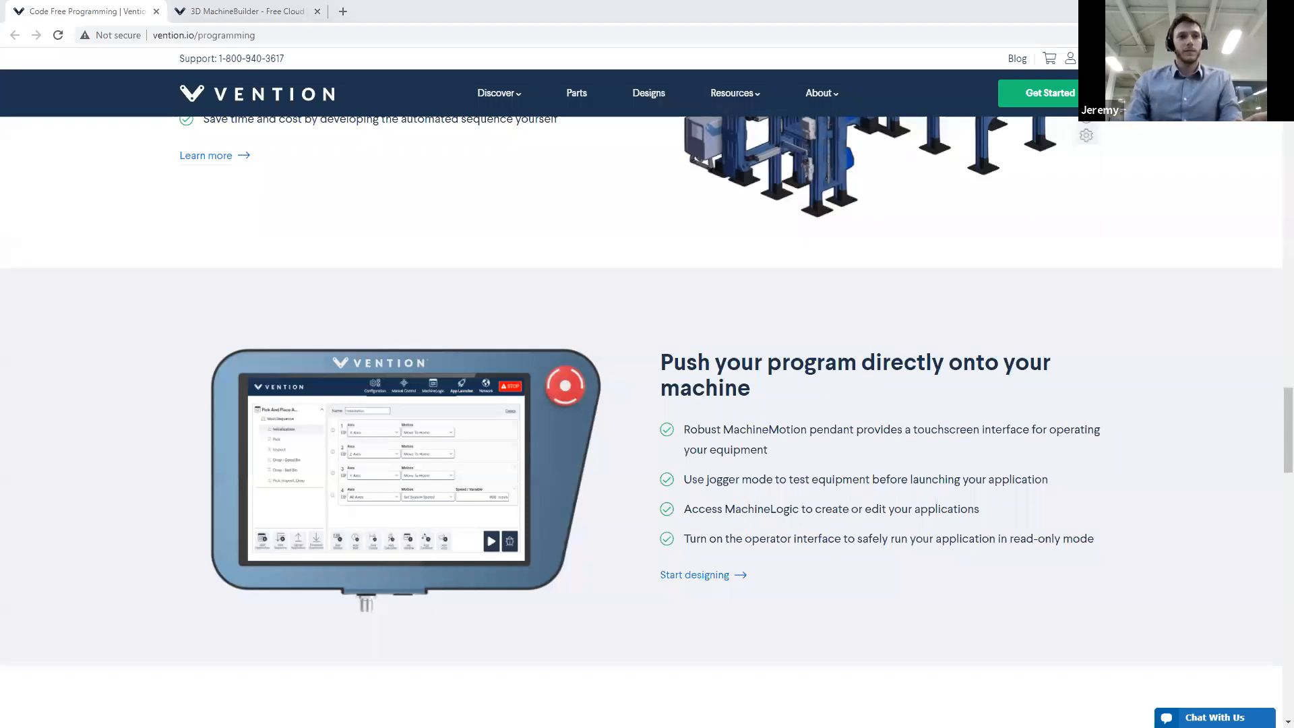
Switch to the MachineBuilder page with the October Webinar Live Edit design
key("alt+Tab")
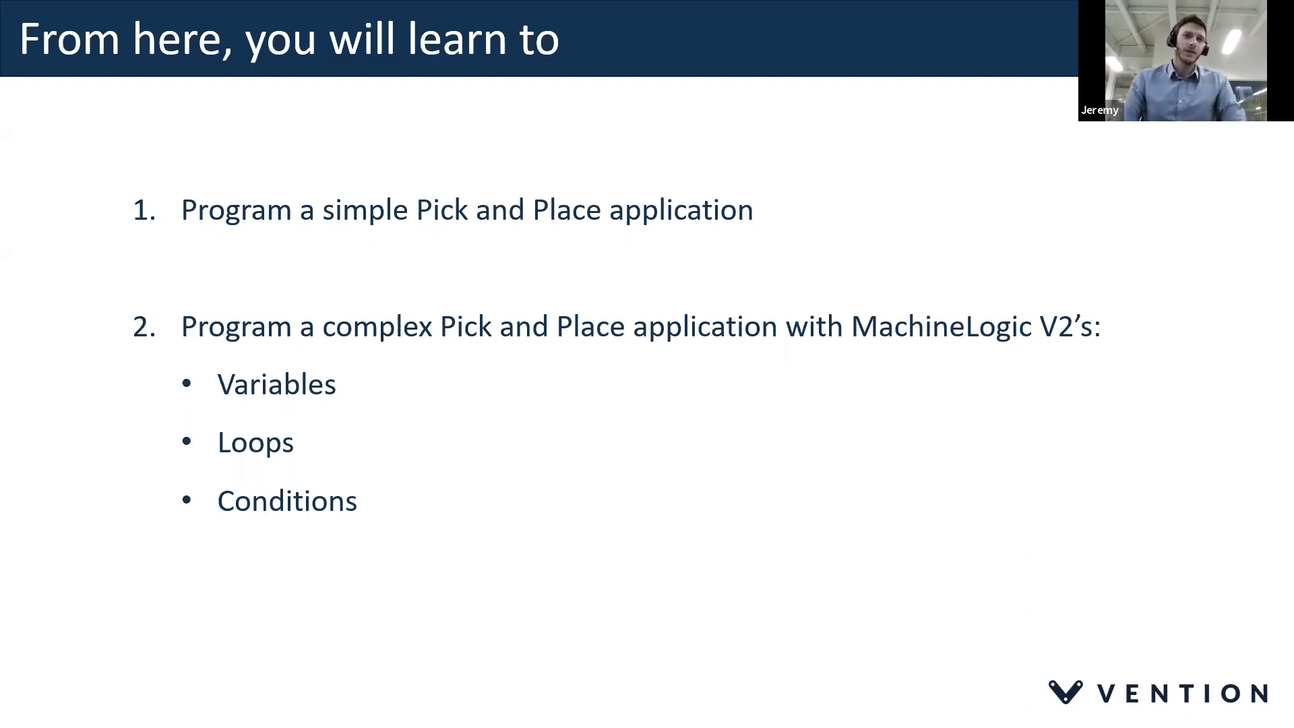
key("alt+Tab")
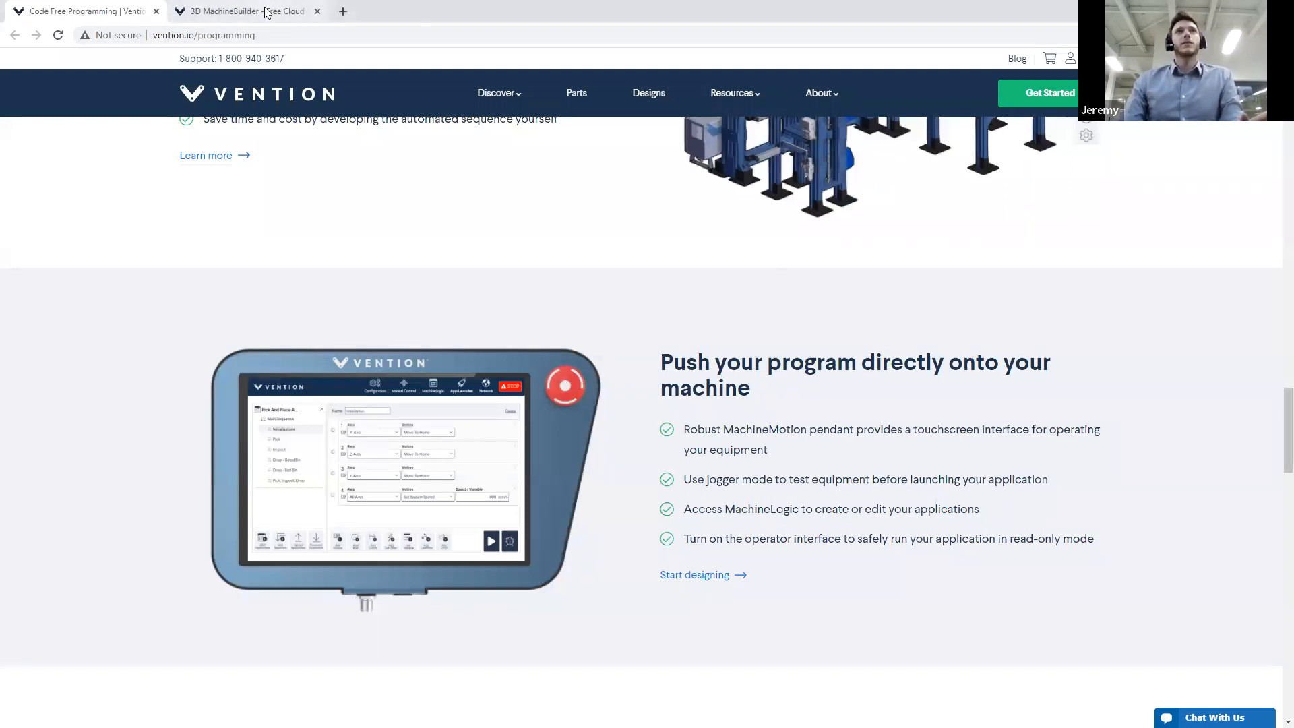
left_click(307, 11)
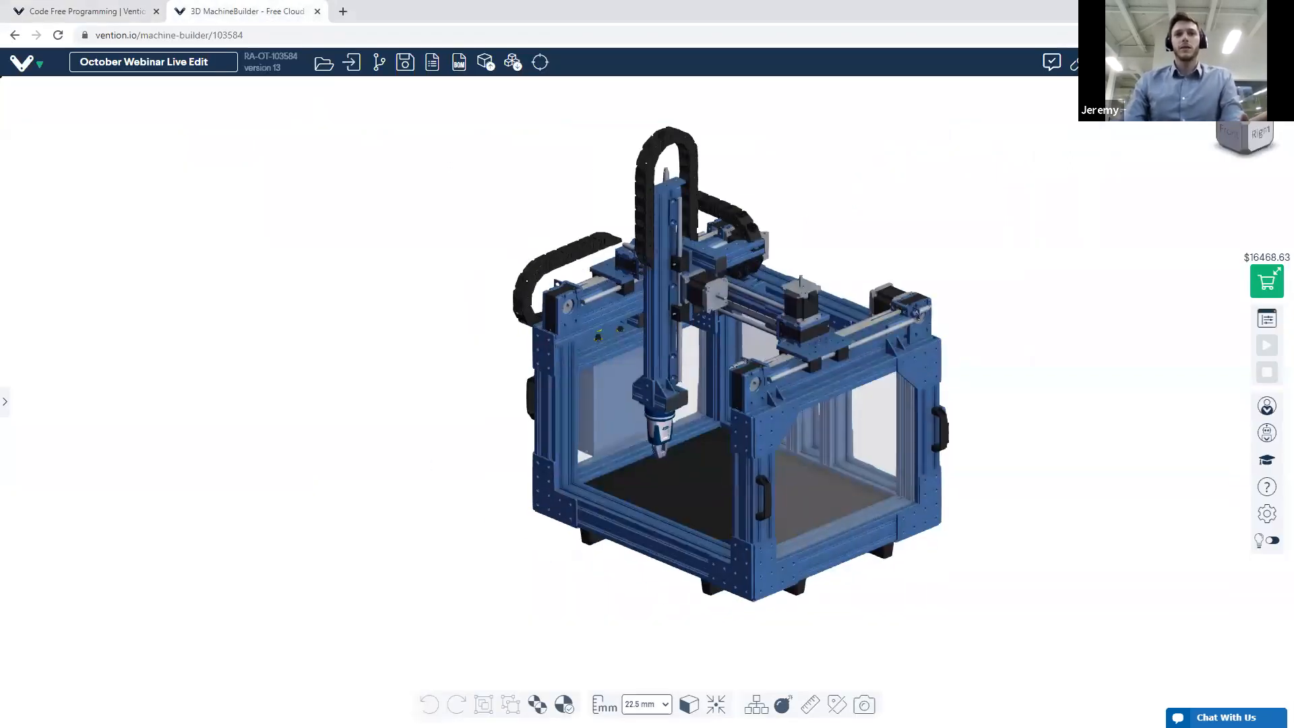
Inspect the gantry machine from several angles, including the control enclosure mounted on its side
right_click_drag(508, 485, 523, 482)
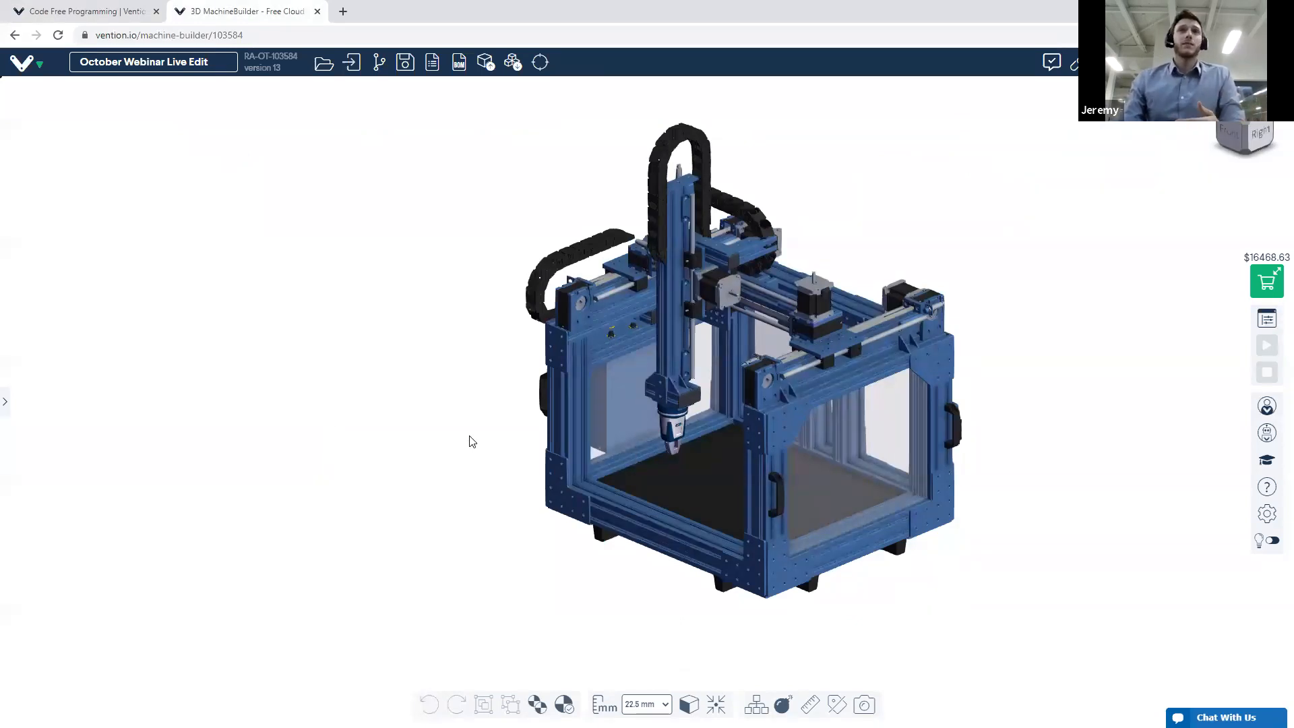
left_click_drag(450, 406, 438, 360)
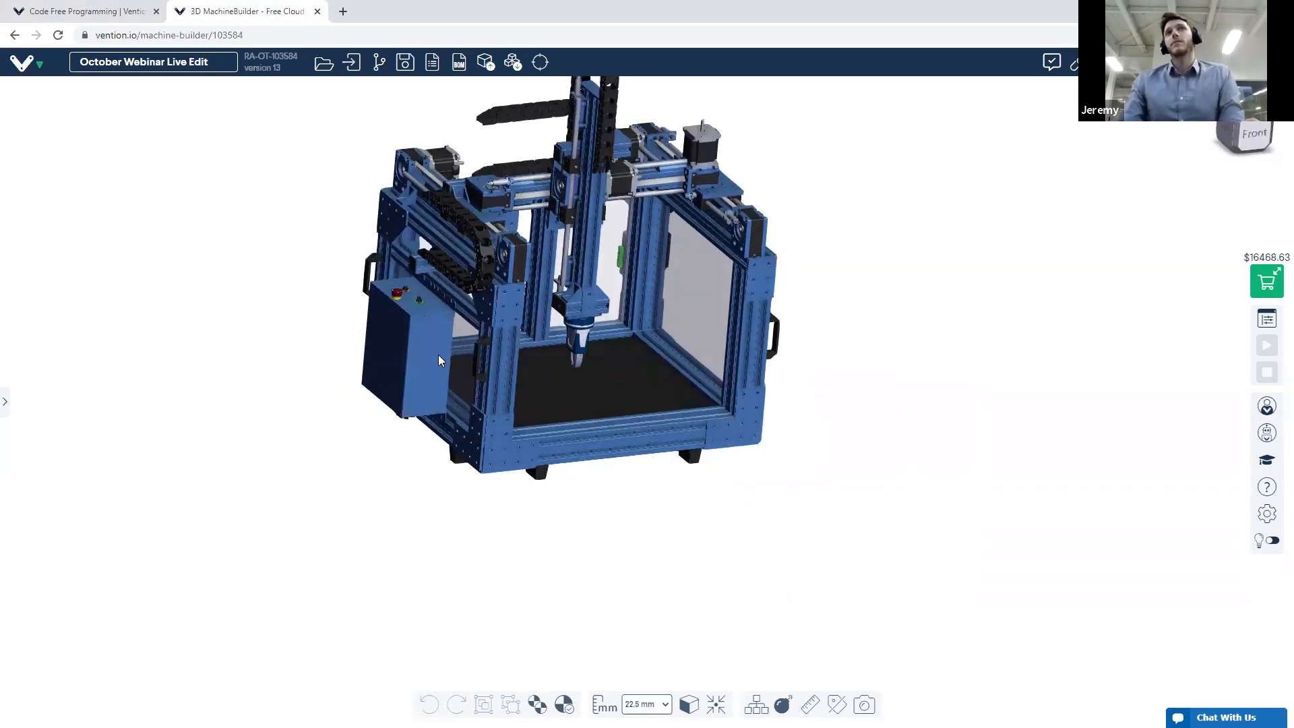
left_click(438, 360)
left_click_drag(473, 503, 485, 448)
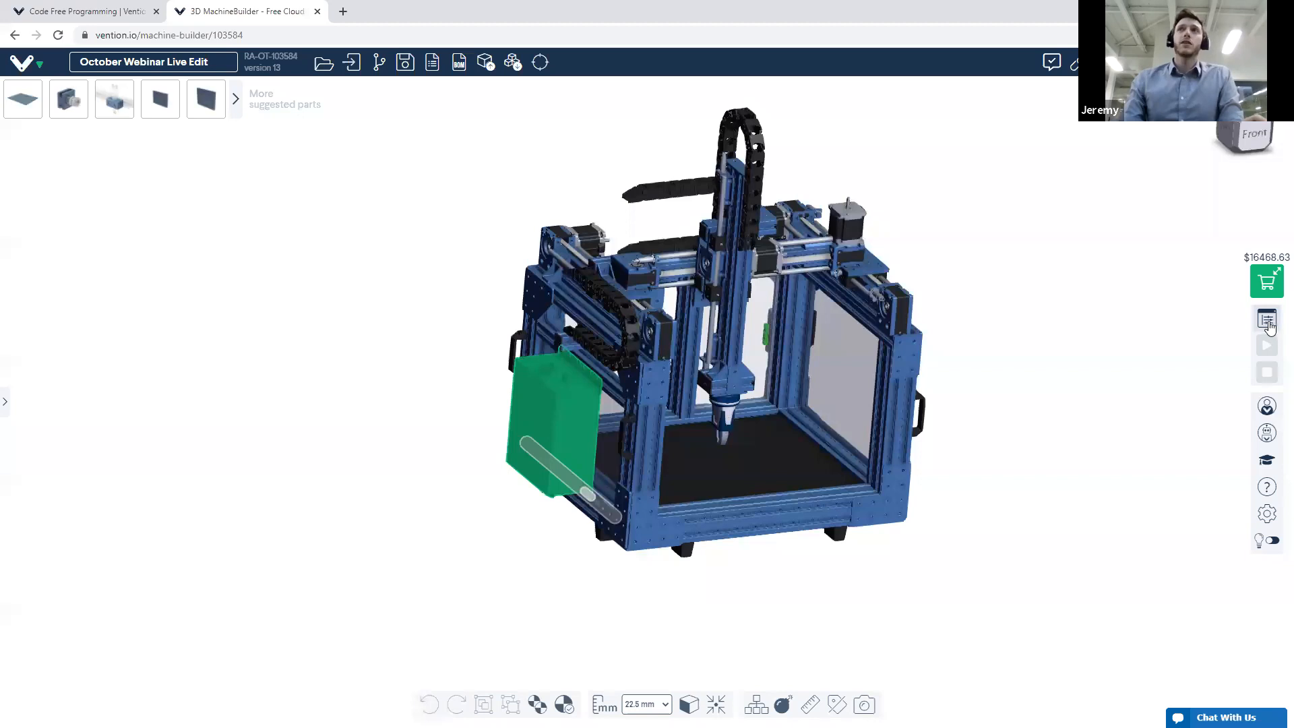
Open MachineLogic beside the machine model and display its actuator configuration
left_click(1126, 376)
left_click_drag(1126, 375, 281, 457)
right_click_drag(281, 456, 523, 401)
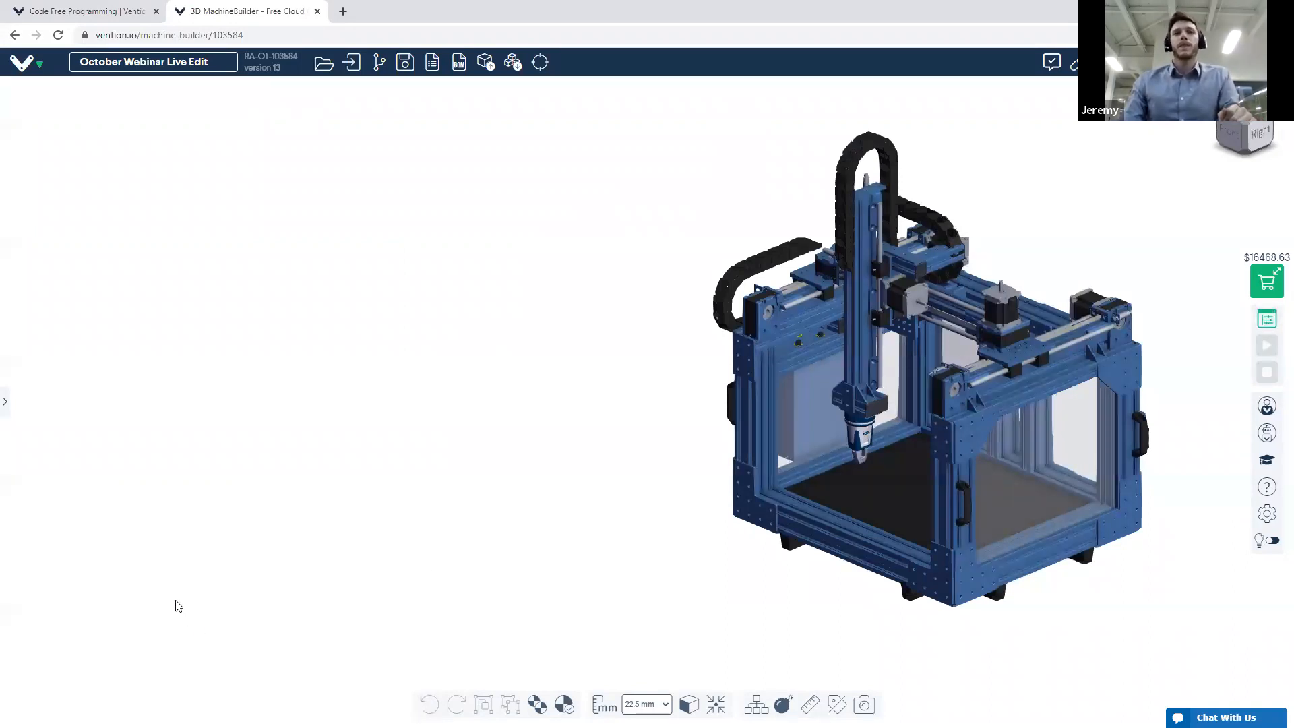
left_click_drag(779, 147, 643, 171)
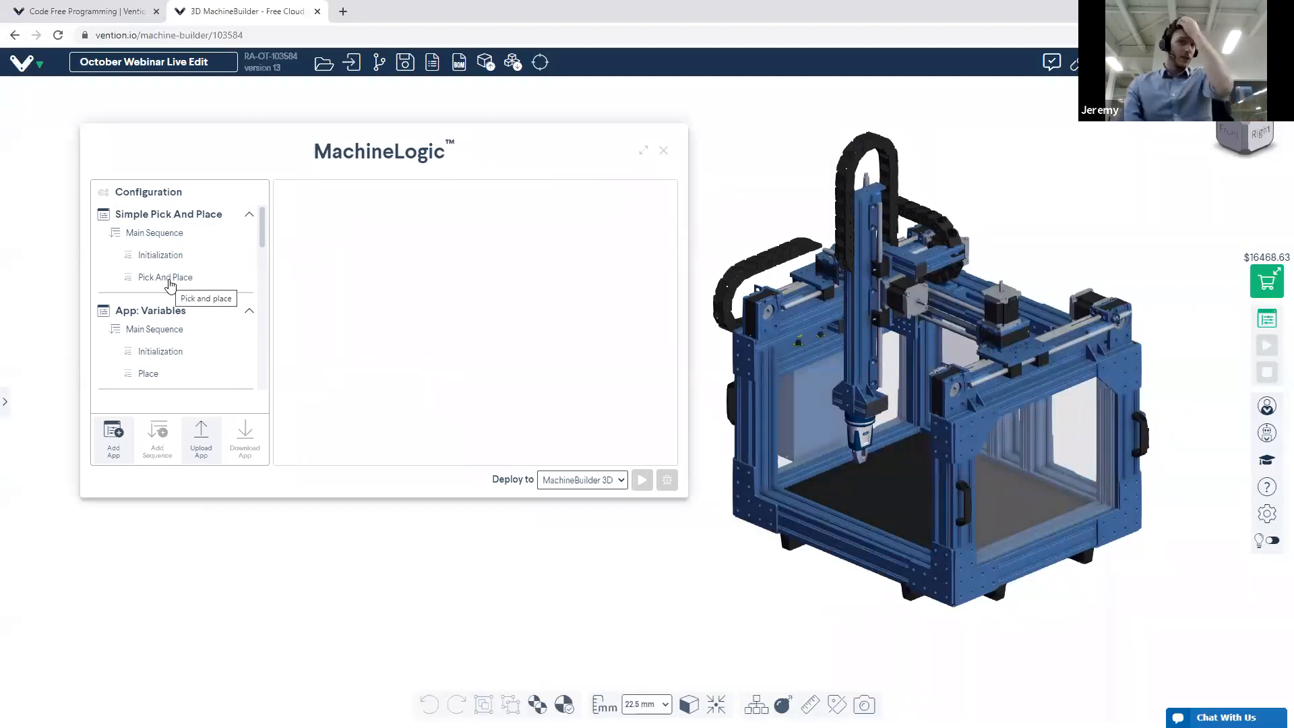
left_click(166, 193)
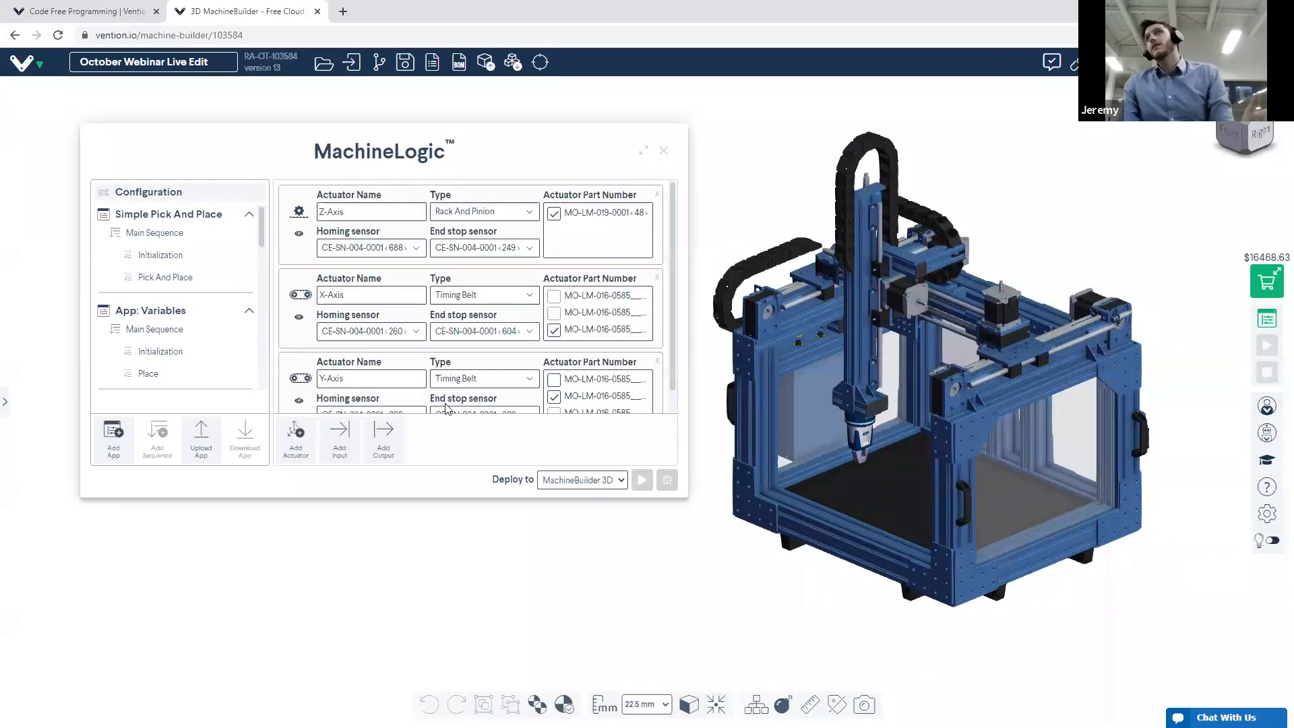
left_click_drag(342, 150, 300, 141)
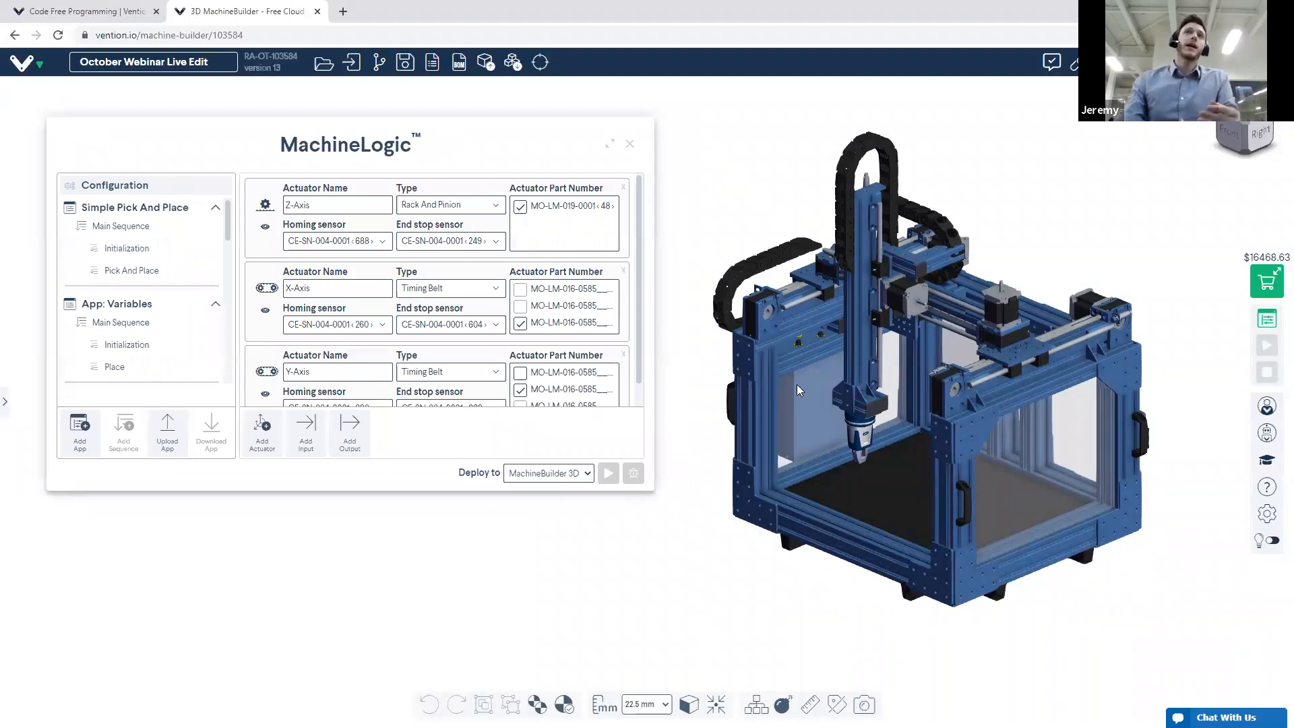
Review the X-, Y- and Z-Axis actuator settings and highlight the vertical actuator in the machine model
left_click(389, 275)
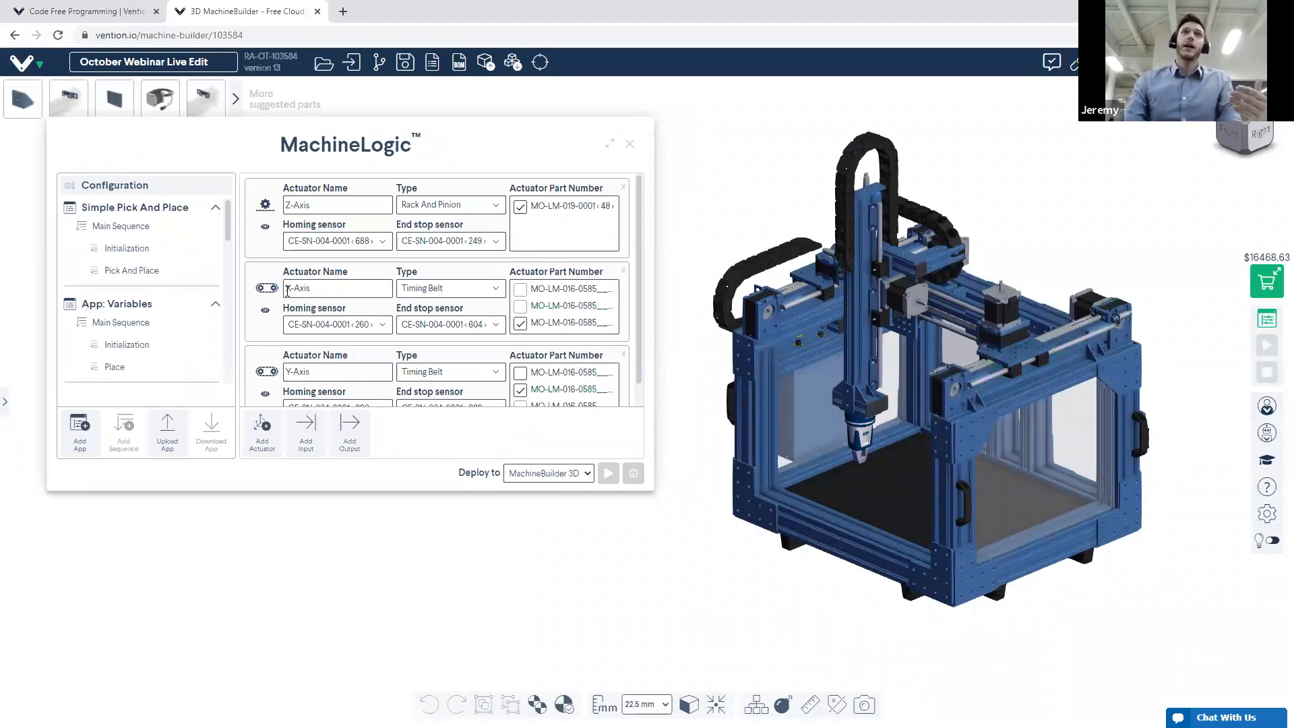
left_click(870, 326)
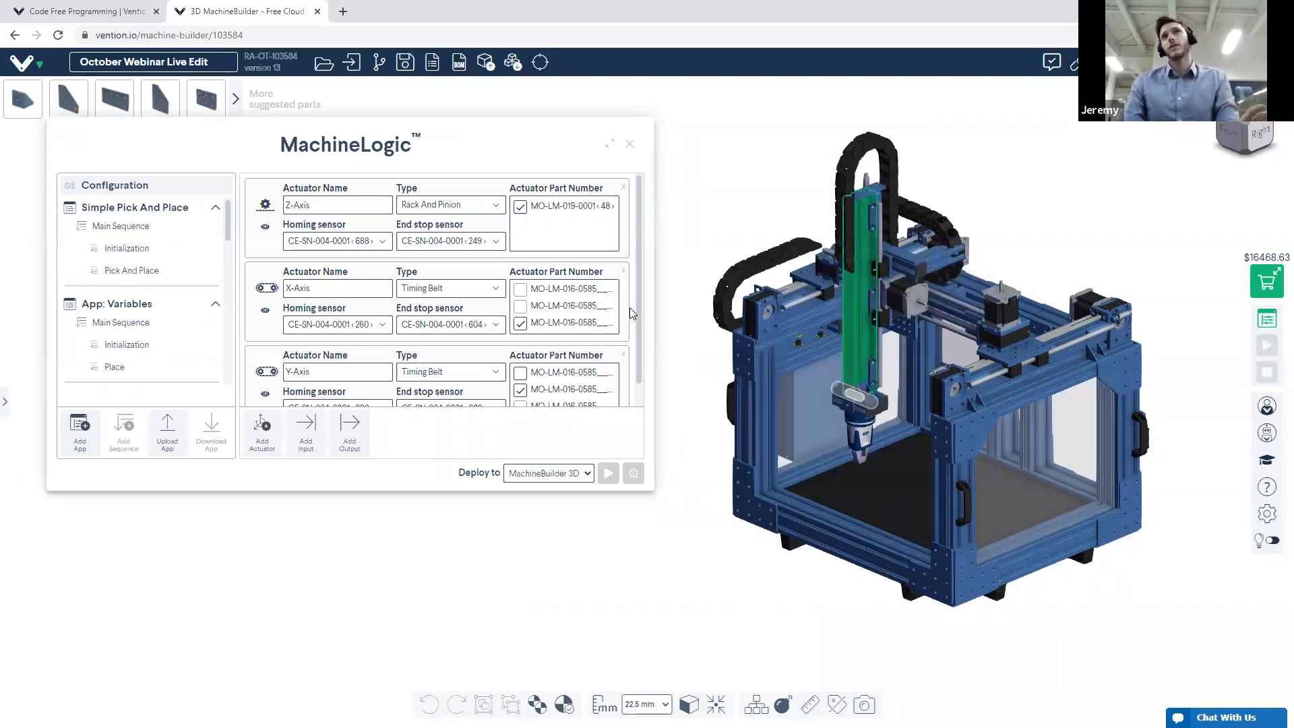
scroll(641, 313, "down", 1)
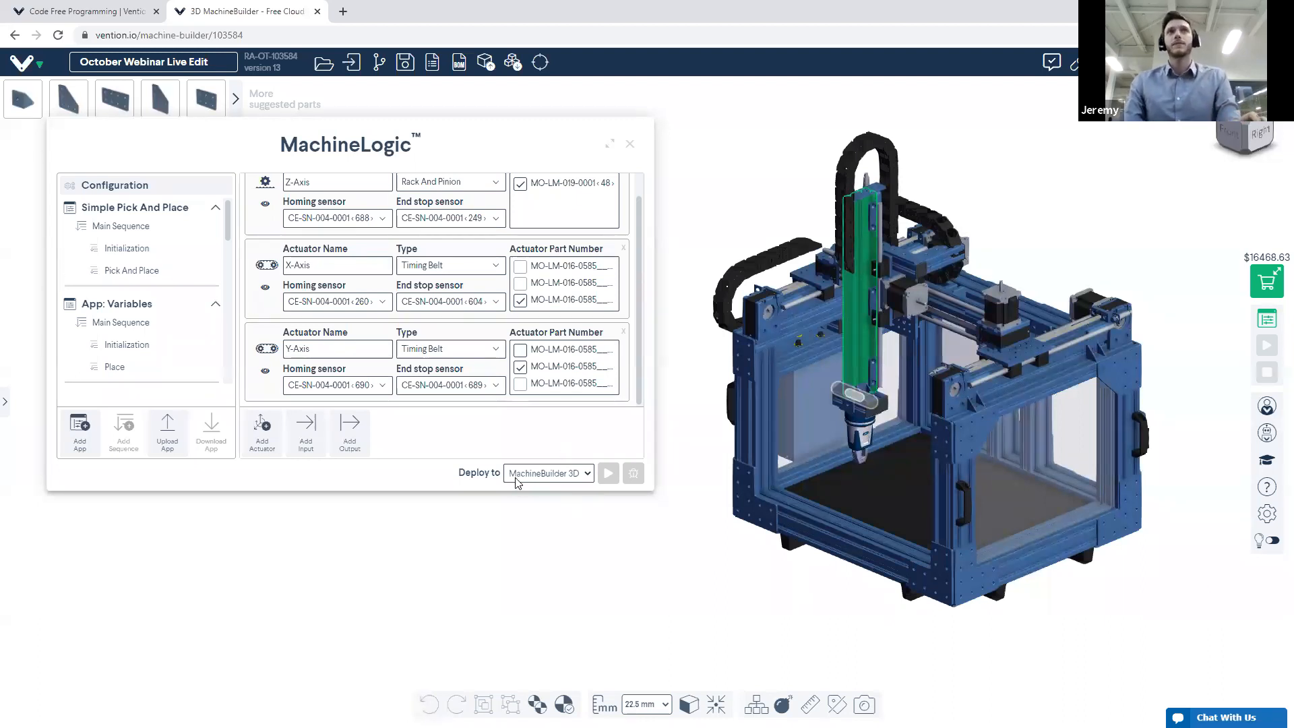
Review the Simple Pick and Place application's main sequence and its Initialization and Pick and place child sequences
left_click(114, 211)
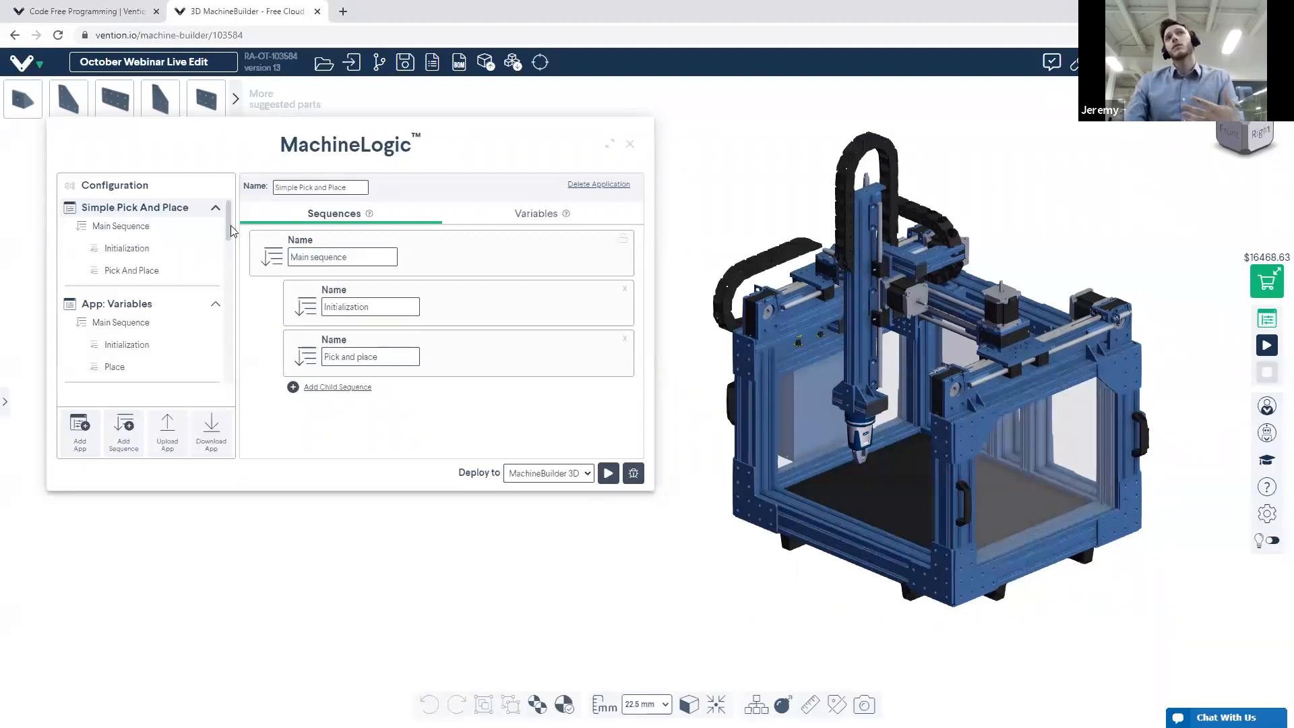
mouse_move(229, 234)
left_mouse_down()
mouse_move(225, 289)
mouse_move(231, 225)
left_mouse_up()
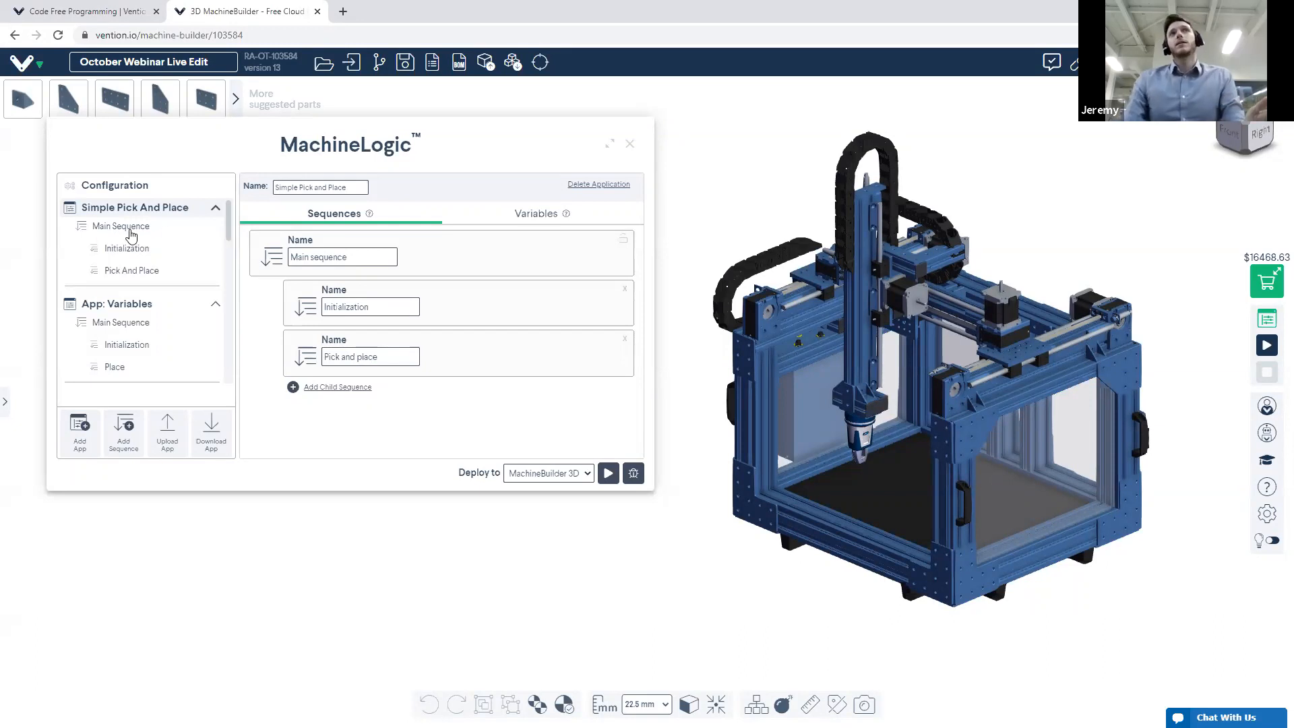
left_click(128, 228)
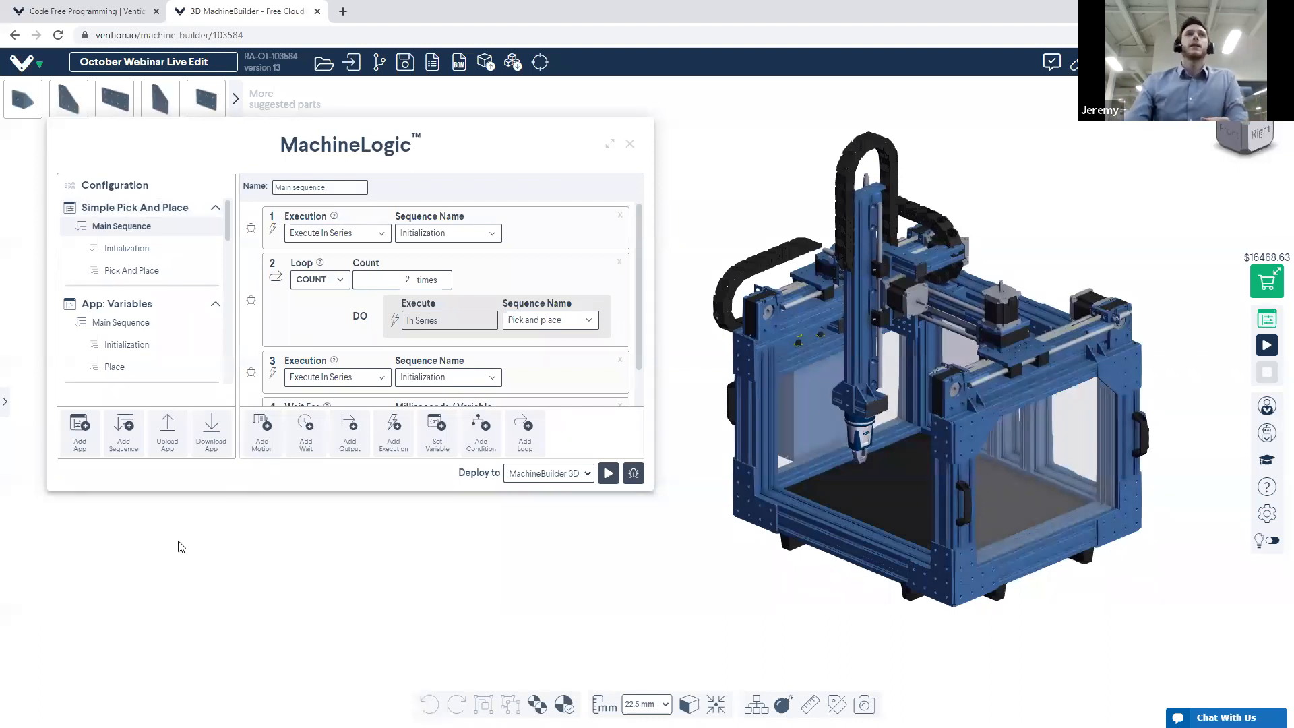
left_click(125, 255)
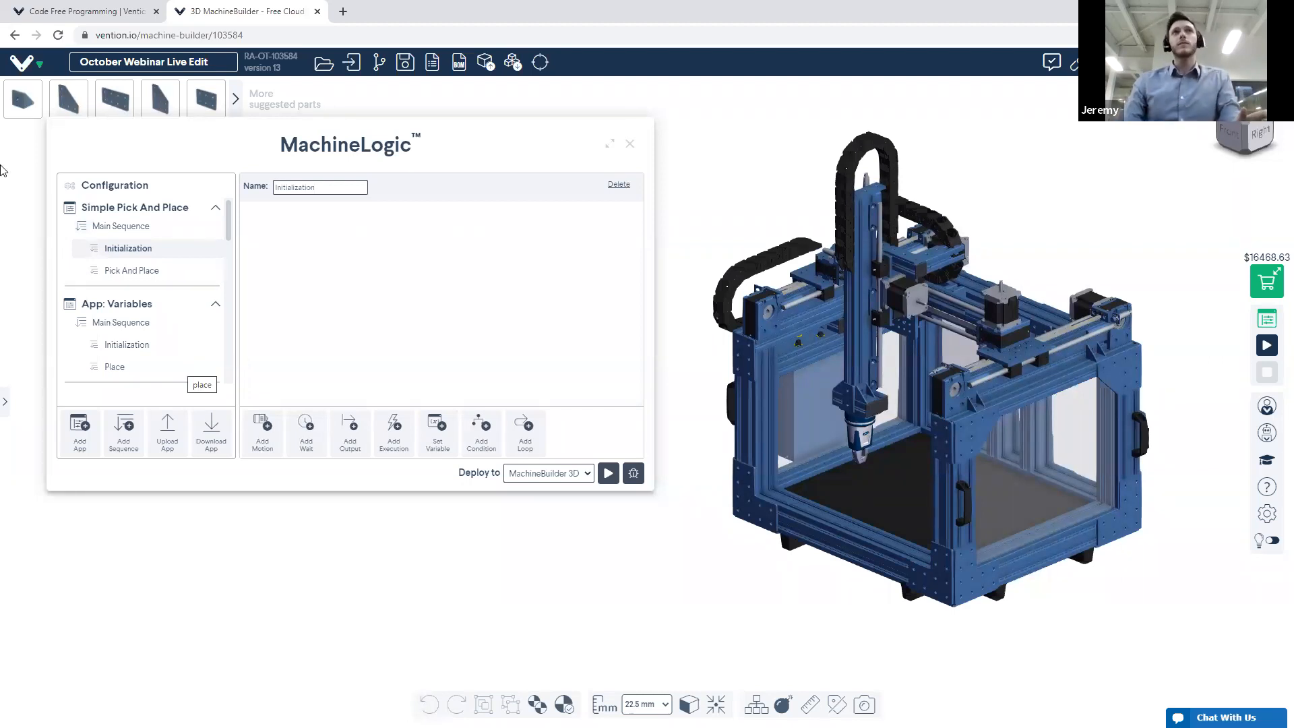
left_click(142, 272)
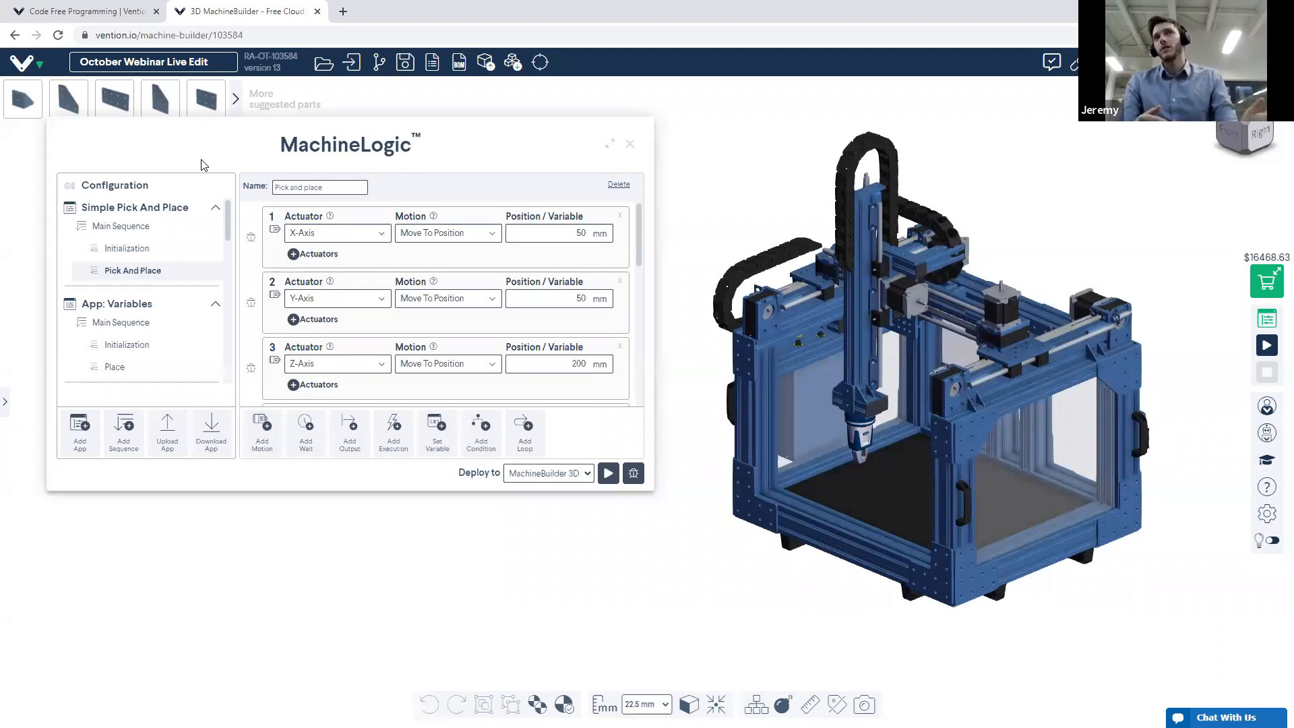
Enlarge MachineLogic and add a Z-Axis Move To Home motion to the Simple Pick and Place app's Initialization sequence
left_click(135, 248)
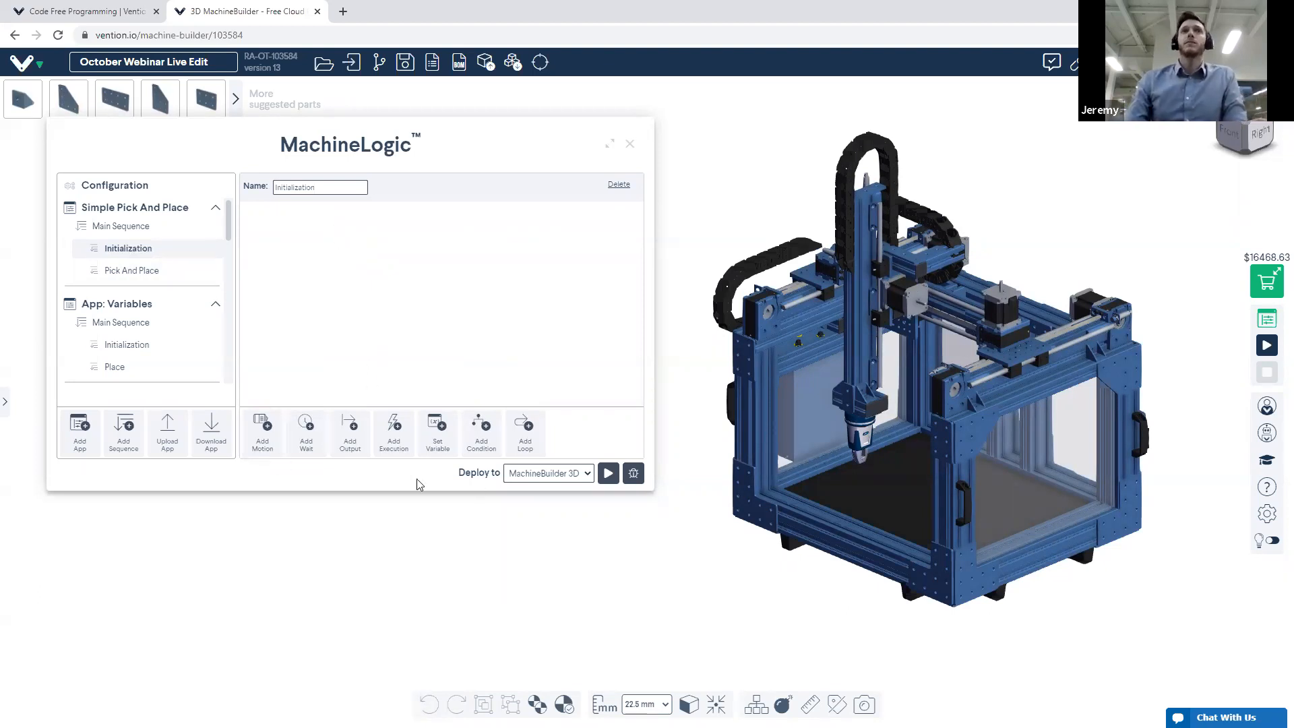
left_click(263, 457)
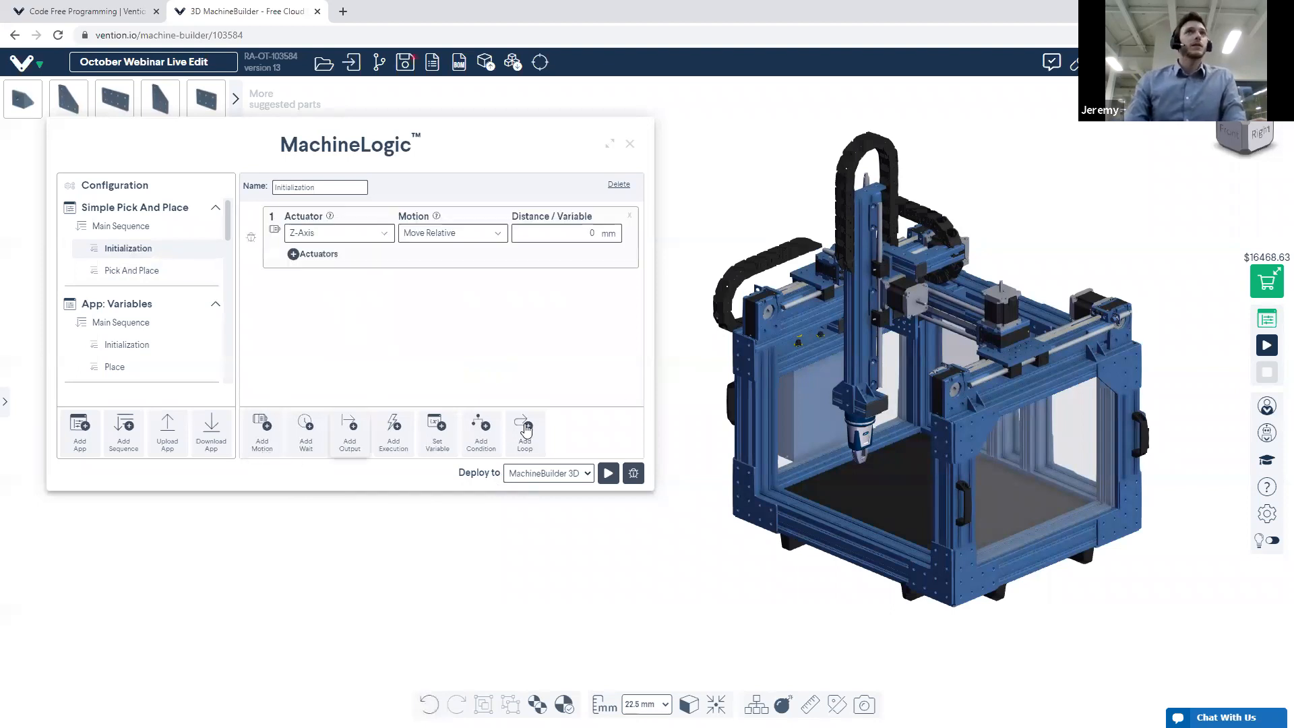
left_click(612, 142)
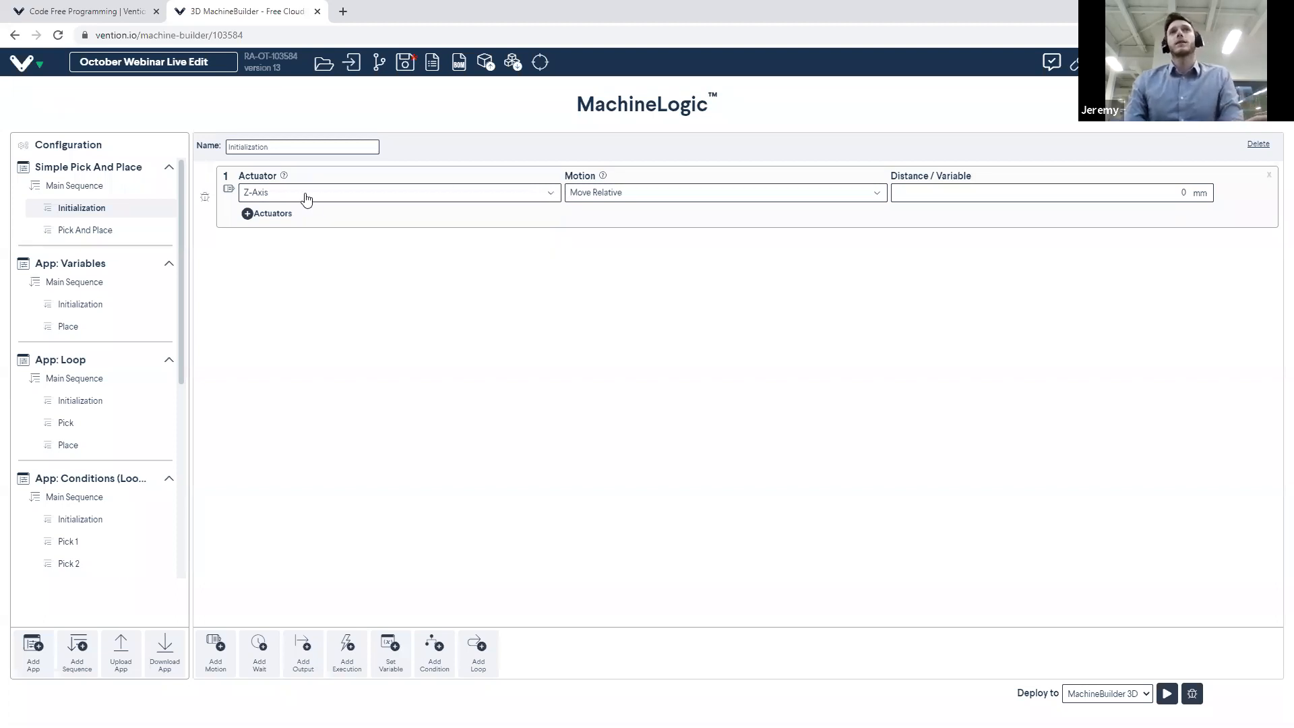
left_click(724, 195)
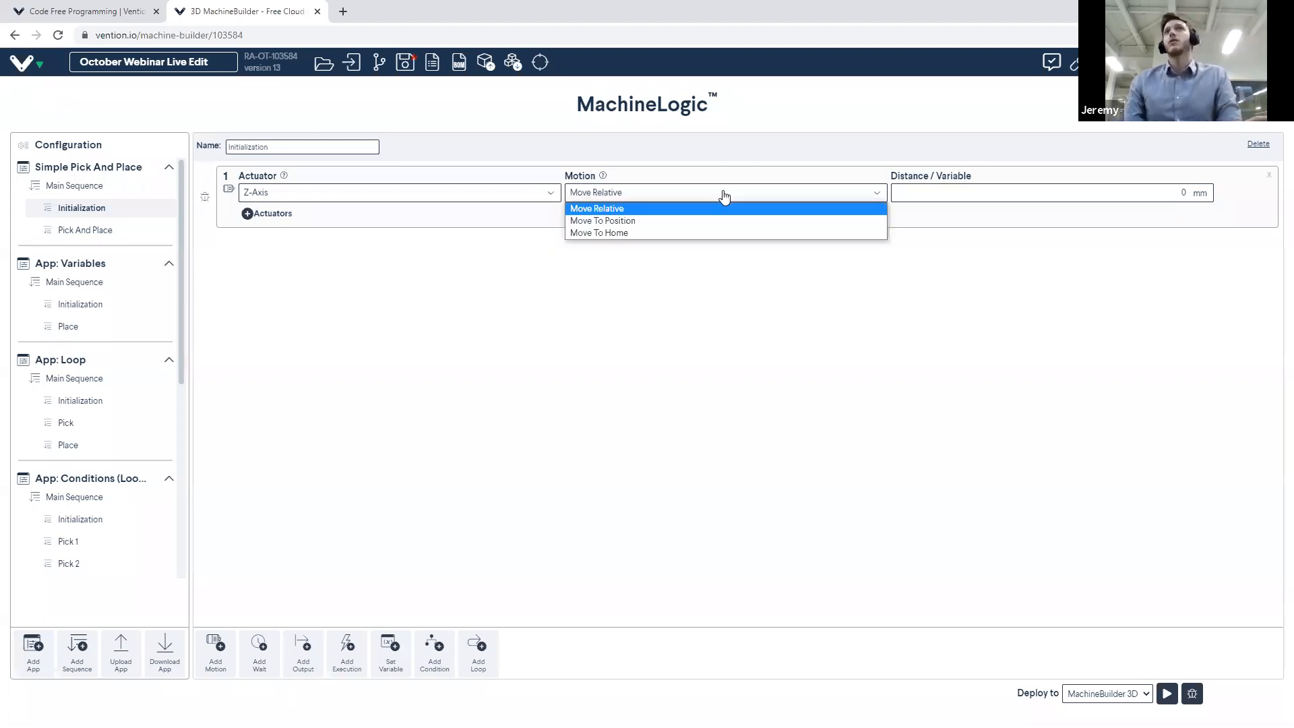
left_click(622, 232)
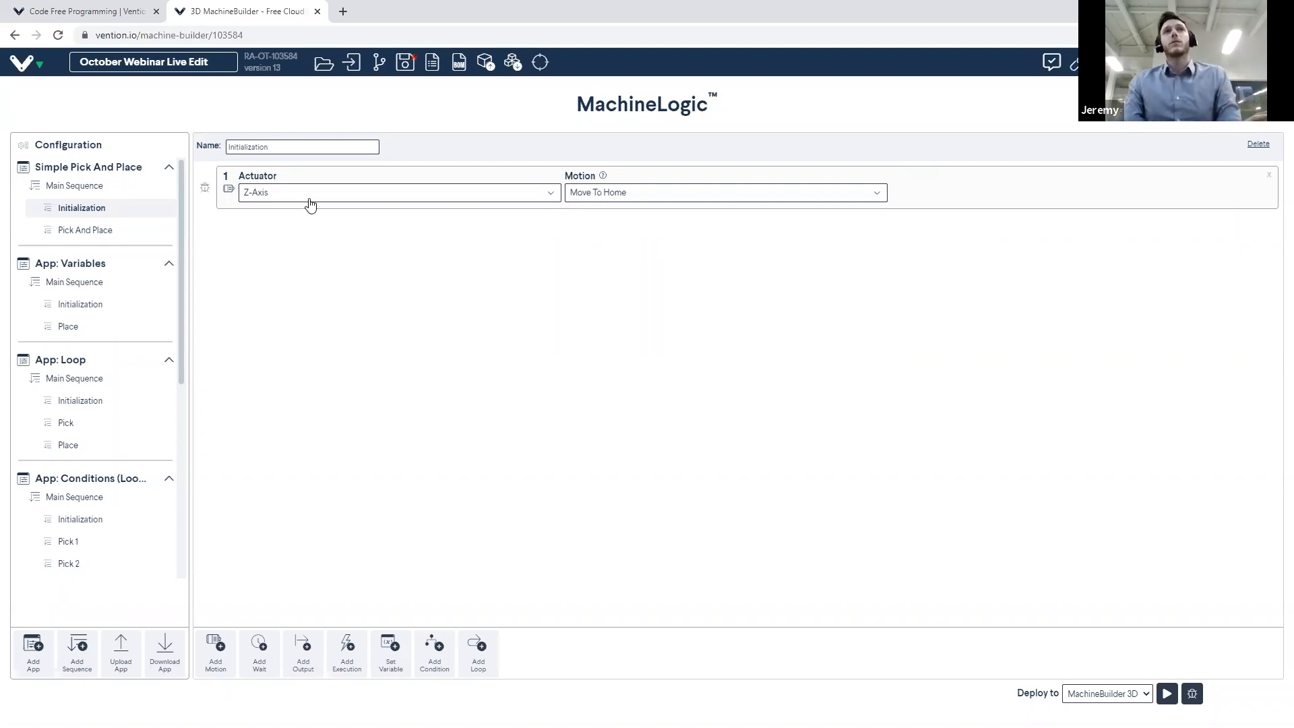
Add a second motion to the Initialization sequence that sends the X-Axis home with Move To Home
left_click(210, 667)
left_click(352, 242)
left_click(317, 265)
left_click(676, 238)
left_click(636, 281)
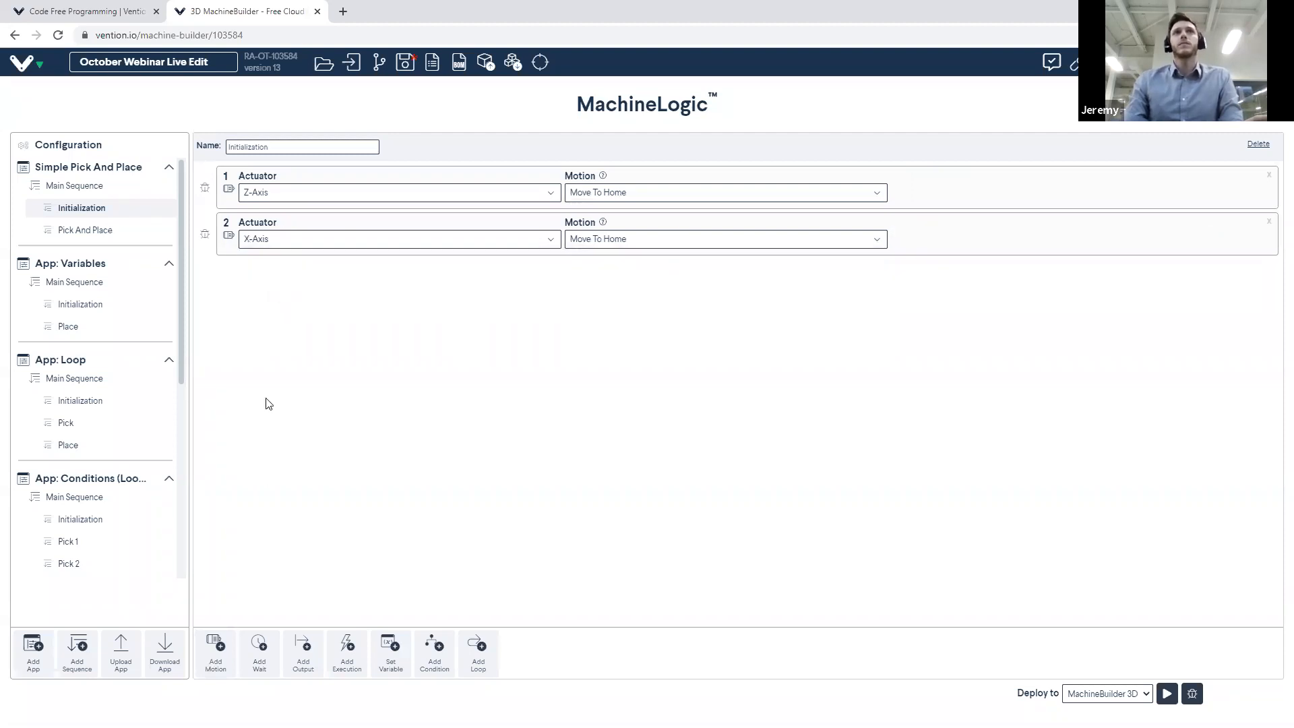
Add a third Initialization motion that sends the Y-Axis home with Move To Home
left_click(217, 664)
left_click(361, 289)
left_click(291, 334)
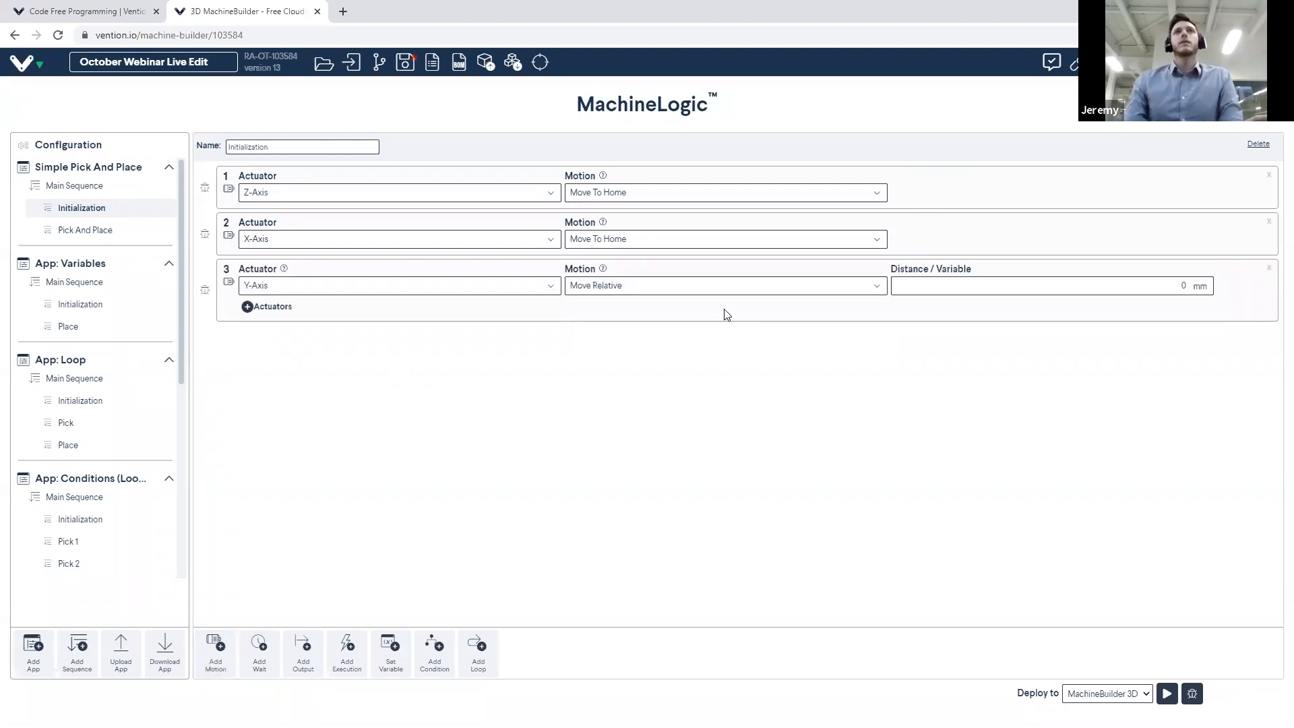
left_click(707, 288)
left_click(613, 321)
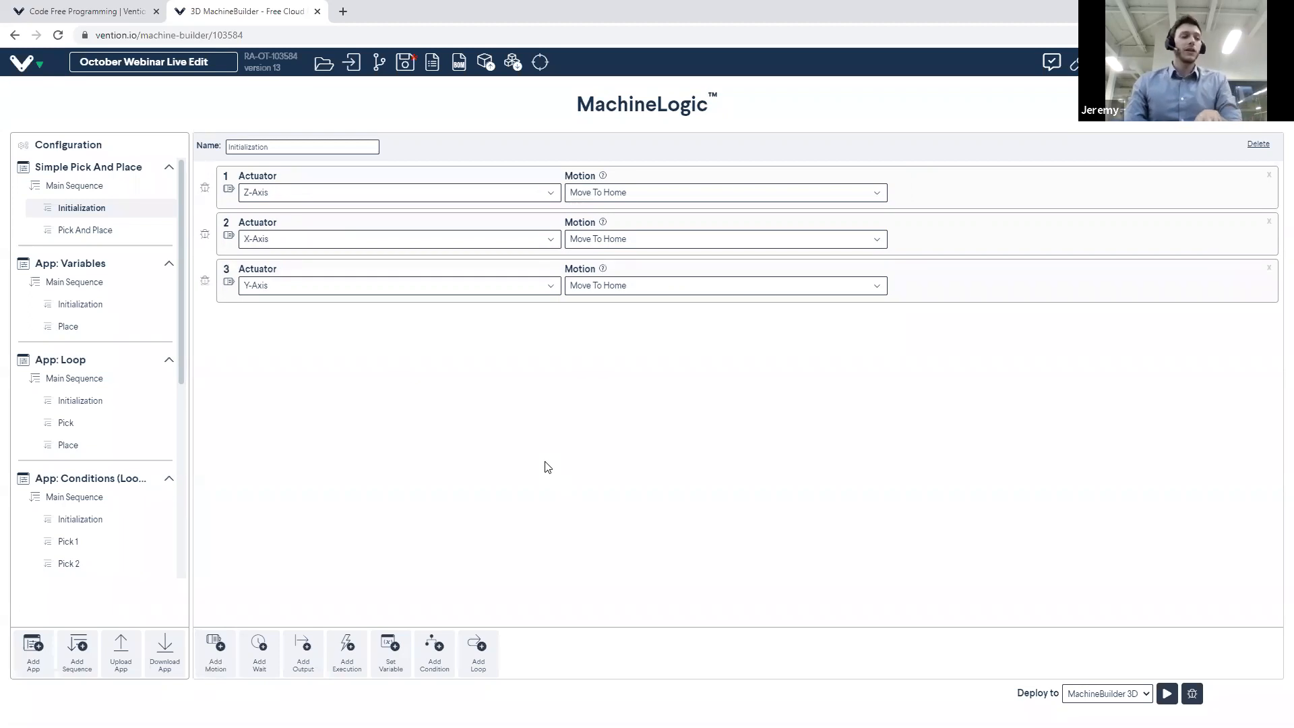
Add a fourth Initialization motion that sets the system speed of All Actuators to 500 mm/s
left_click(216, 667)
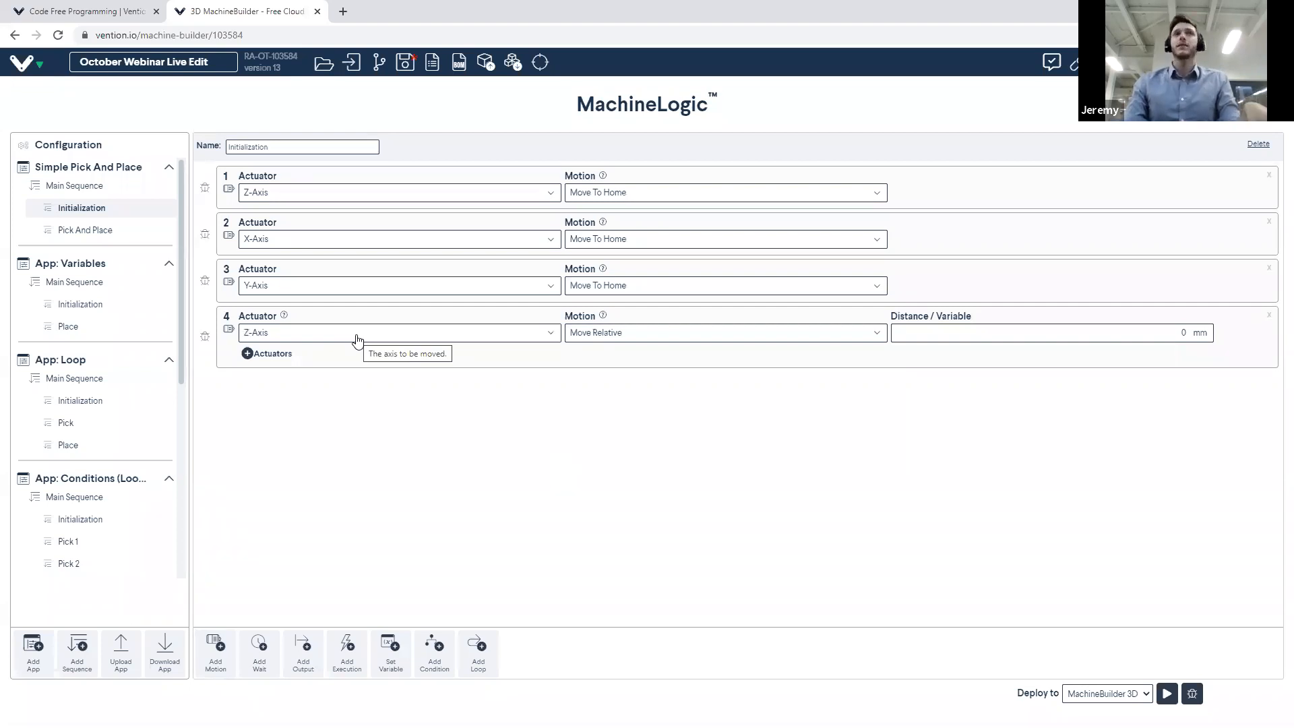
left_click(357, 334)
left_click(261, 384)
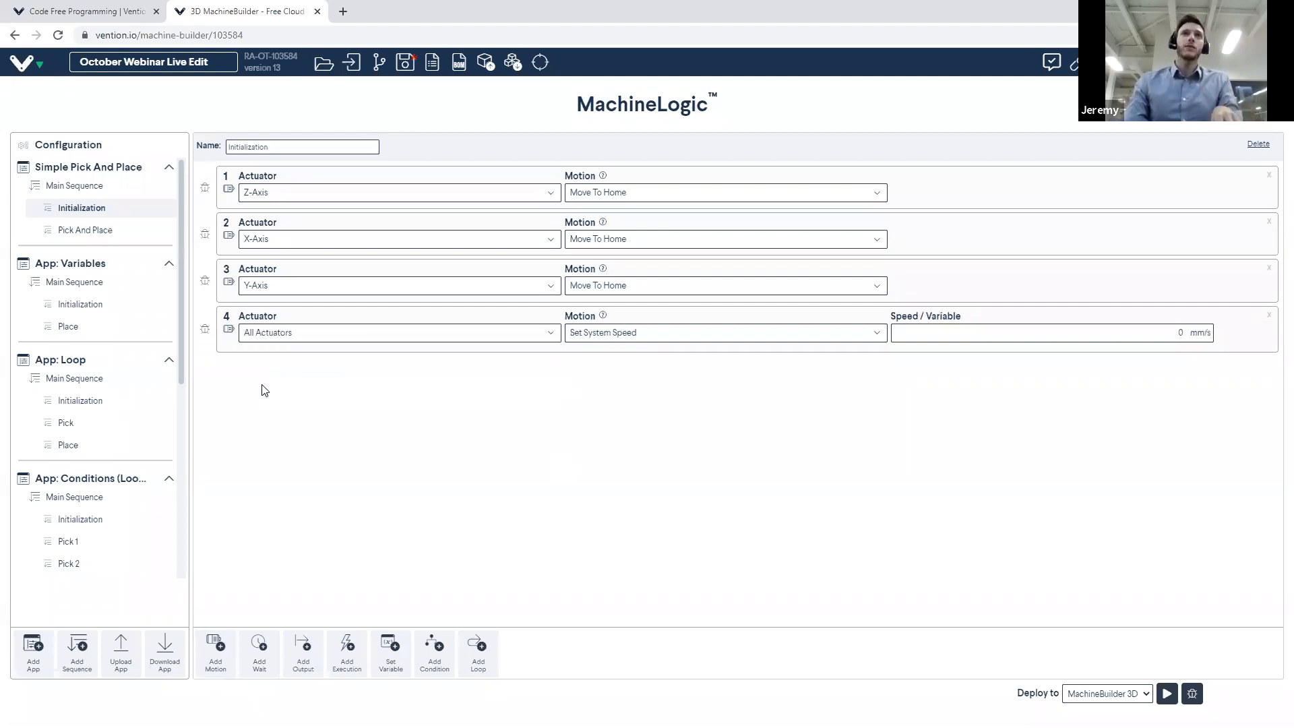
left_click(819, 336)
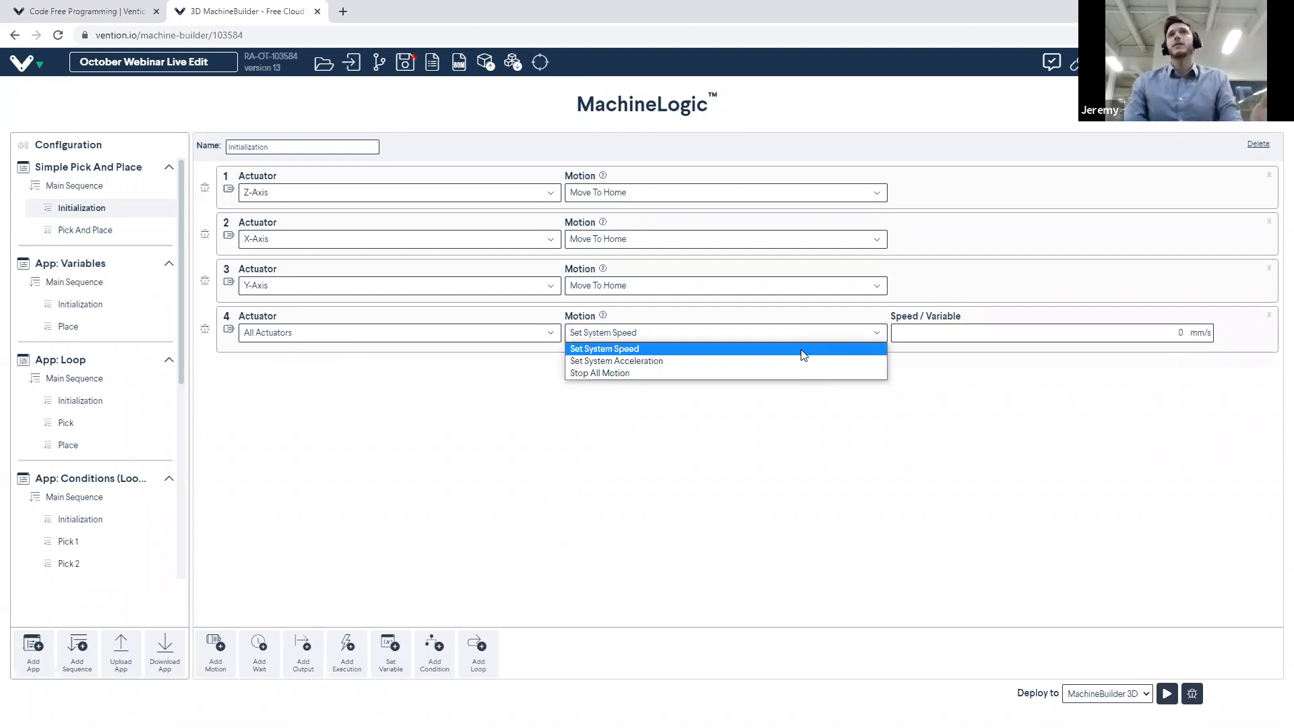
left_click(732, 349)
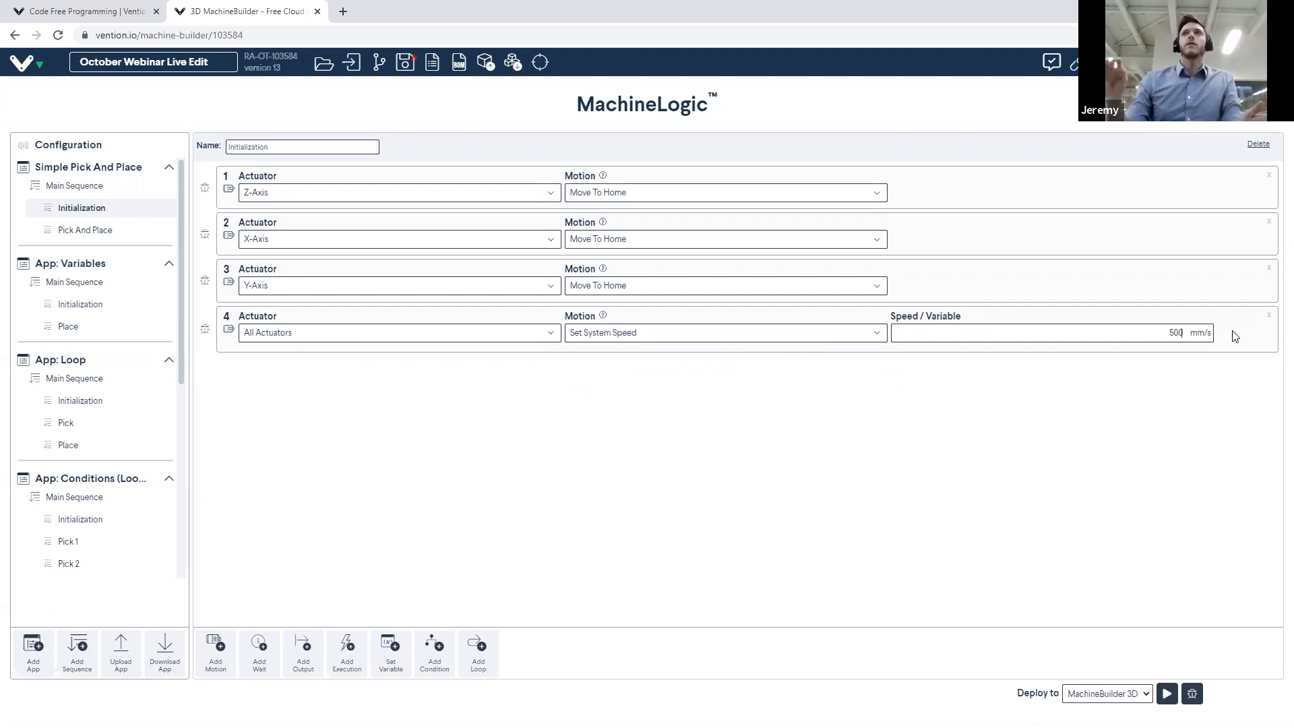
Add a fifth Initialization motion that sets the system acceleration of All Actuators to 500 mm/s²
left_click(215, 661)
left_click(322, 384)
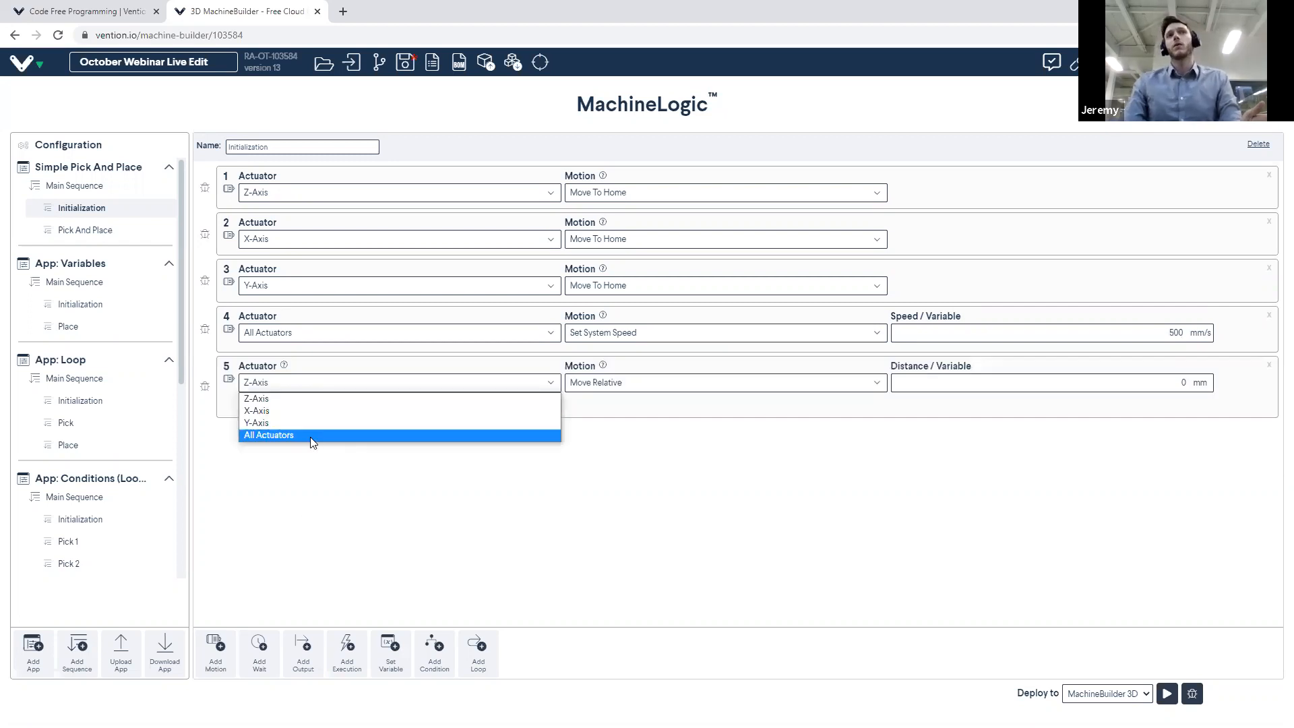
left_click(310, 435)
left_click(610, 391)
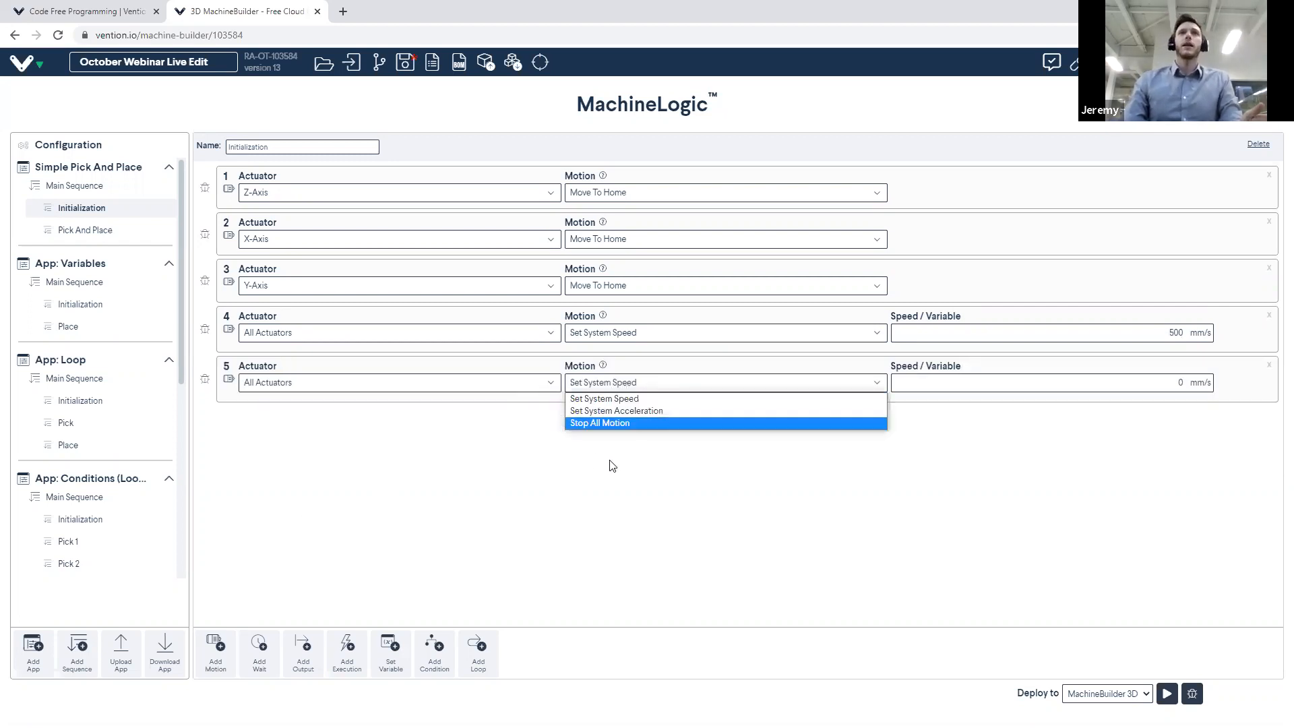
left_click(610, 404)
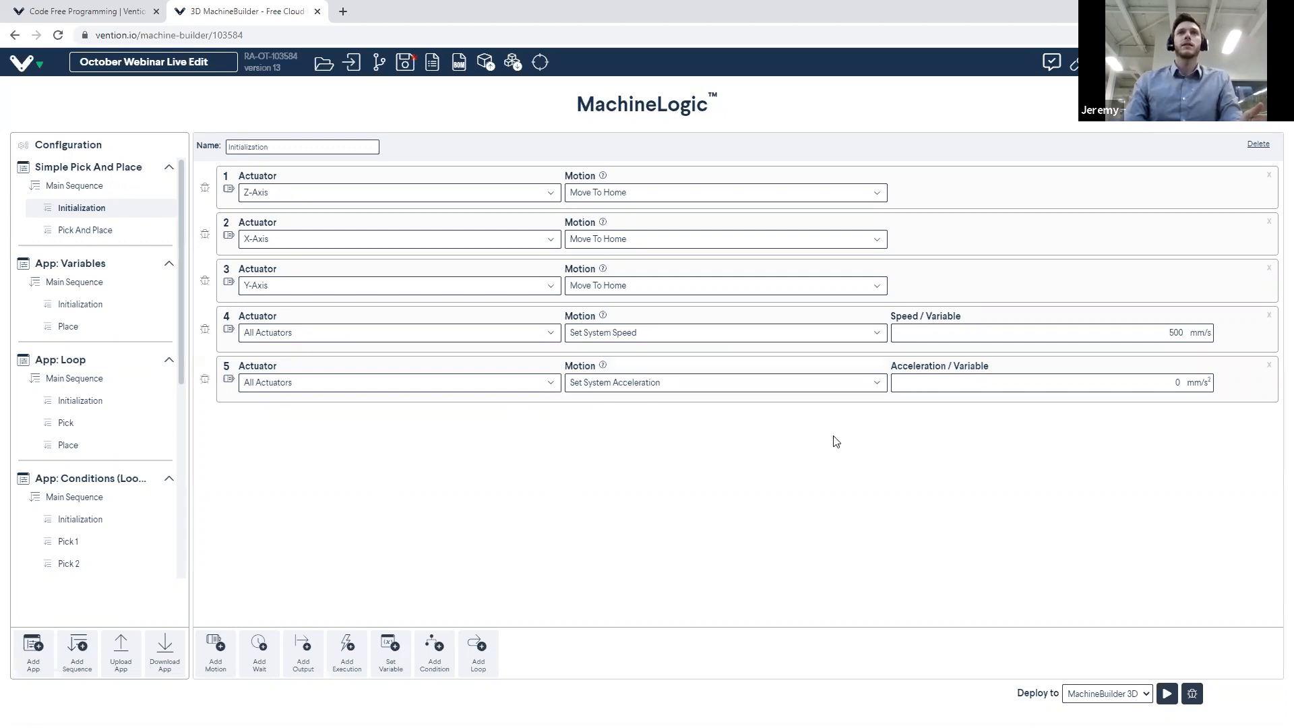
double_click(1176, 381)
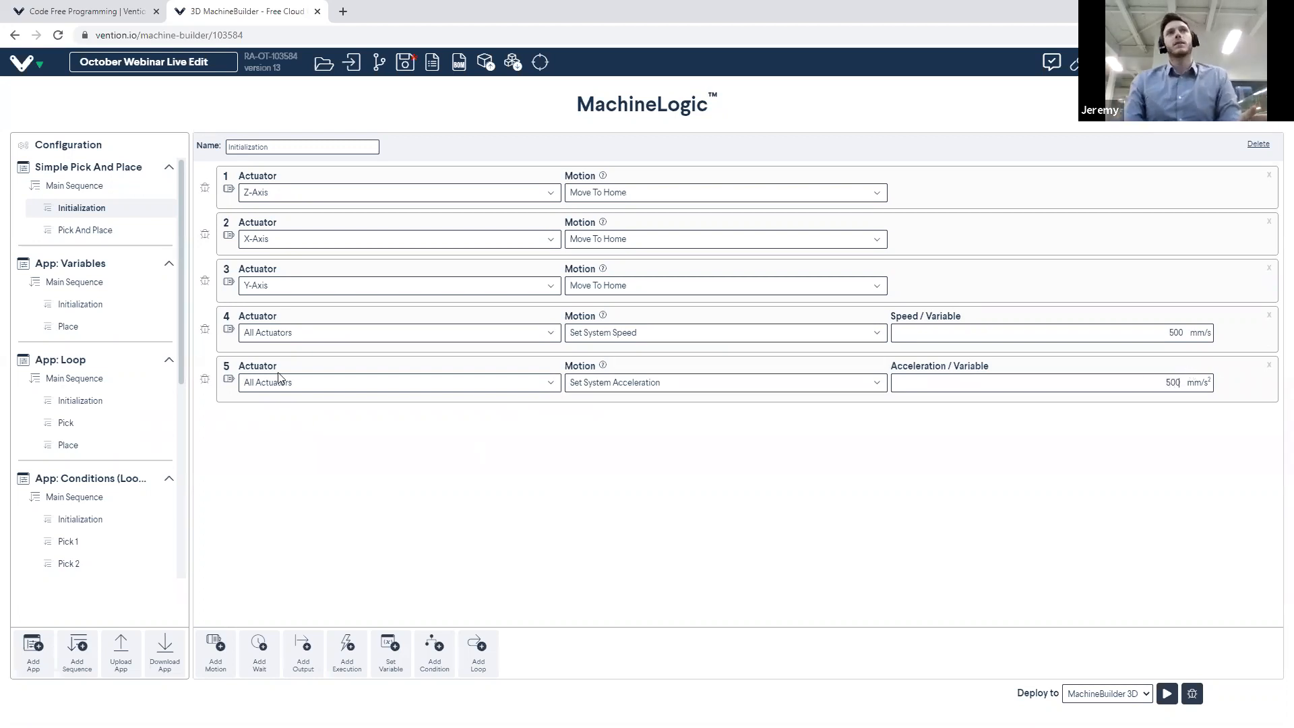
Review the motions and waits in the Simple Pick and Place app's Pick and place sequence
left_click(101, 231)
scroll(646, 364, "down", 3)
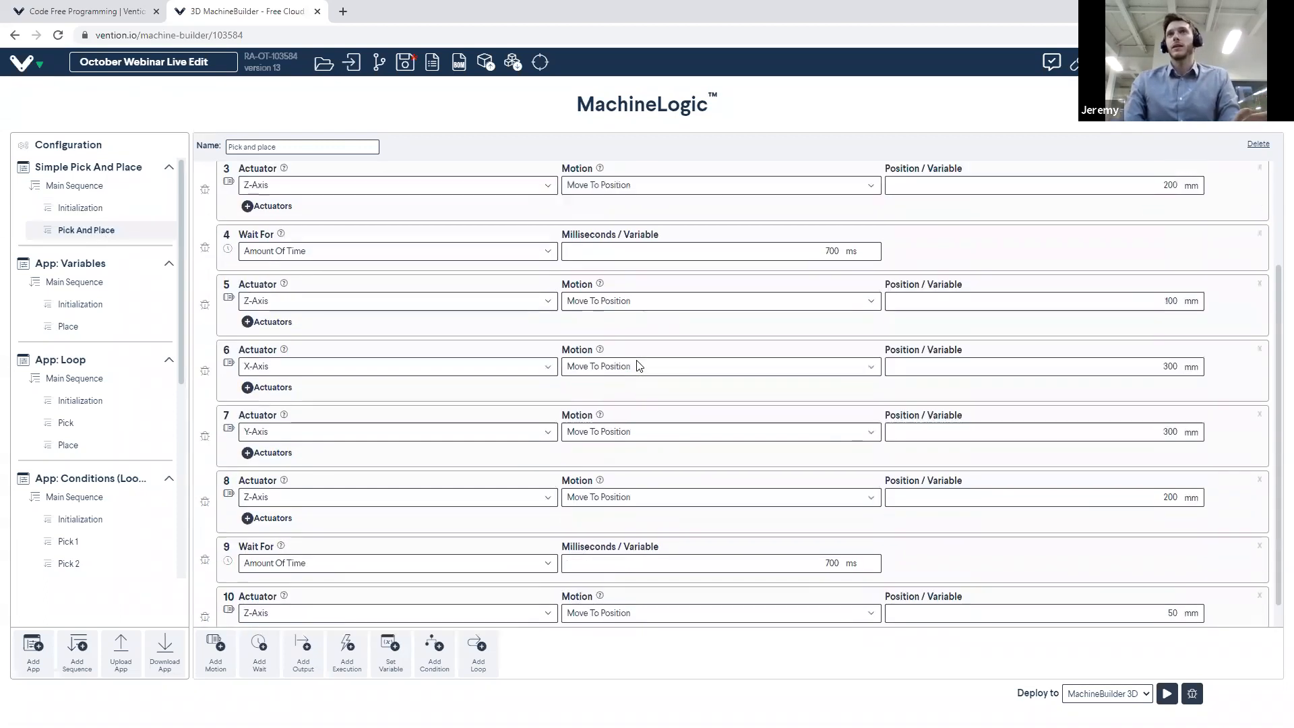
scroll(638, 365, "up", 2)
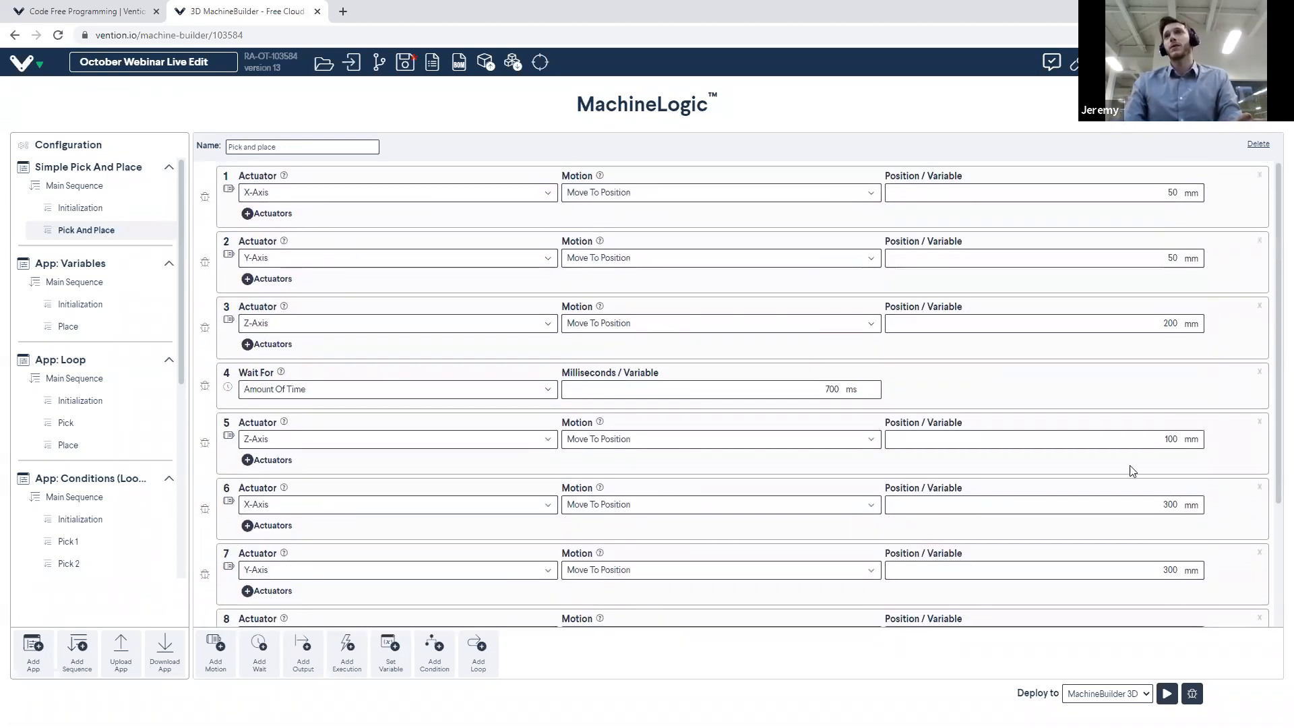
Shrink MachineLogic to reveal the 3D machine and run the Simple Pick and Place main sequence in MachineBuilder 3D
left_click(80, 186)
left_click(1250, 102)
left_click_drag(865, 85, 655, 198)
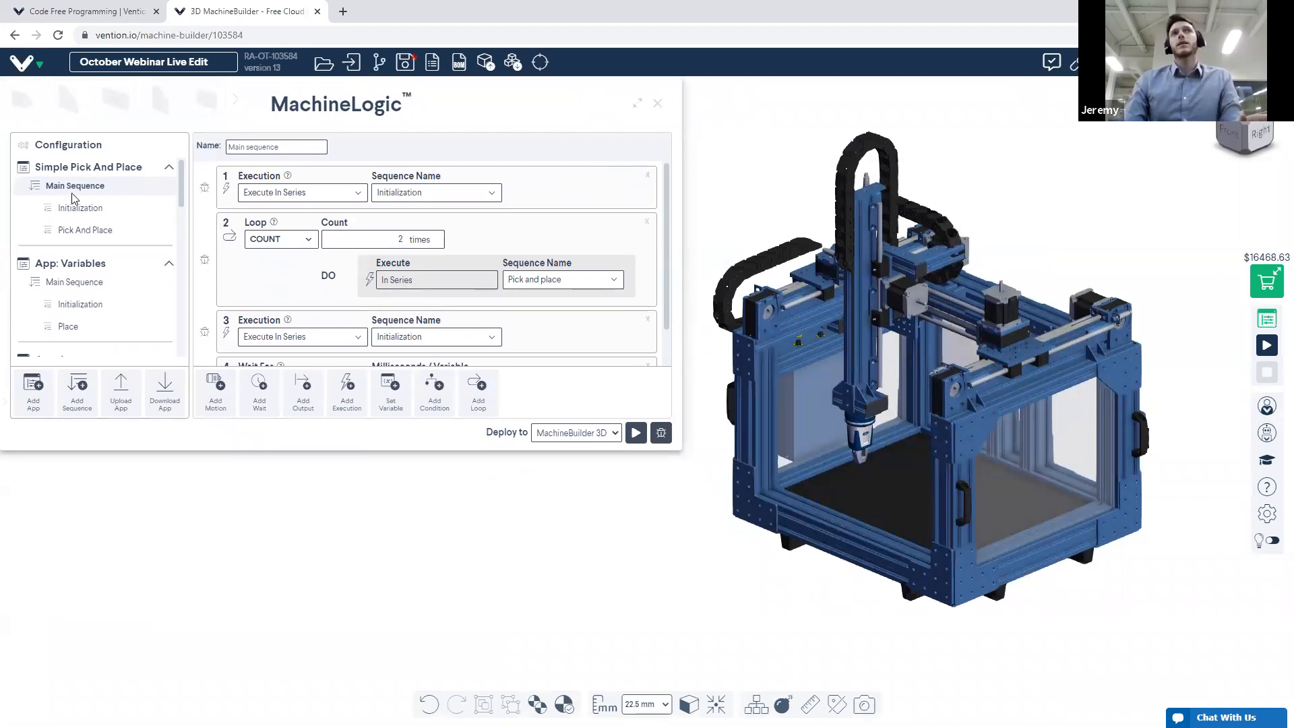
left_click(634, 435)
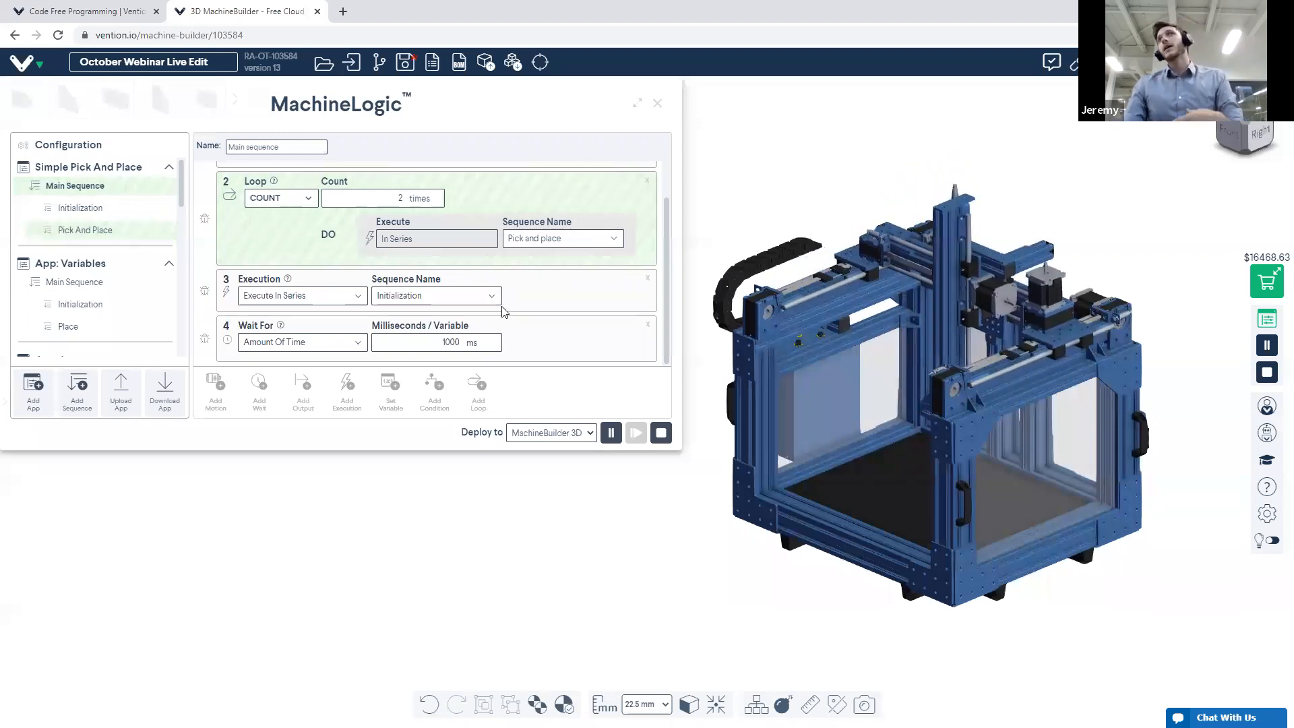
scroll(328, 291, "up", 1)
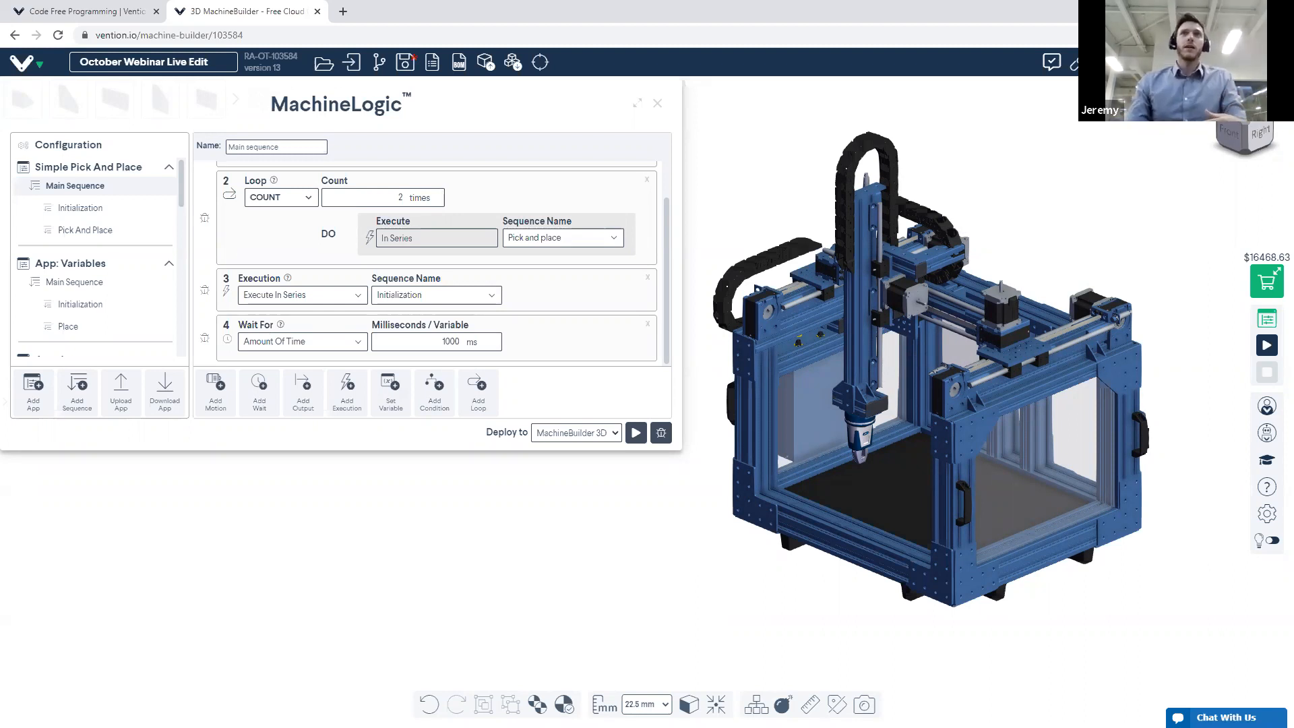
Enlarge MachineLogic, compare the Pick and place sequence's fixed positions with App: Variables, and display that app's variable list
left_click(71, 265)
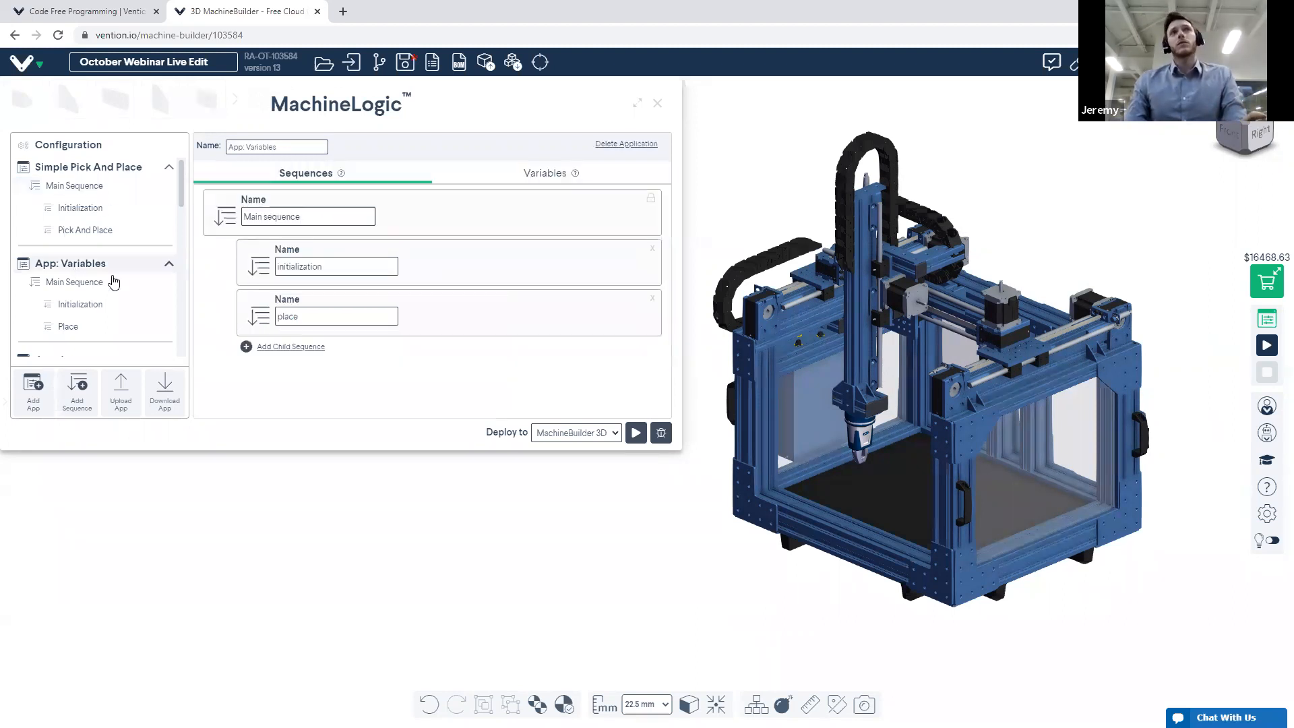
left_click(637, 104)
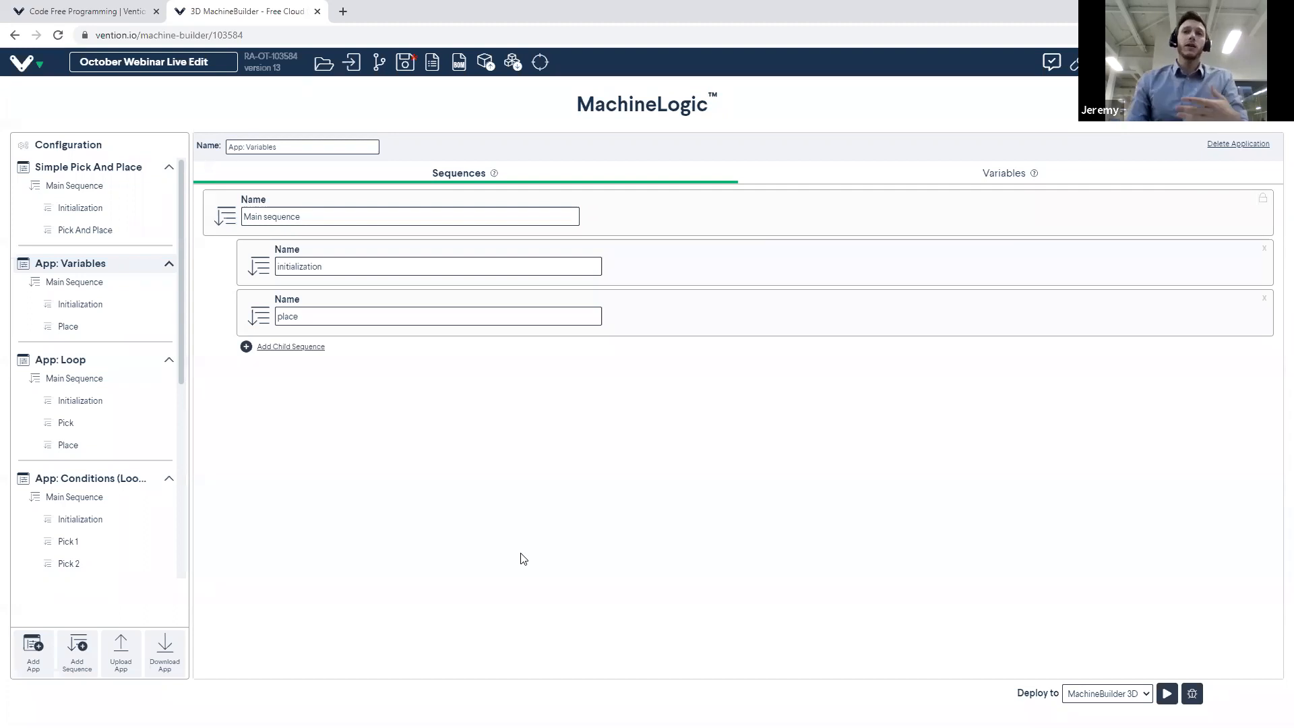
left_click(84, 230)
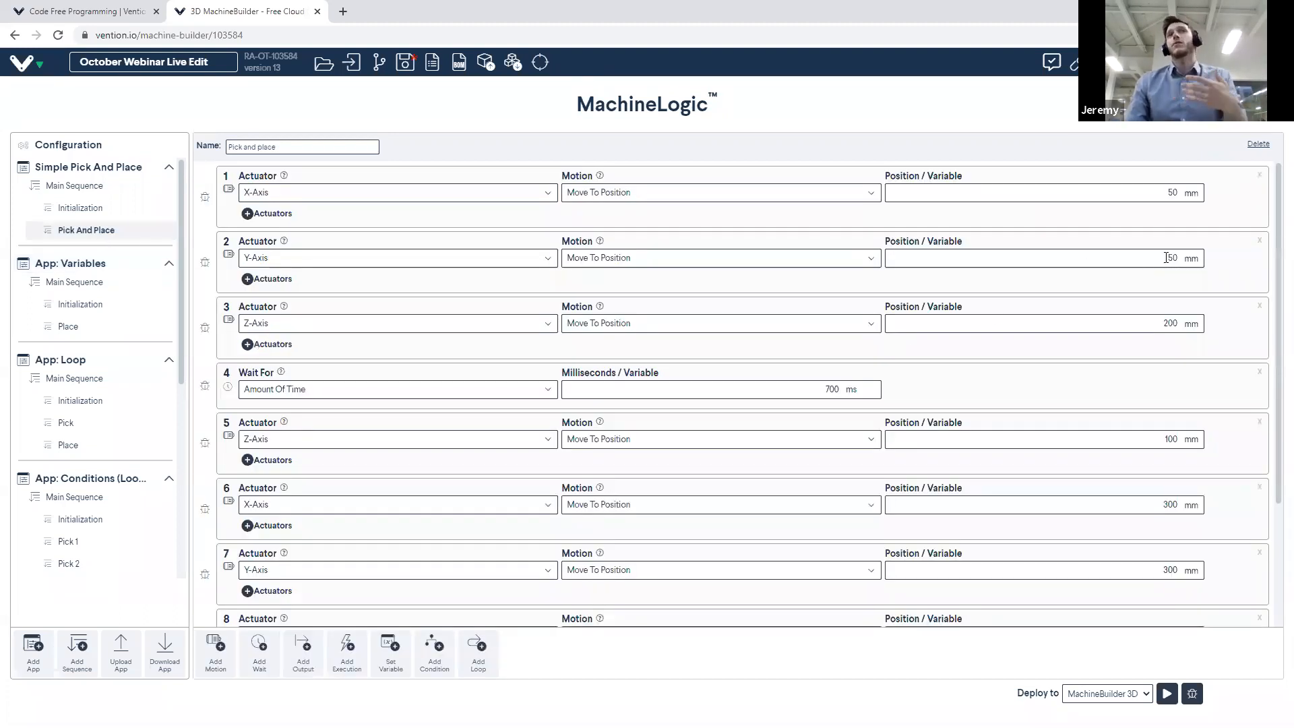
left_click(89, 290)
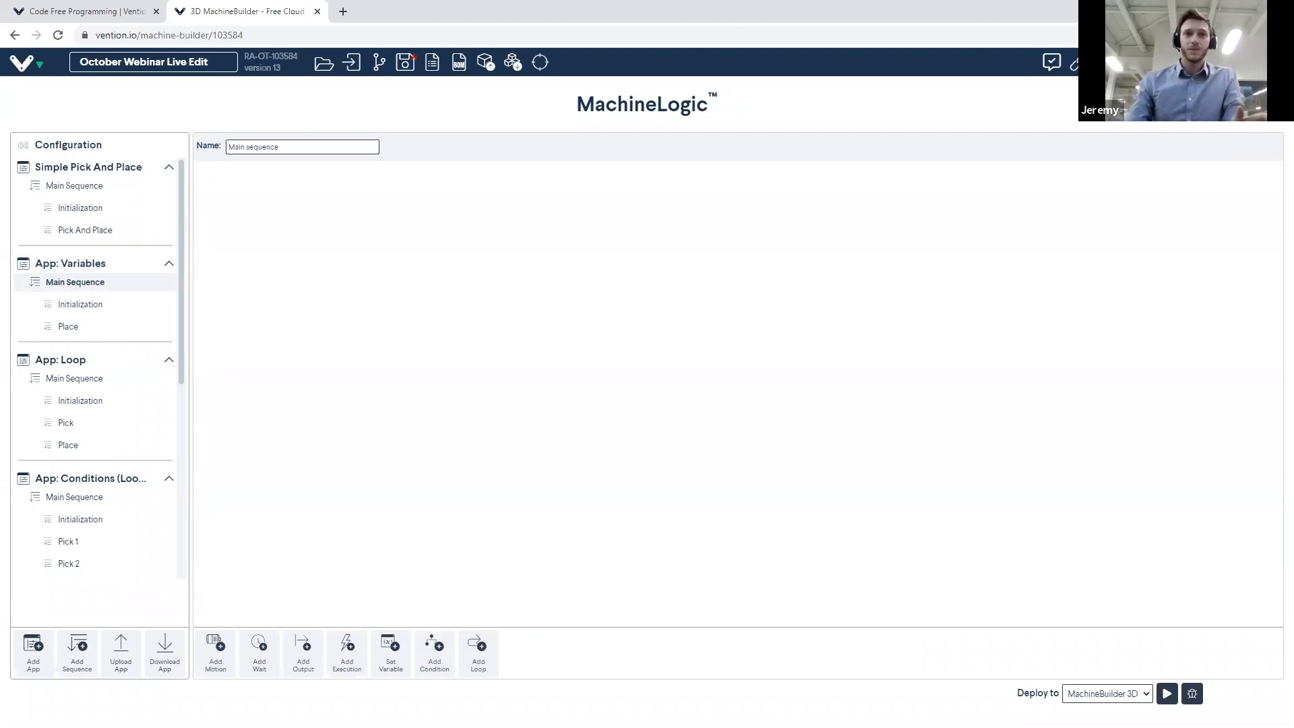
left_click(77, 267)
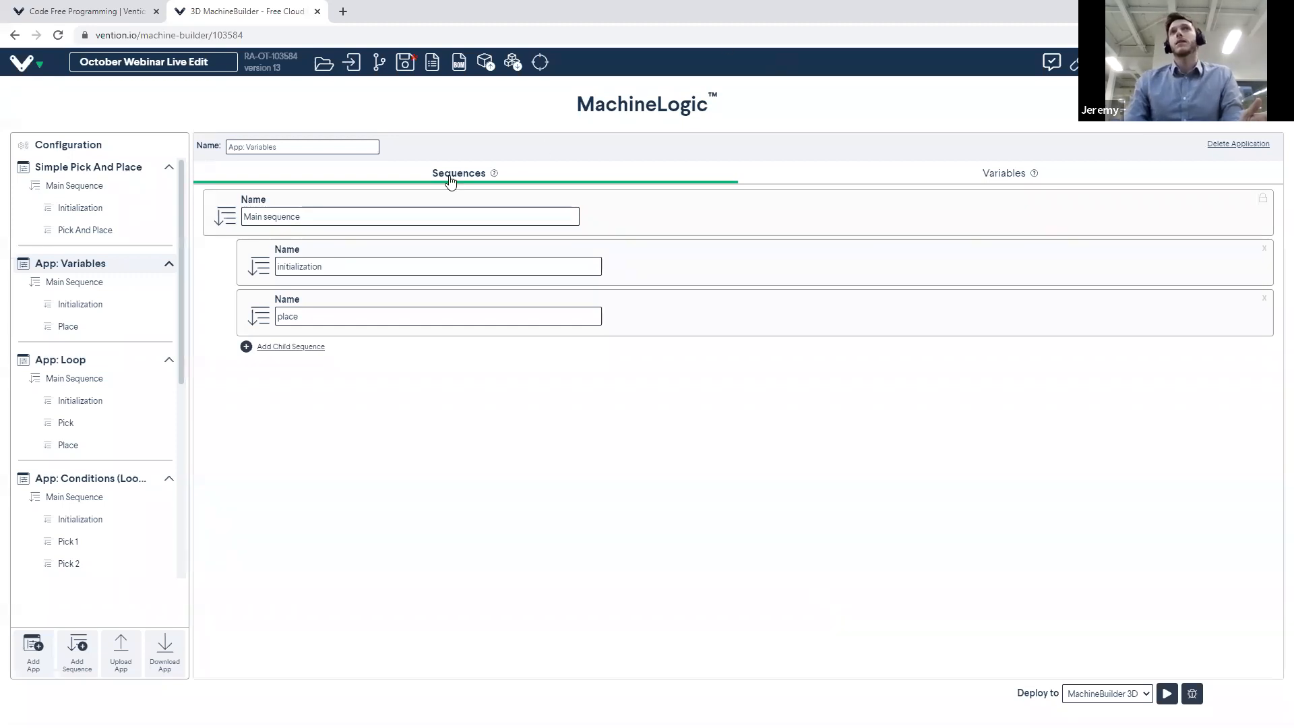
left_click(997, 177)
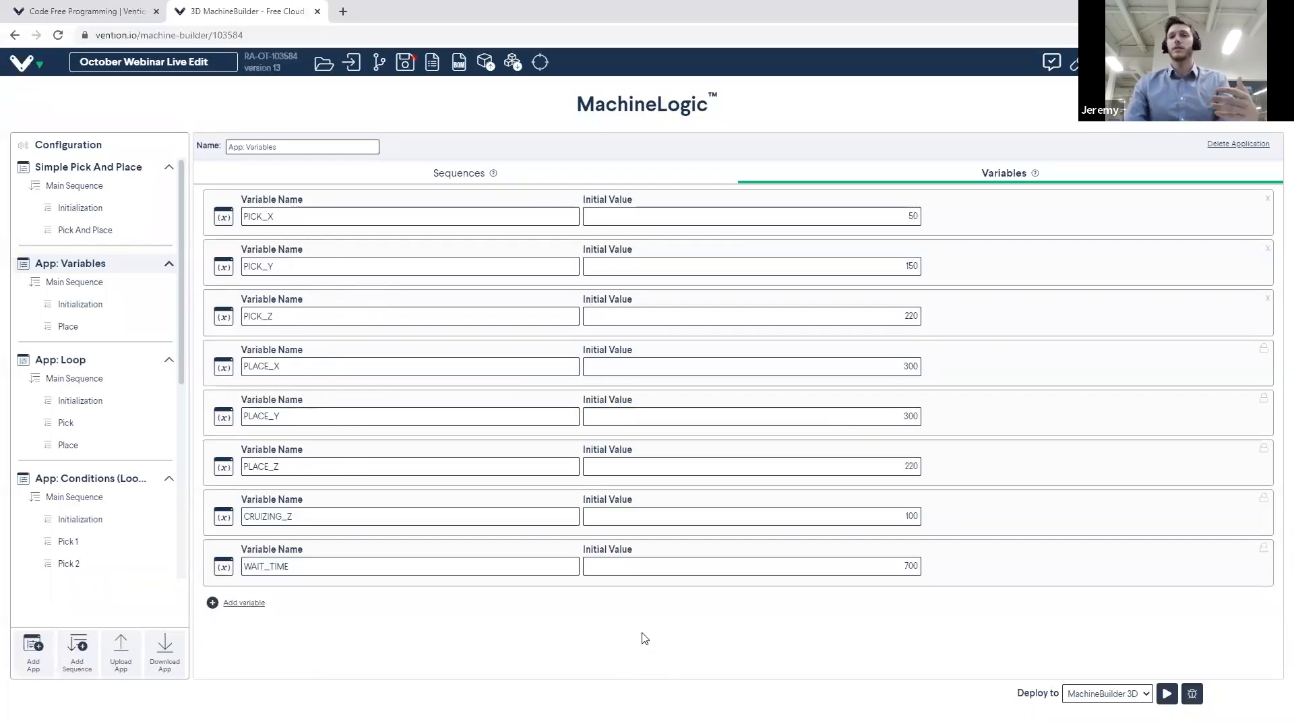
Add a variable named WEBINAR_VARIABLE with initial value 25 to App: Variables, and delete it again
left_click(243, 603)
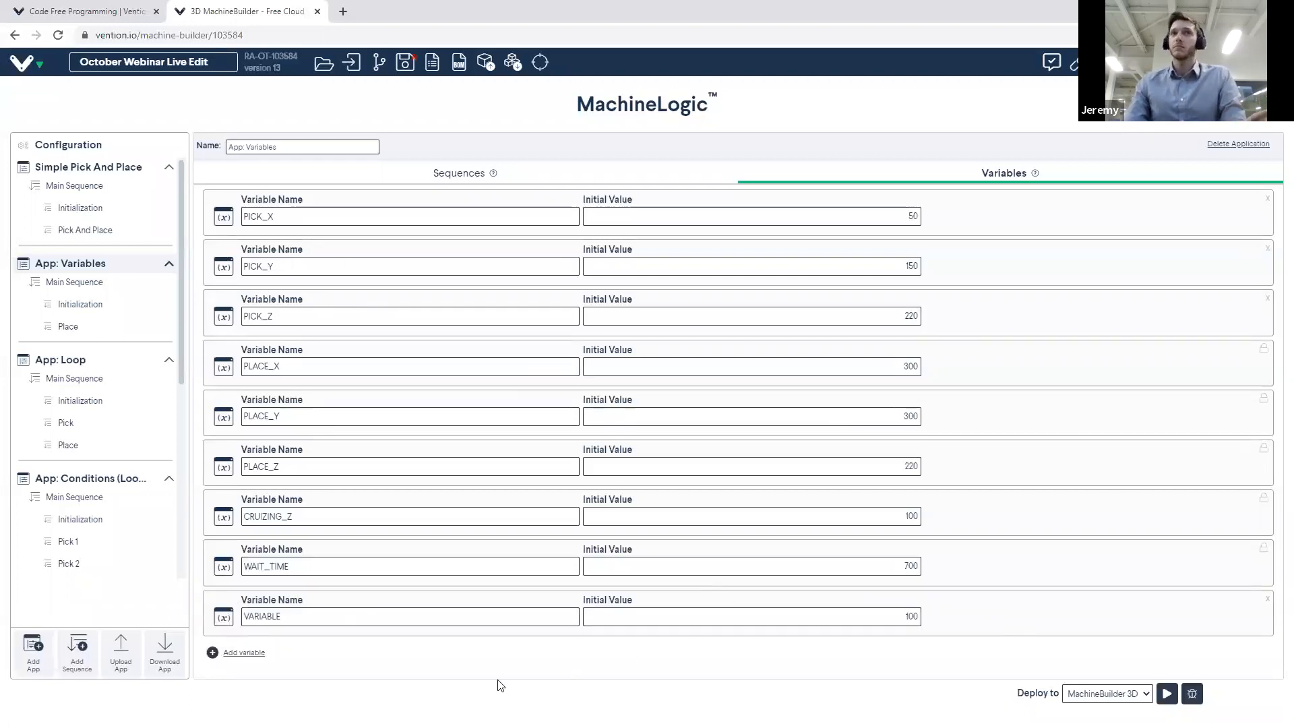
double_click(370, 619)
type("WEBINAR_")
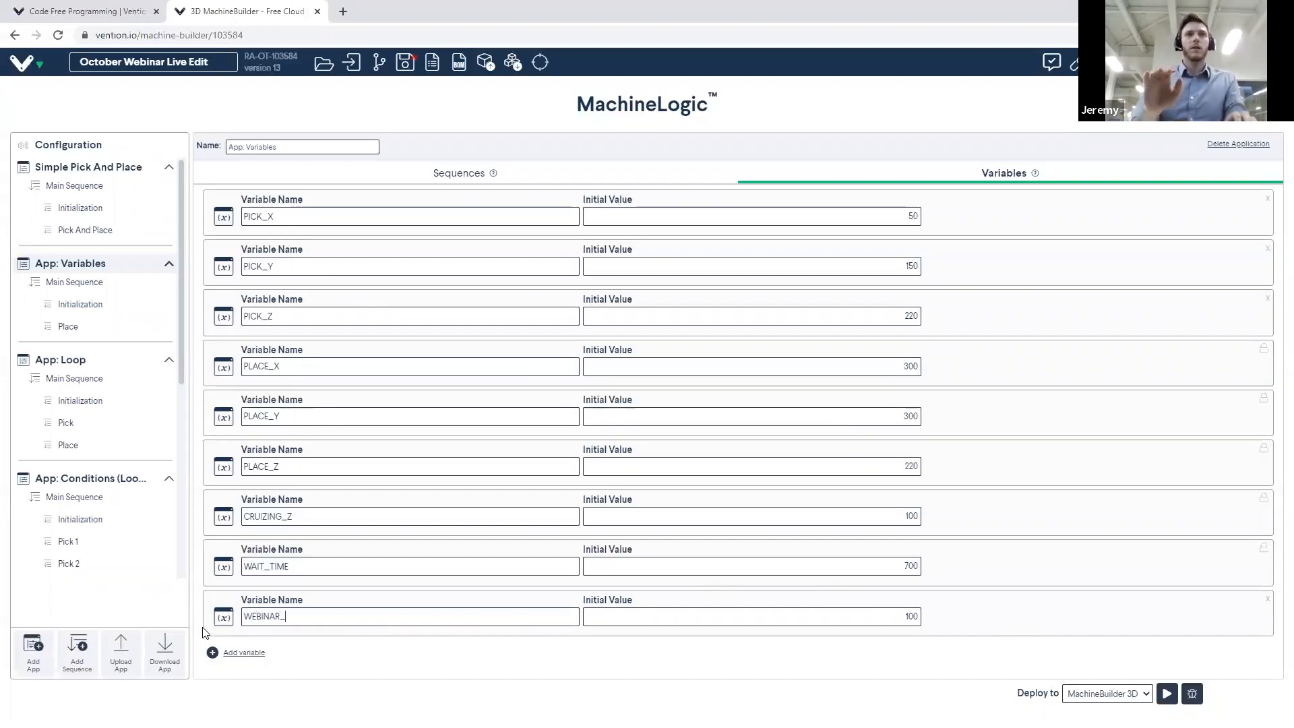
type("VARIABLE")
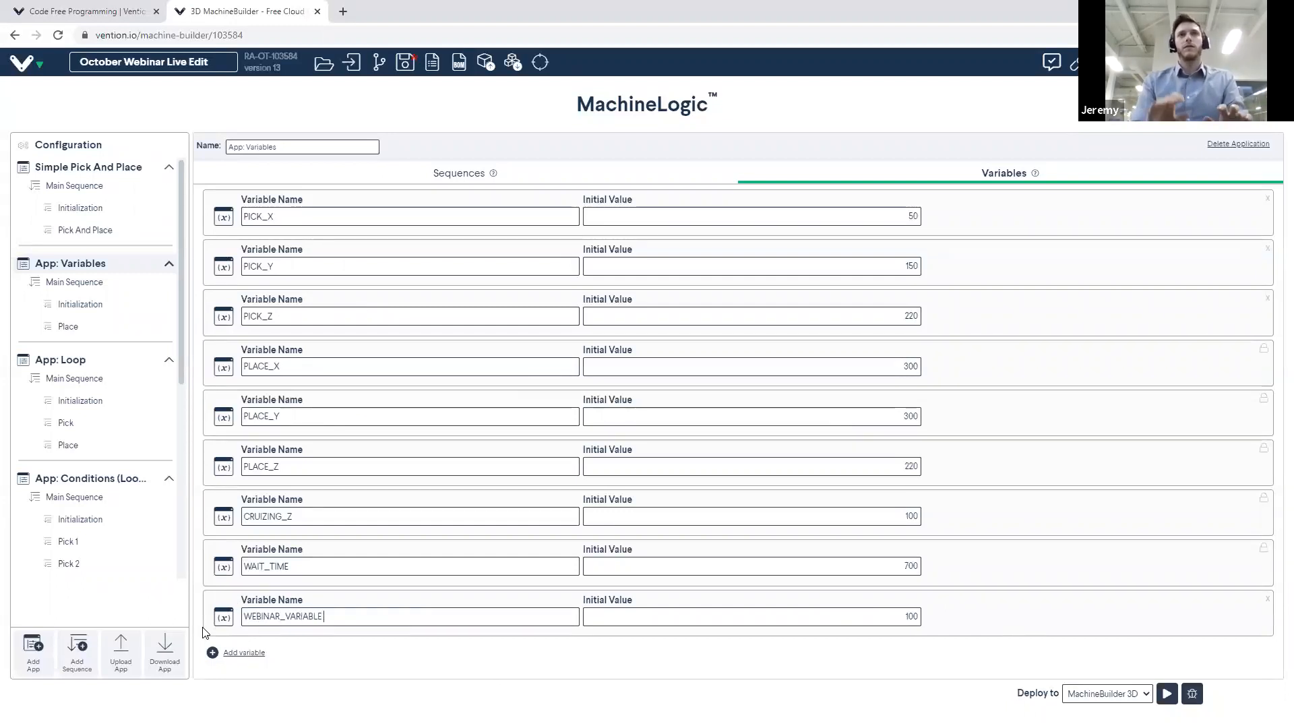
key("Tab")
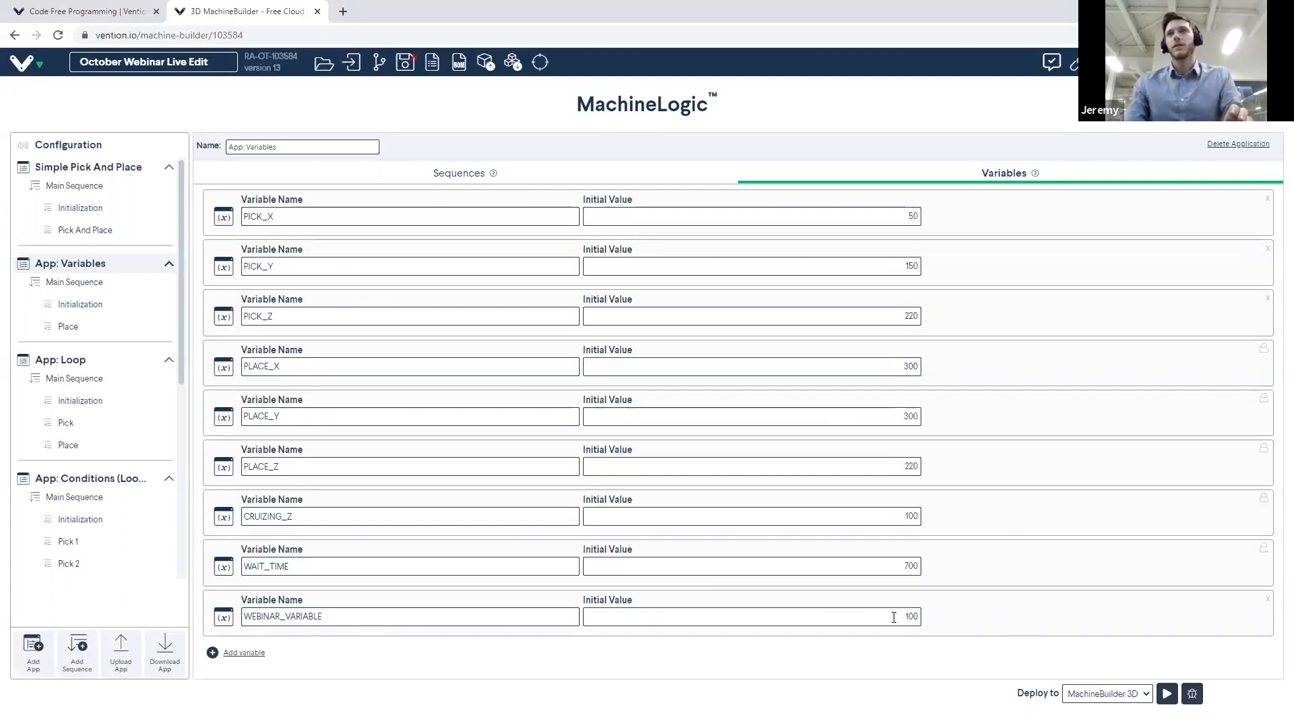
type("25")
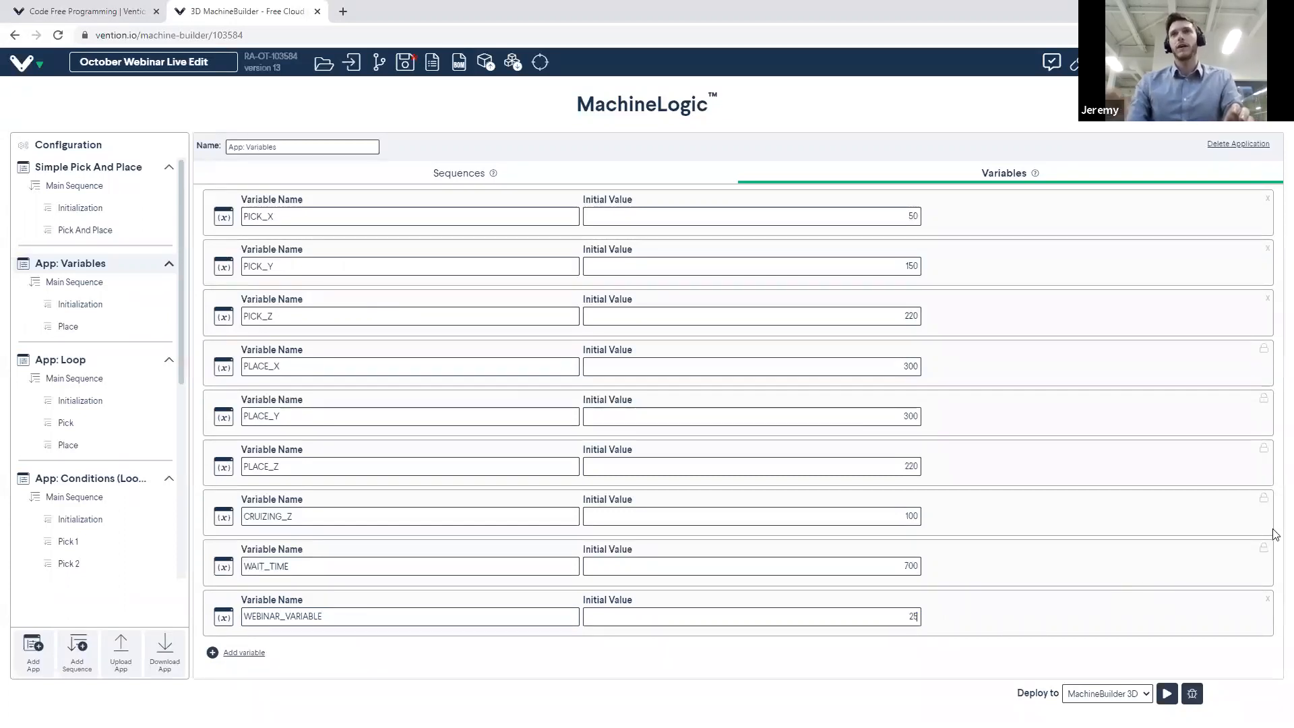
left_click(378, 616)
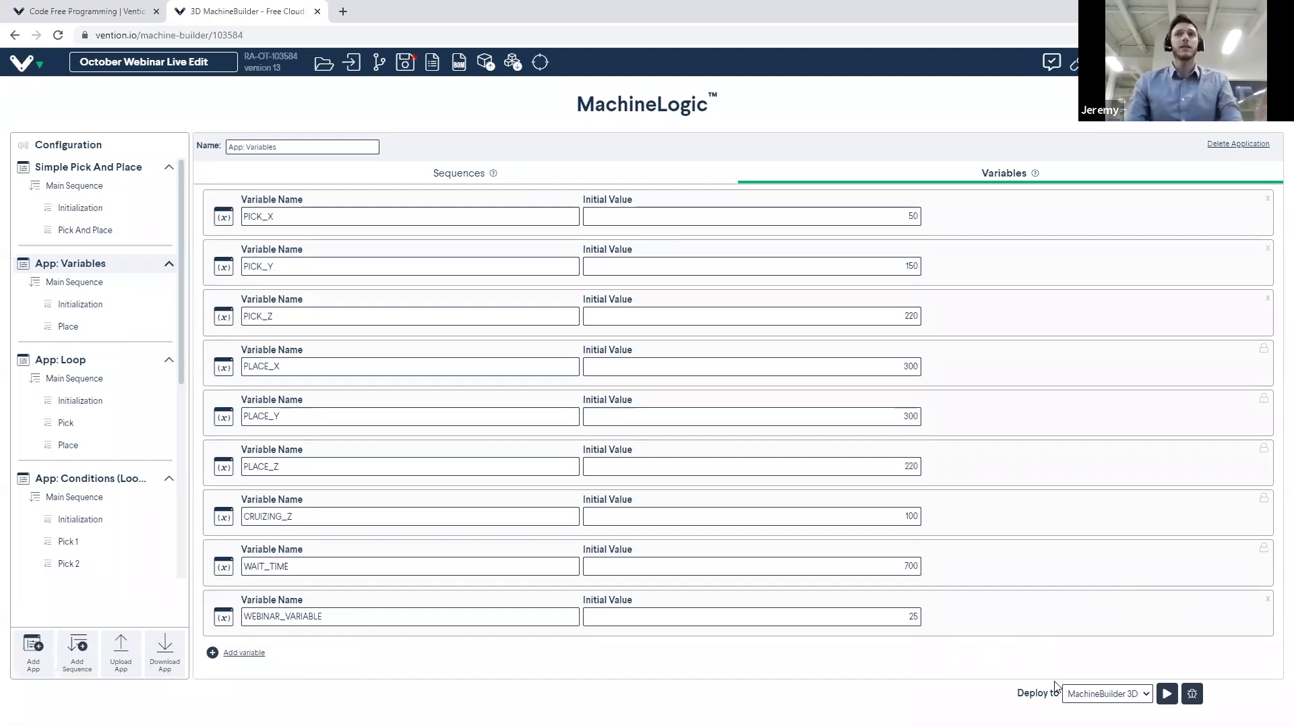
left_click(1267, 601)
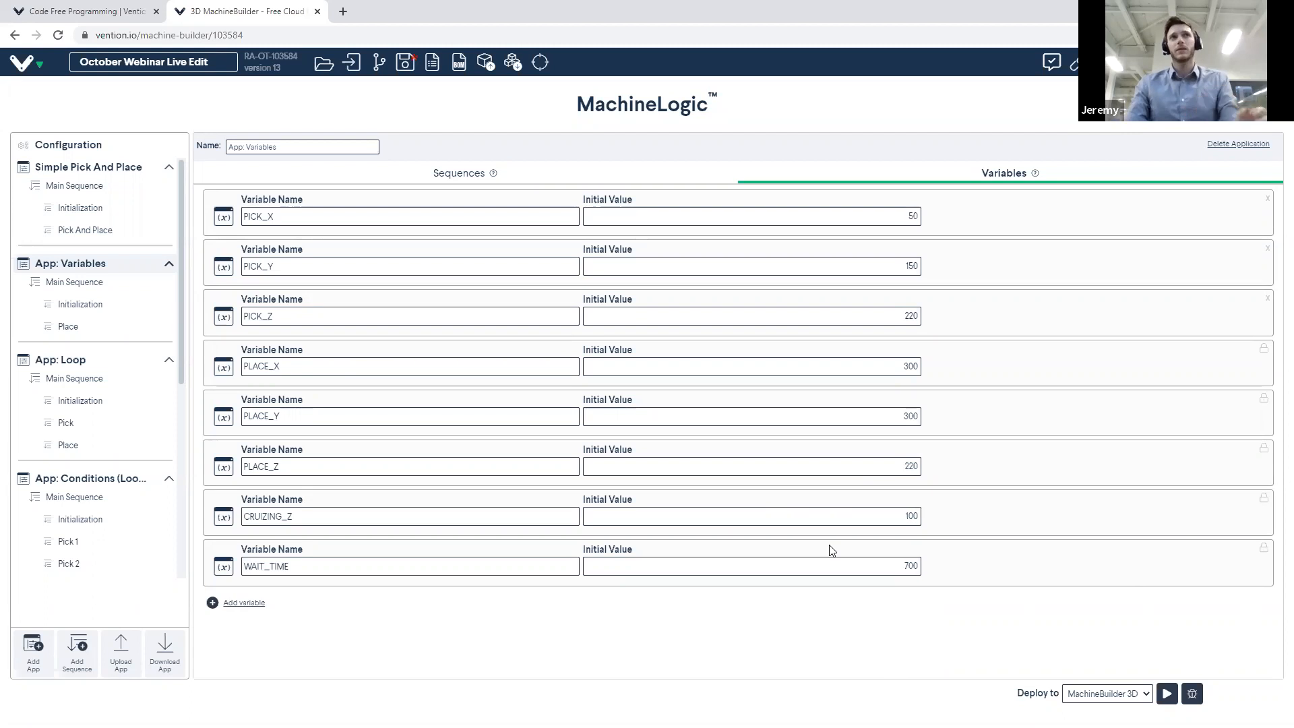
Review App: Variables' main sequence and its initialization and place child sequences
left_click(59, 285)
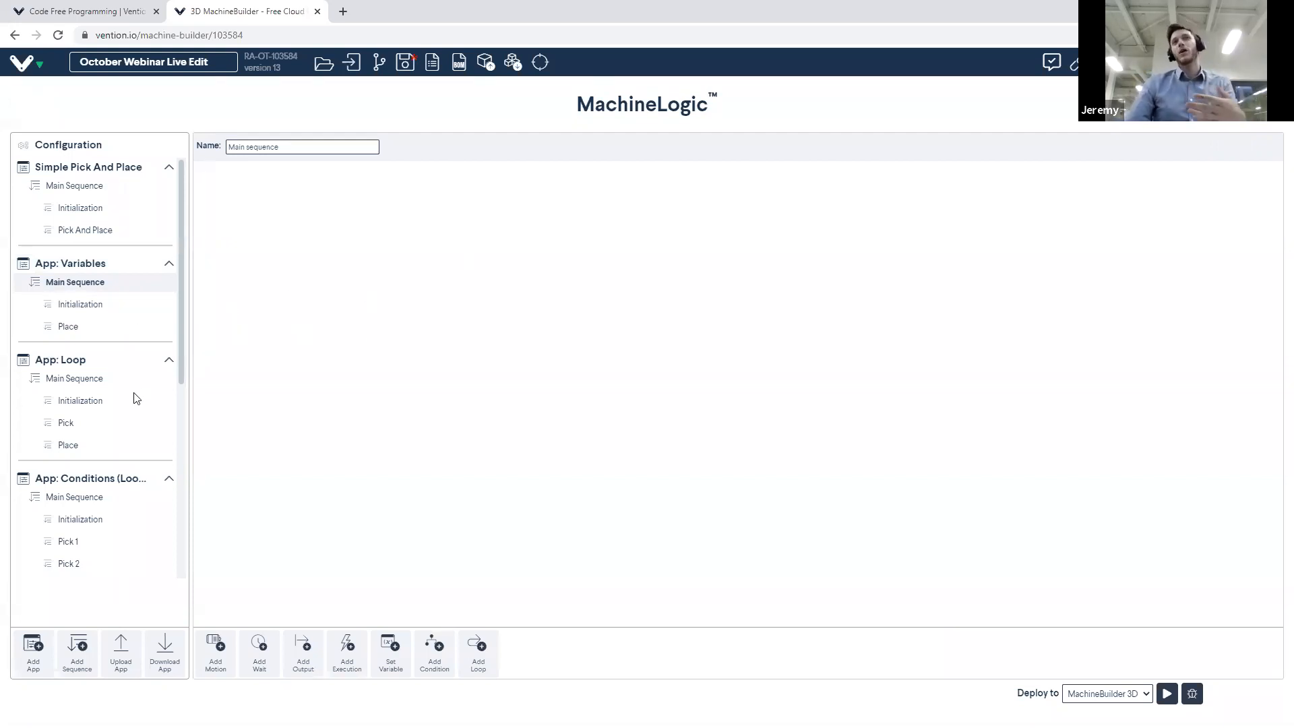
left_click(70, 305)
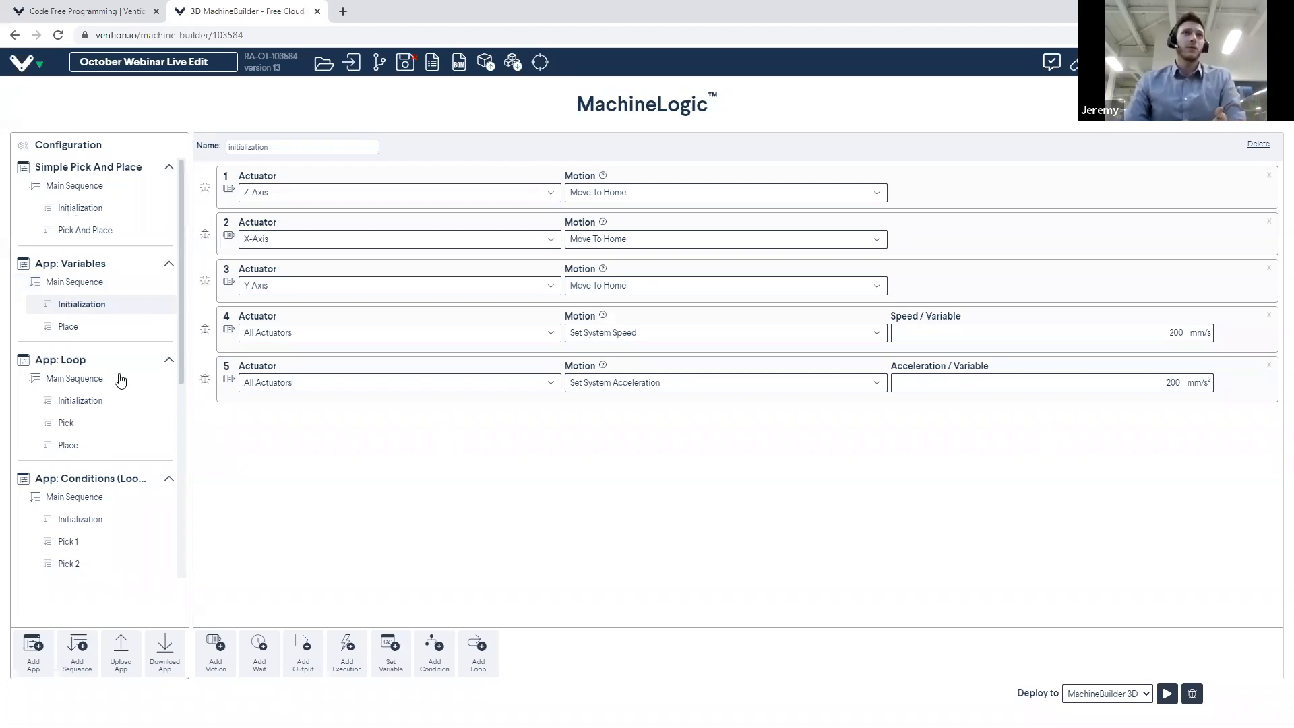
left_click(72, 326)
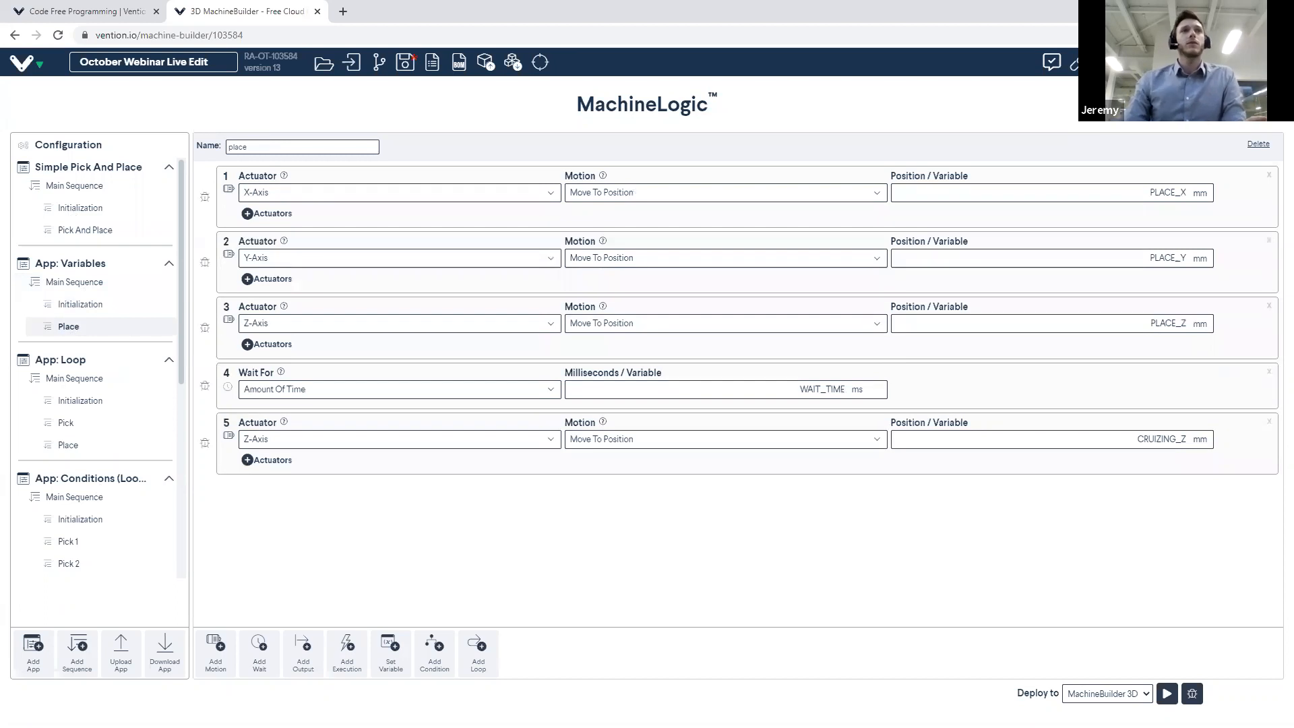
Add a child sequence named Pick to App: Variables
left_click(77, 657)
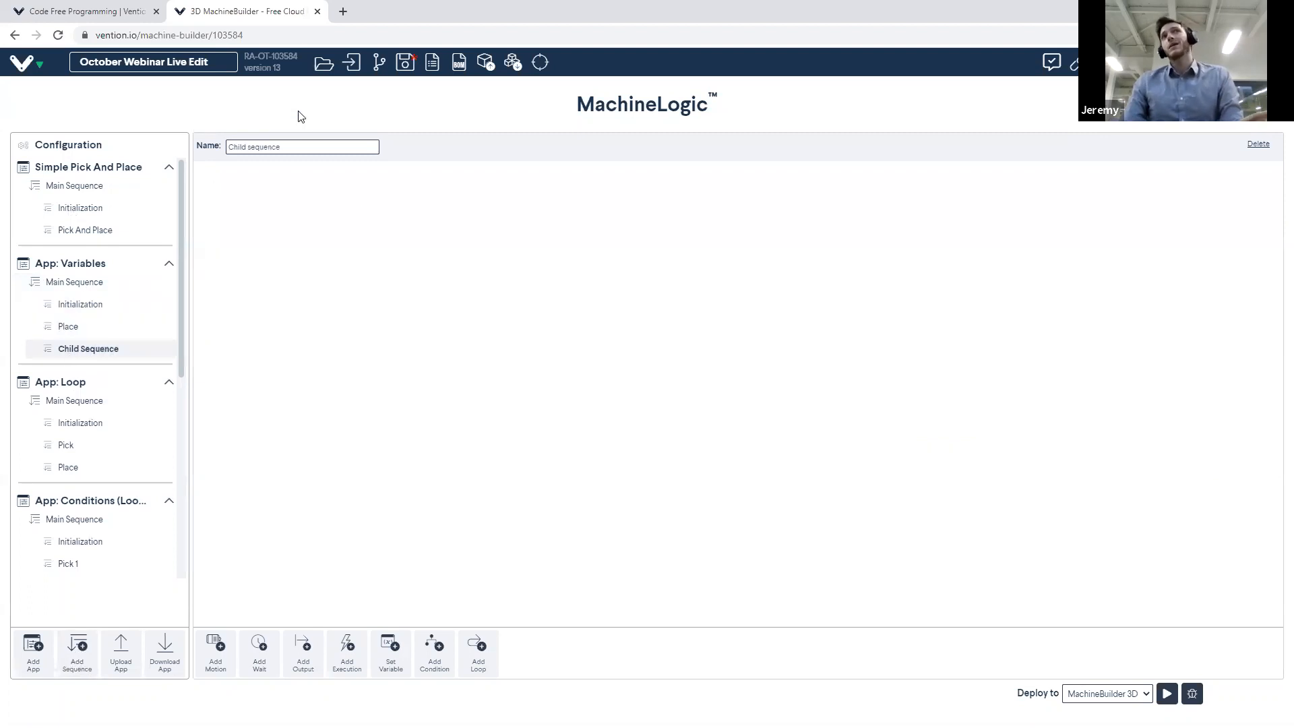
left_click_drag(313, 147, 203, 143)
type("Pick")
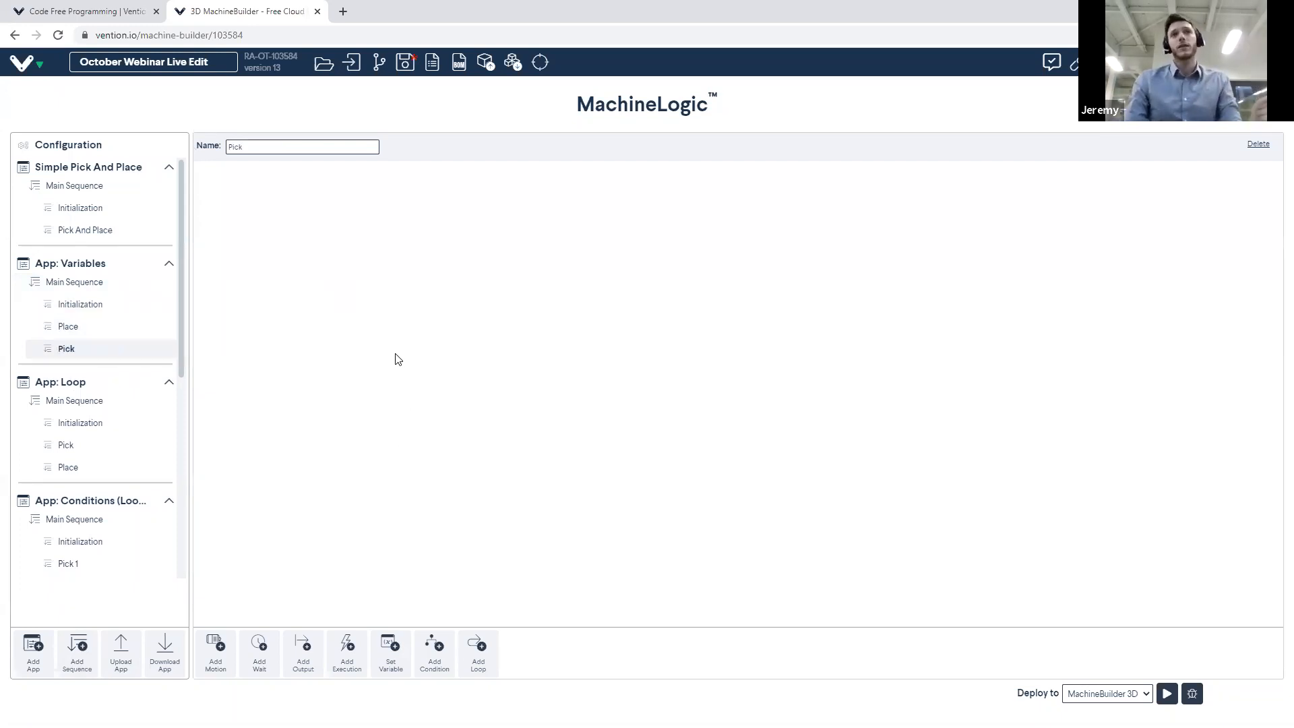
Add an X-Axis motion to the Pick sequence of App: Variables and set it to Move To Position
left_click(213, 655)
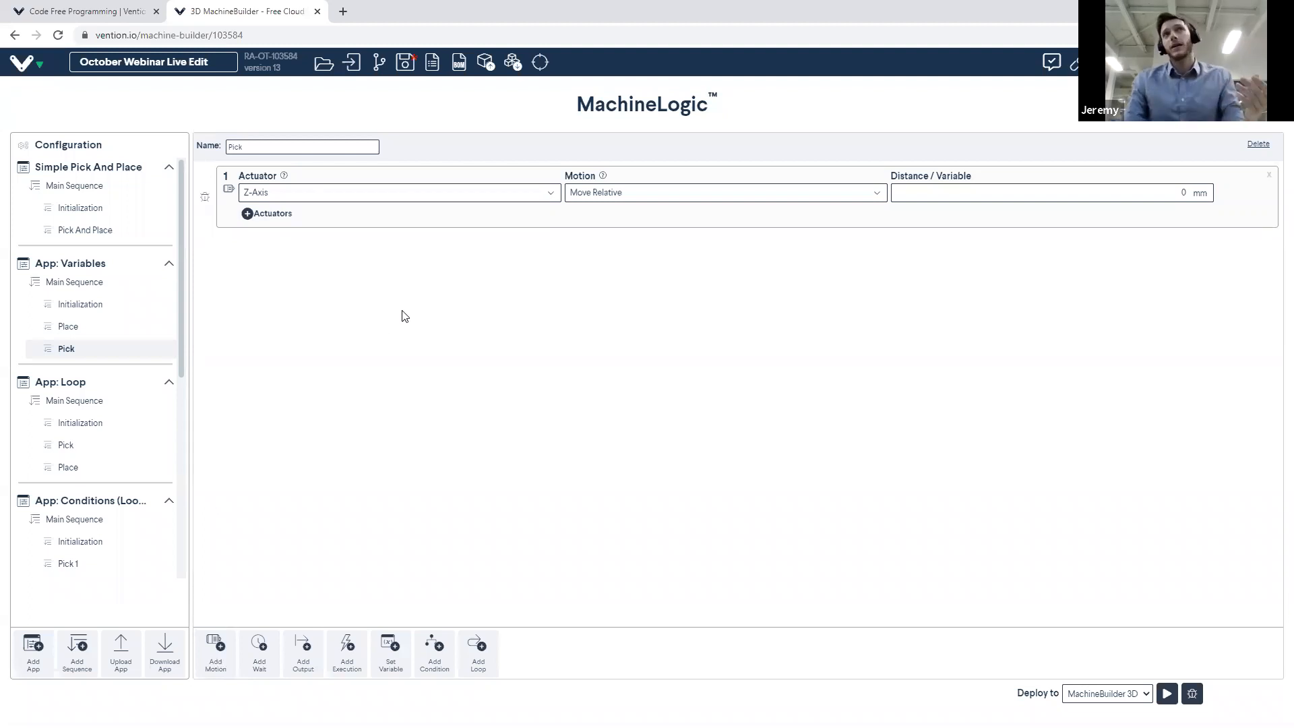
left_click(455, 193)
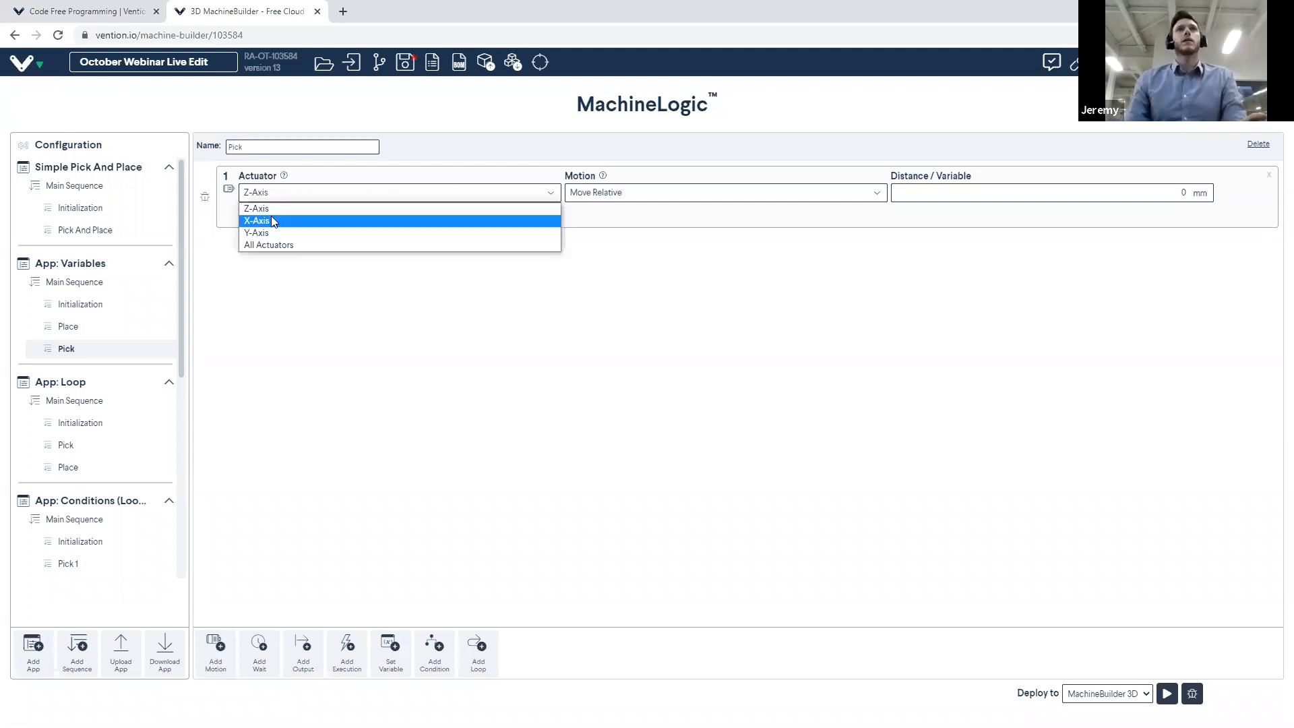
left_click(270, 222)
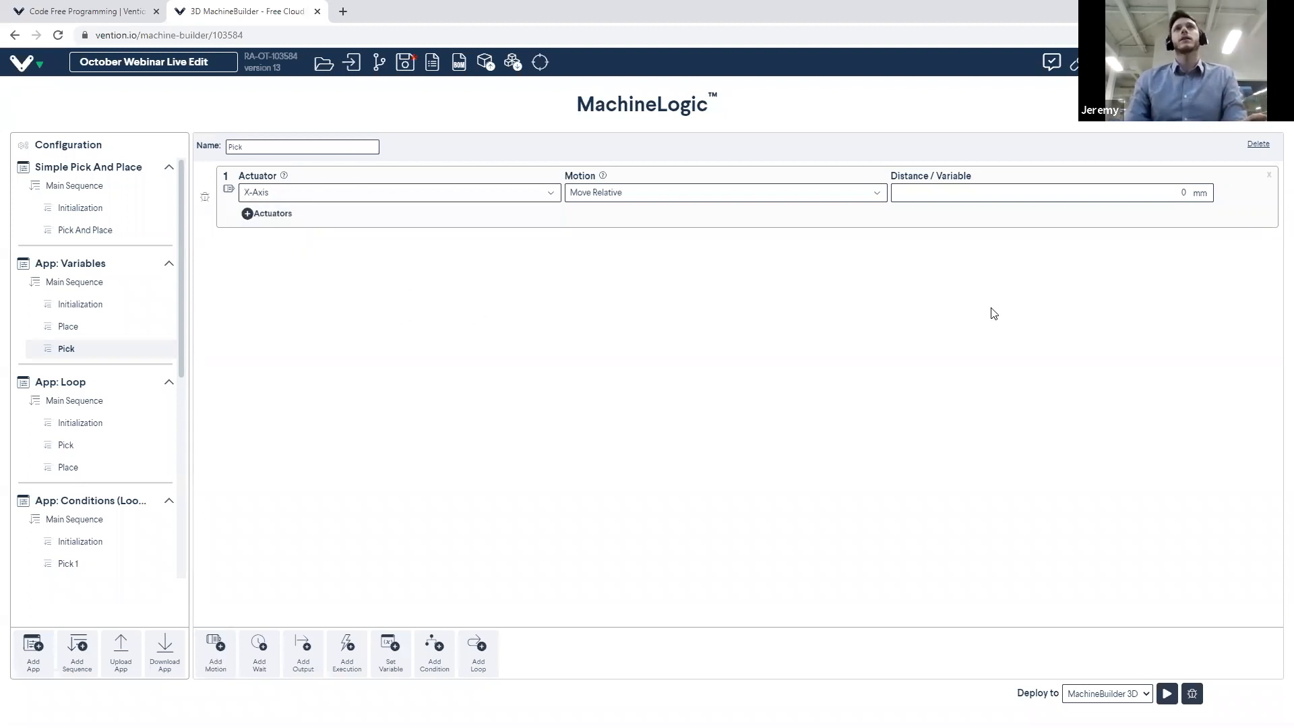
left_click(870, 196)
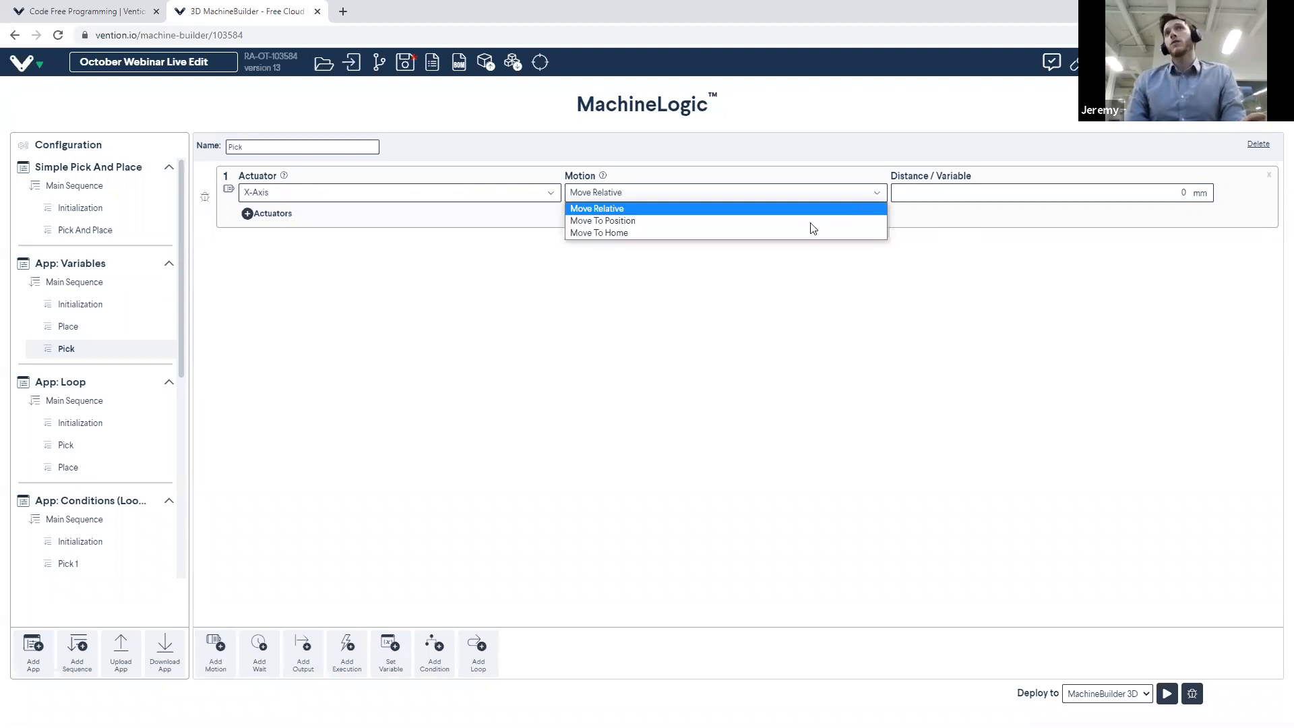
left_click(732, 222)
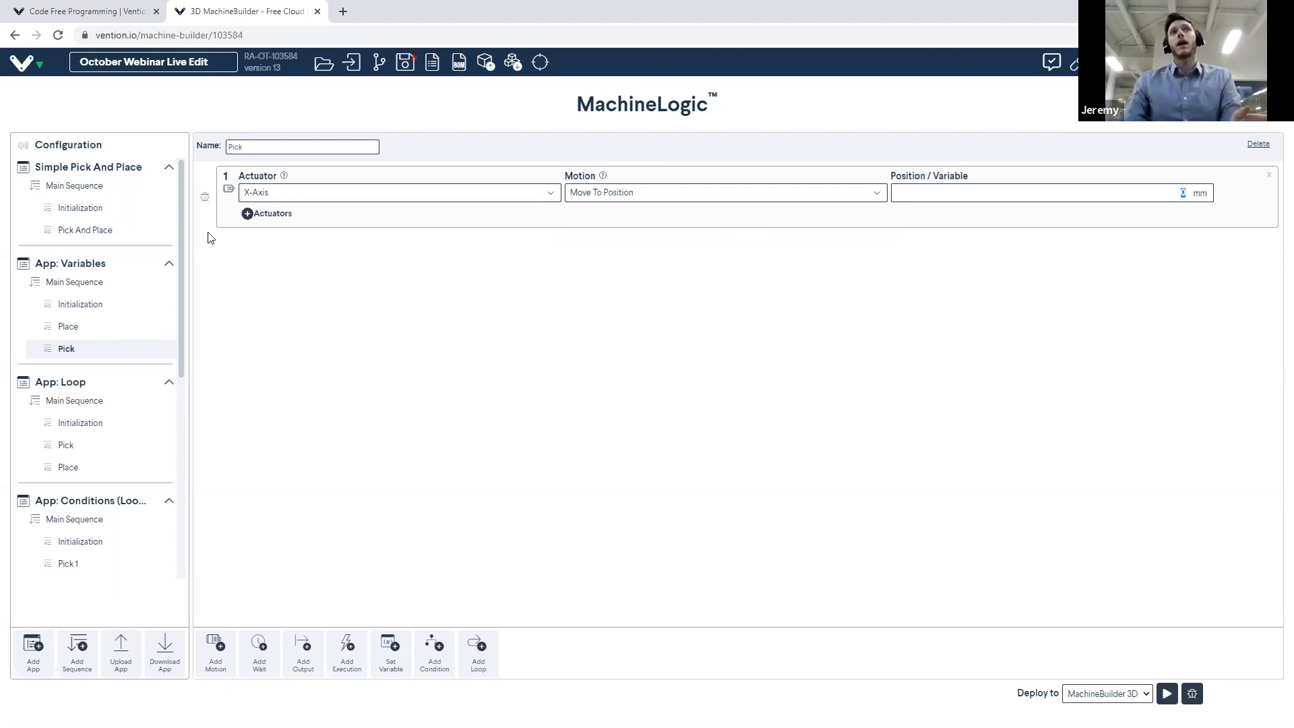
Check the fixed positions in Simple Pick And Place and assign the variable PICK_X to the Pick sequence's X-Axis position
left_click(95, 234)
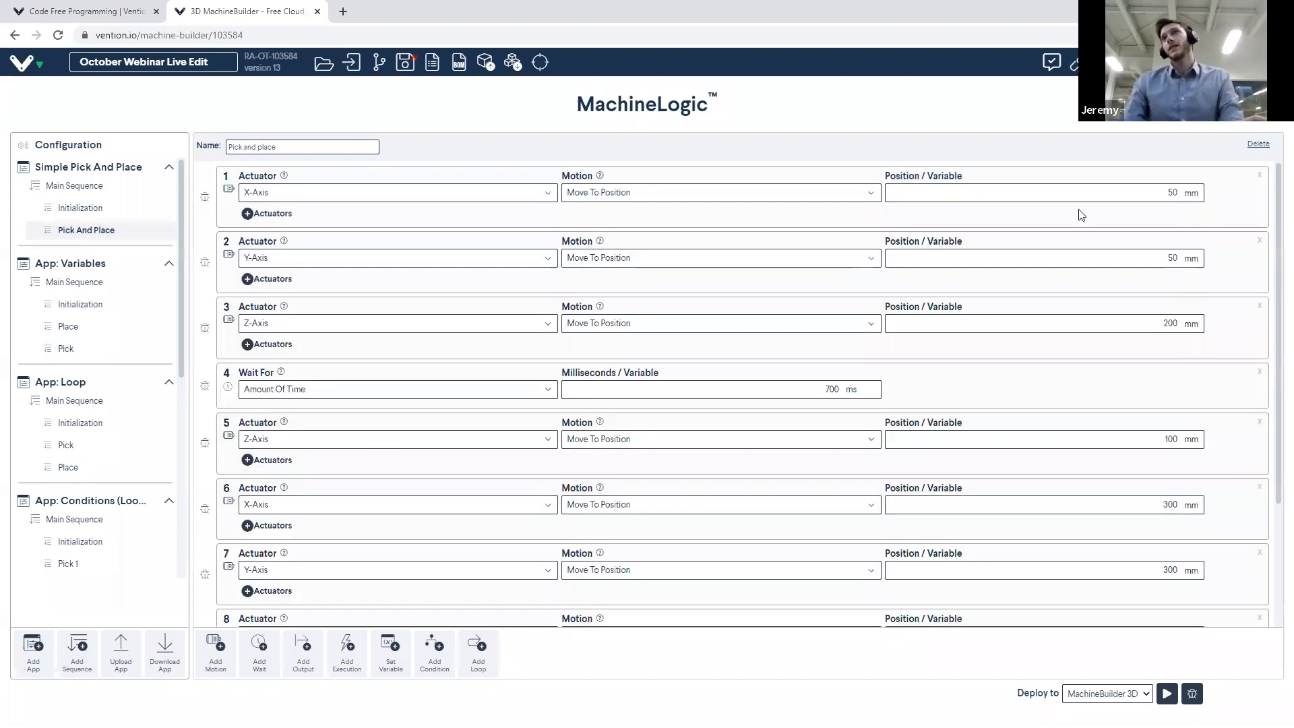
left_click(68, 349)
double_click(1188, 195)
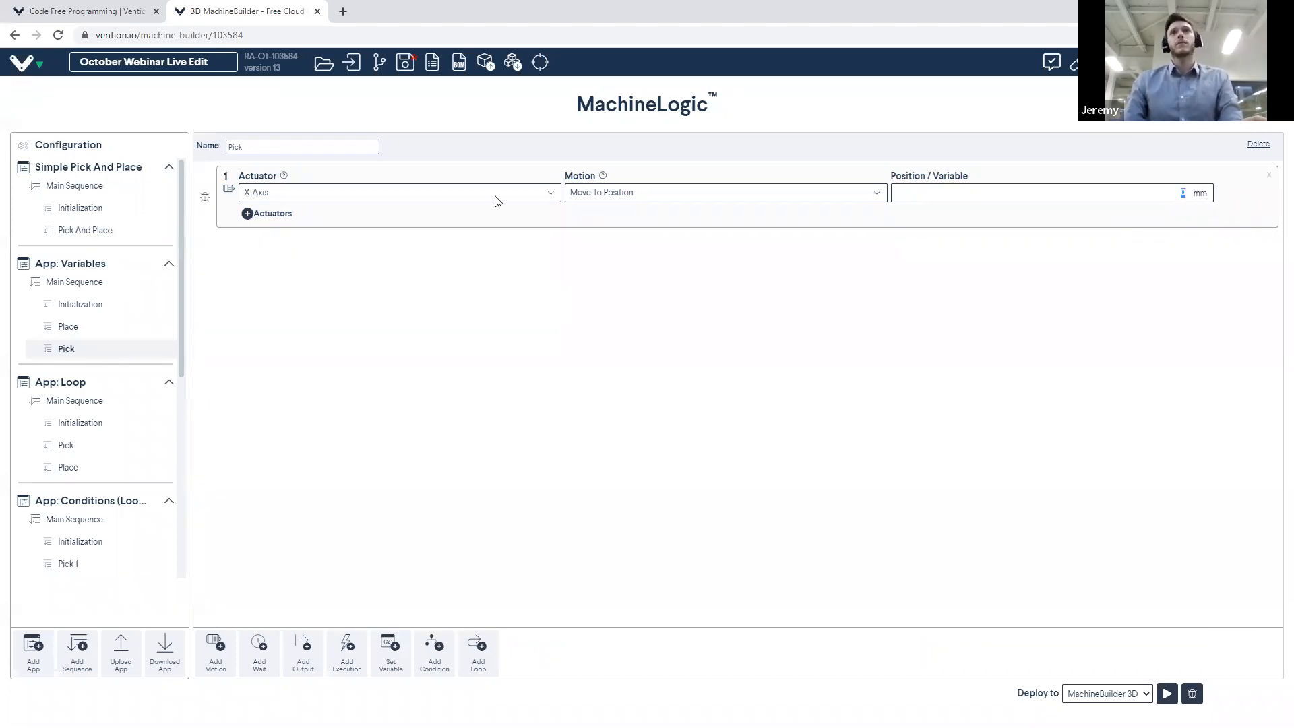
type("P")
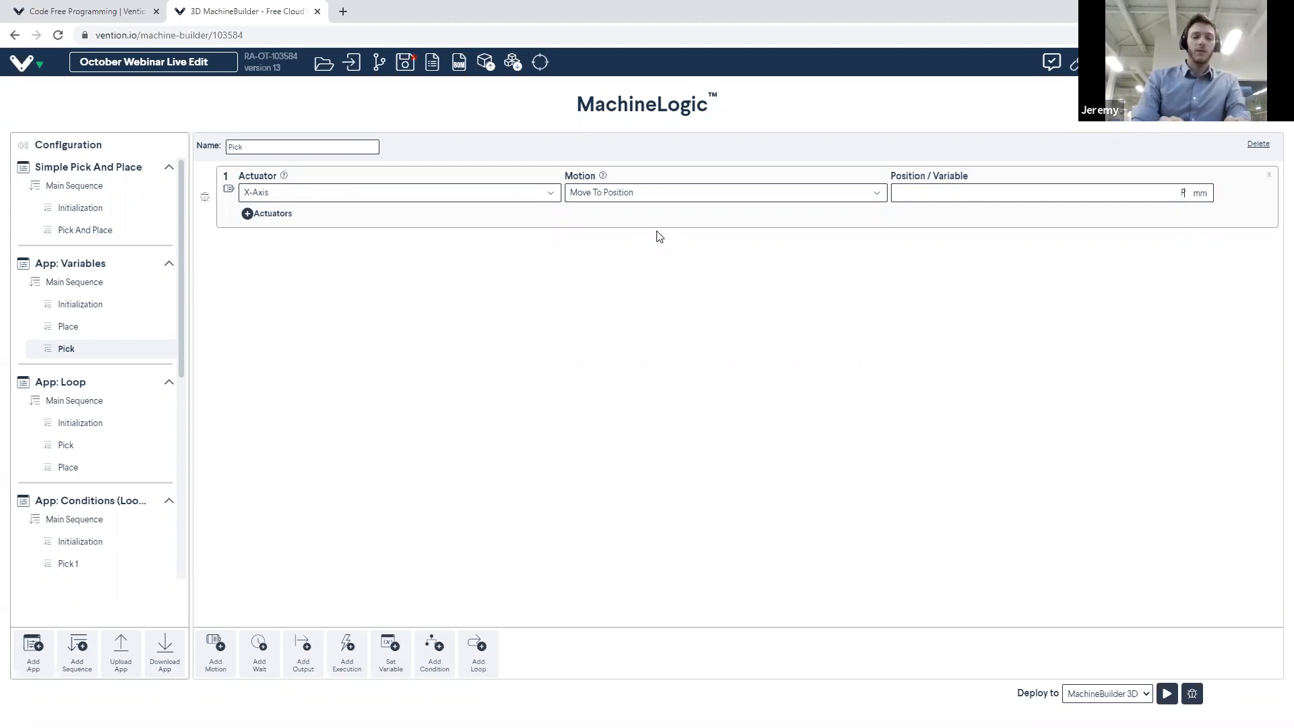
type("ICK")
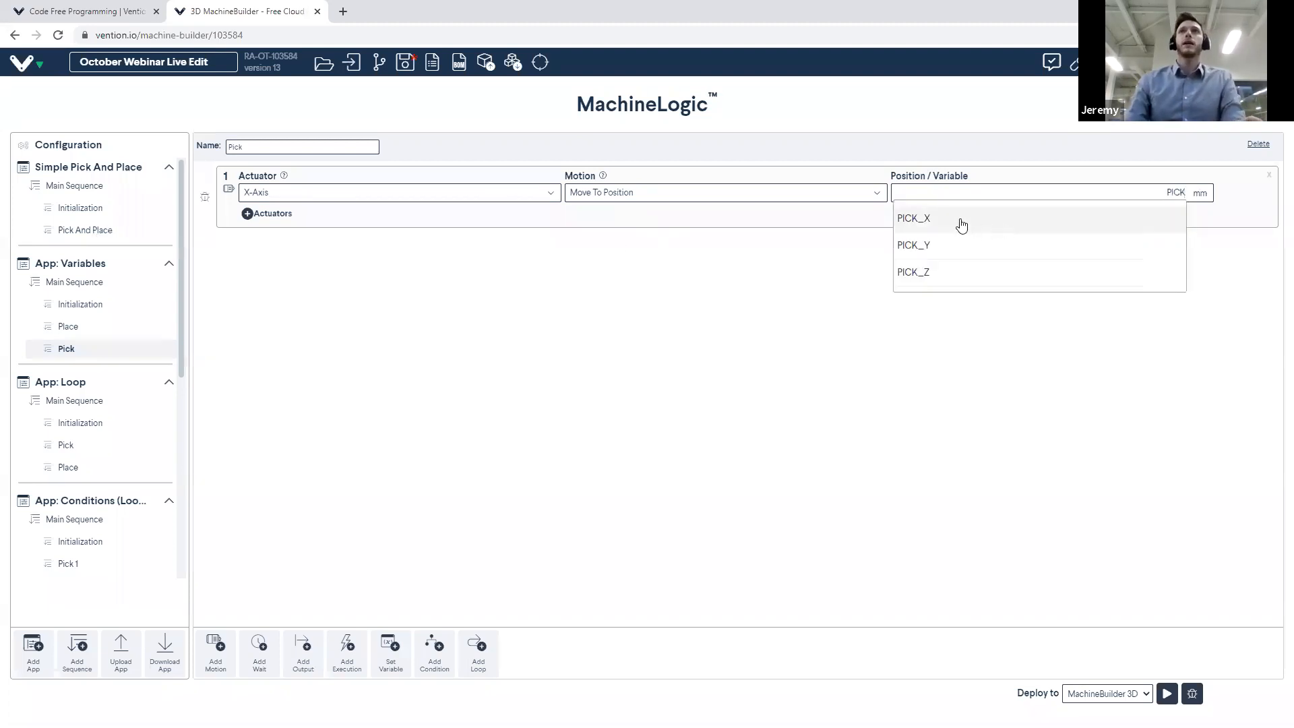
left_click(960, 224)
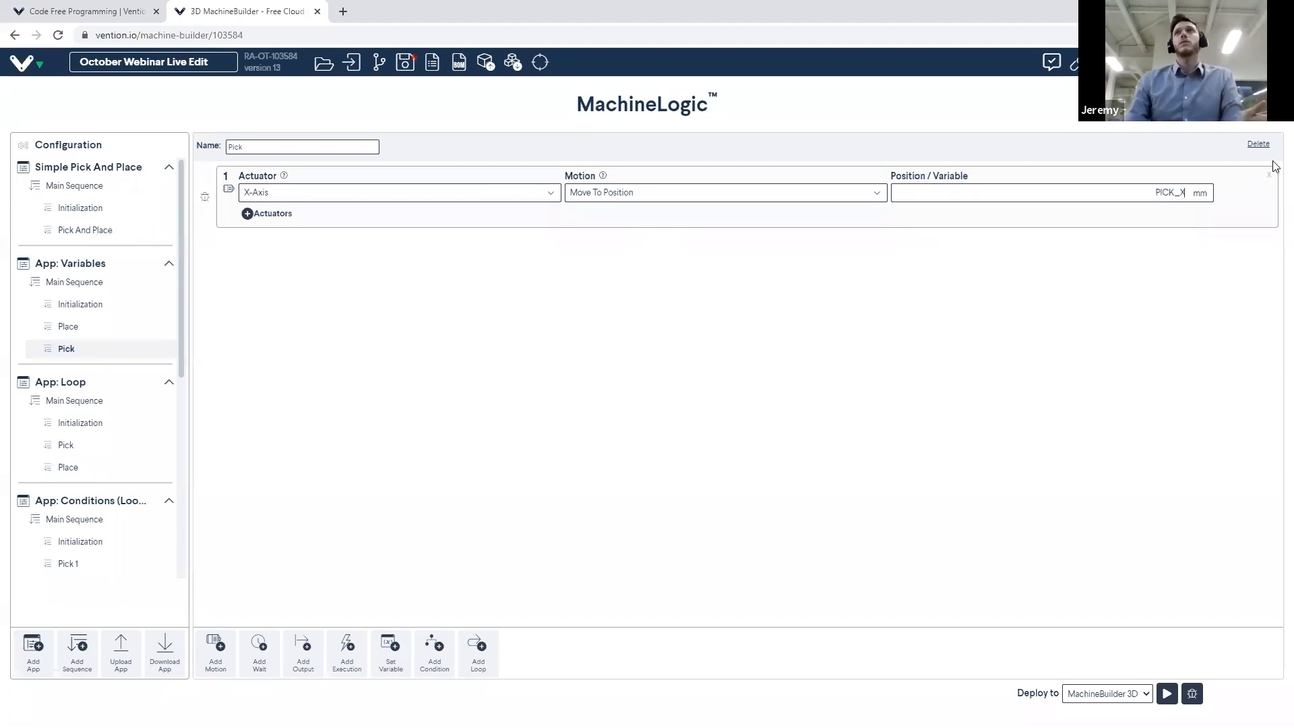
Add a Y-Axis Move To Position motion to the Pick sequence with the variable PICK_Y as its position
left_click(214, 649)
left_click(373, 260)
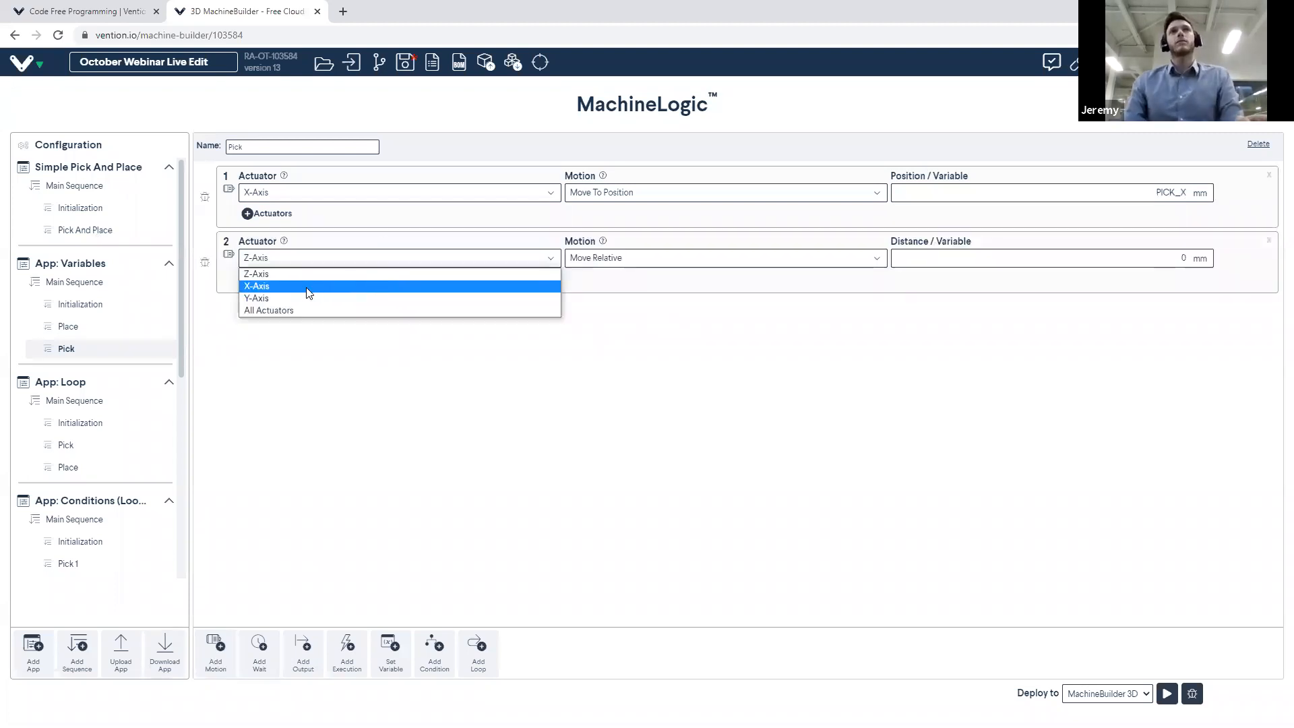
left_click(300, 295)
left_click(679, 258)
left_click(604, 287)
type("PICK")
left_click(1008, 305)
Add a Z-Axis Move To Position motion to the Pick sequence with the variable PICK_Z as its position
left_click(215, 650)
left_click(321, 324)
left_click(318, 341)
left_click(635, 323)
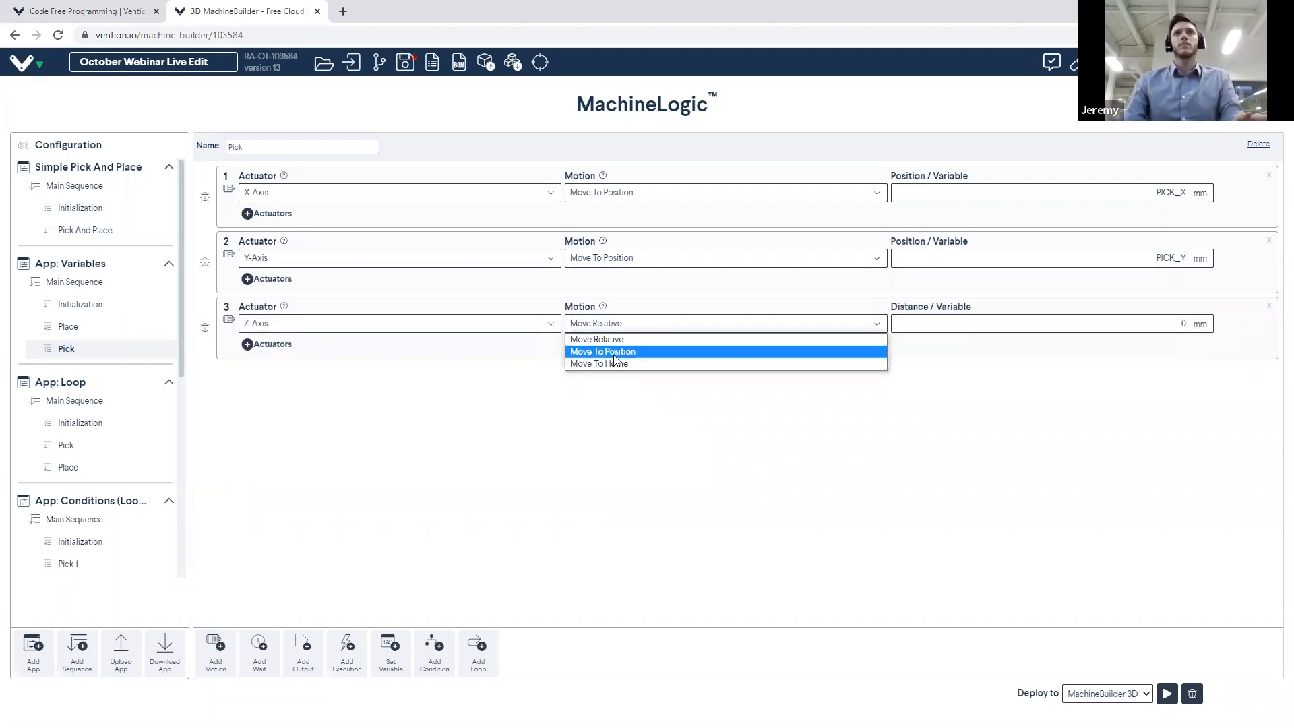
left_click(617, 348)
left_click(1153, 330)
type("PICK")
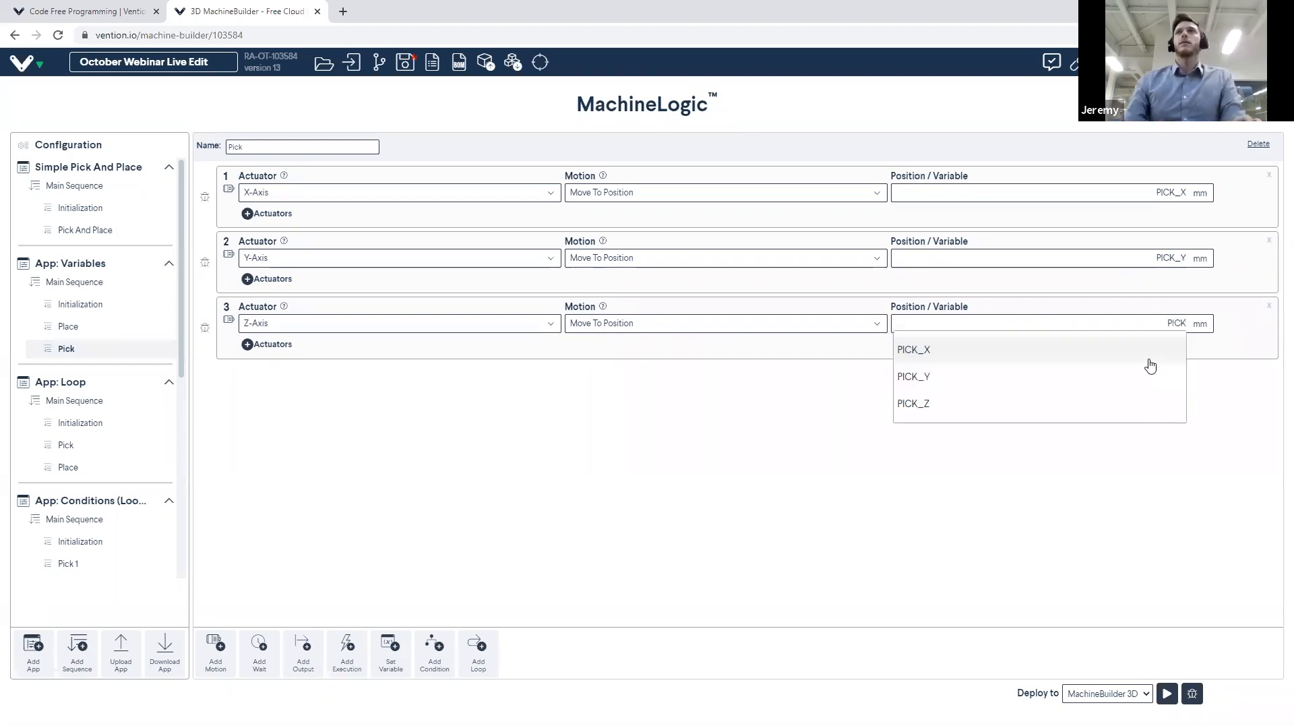
left_click(916, 407)
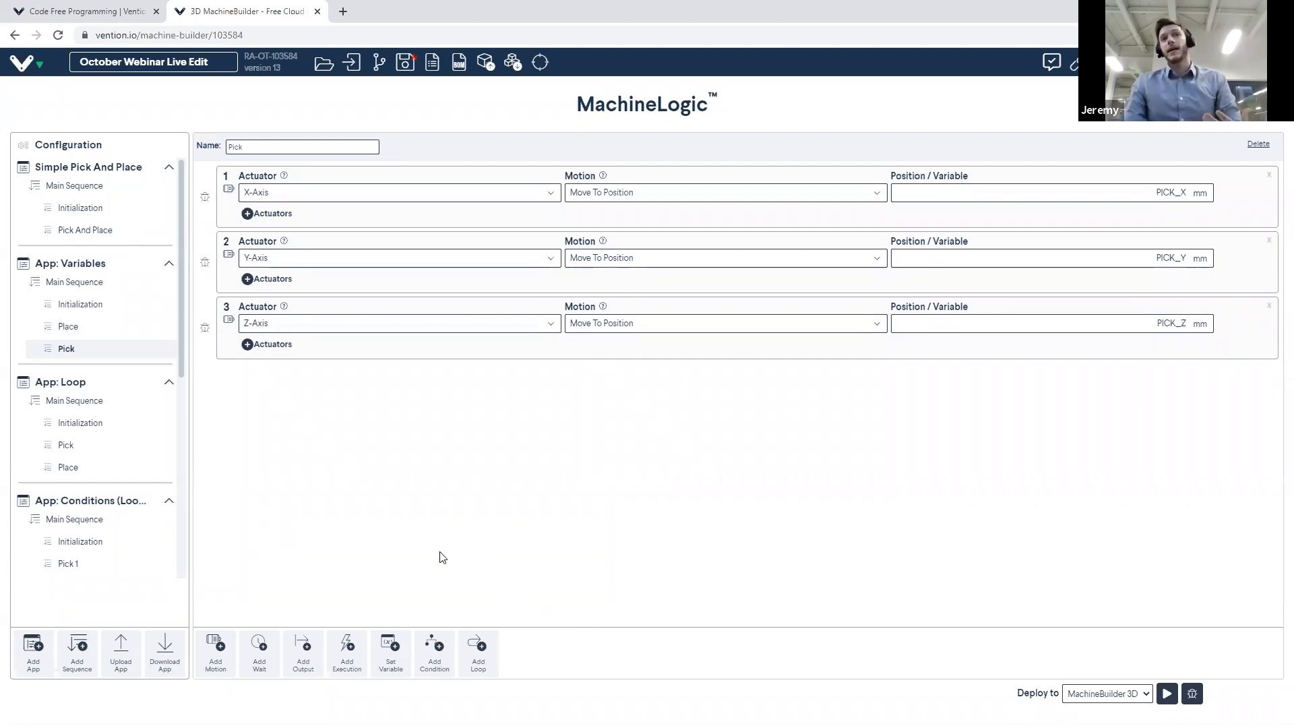
Add an Amount Of Time wait to the Pick sequence, using the variable WAIT_TIME as its duration
left_click(262, 660)
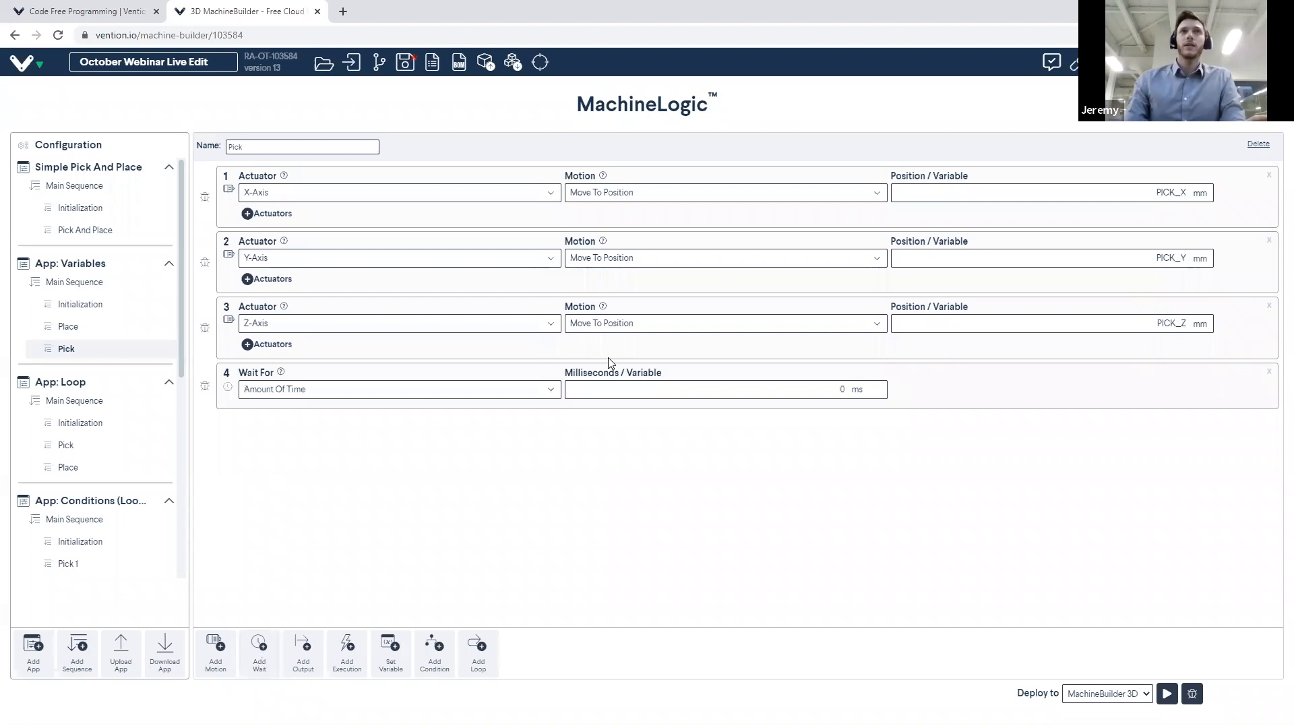
left_click(549, 389)
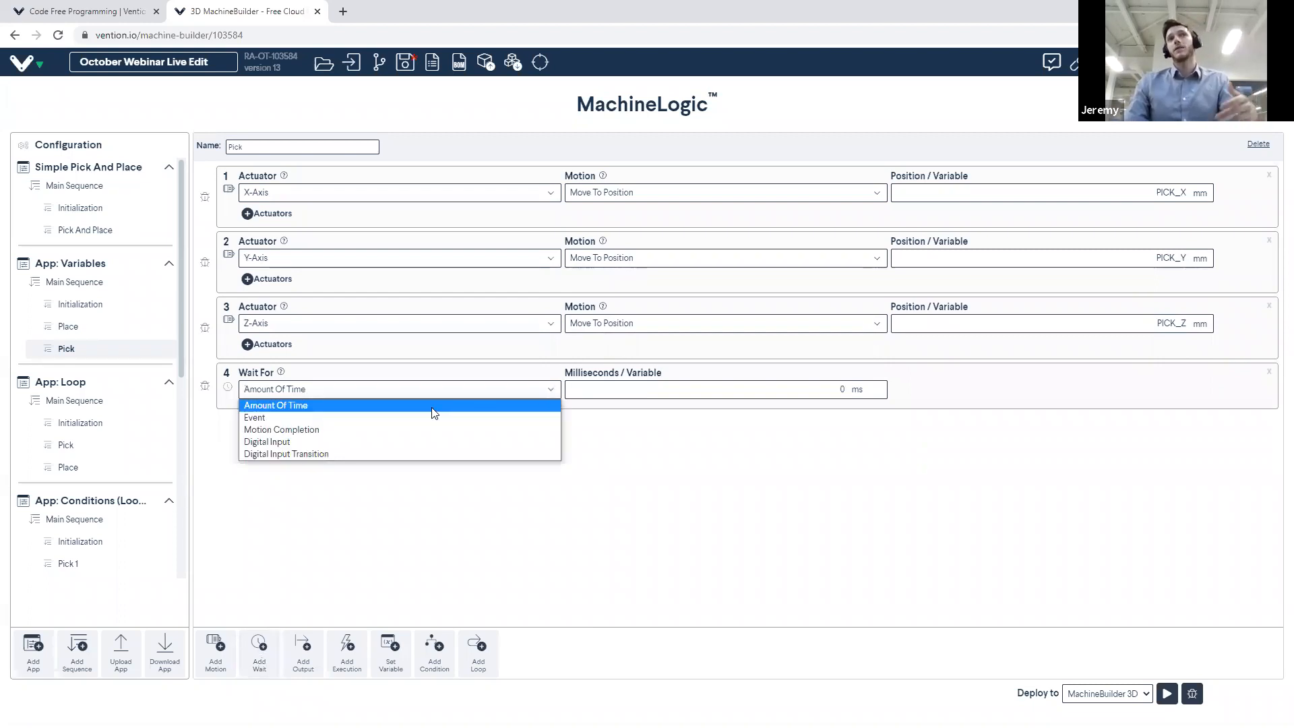
left_click(380, 405)
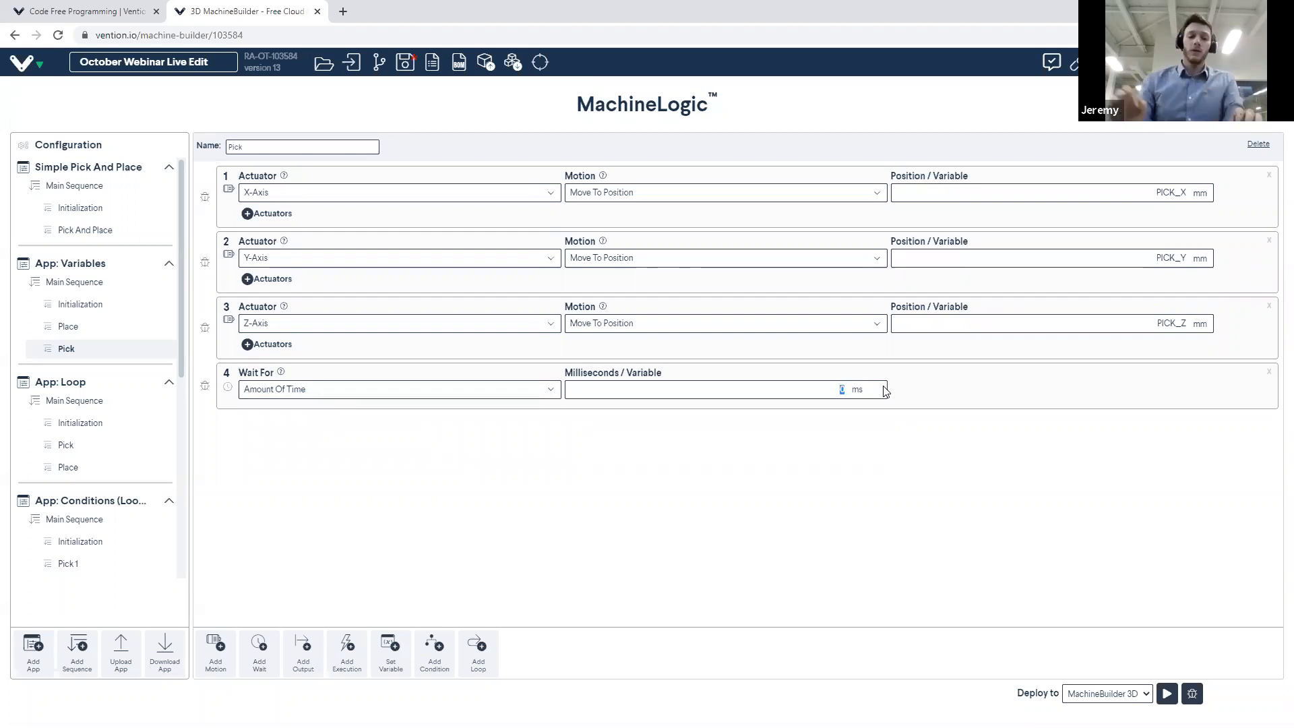
type("WA")
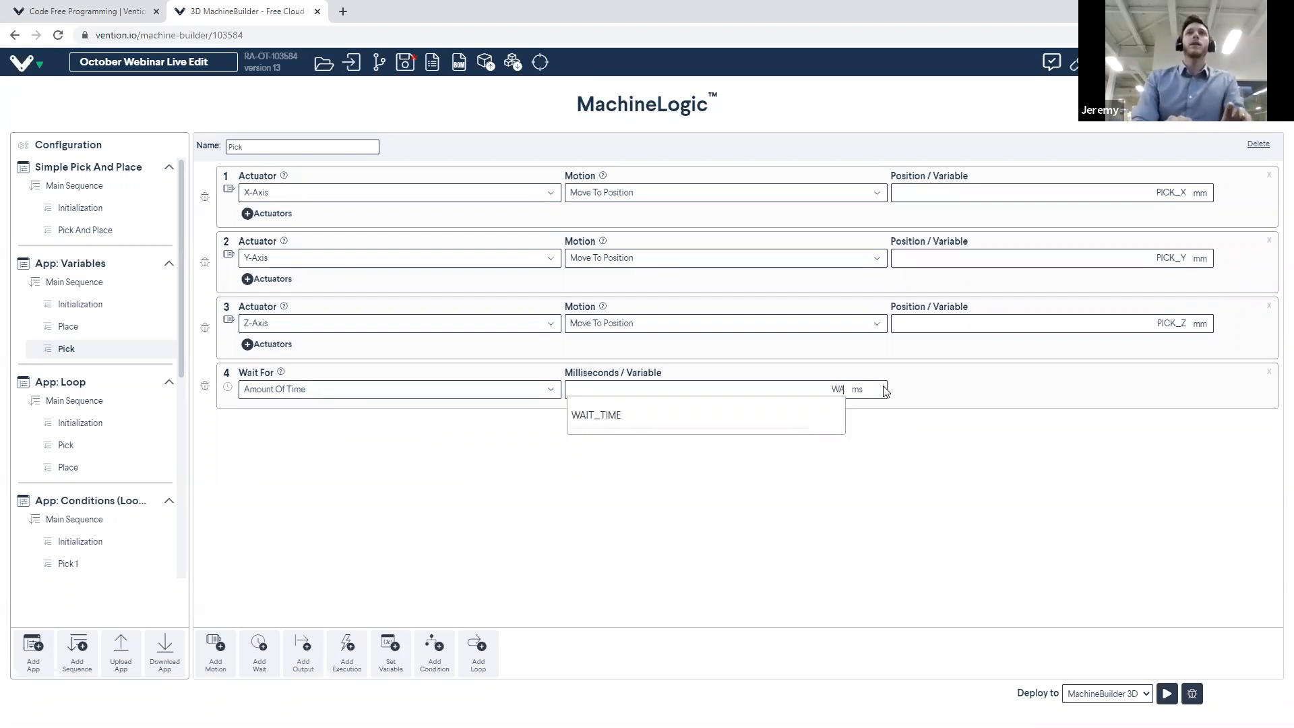
left_click(628, 422)
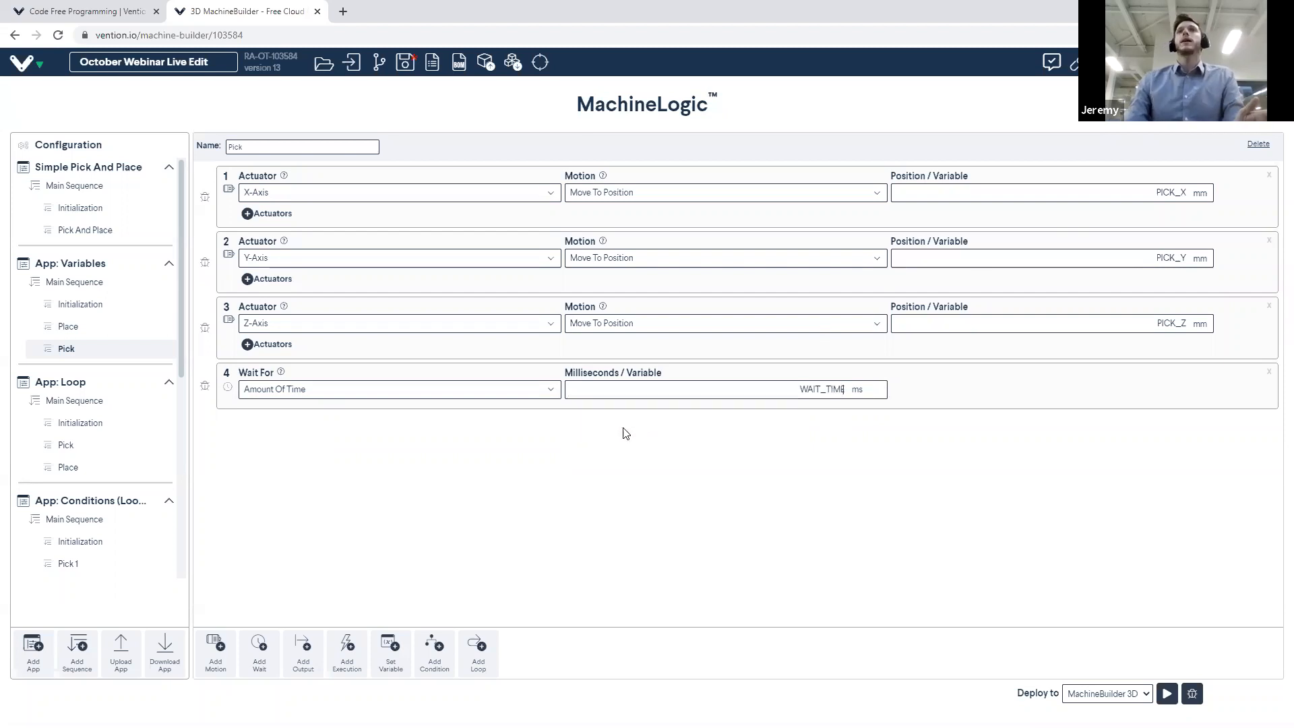
Add a final Z-Axis Move To Position motion after the wait in the Pick sequence, with CRUIZING_Z as its position
left_click(215, 652)
left_click(350, 445)
left_click(351, 452)
left_click(672, 443)
left_click(624, 468)
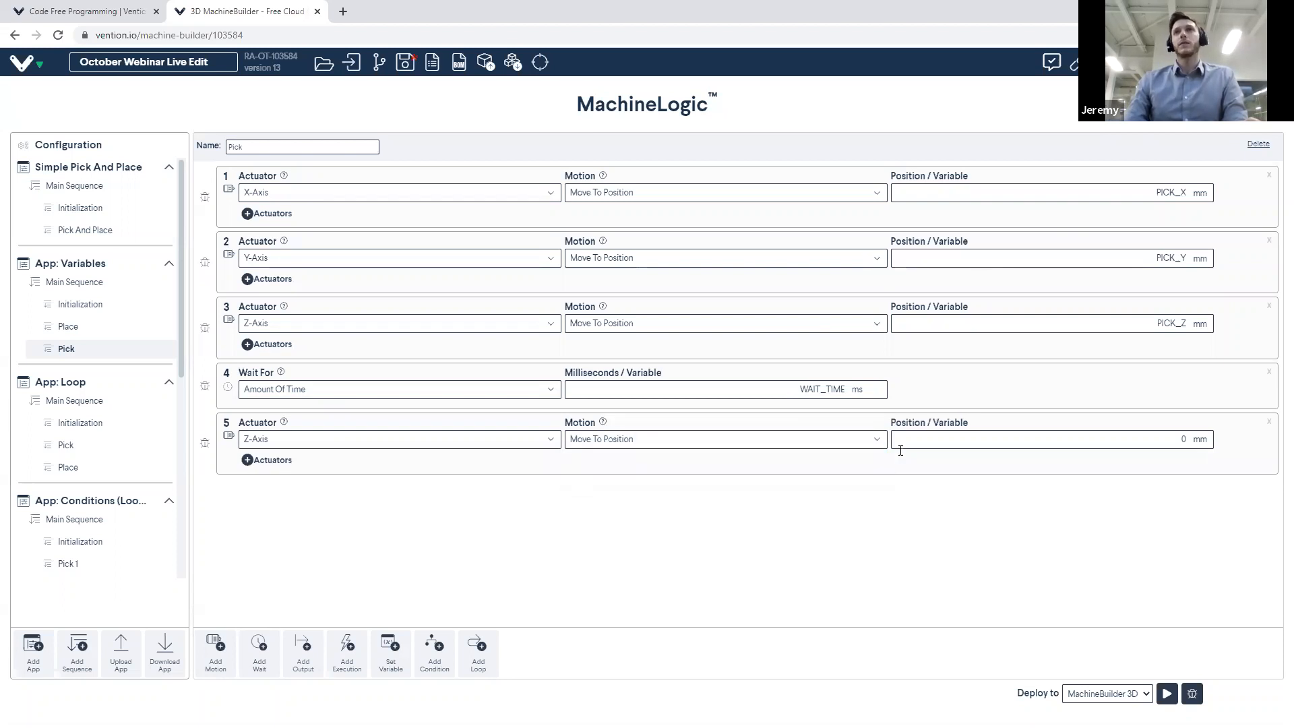
type("CRU")
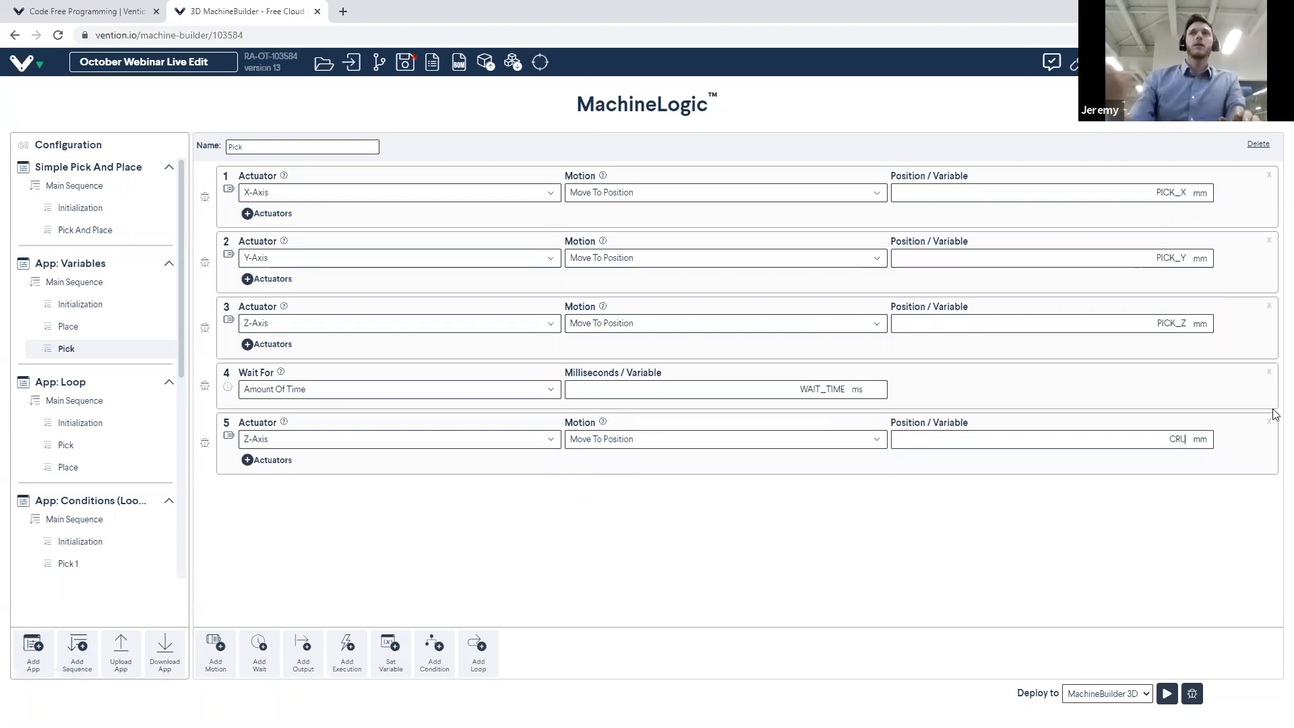
left_click(925, 466)
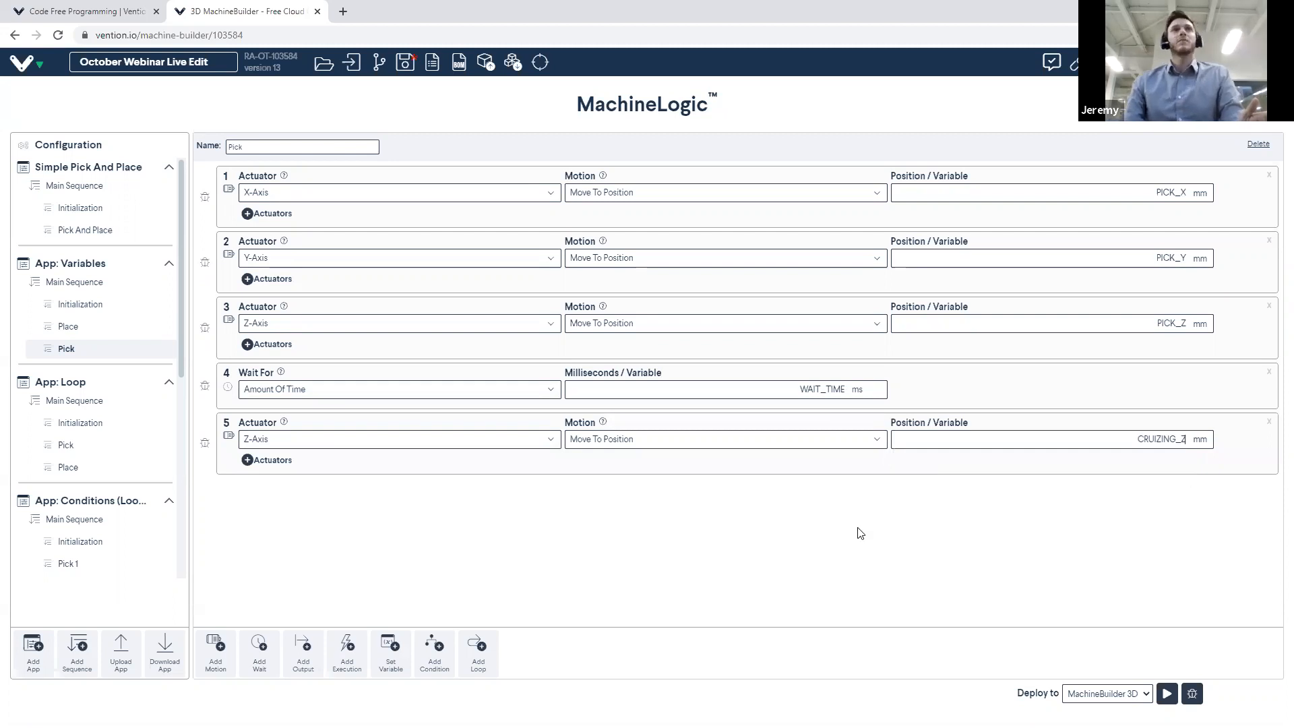
Review App: Variables' child sequences and add an Execute In Series call of the initialization sequence to its main sequence
left_click(75, 305)
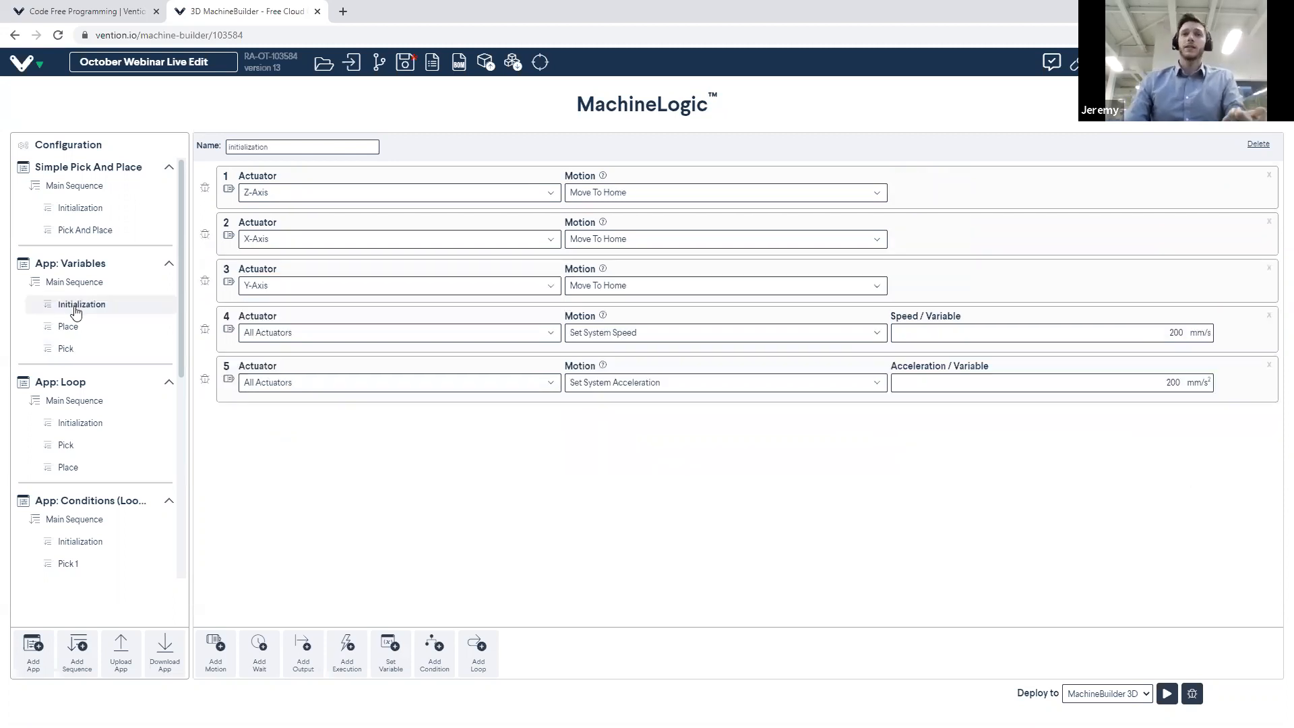
left_click(70, 327)
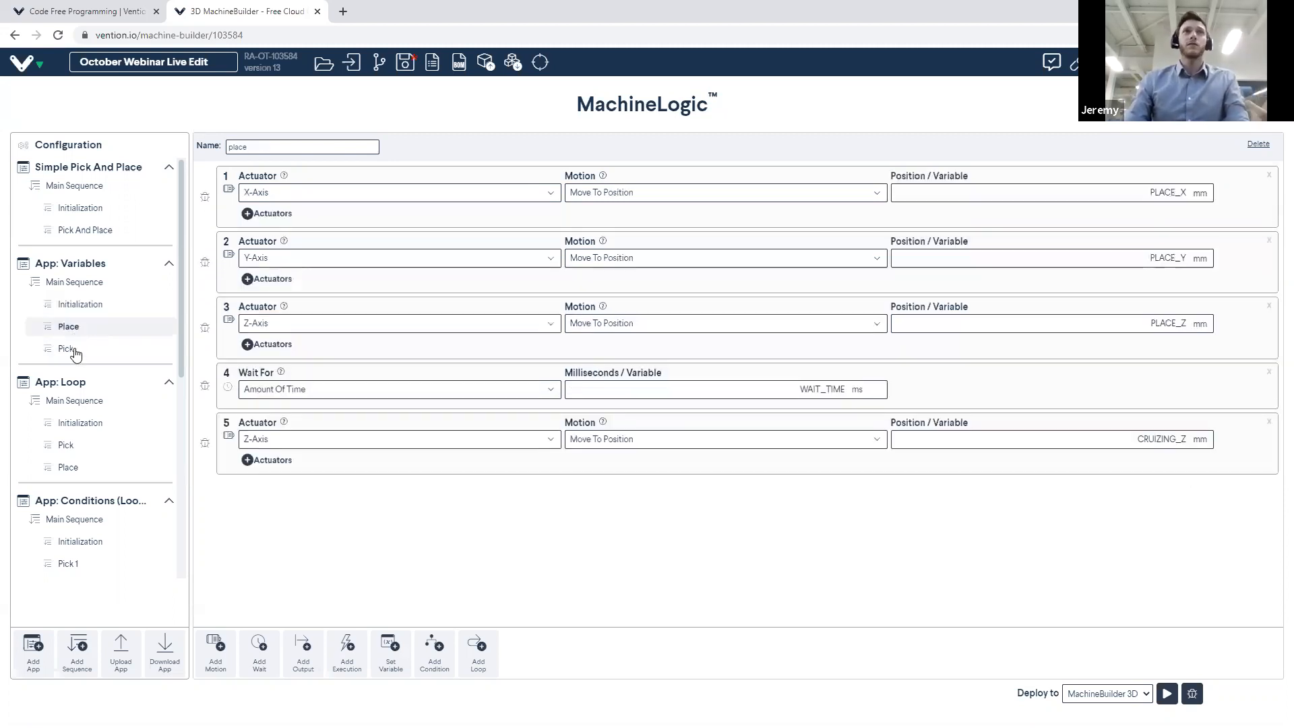
left_click(73, 351)
left_click(90, 284)
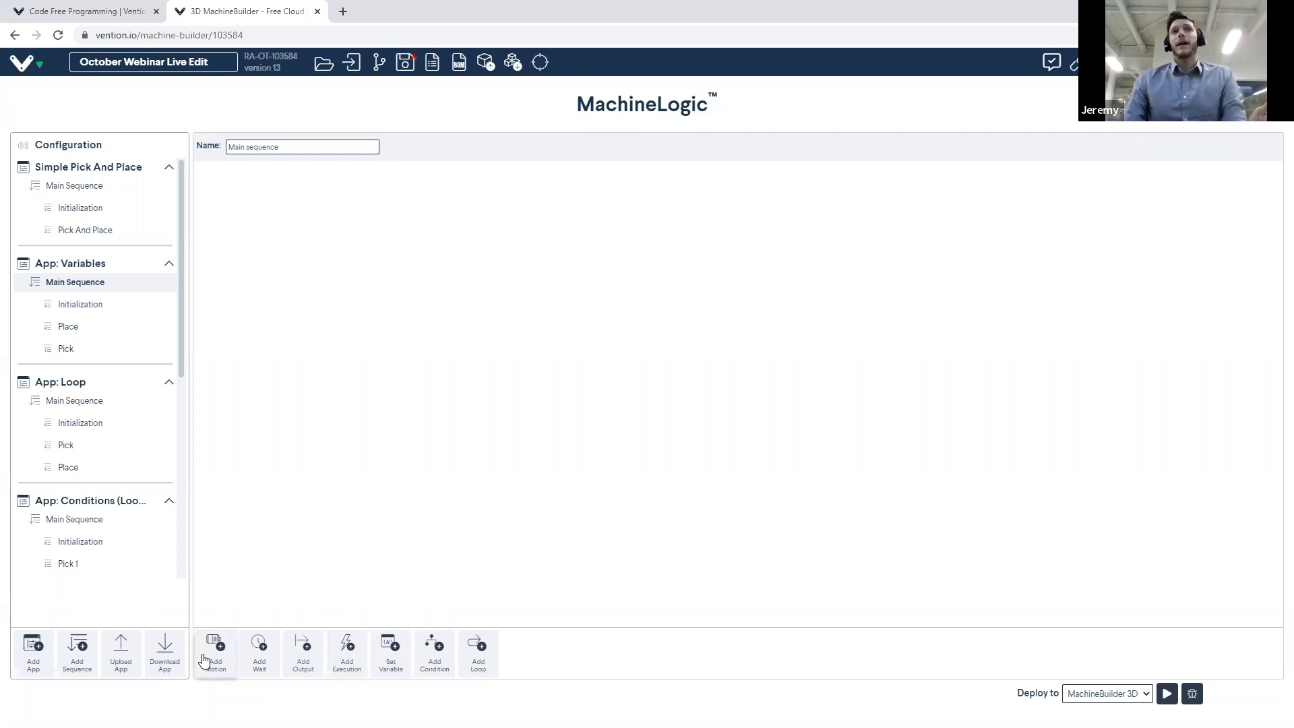
left_click(347, 664)
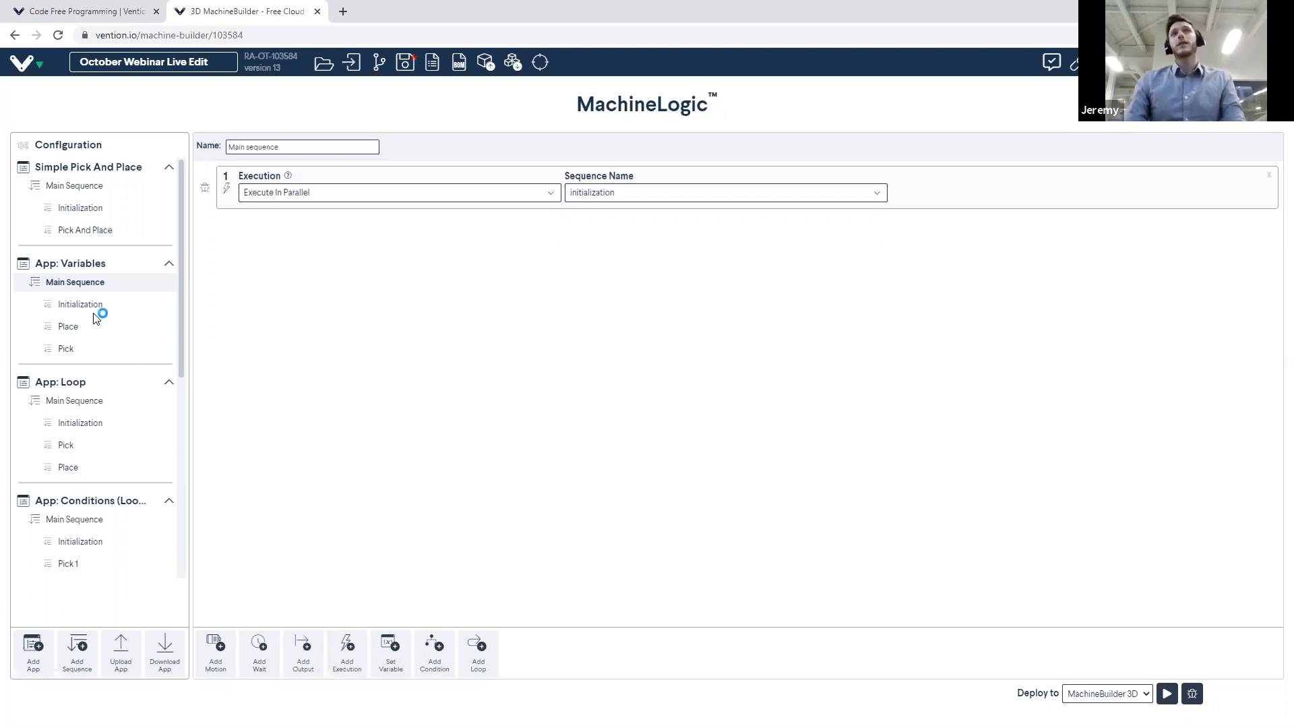
left_click(510, 194)
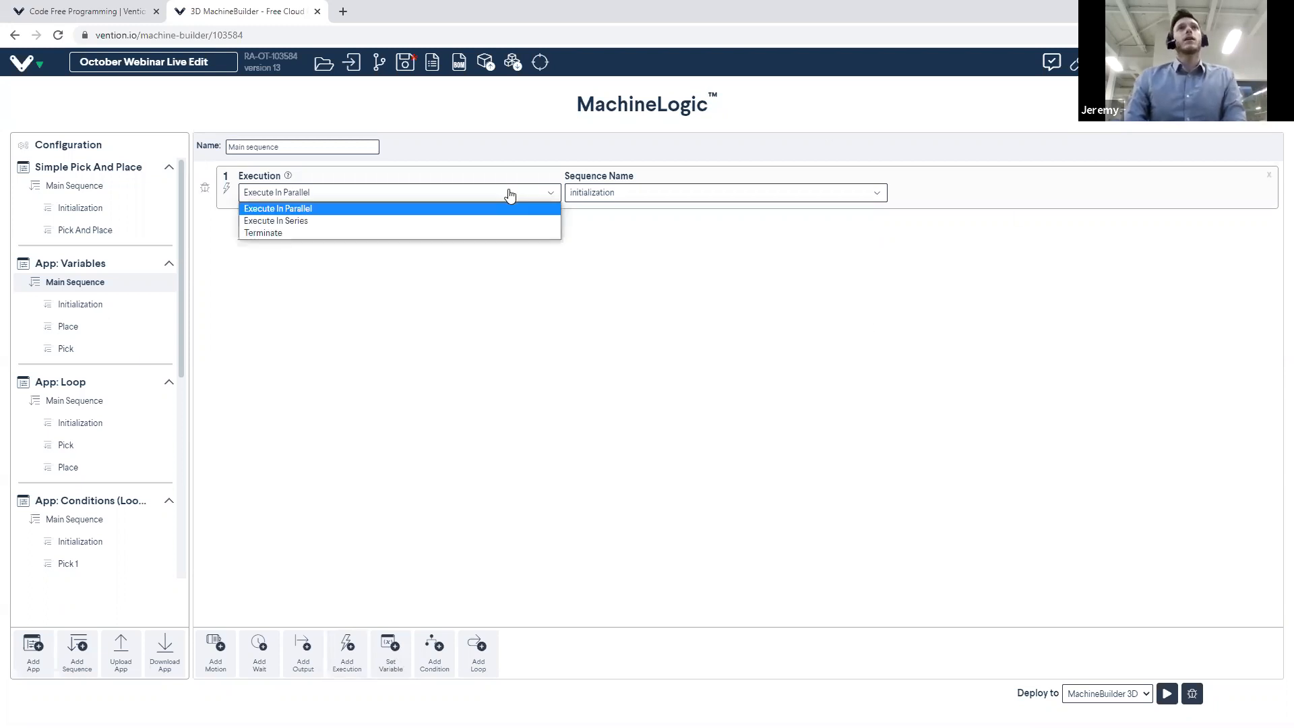
left_click(335, 221)
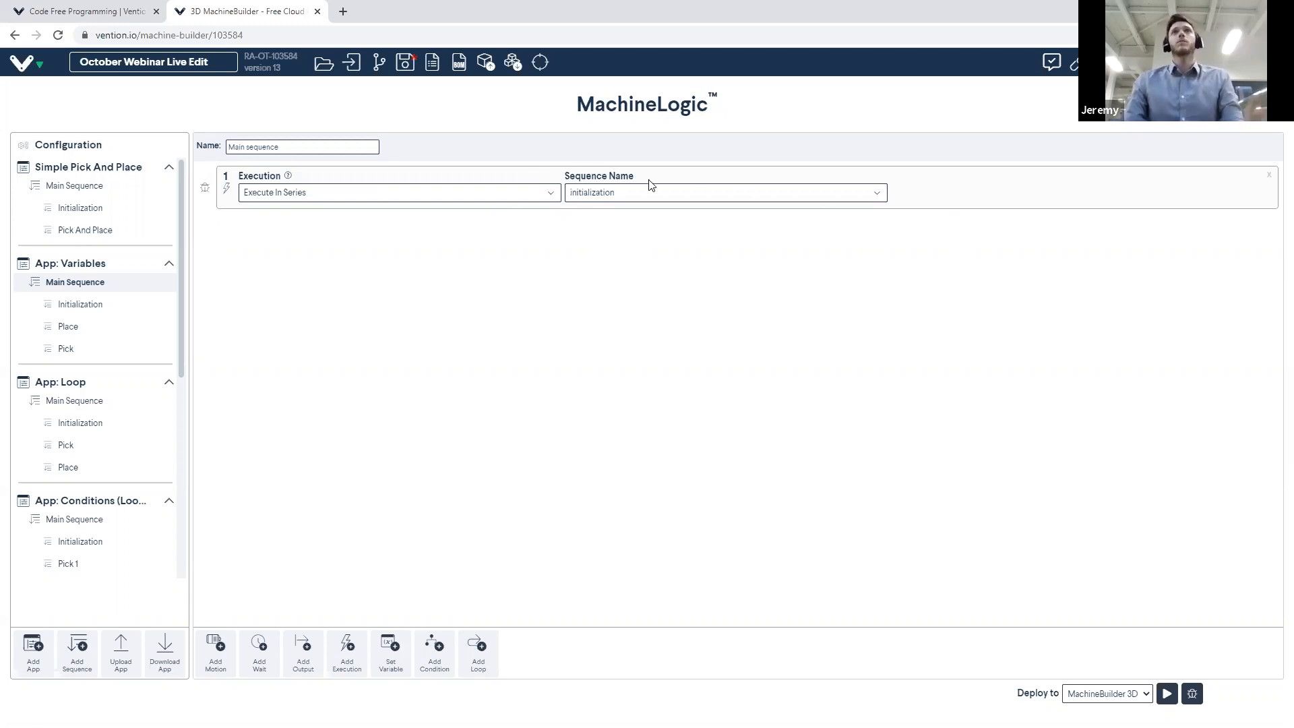
Add a second execution to the main sequence that runs the Pick sequence in series
left_click(353, 648)
left_click(369, 239)
left_click(345, 268)
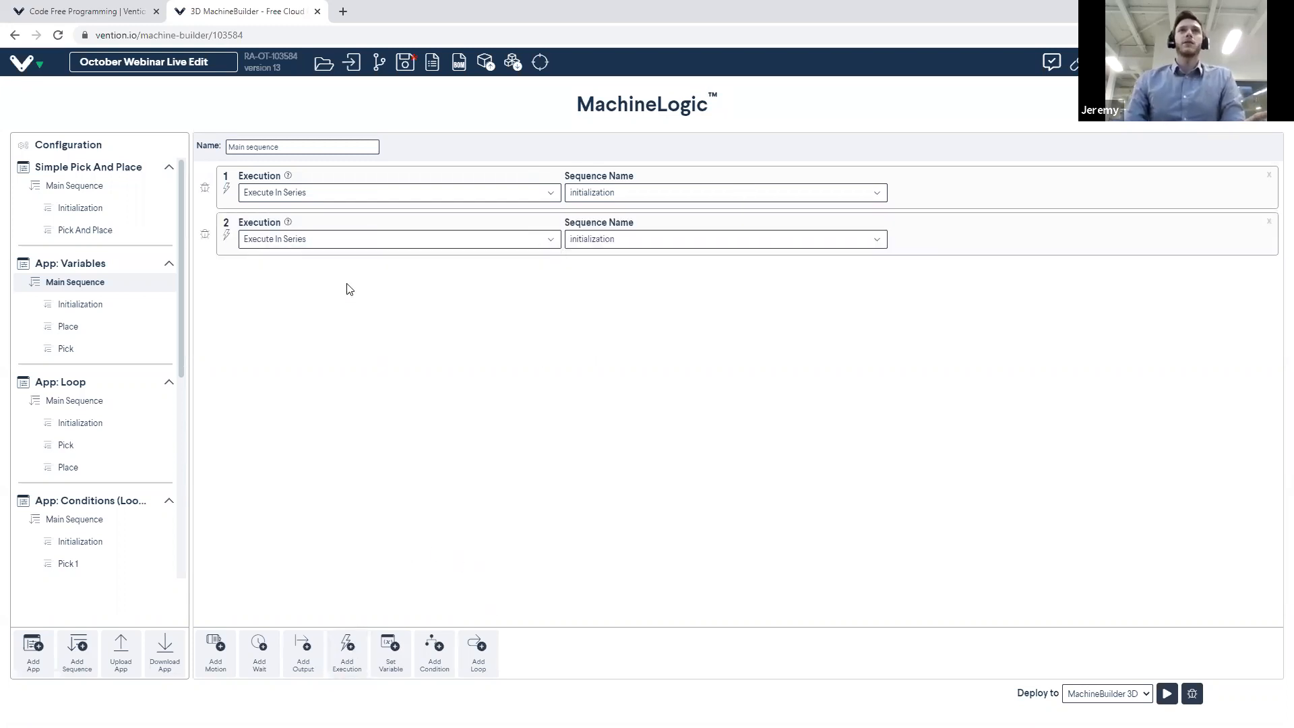
left_click(706, 241)
left_click(621, 279)
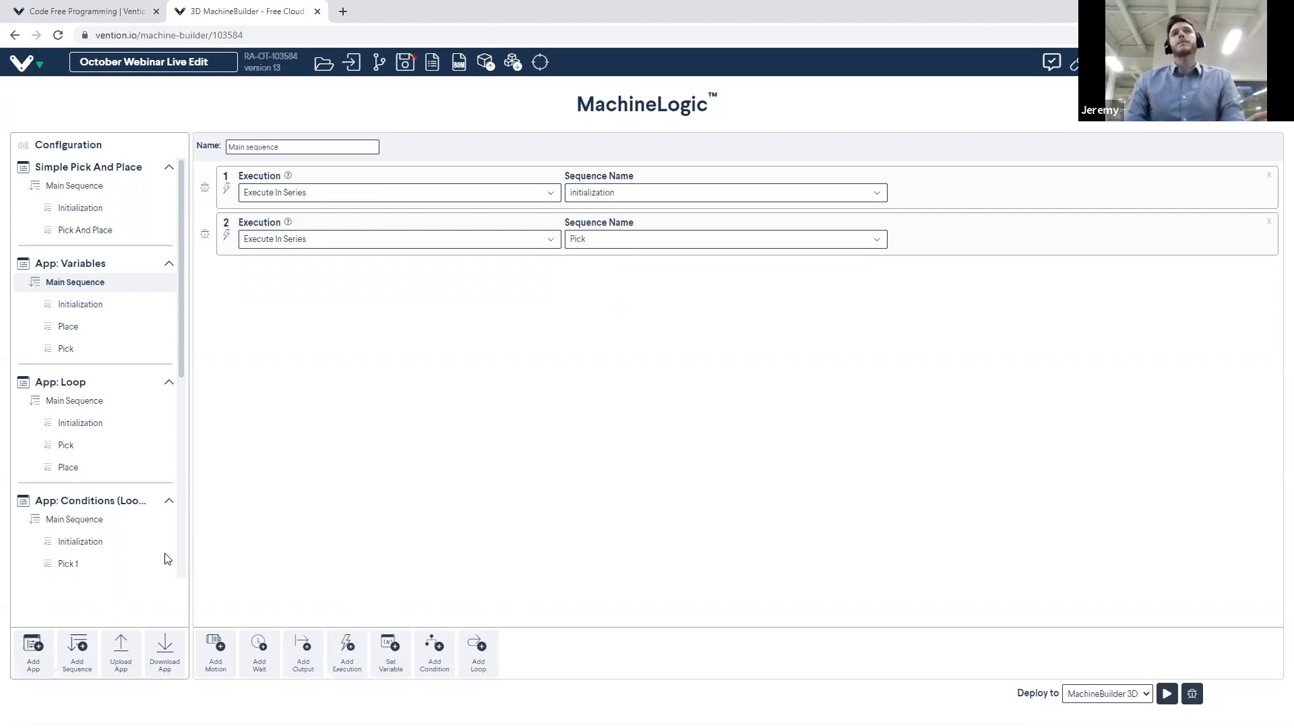
Add a third execution to the main sequence that runs the place sequence in series
left_click(344, 648)
left_click(302, 288)
left_click(316, 315)
left_click(585, 286)
left_click(597, 311)
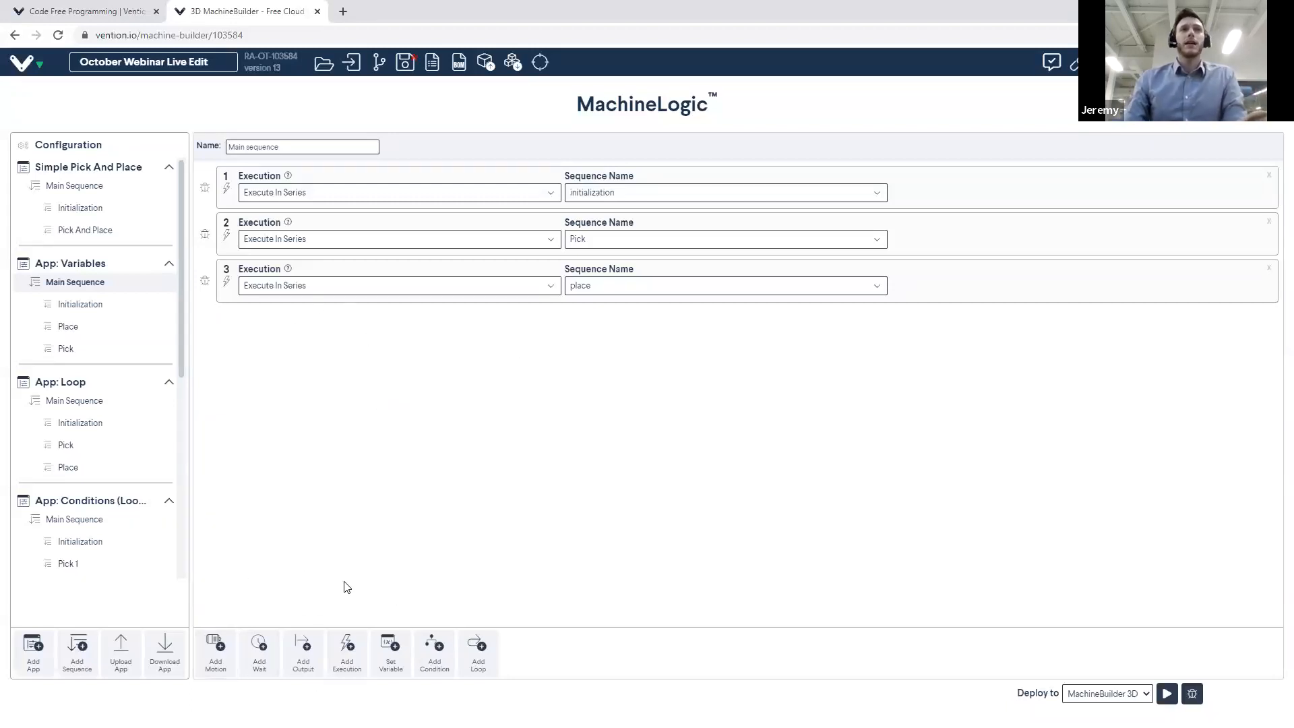
Add a fourth execution to the main sequence that runs the initialization sequence in series after place
left_click(305, 667)
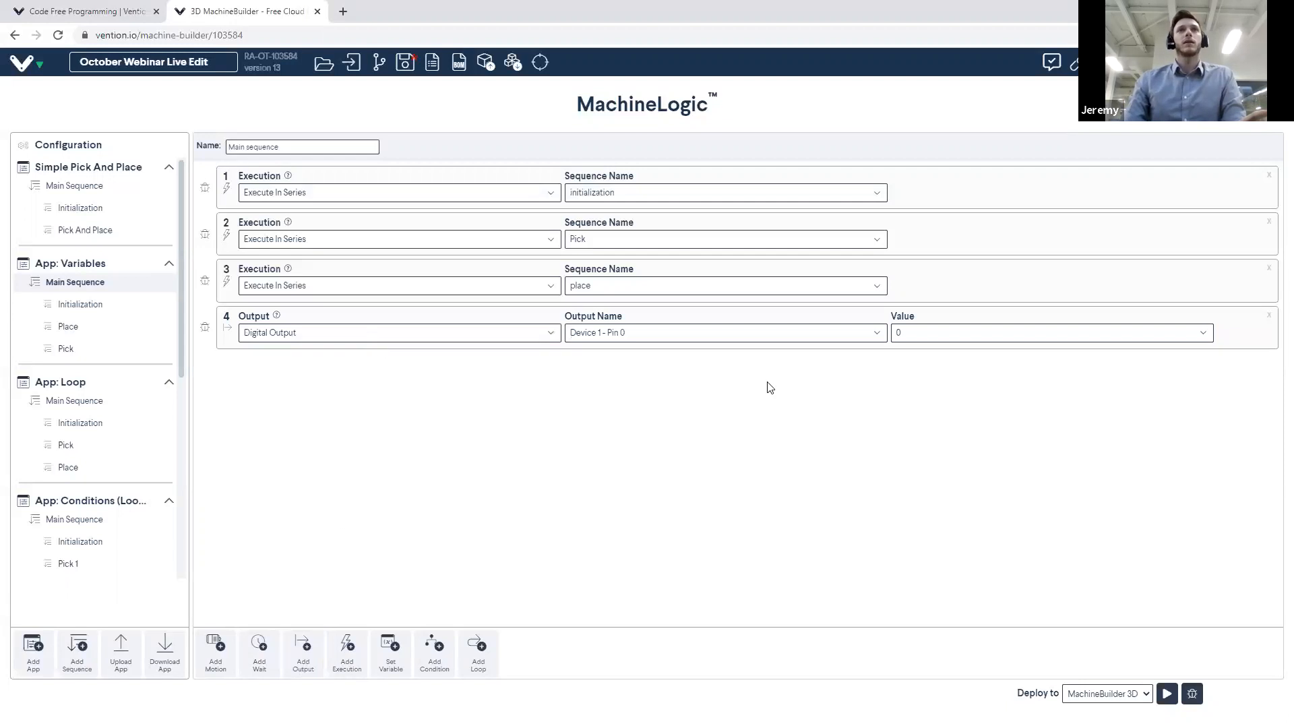
left_click(1276, 318)
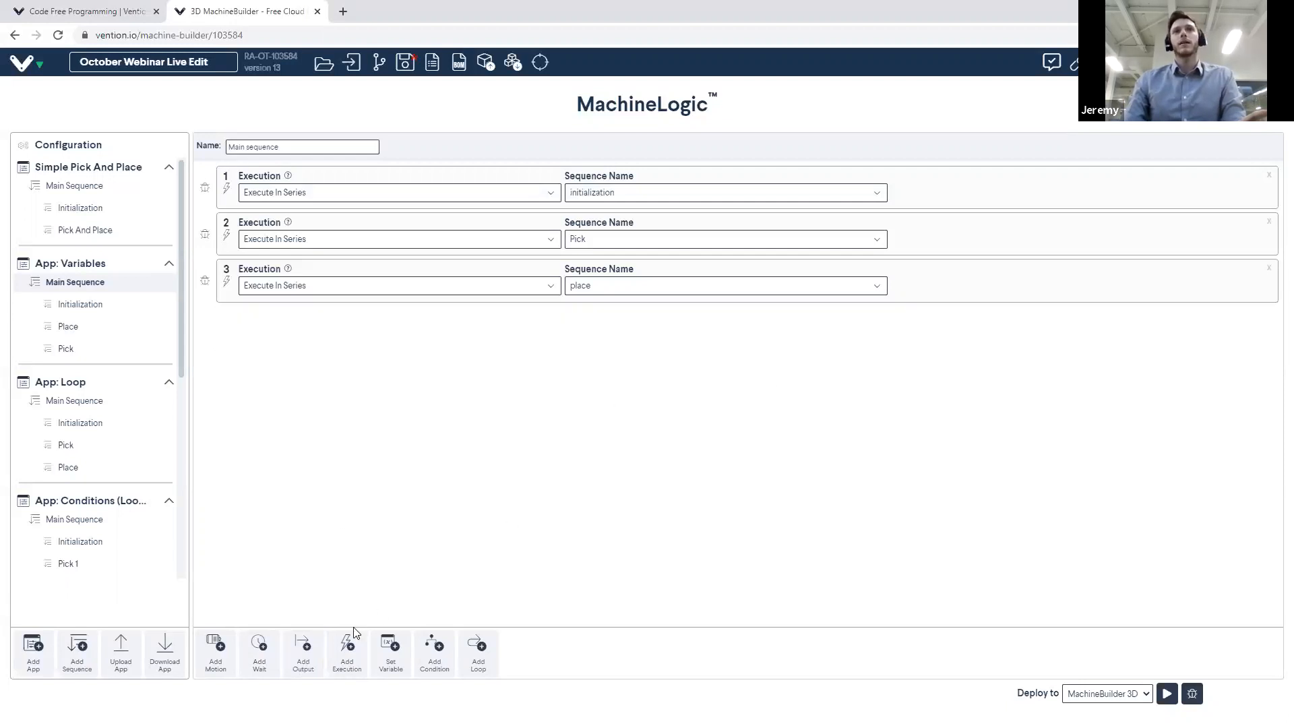
left_click(347, 650)
left_click(324, 341)
left_click(315, 357)
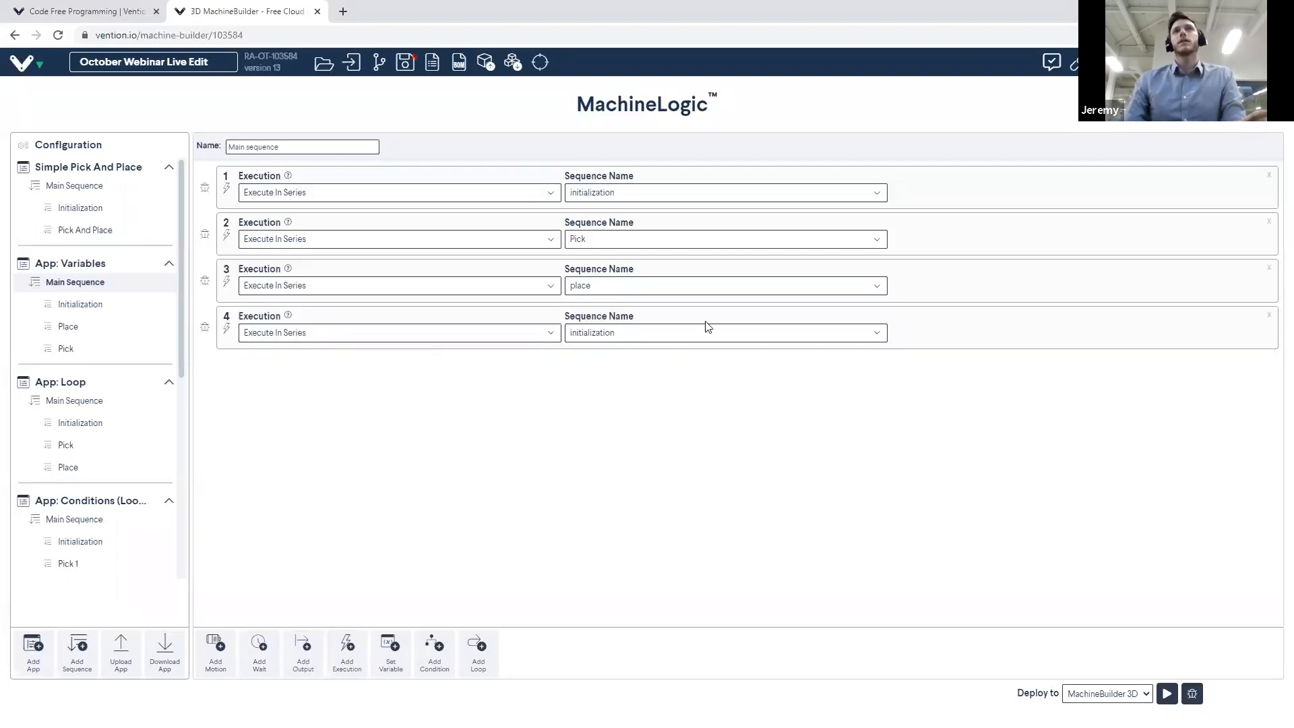
left_click(704, 330)
left_click(684, 349)
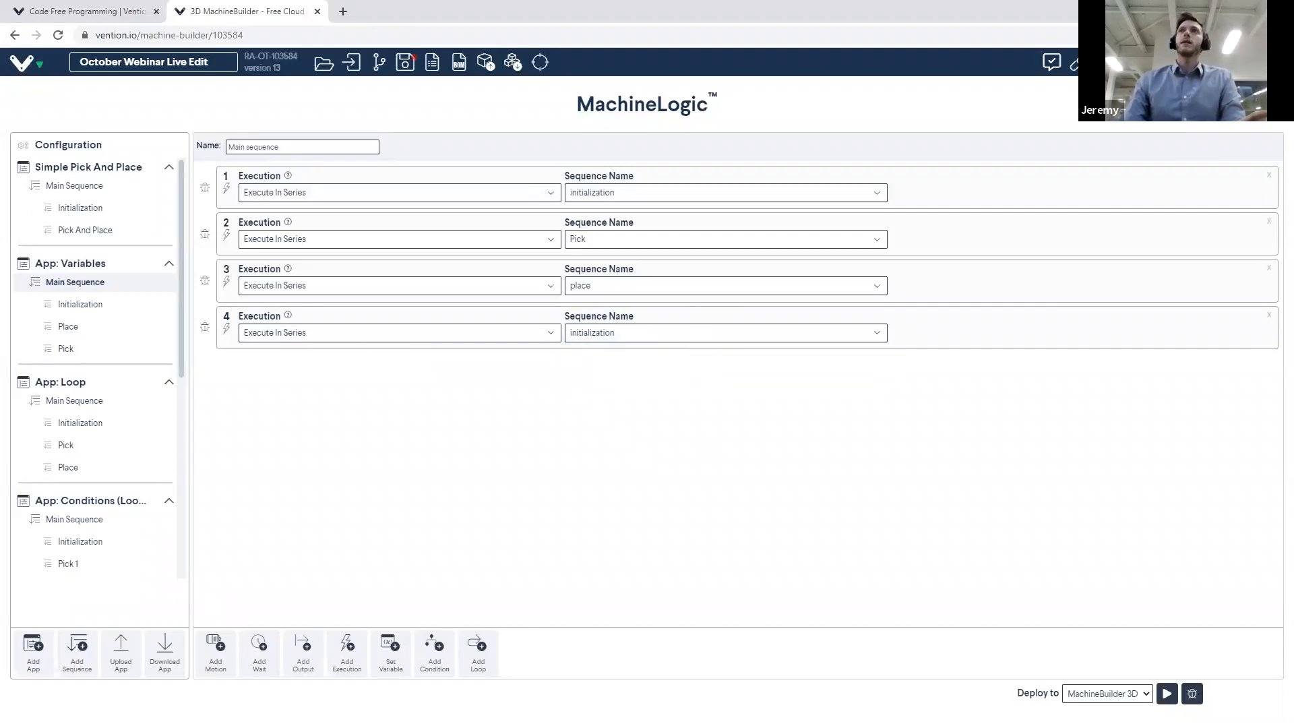
Shrink the programming window to view the machine, then examine App: Loop's main, initialization, pick and place sequences
left_click(1248, 103)
left_click_drag(887, 85, 462, 94)
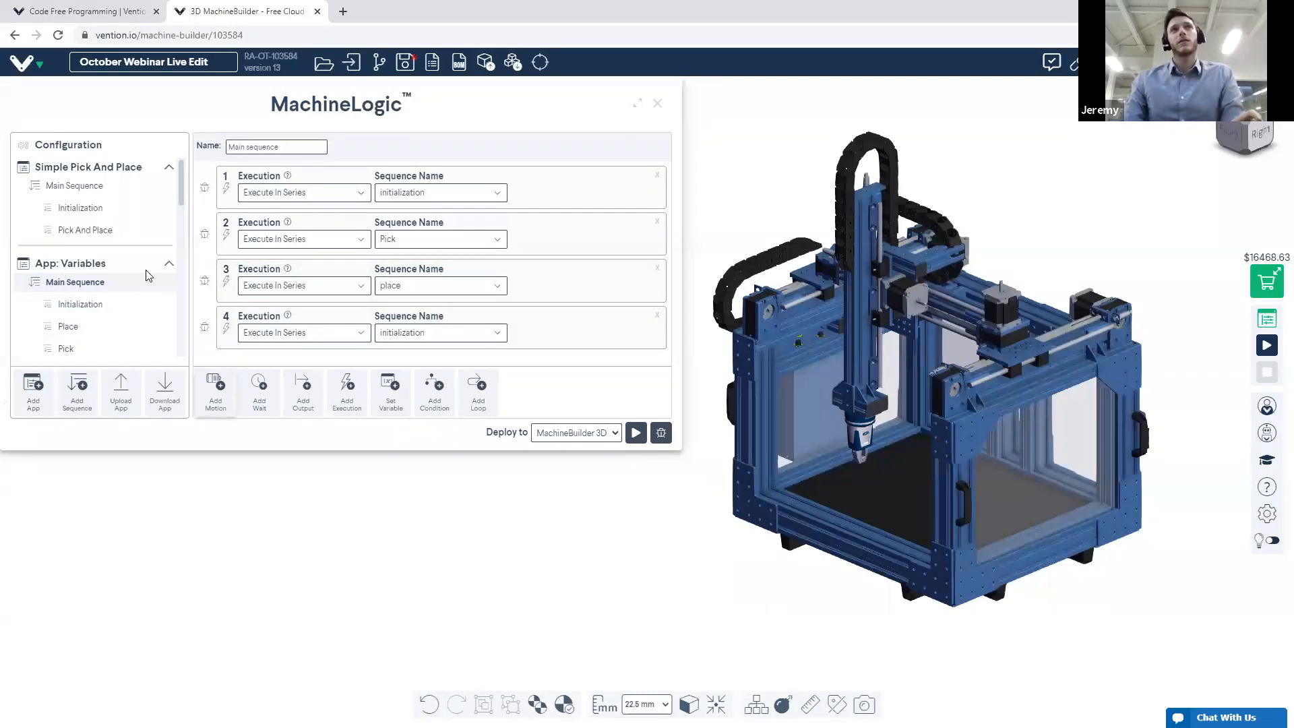
scroll(119, 307, "down", 2)
scroll(101, 306, "down", 1)
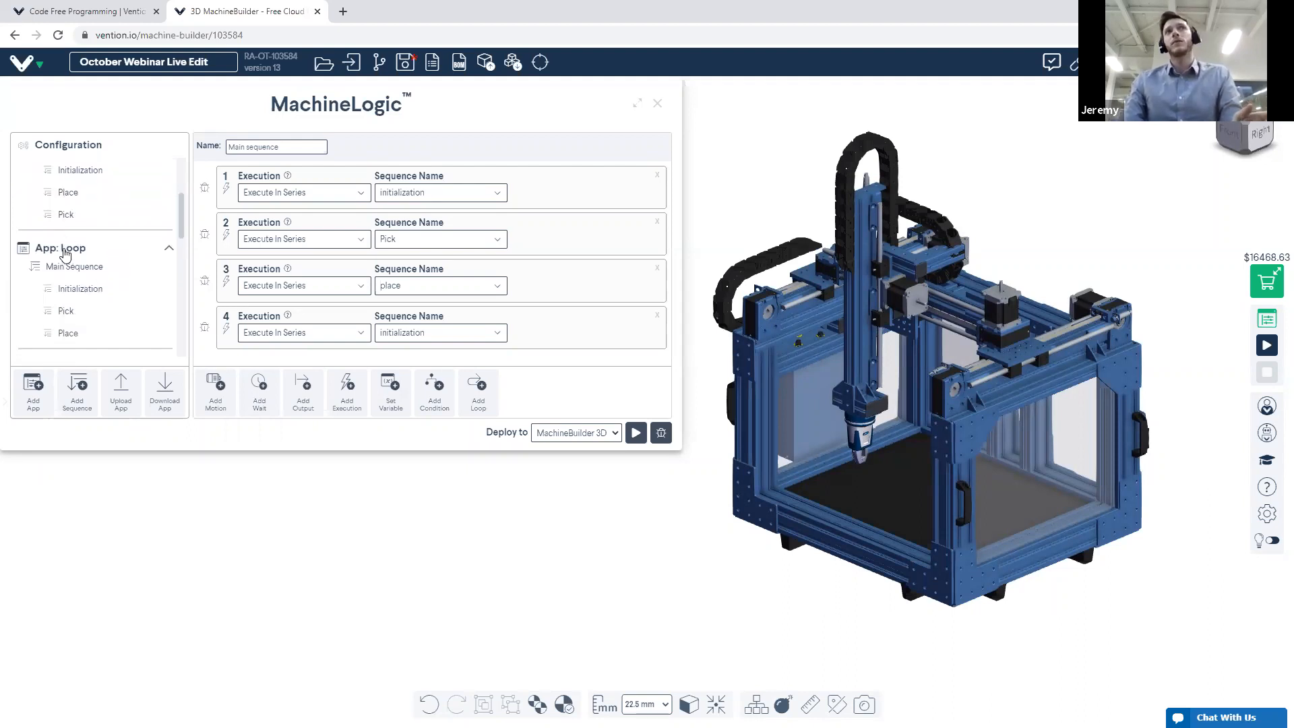
left_click(64, 253)
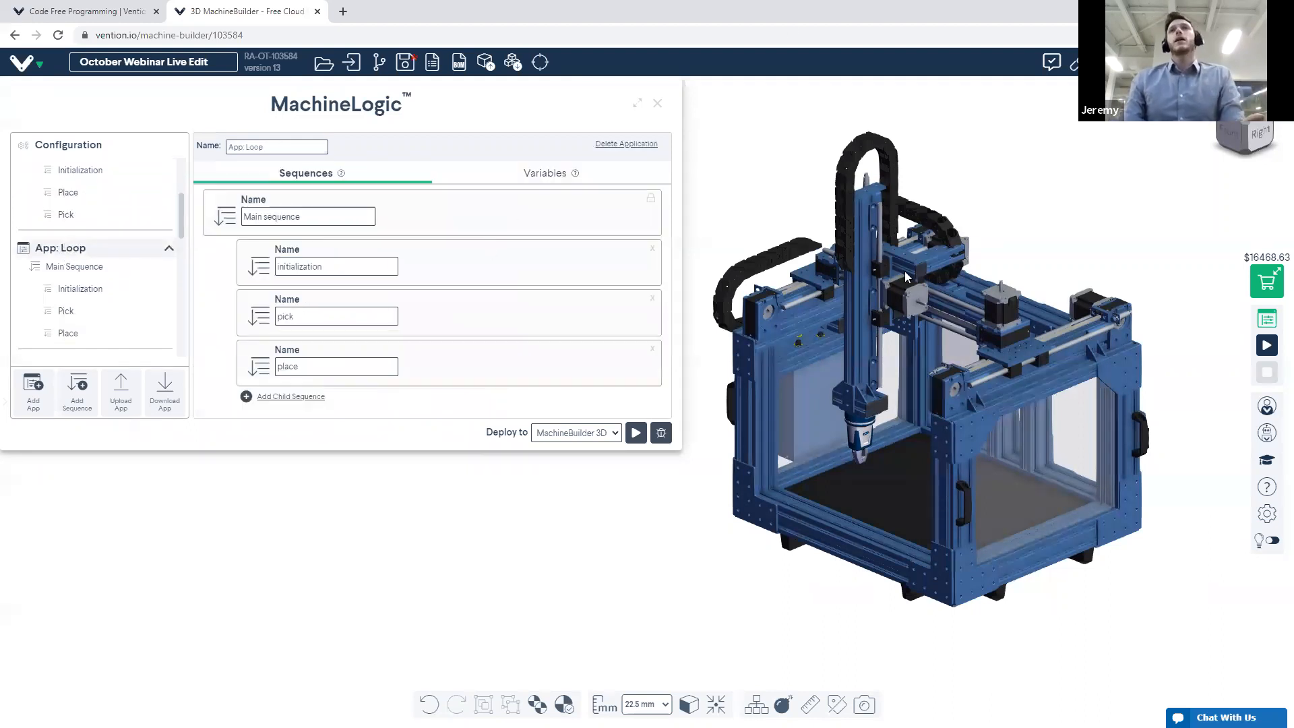
left_click(636, 104)
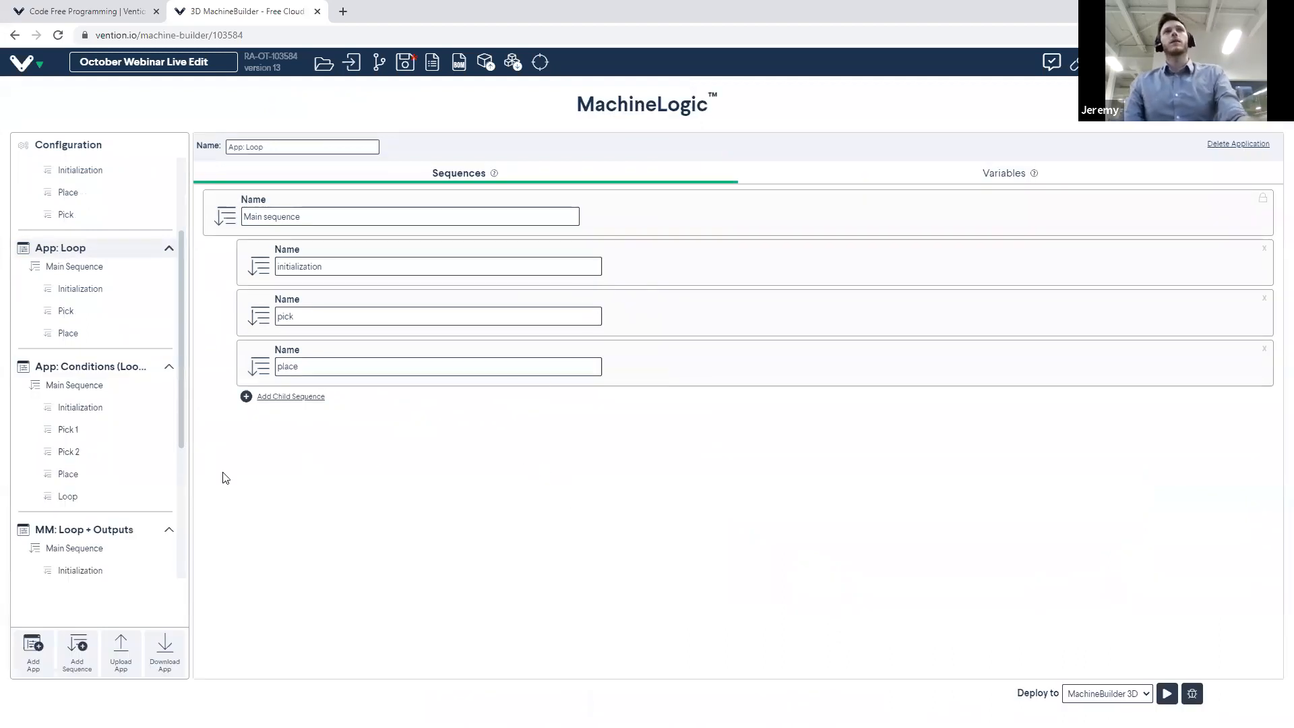
left_click(82, 268)
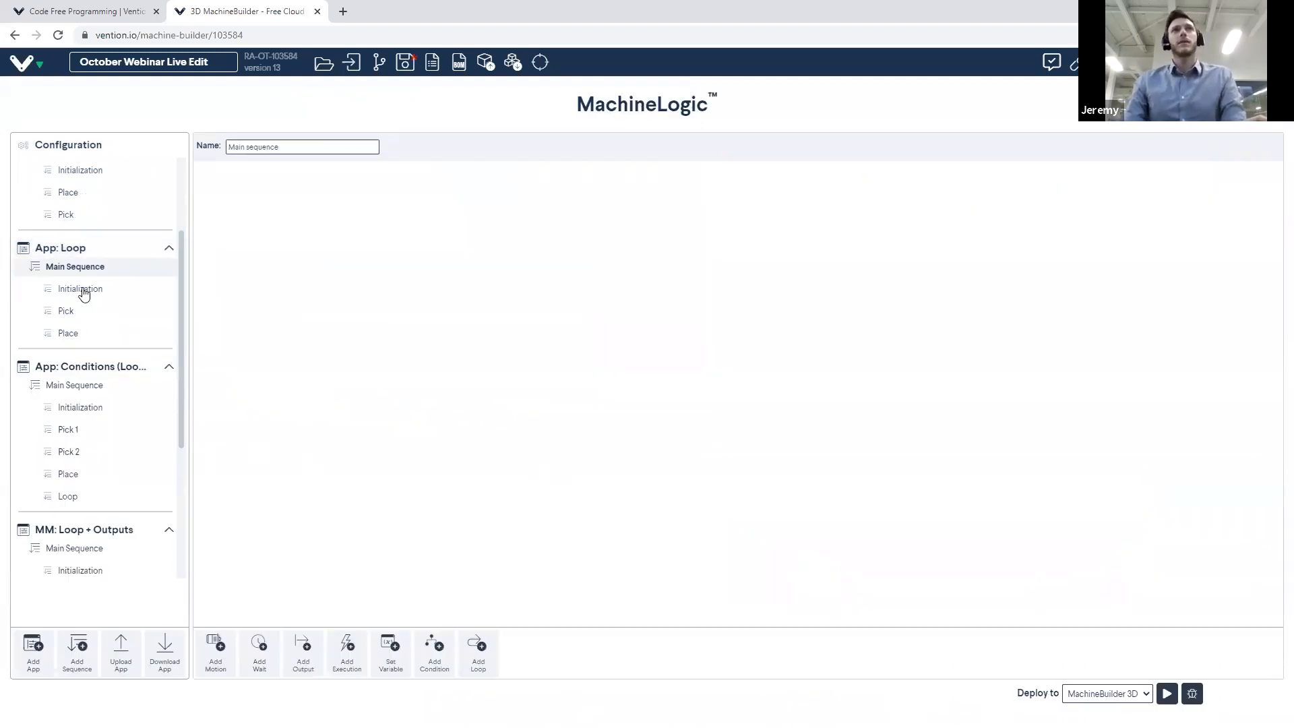
left_click(79, 291)
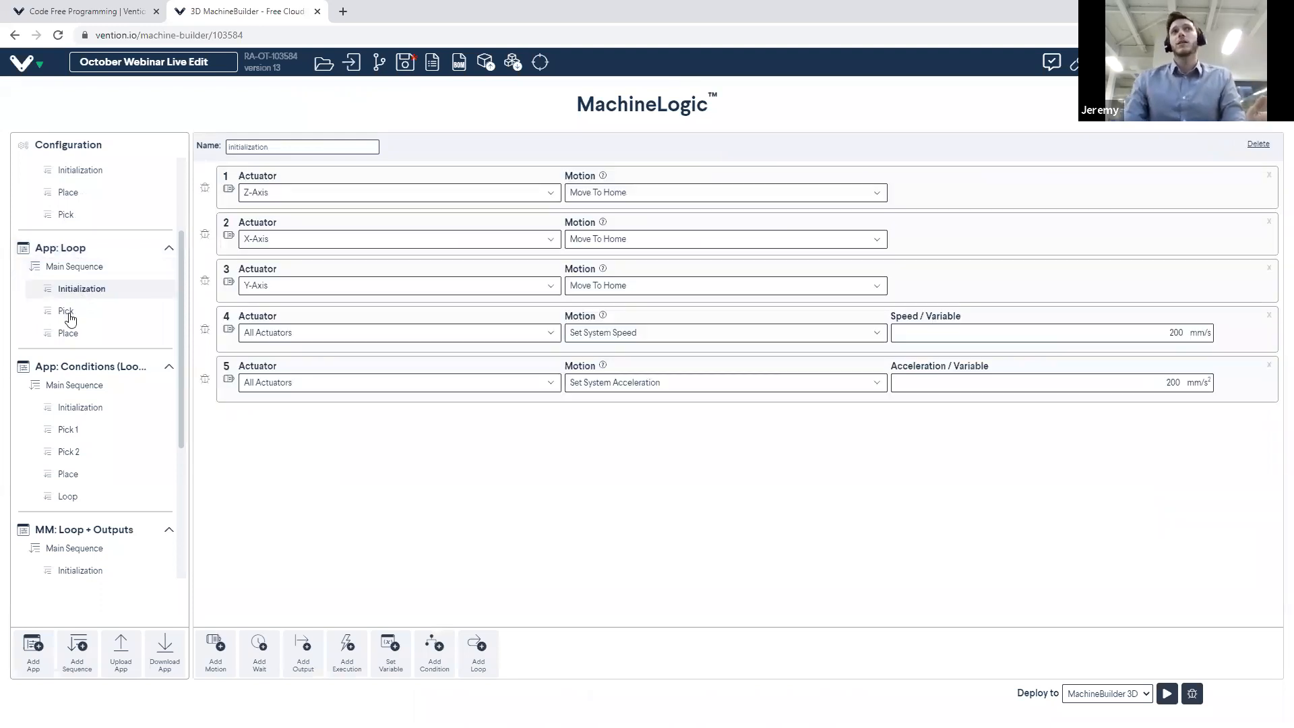
left_click(67, 312)
left_click(68, 333)
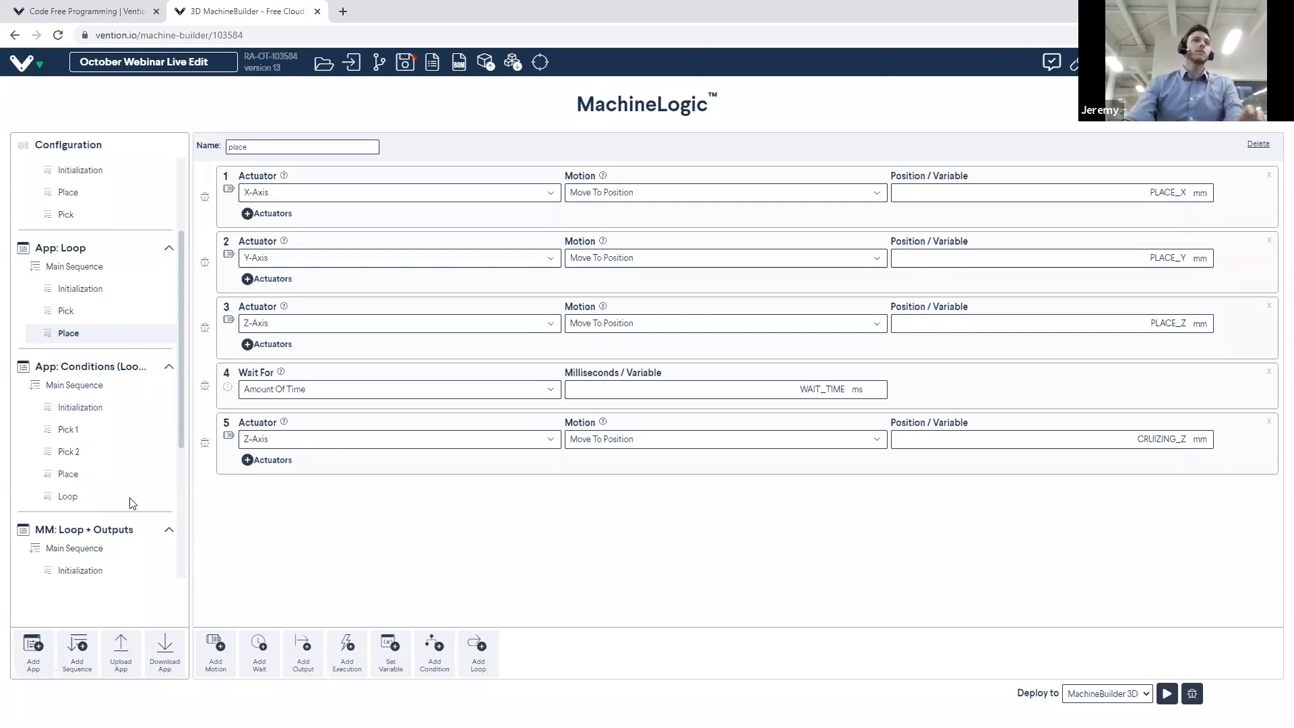
Add a child sequence to App: Loop and name it Loop
left_click(78, 676)
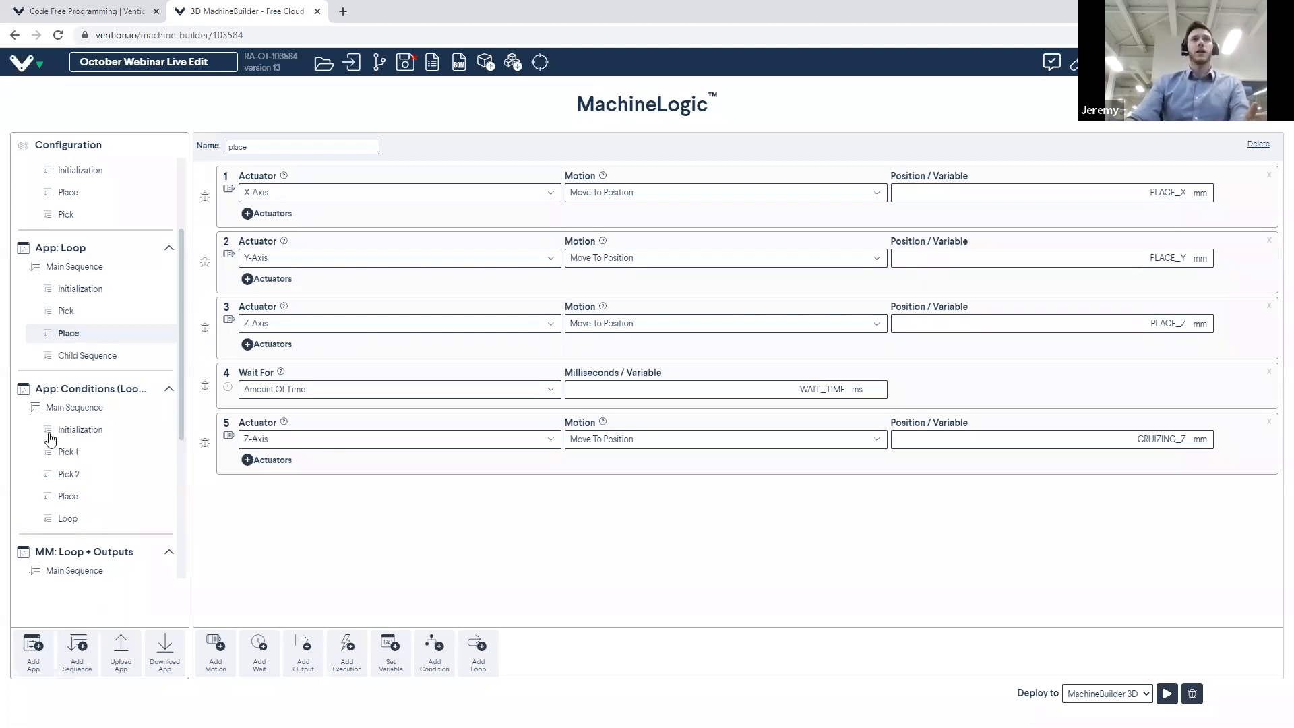
left_click(101, 355)
triple_click(268, 157)
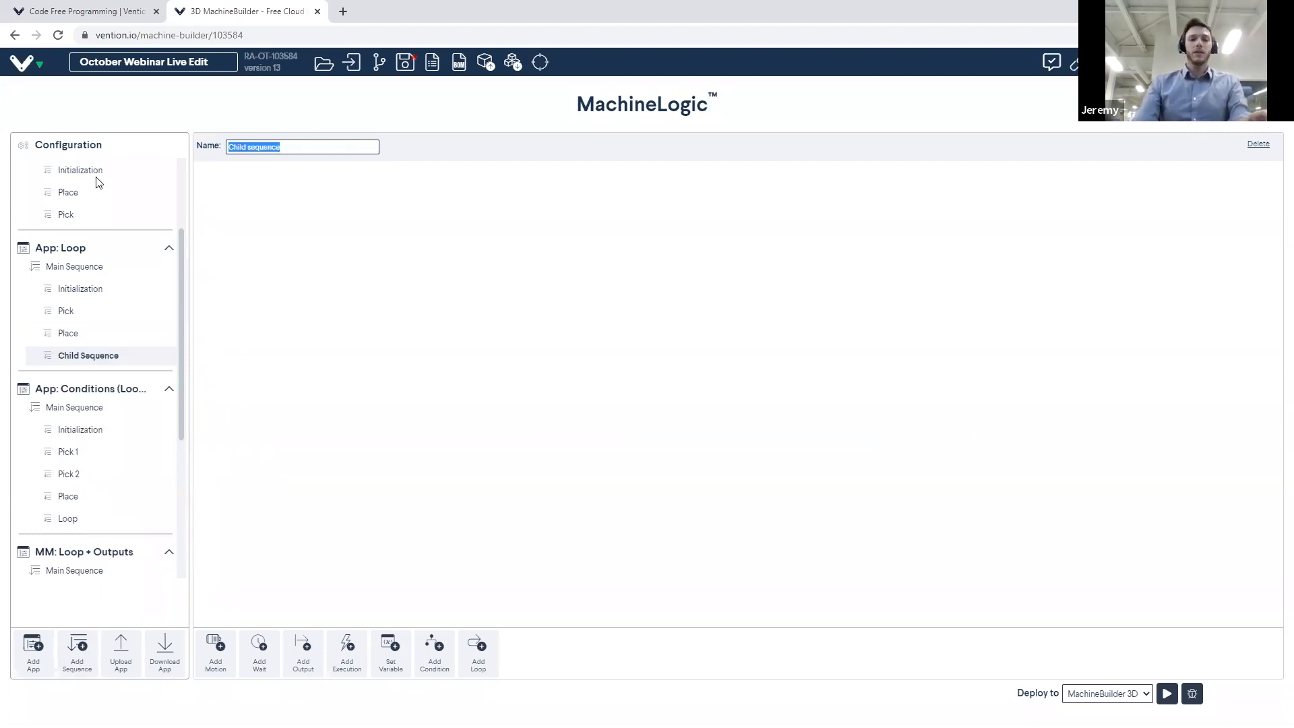
type("Loop")
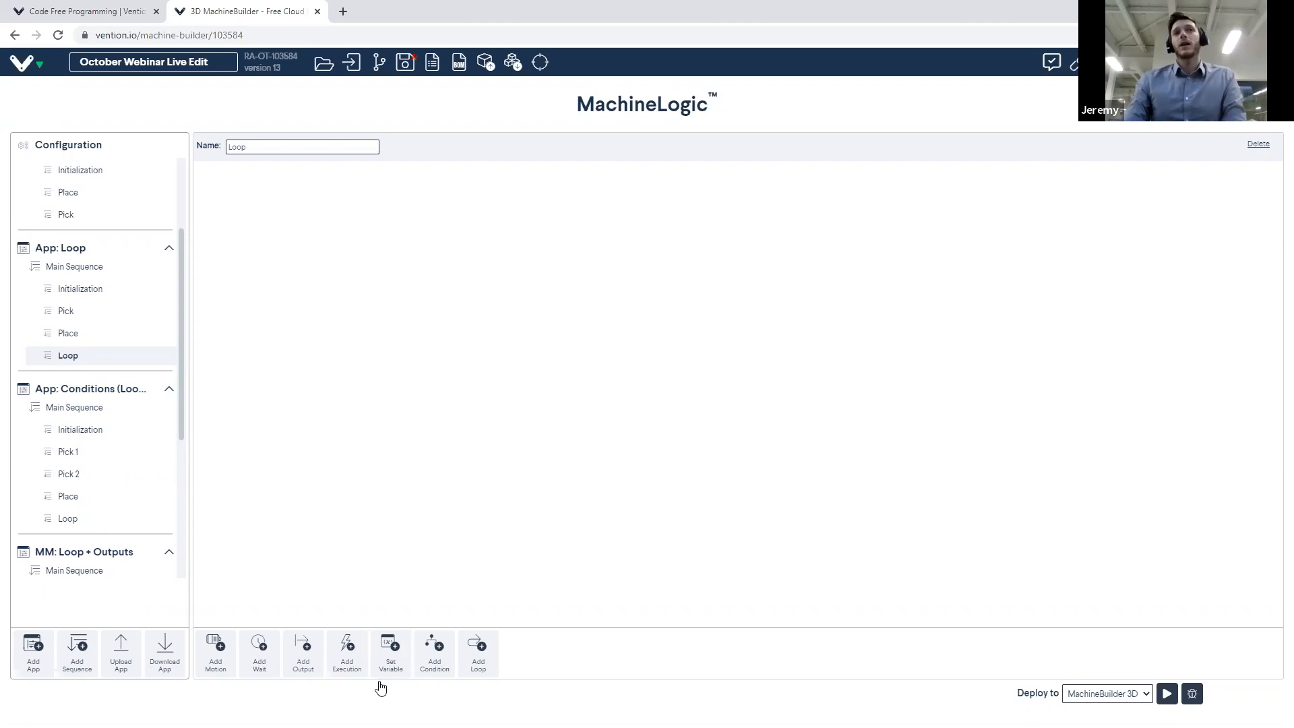
Add an Execute In Series call of the pick sequence to App: Loop's new Loop sequence
left_click(346, 667)
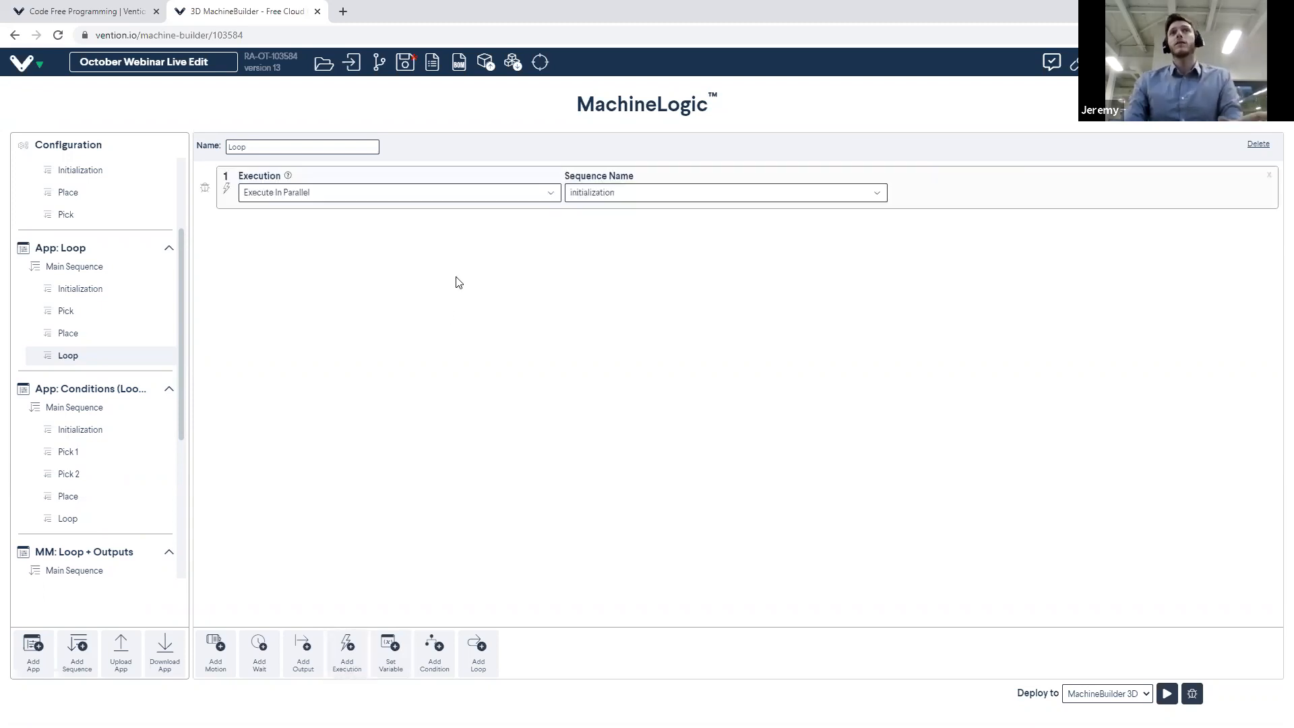
left_click(467, 194)
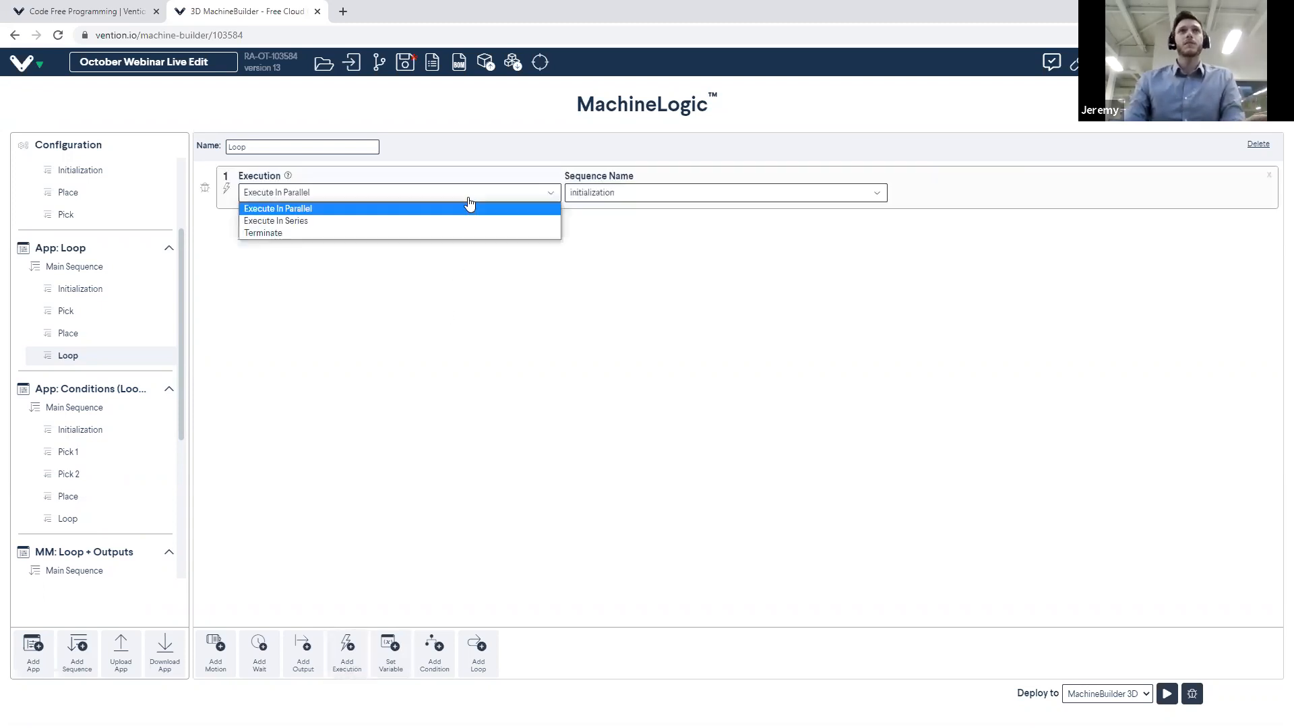
left_click(309, 220)
left_click(573, 194)
left_click(580, 221)
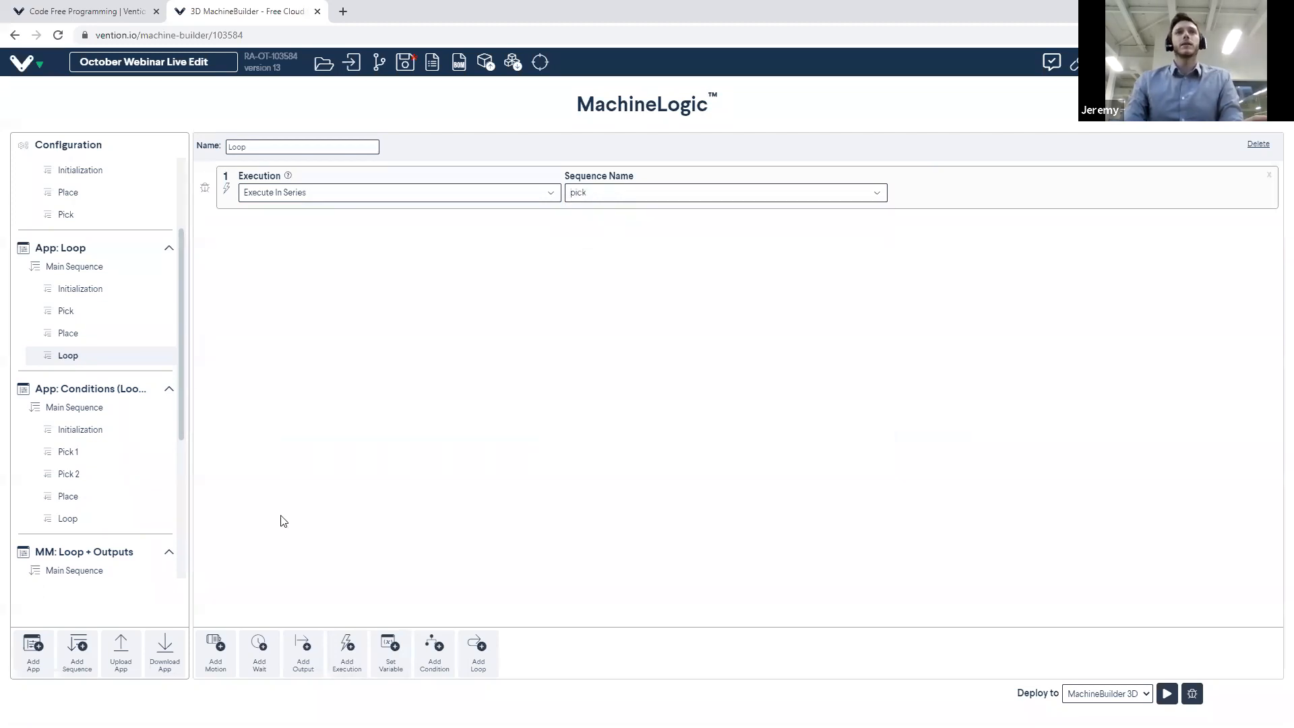
Add a second execution to the Loop sequence that runs the place sequence in series
left_click(344, 640)
left_click(309, 240)
left_click(384, 266)
left_click(627, 240)
left_click(620, 279)
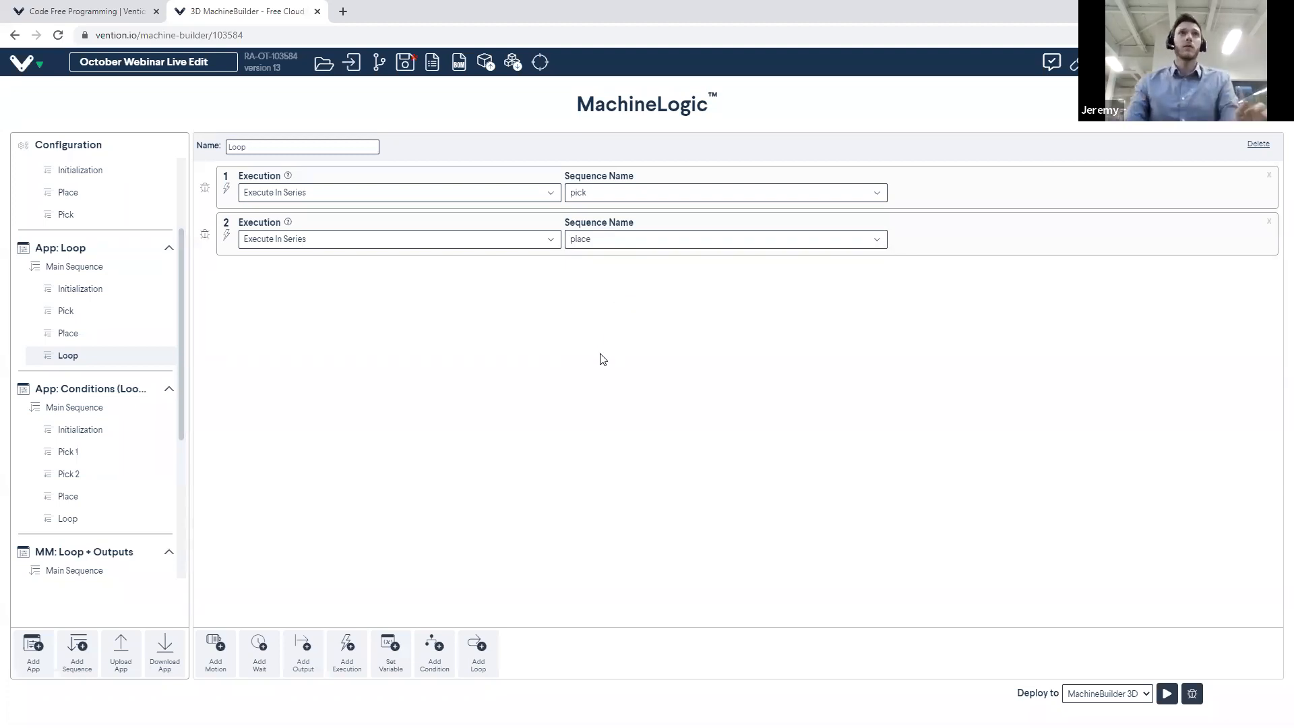
Add an Execute In Series call of the initialization sequence to App: Loop's main sequence
left_click(71, 267)
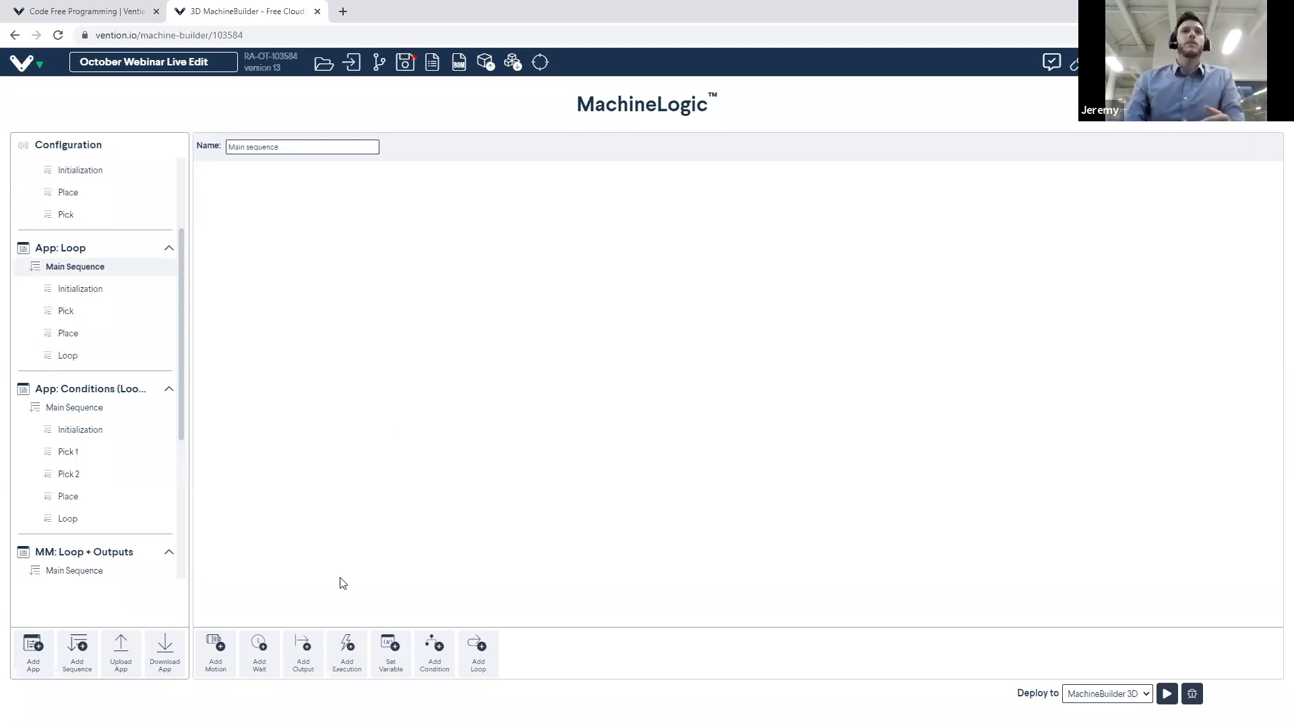
left_click(347, 664)
left_click(335, 192)
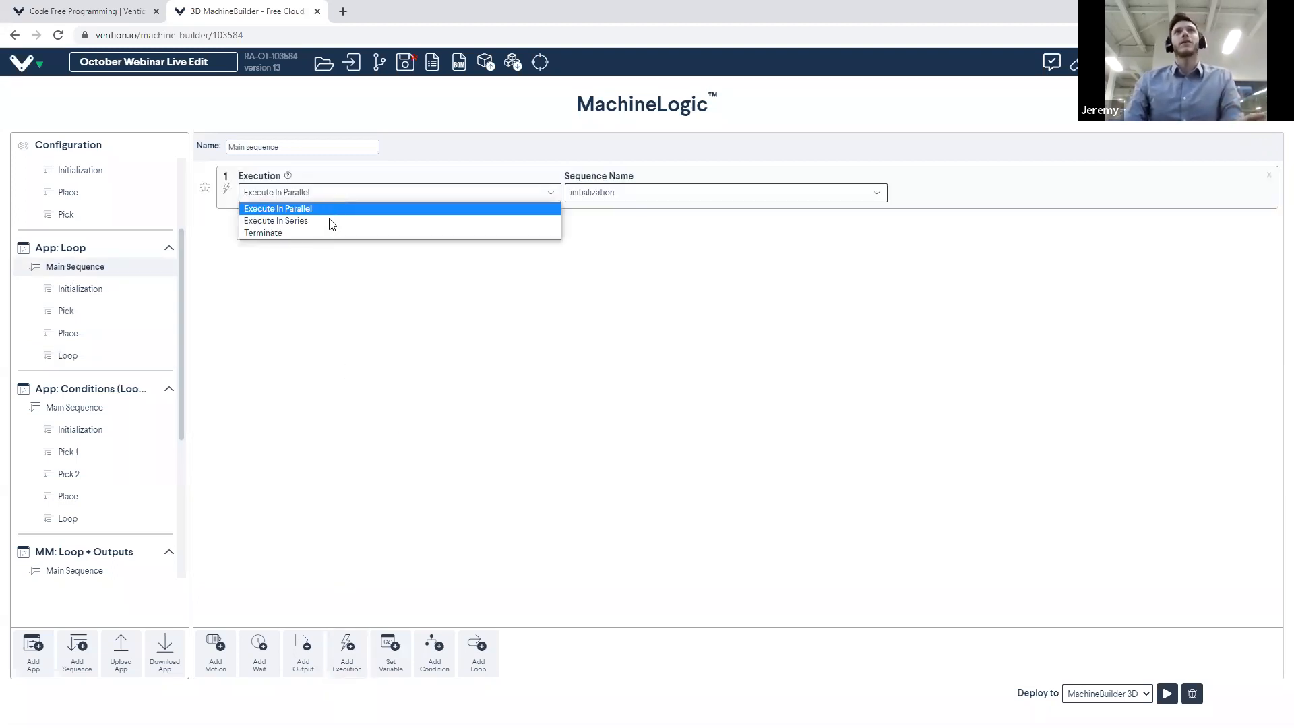
left_click(330, 221)
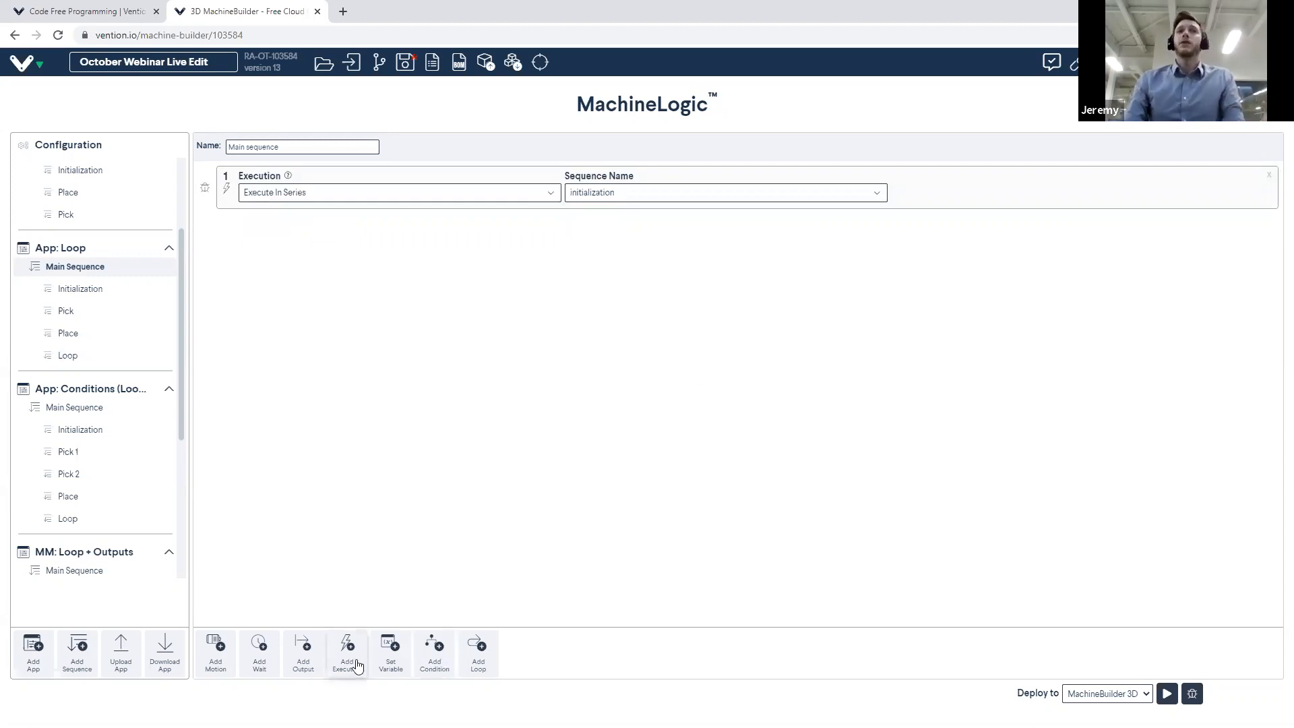
Add a COUNT loop to the main sequence that executes the Loop sequence 2 times
left_click(486, 676)
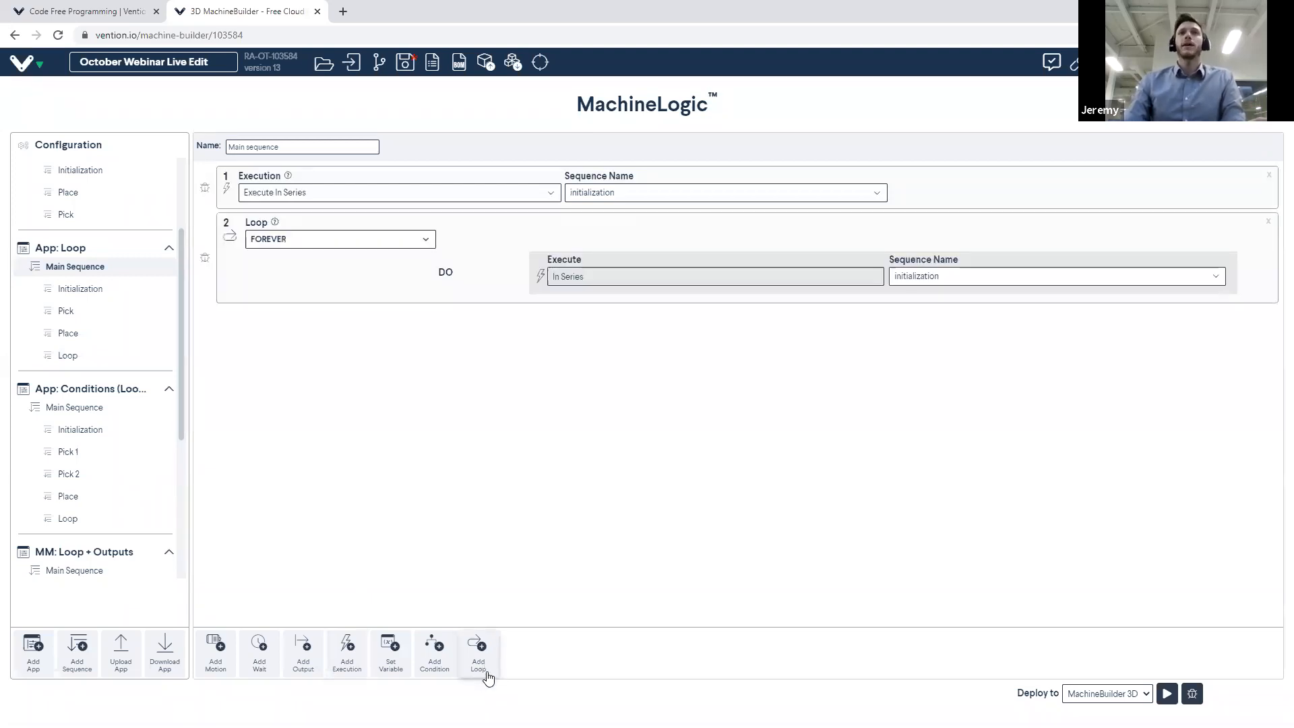
left_click(414, 240)
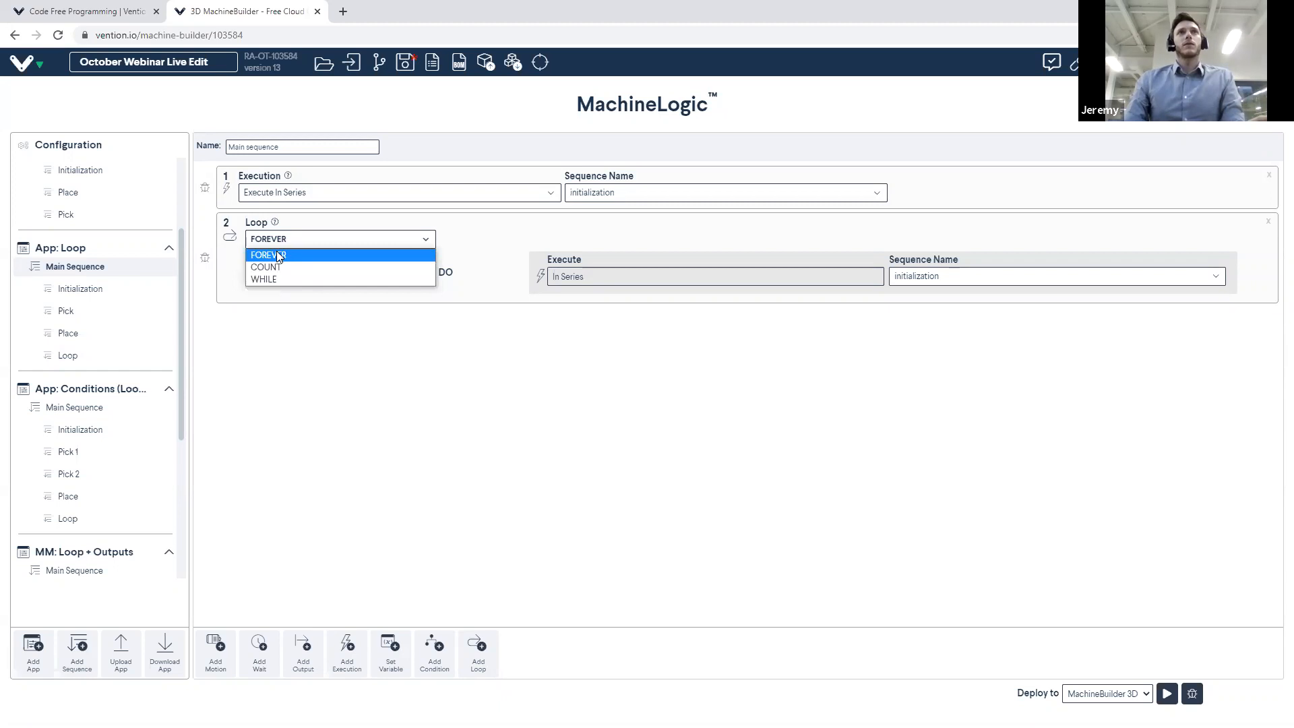
left_click(283, 268)
left_click_drag(700, 240, 752, 233)
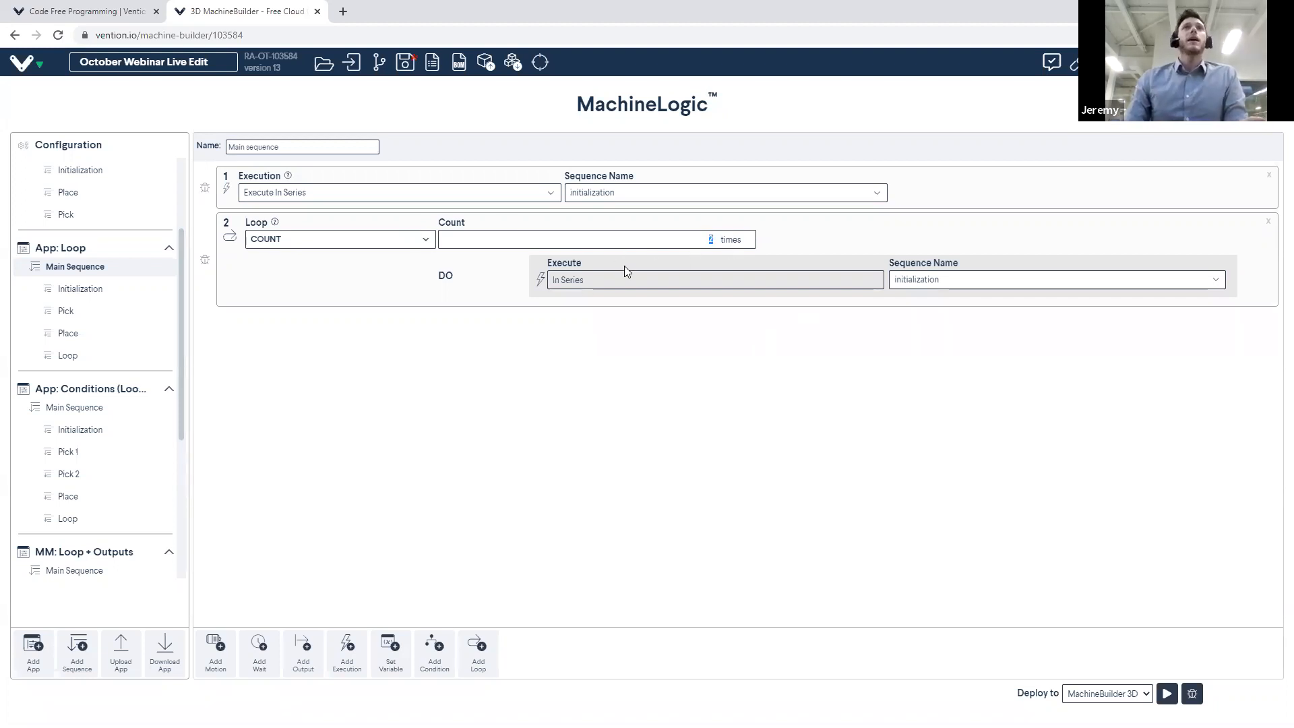
left_click(940, 286)
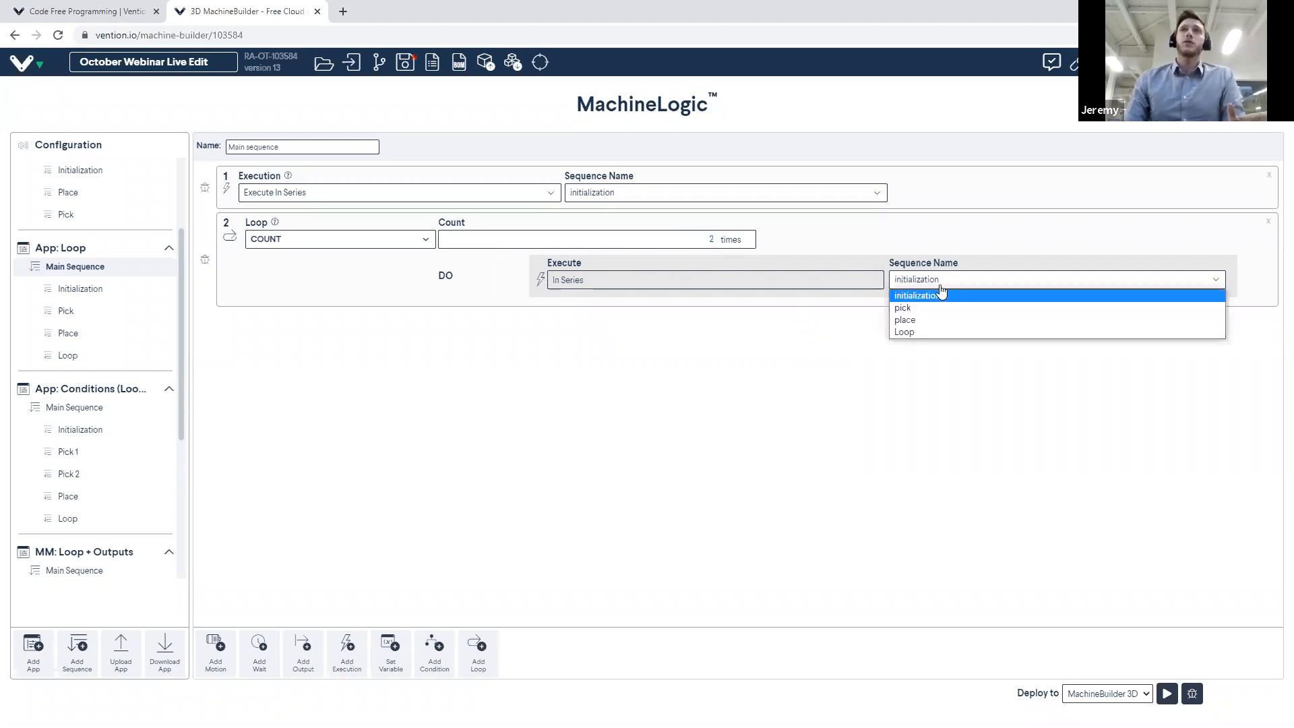
left_click(909, 332)
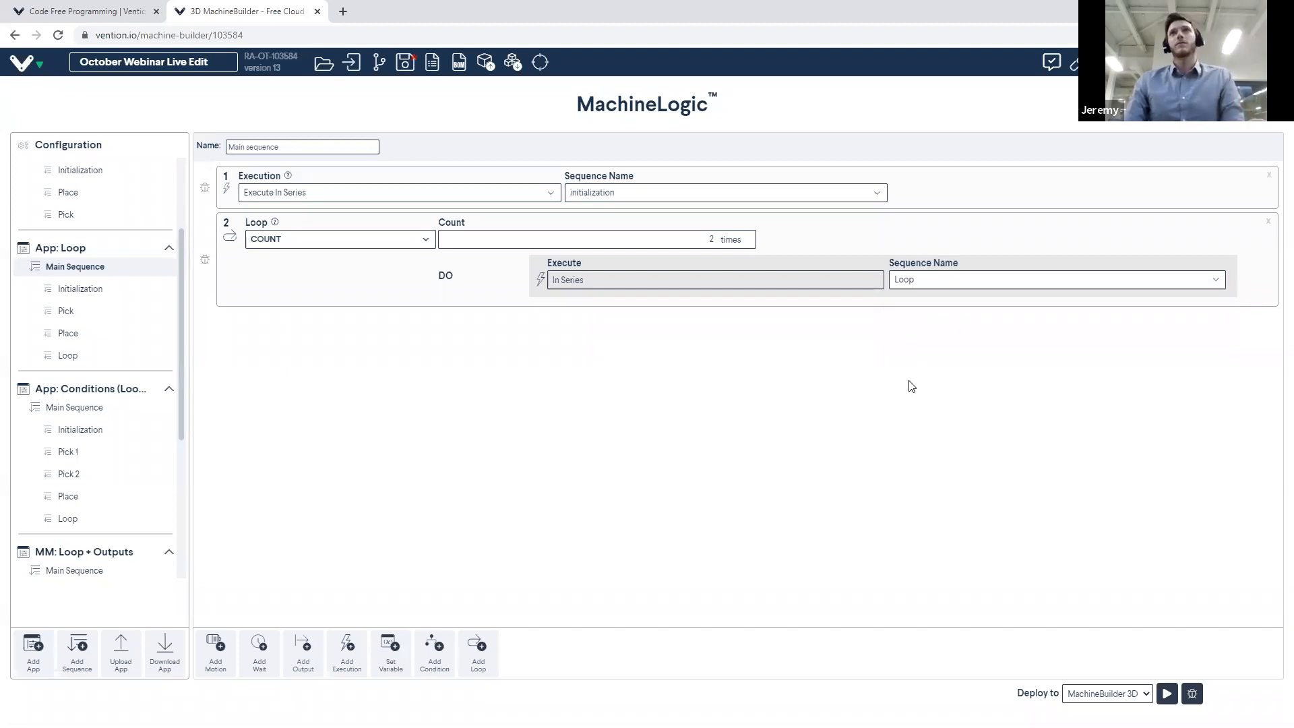
Add a final execution after the loop that runs the initialization sequence in series
left_click(347, 650)
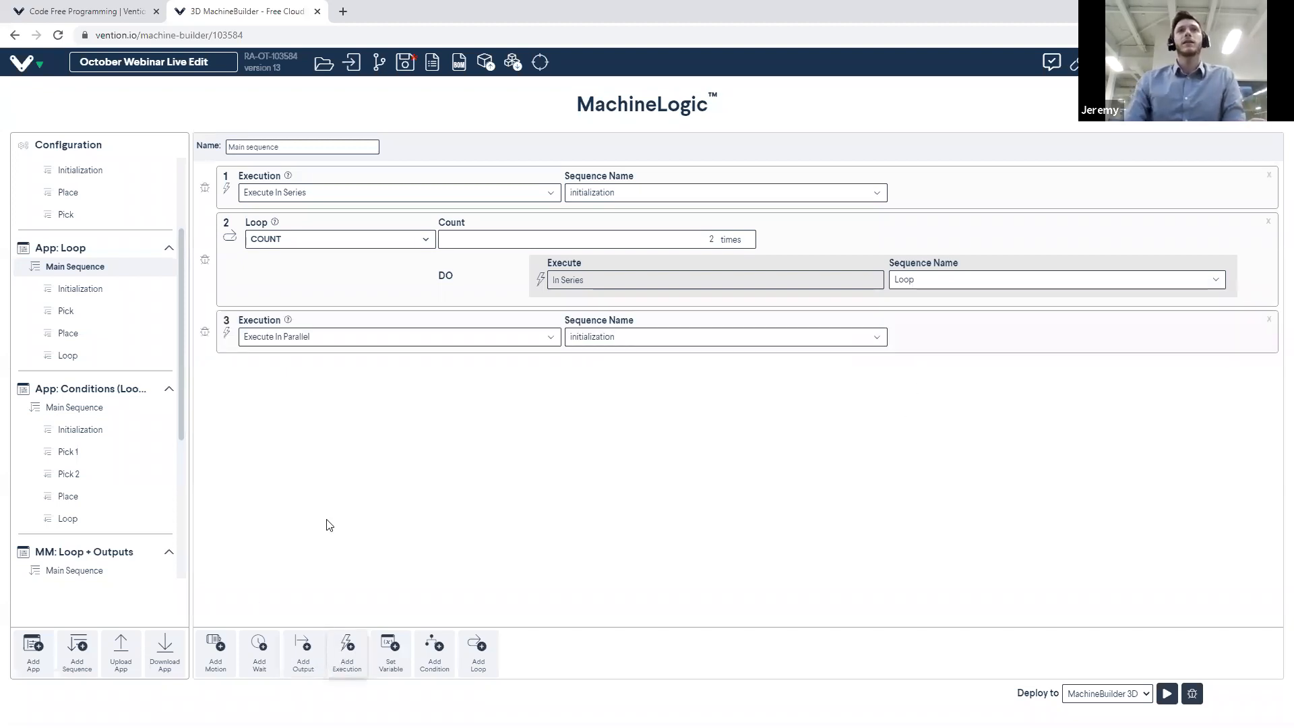
left_click(385, 340)
left_click(365, 364)
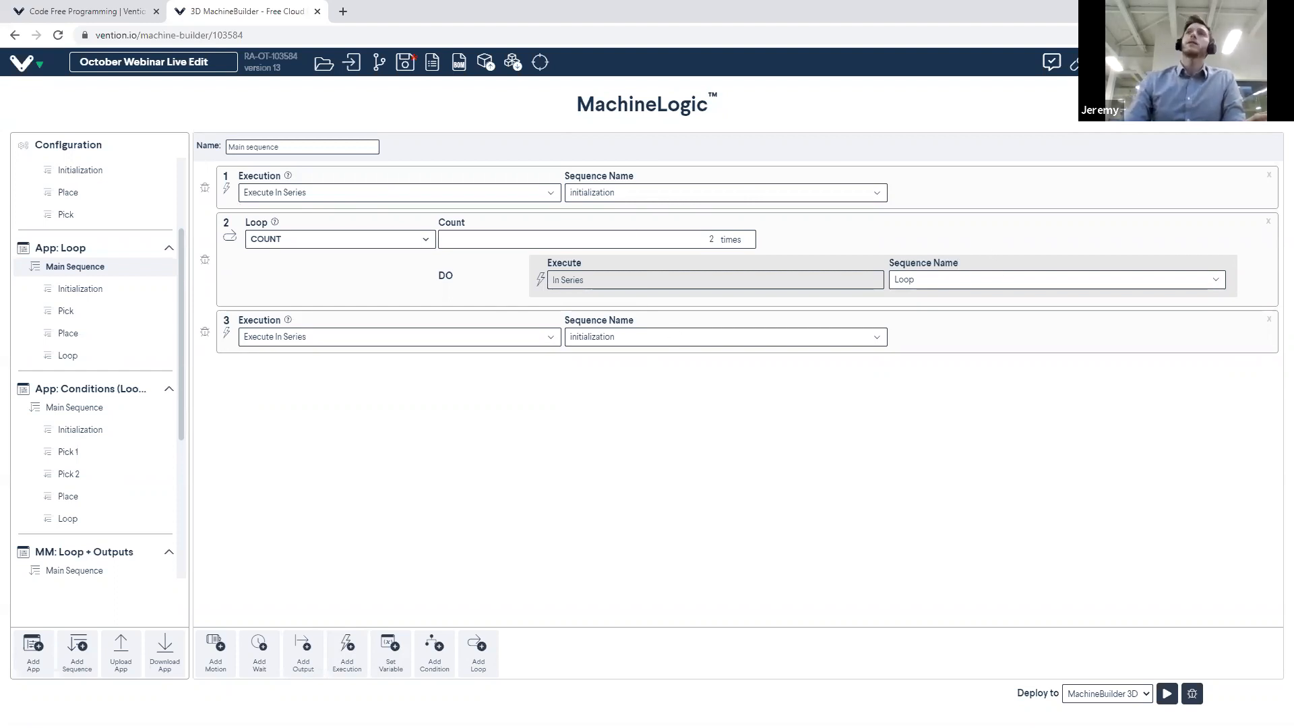
Shrink the programming window to show the machine and run App: Loop's simulation in MachineBuilder 3D
left_click(1249, 103)
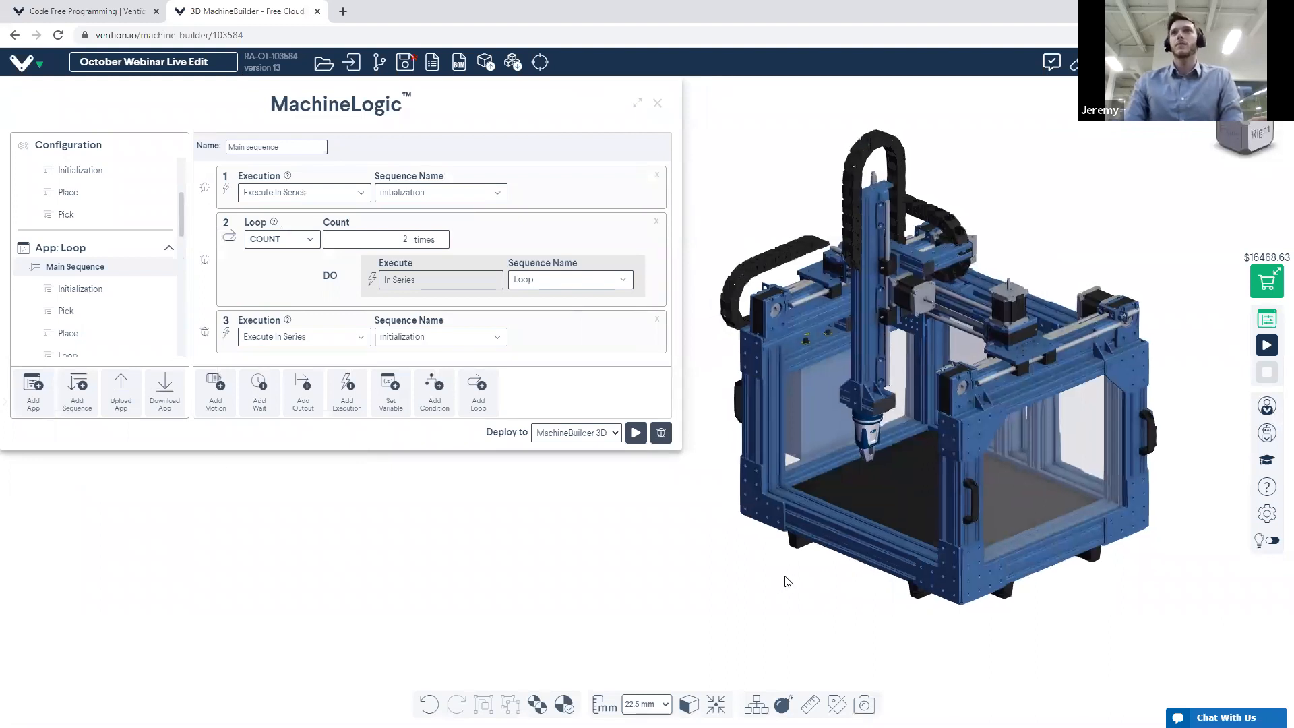
left_click(634, 435)
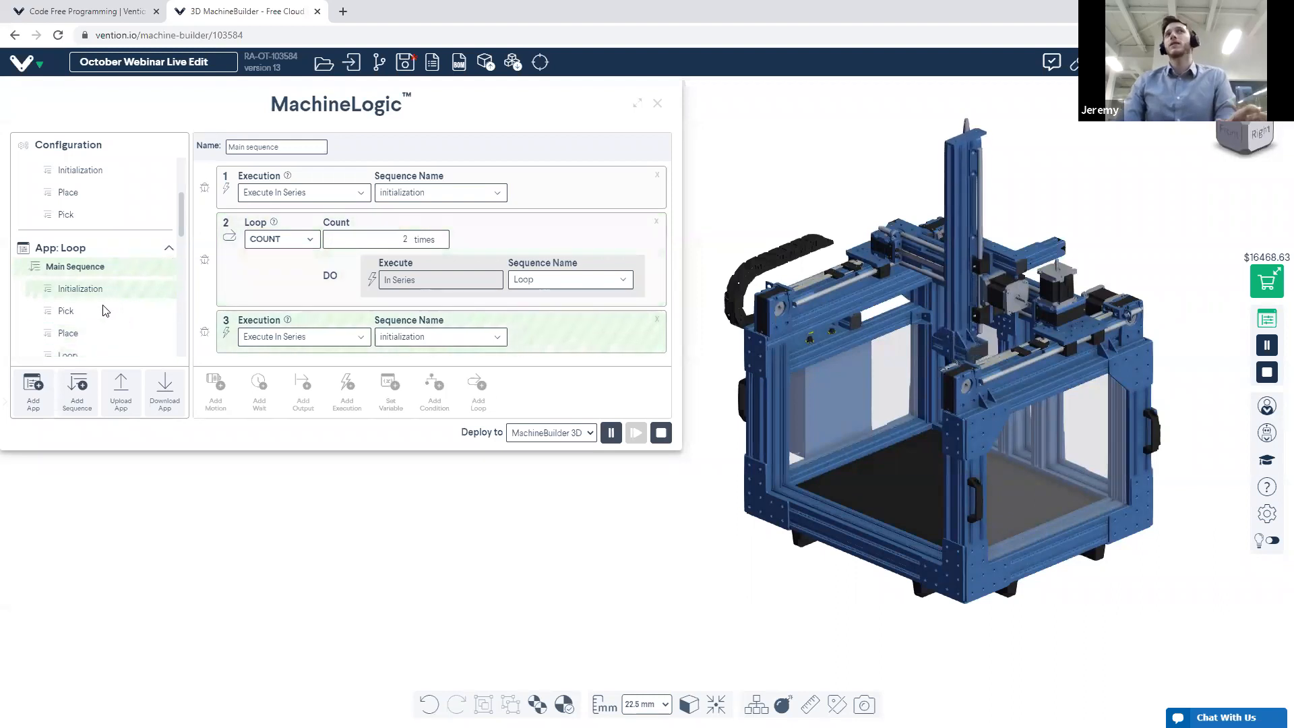
Examine the sequence list of App: Conditions (loop count) and the contents of its main and initialization sequences
scroll(178, 222, "down", 1)
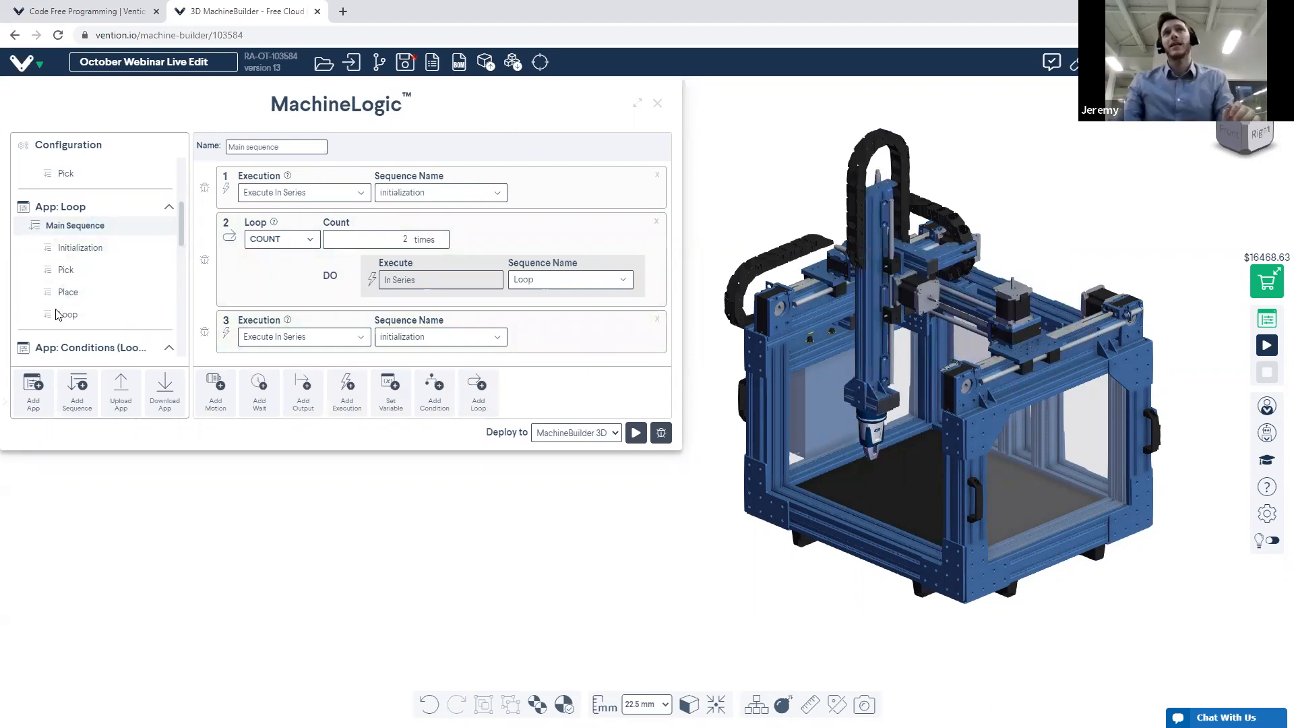
scroll(165, 328, "down", 1)
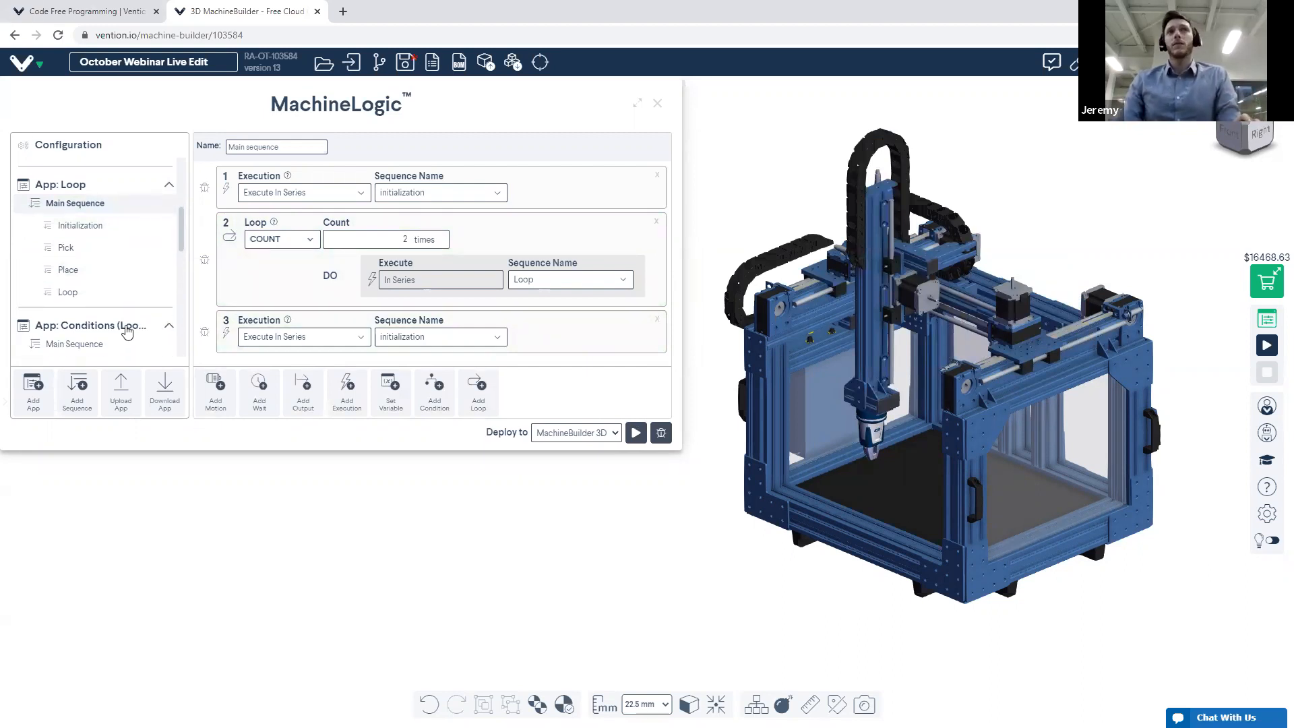
left_click(126, 326)
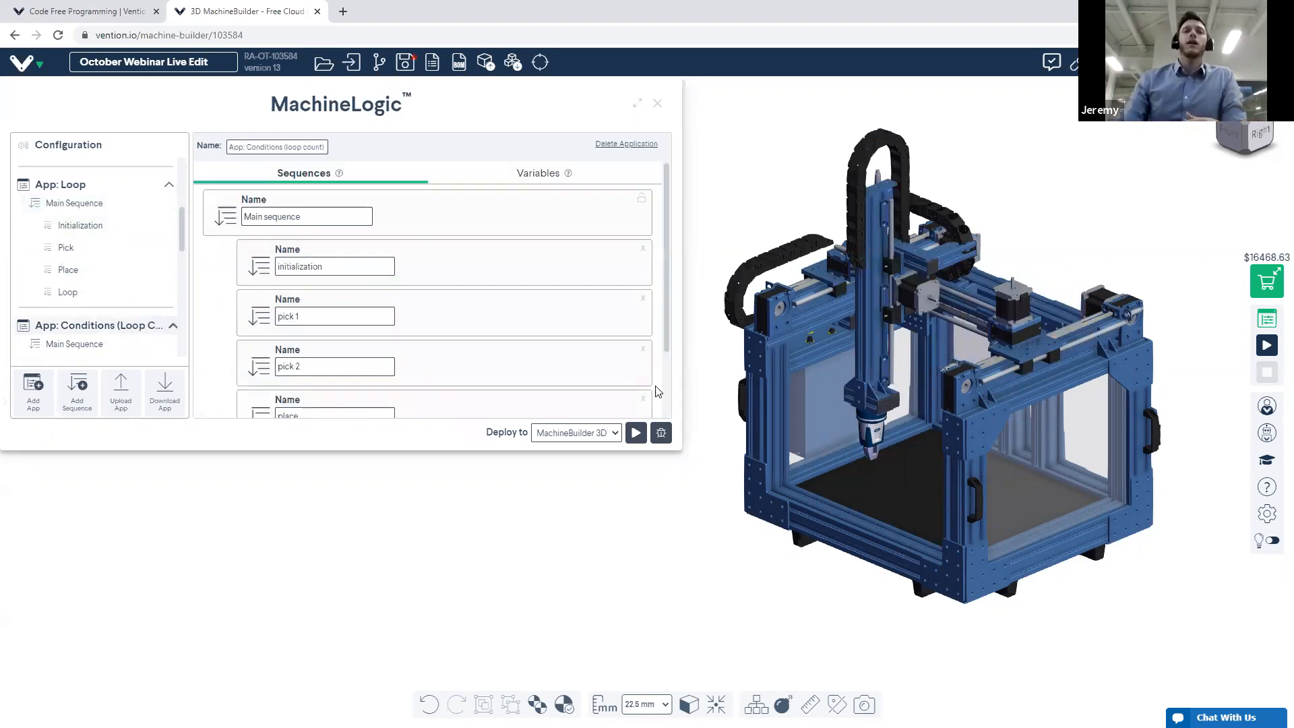
left_click(637, 104)
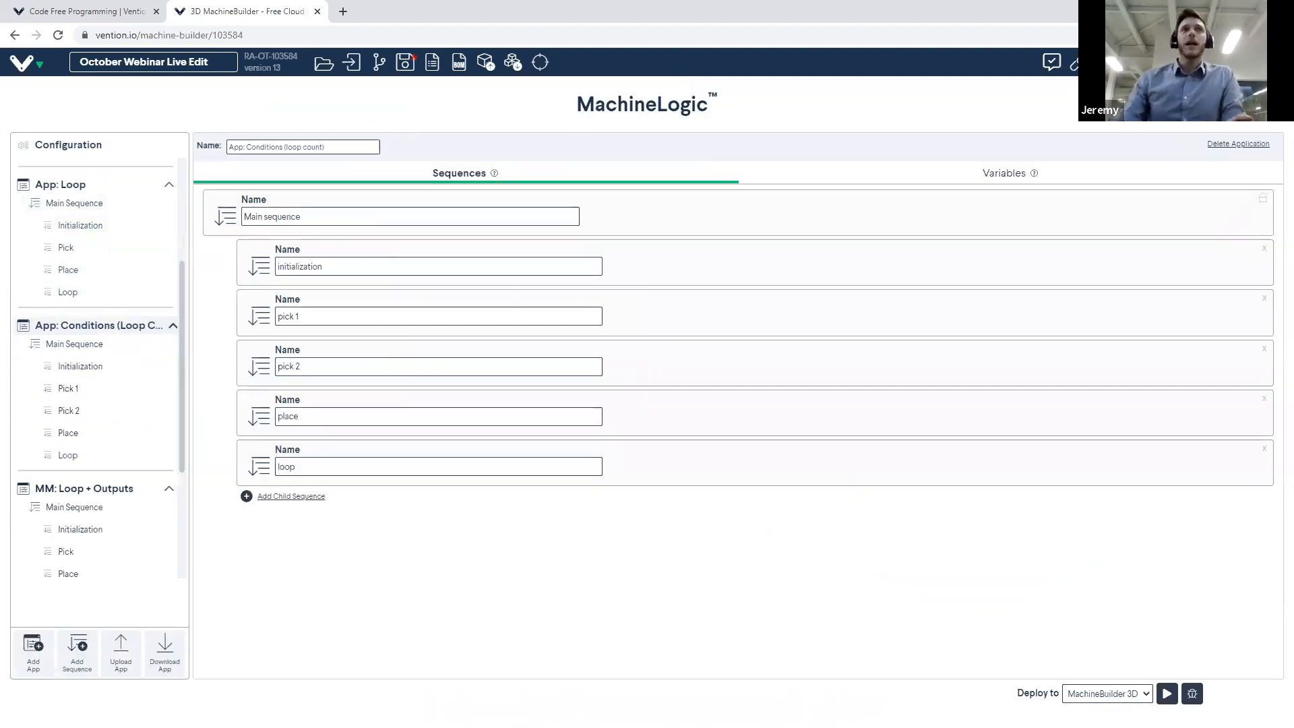
scroll(115, 483, "up", 2)
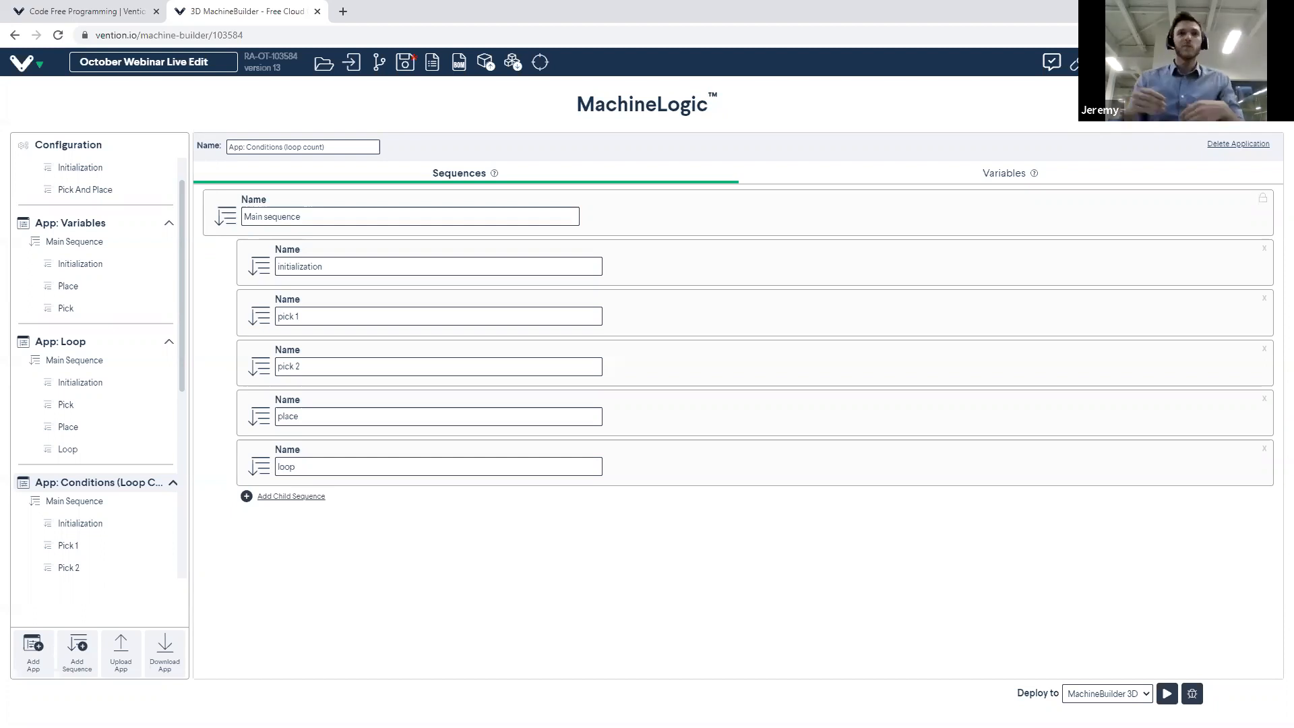
left_click(72, 525)
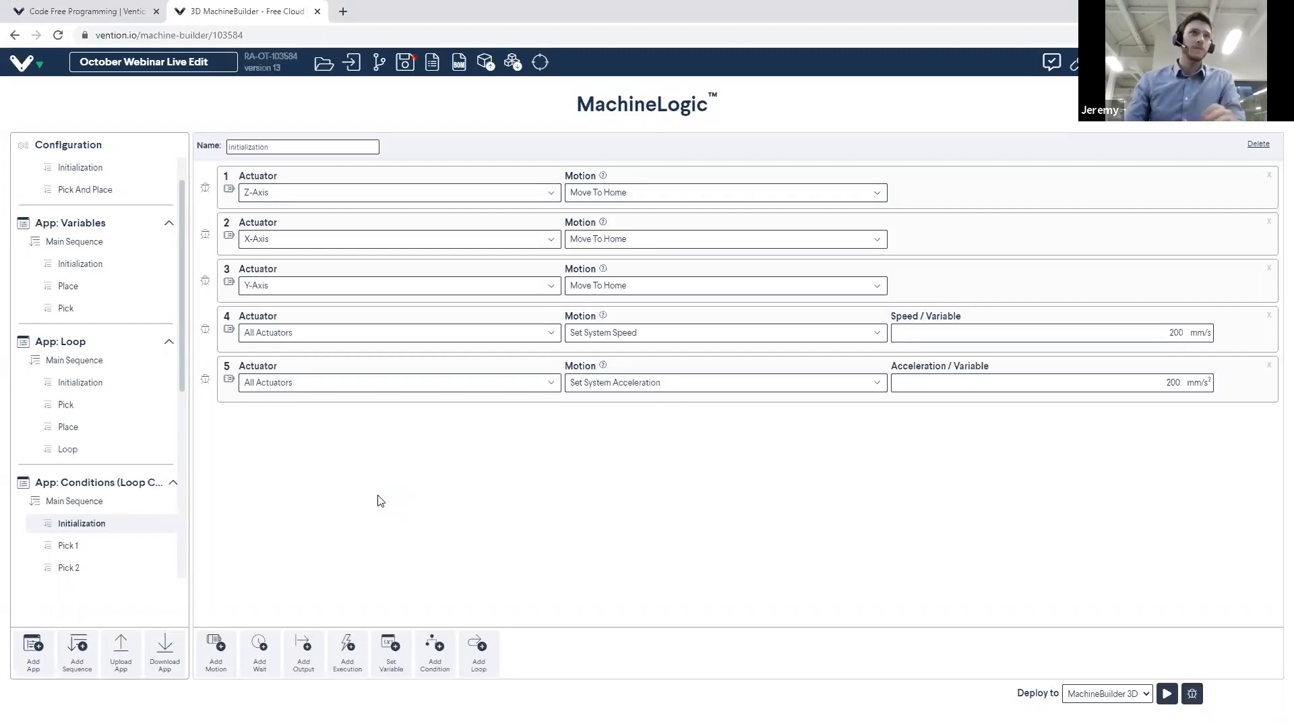
left_click_drag(182, 380, 189, 430)
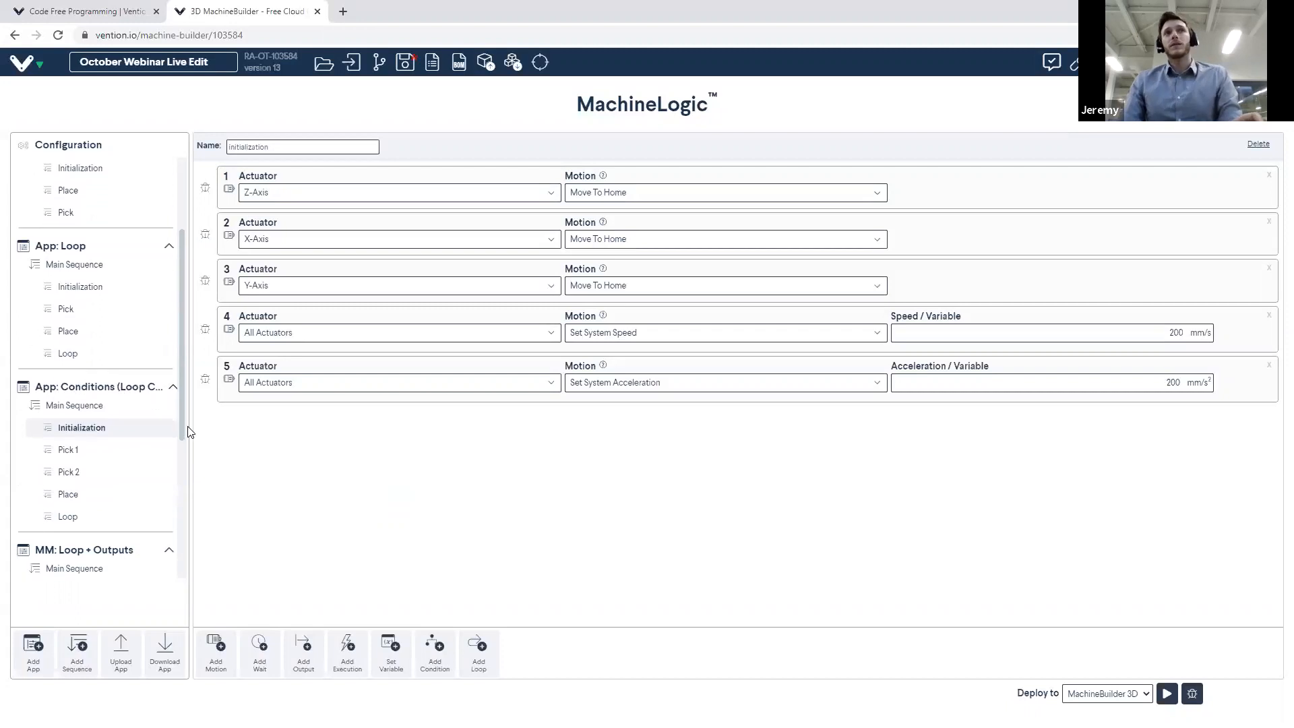
left_click(80, 406)
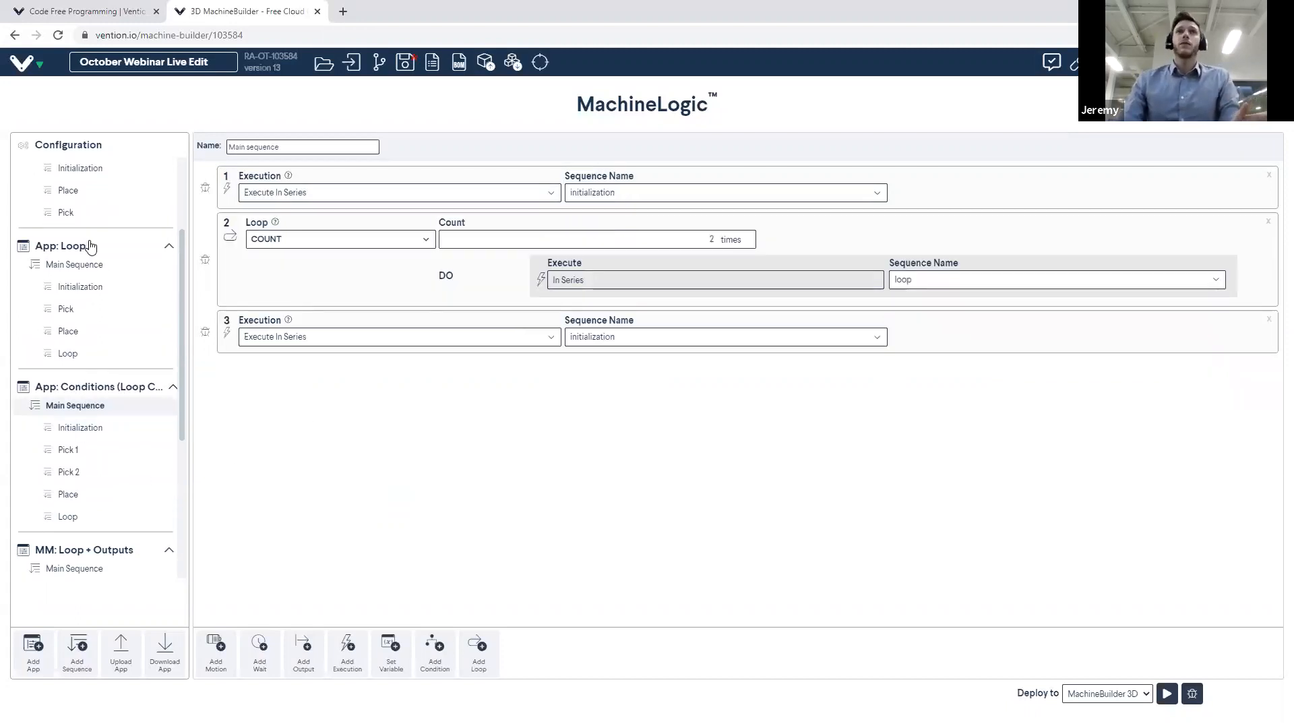
left_click(81, 429)
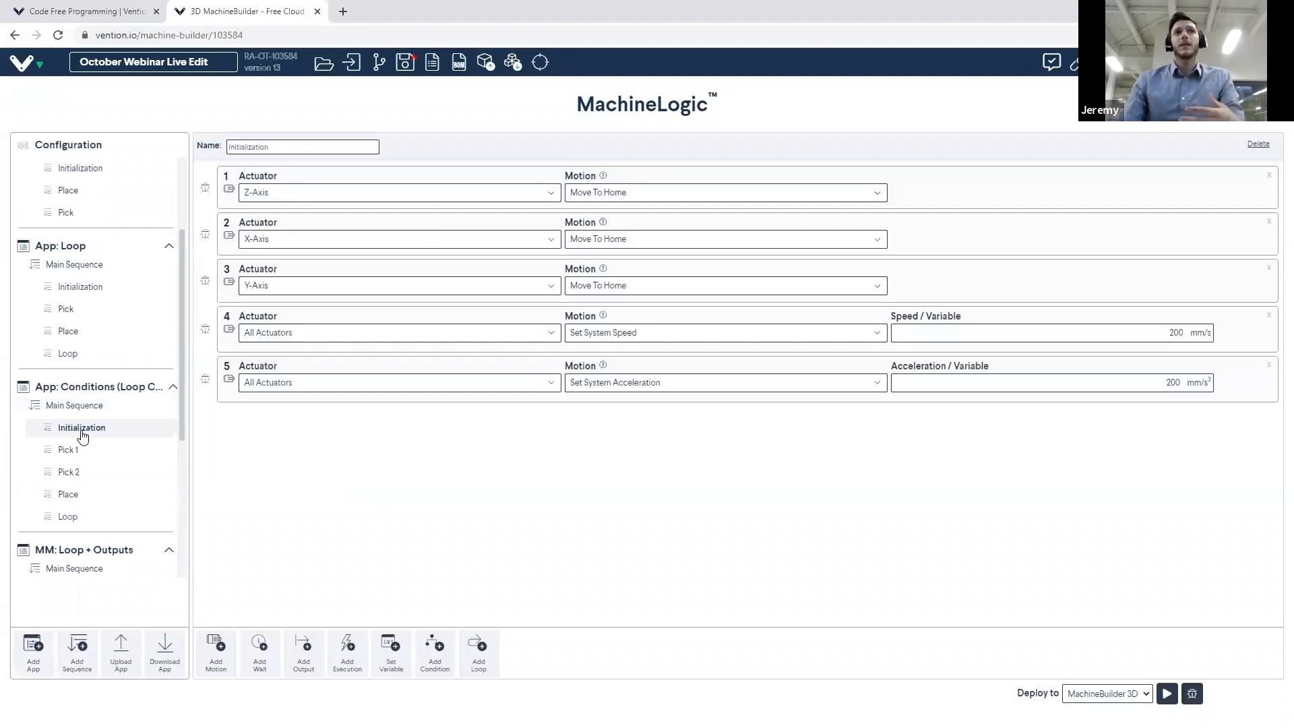
Examine the contents of the Pick 1, Pick 2 and Place sequences of App: Conditions
left_click(81, 451)
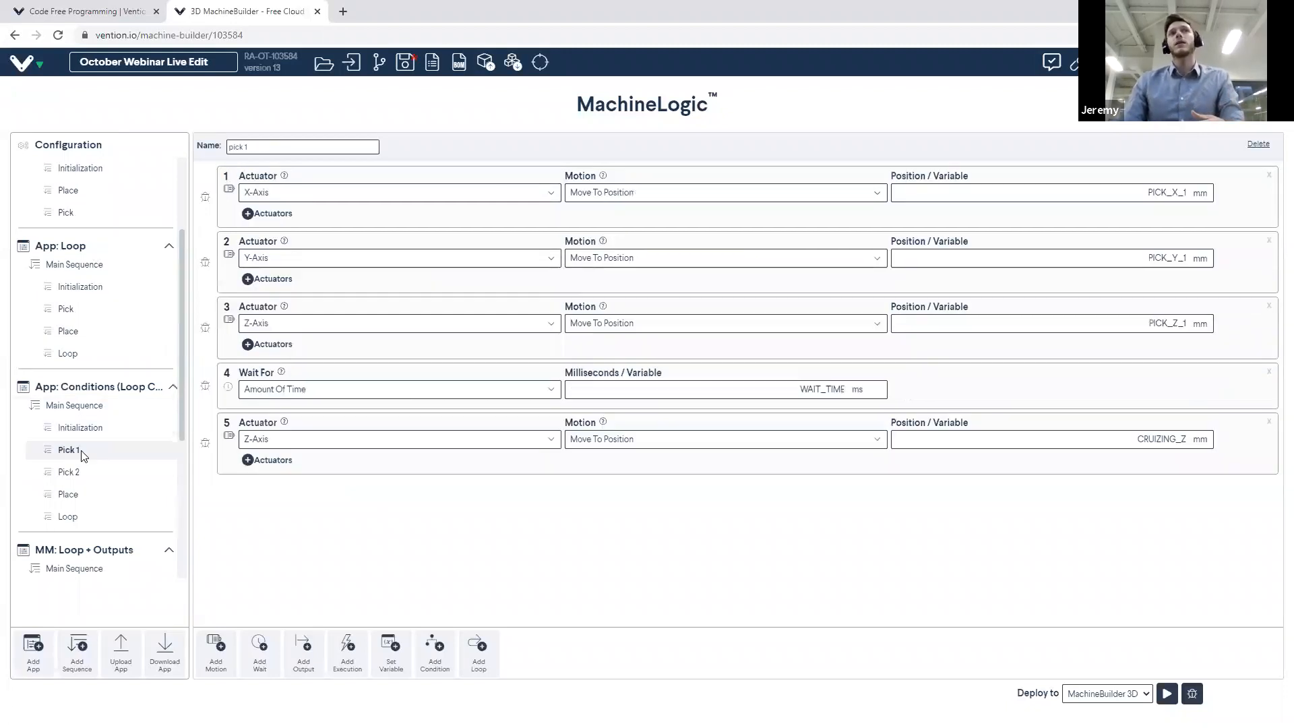
left_click(69, 473)
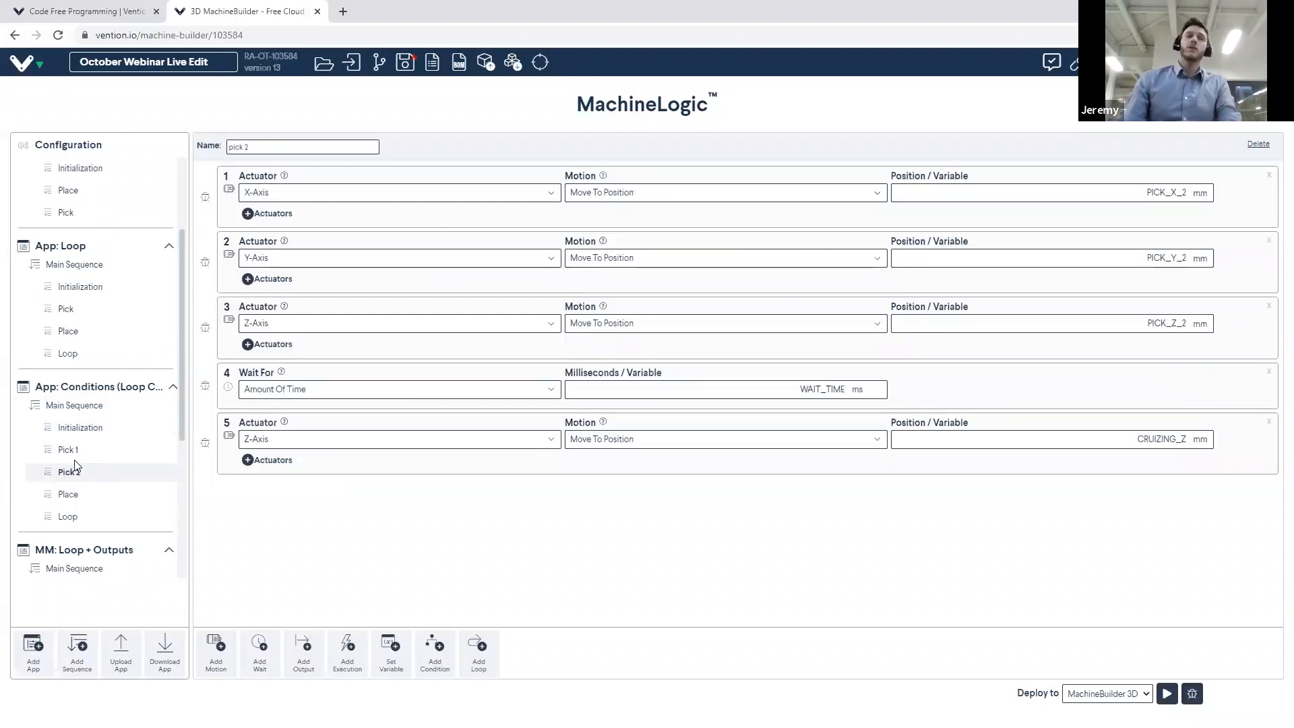
left_click(68, 453)
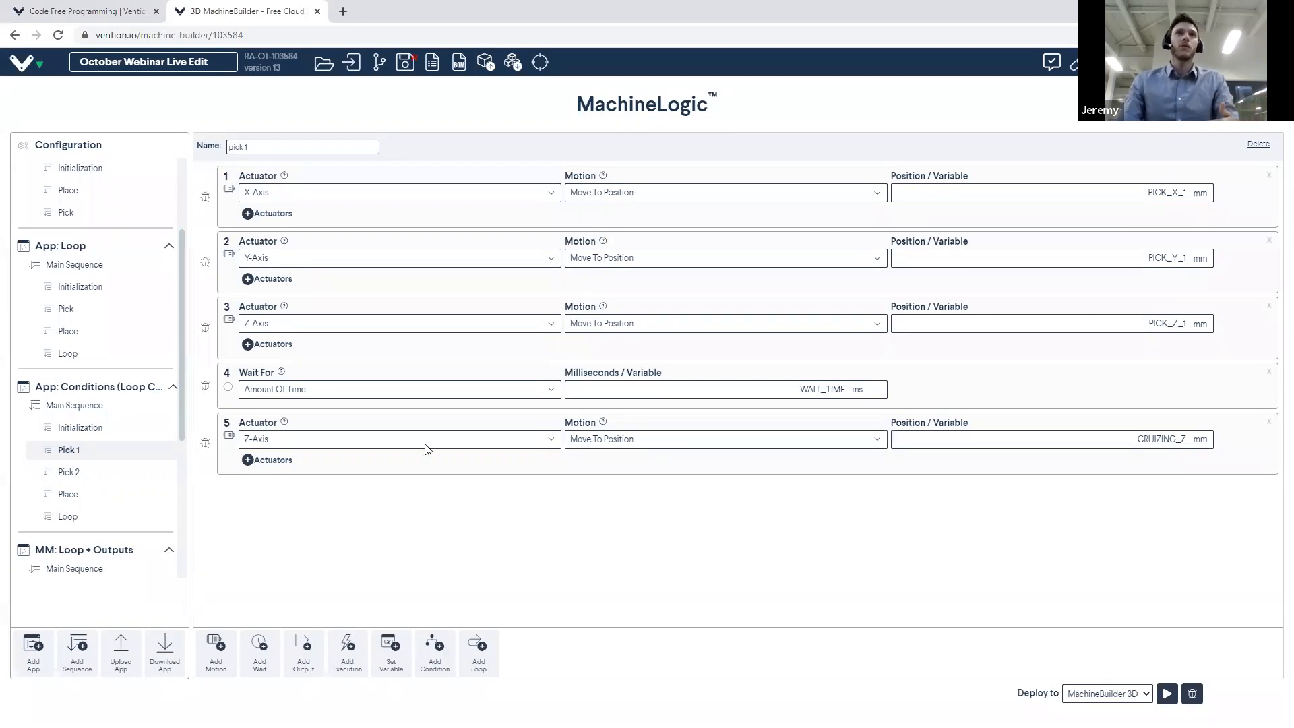
left_click(67, 474)
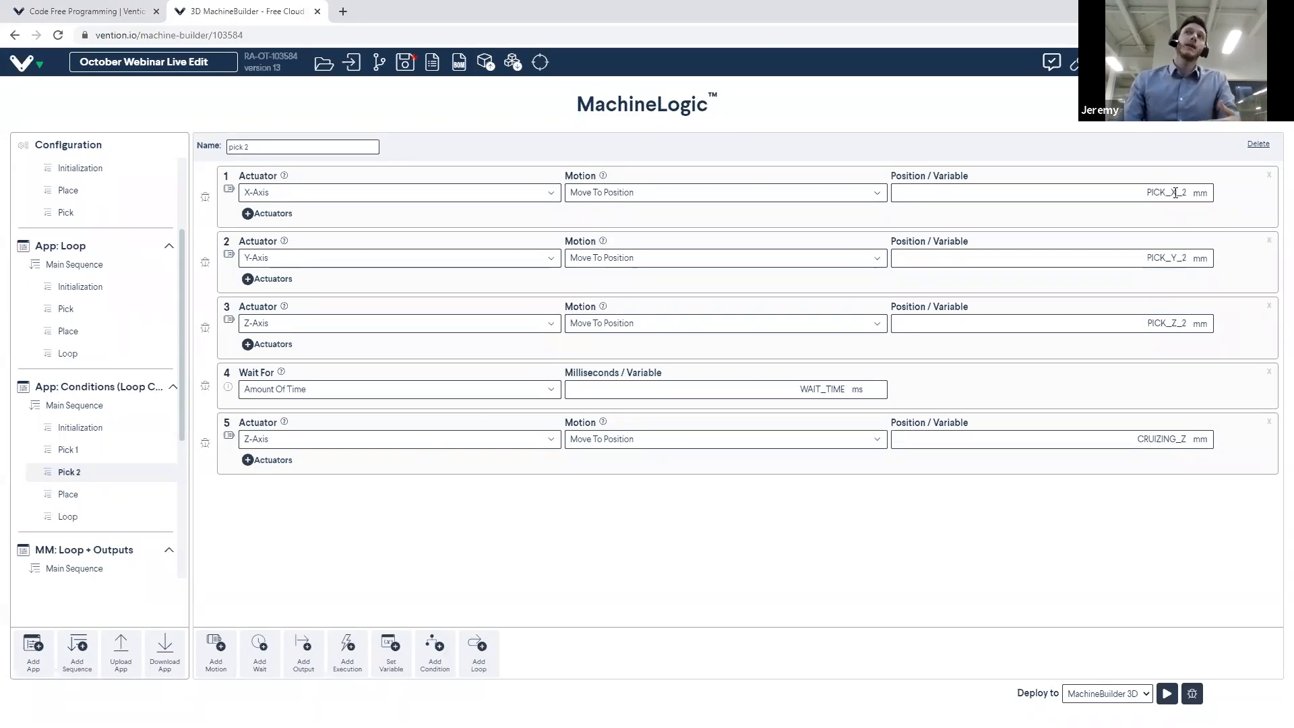
left_click(85, 497)
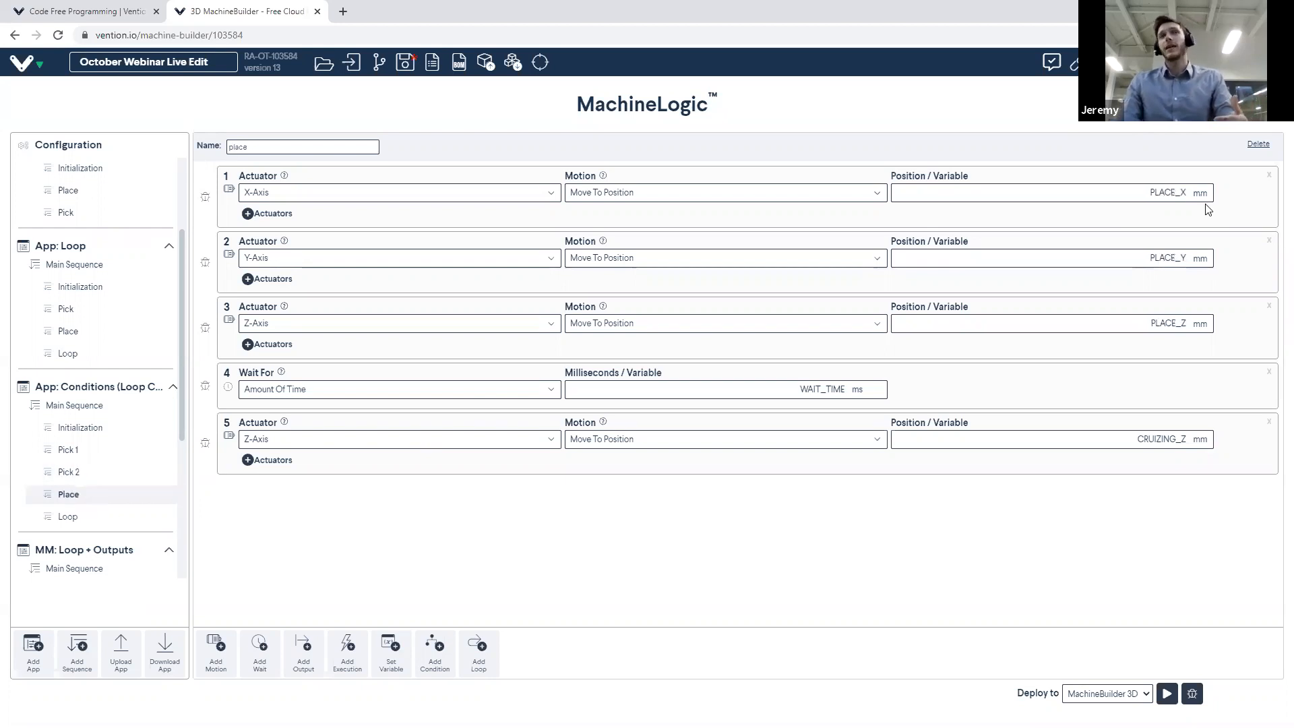
Add a condition with IF and ELSE IF branches to the Loop sequence of App: Conditions, and remove the trial ELSE branch
left_click(68, 519)
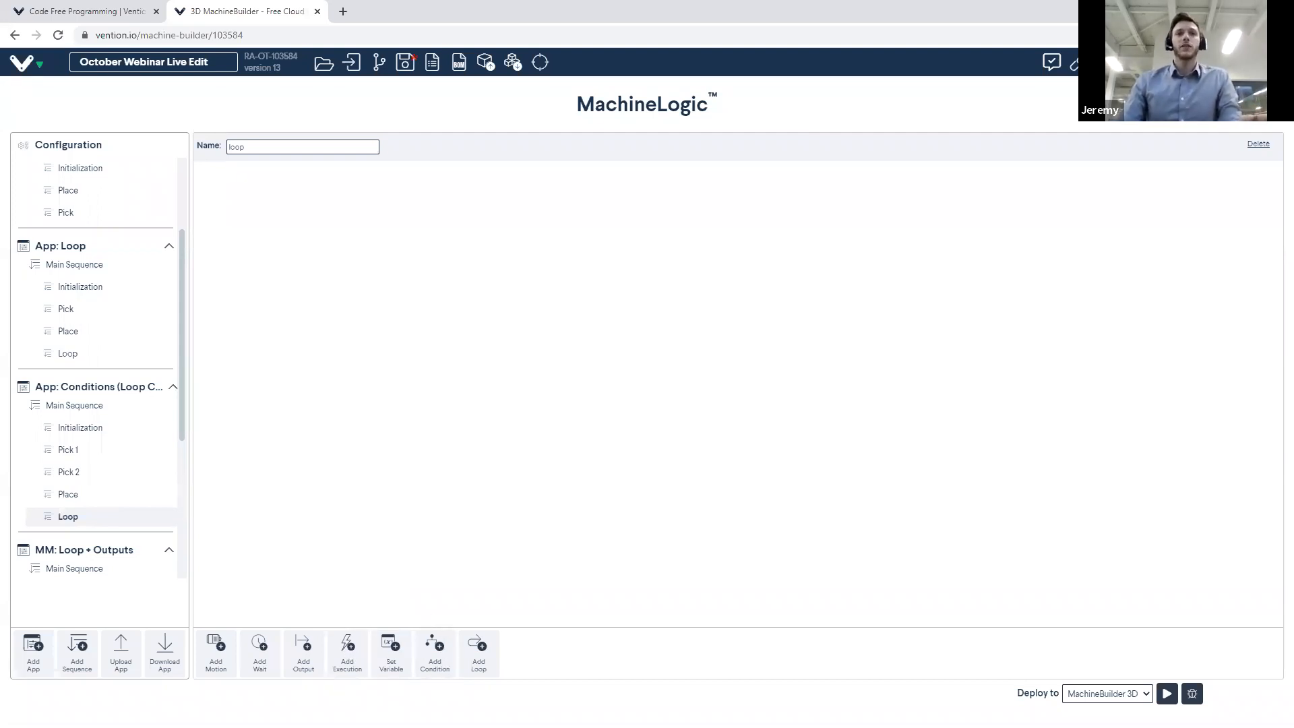
left_click(434, 648)
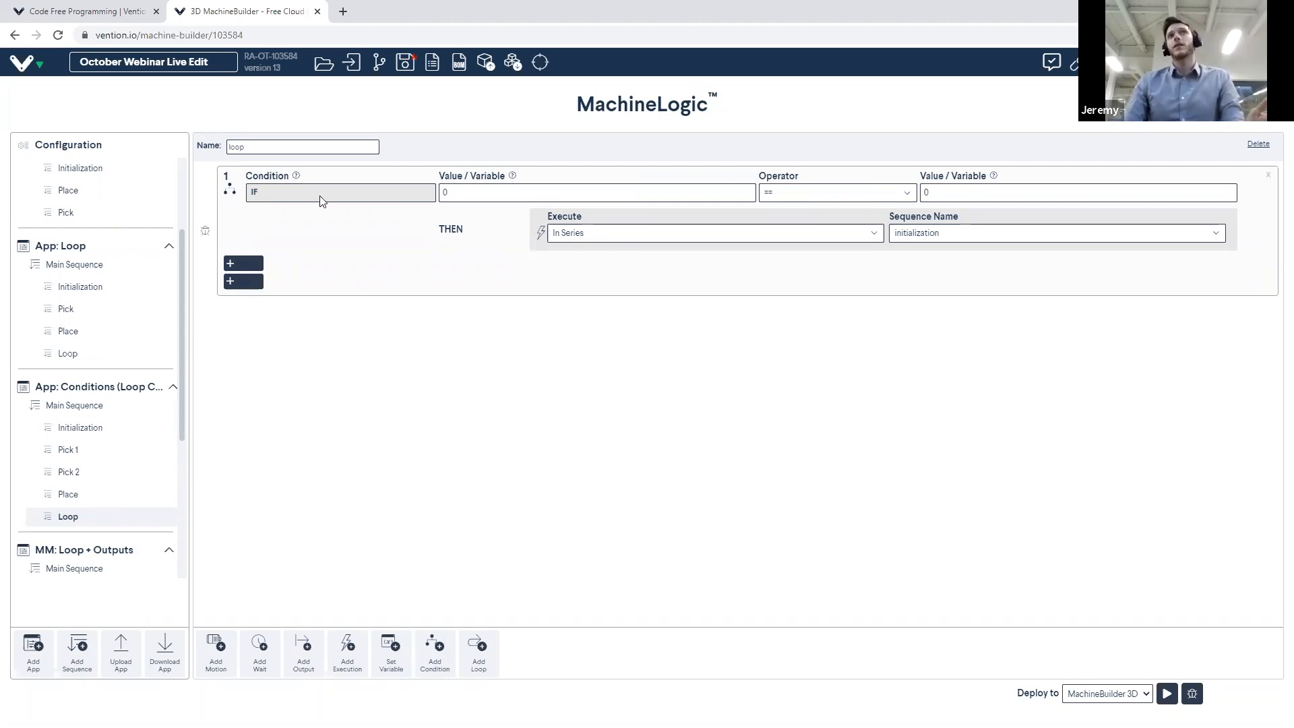
left_click(244, 264)
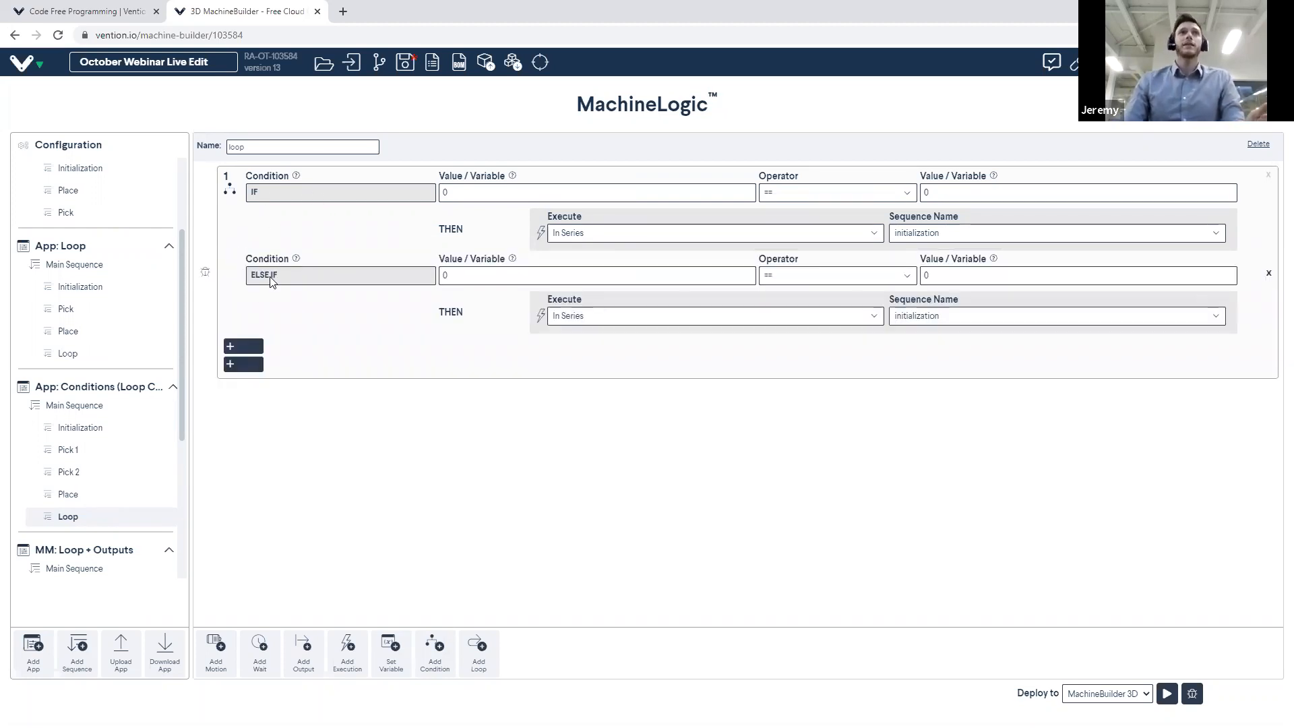
left_click(231, 366)
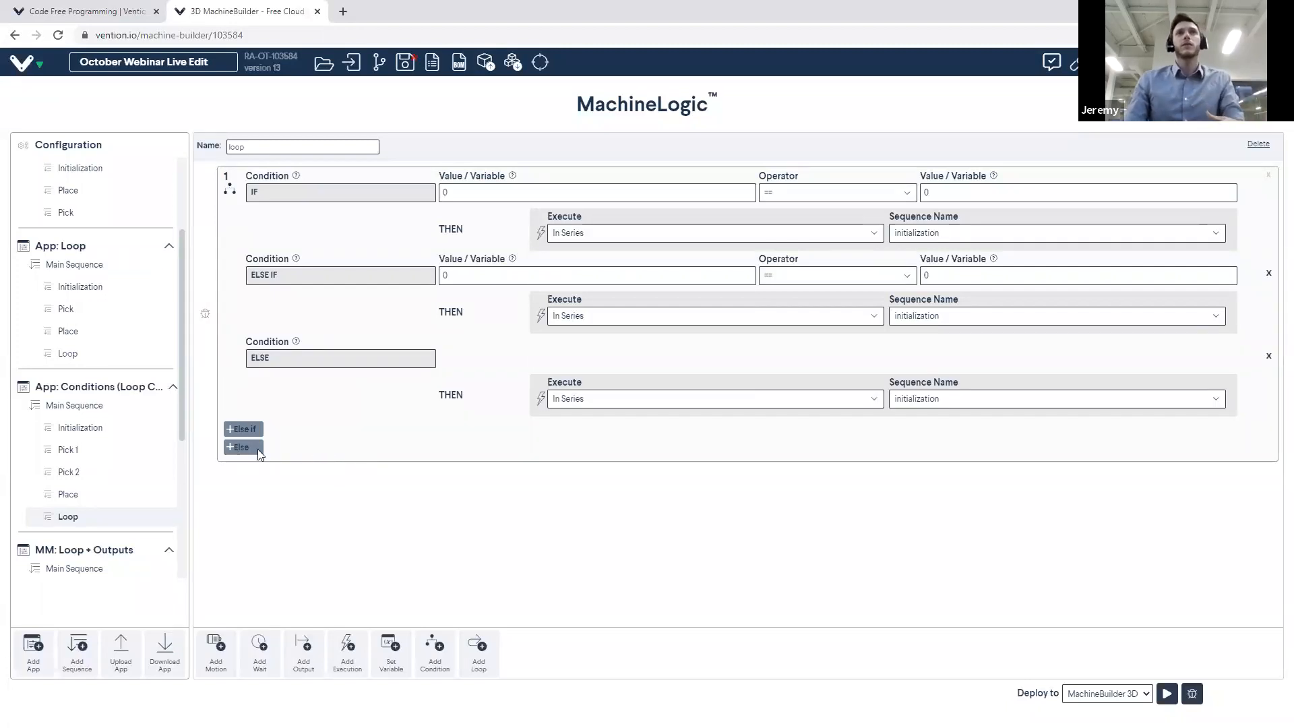
left_click(1269, 359)
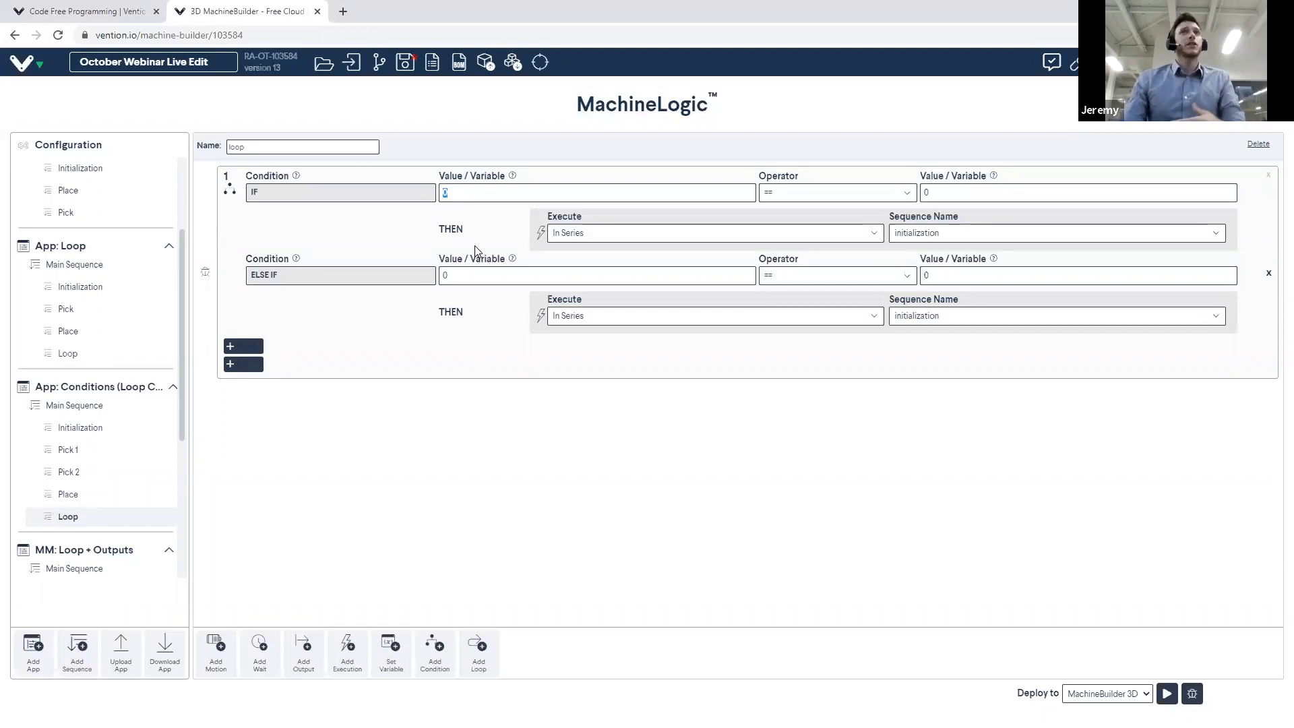
Find the COUNTER variable among the variables of App: Conditions and enter 1 as its initial value
left_click(103, 389)
left_click(1008, 174)
scroll(976, 343, "down", 3)
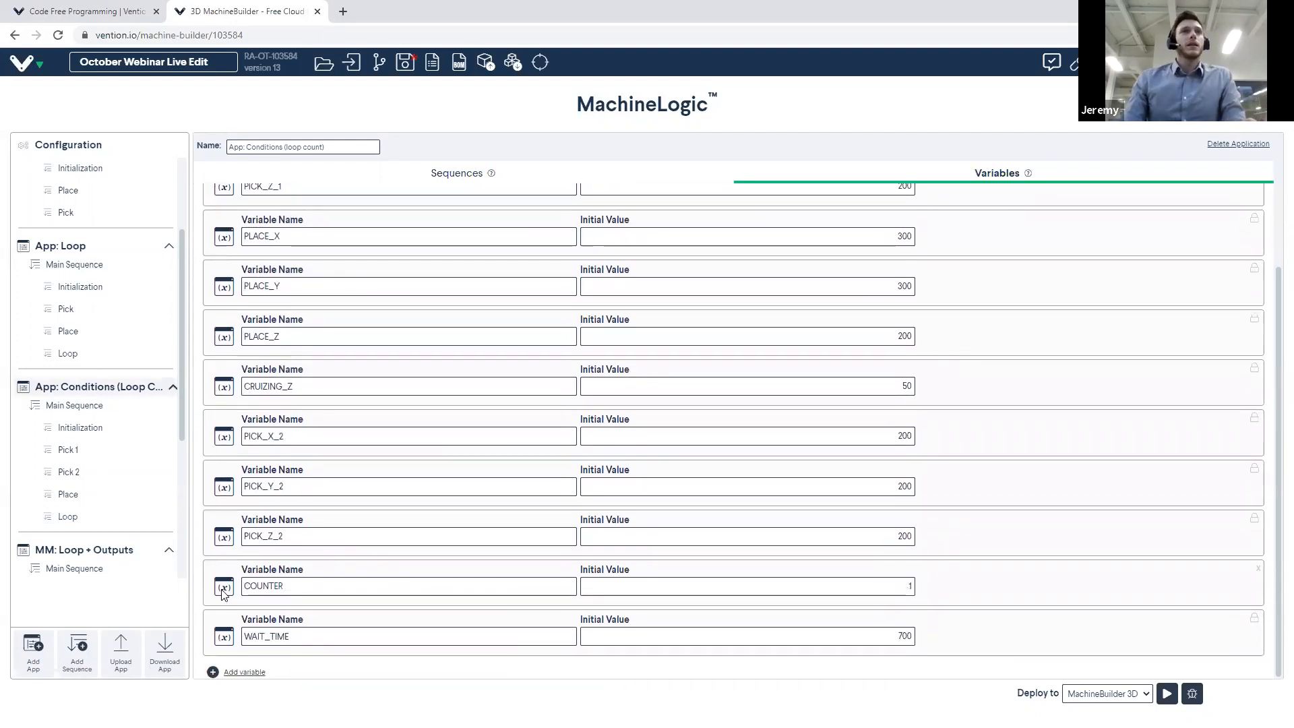
left_click_drag(228, 590, 286, 593)
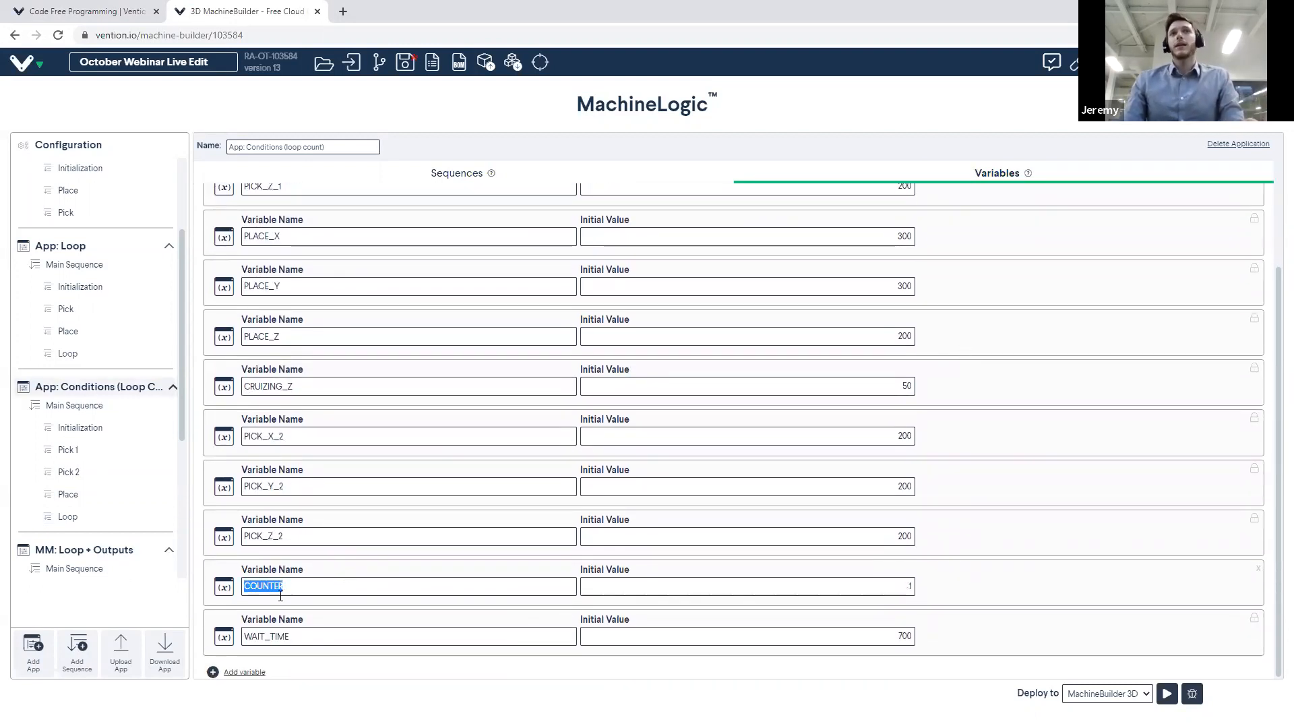
left_click(909, 587)
type("1")
Set the Loop sequence's IF branch to execute pick 1 in series when COUNTER == 1
left_click(74, 519)
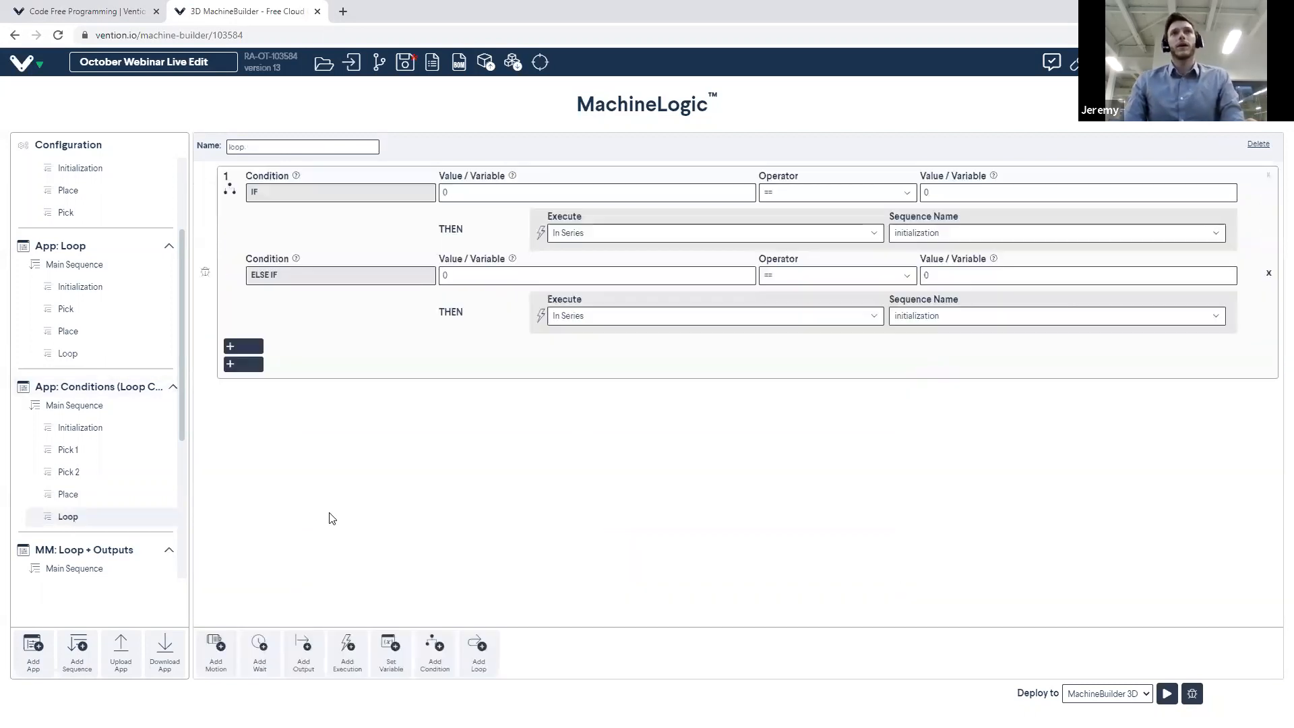
type("COUNTER")
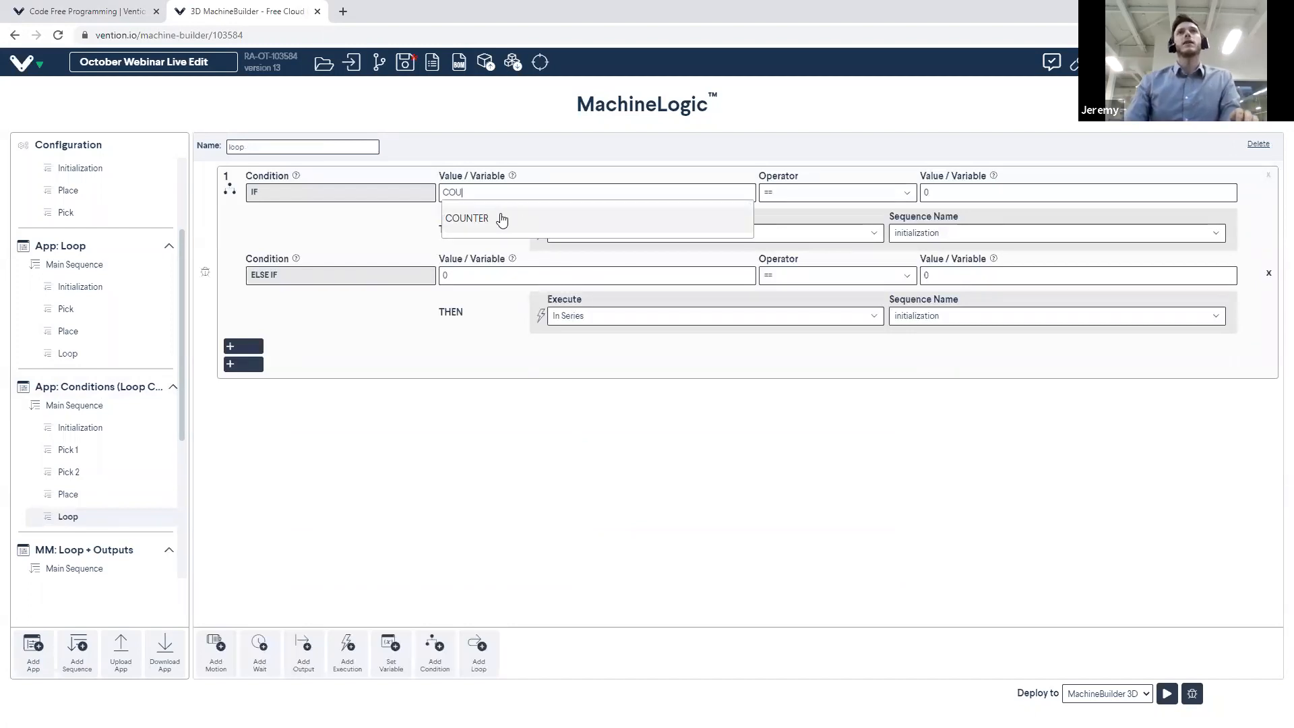
left_click(498, 219)
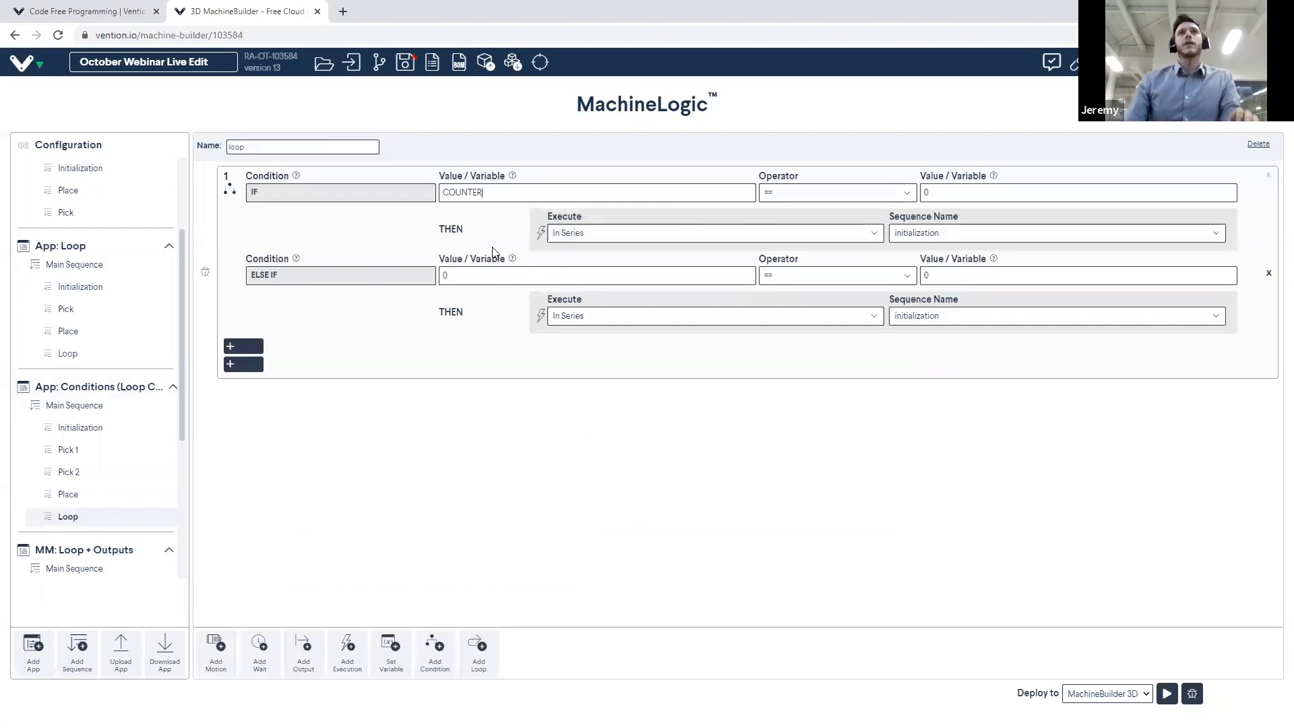
left_click(898, 196)
left_click(836, 207)
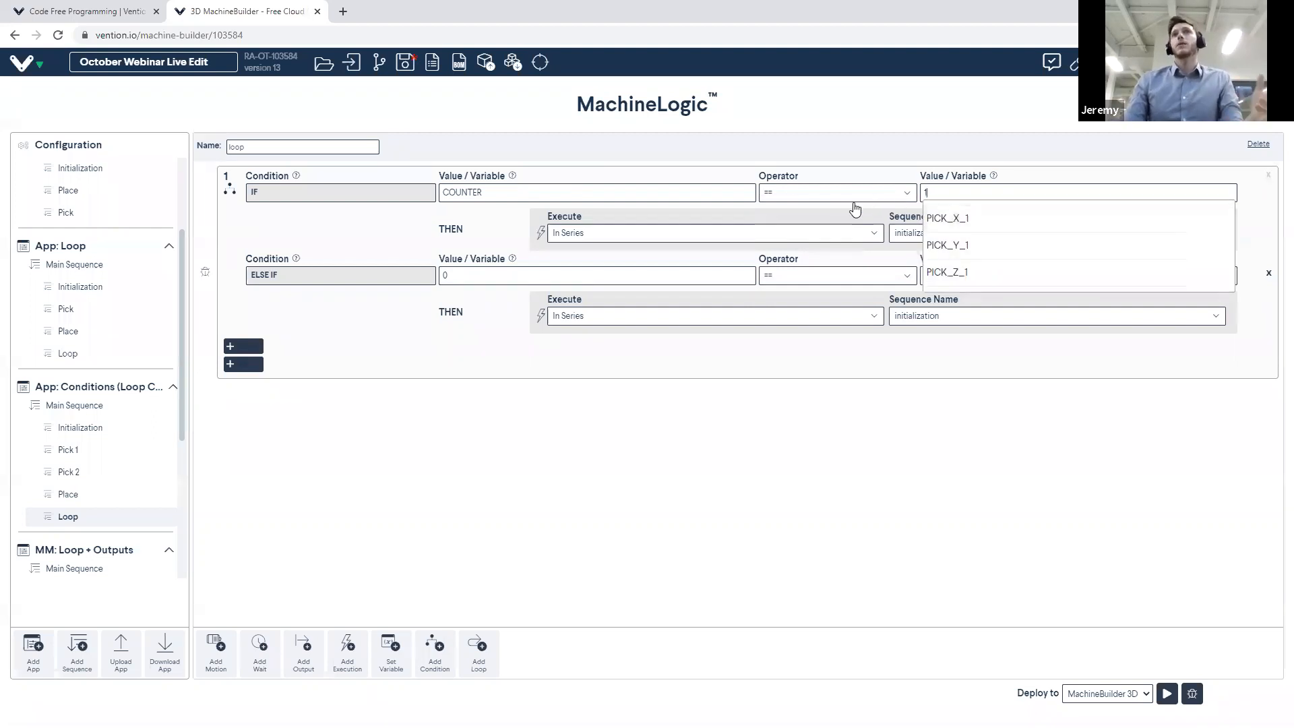
left_click(896, 236)
left_click(904, 260)
Set the ELSE IF branch to execute pick 2 in series when COUNTER == 2
double_click(443, 276)
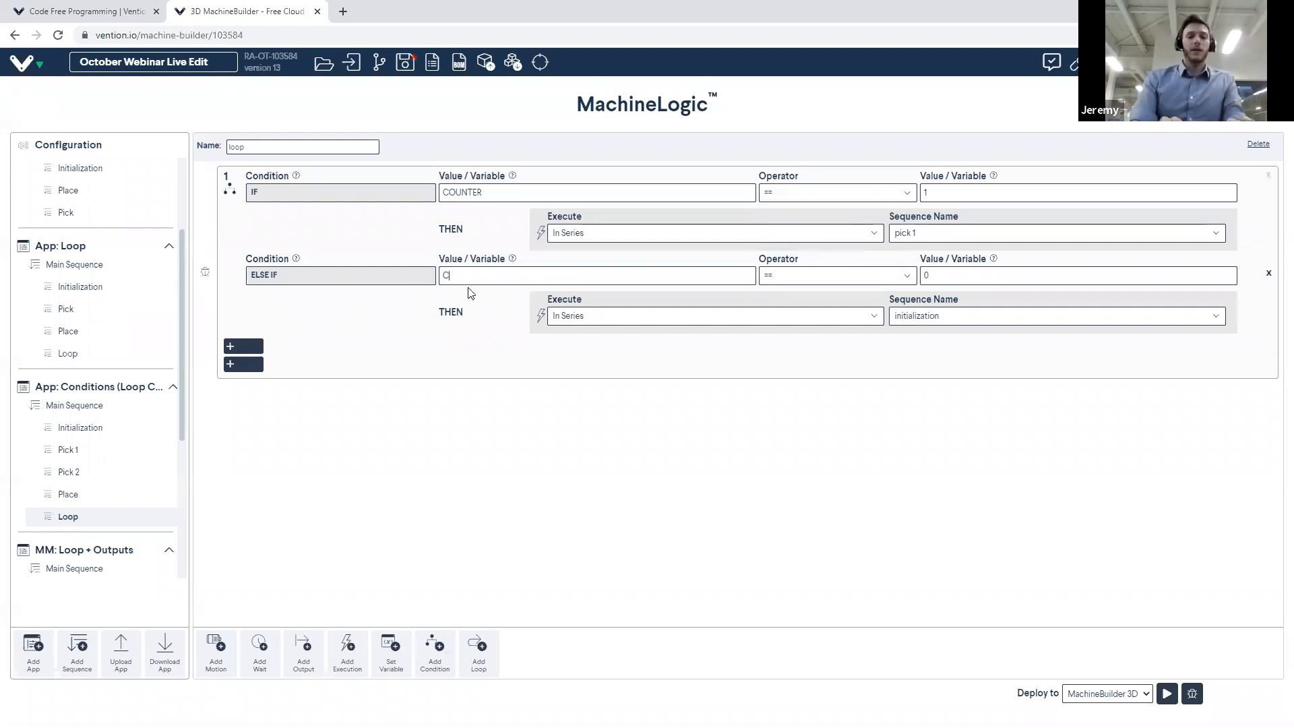
type("COU")
left_click(471, 305)
key("Tab")
key("Tab")
type("2")
left_click(901, 315)
left_click(907, 357)
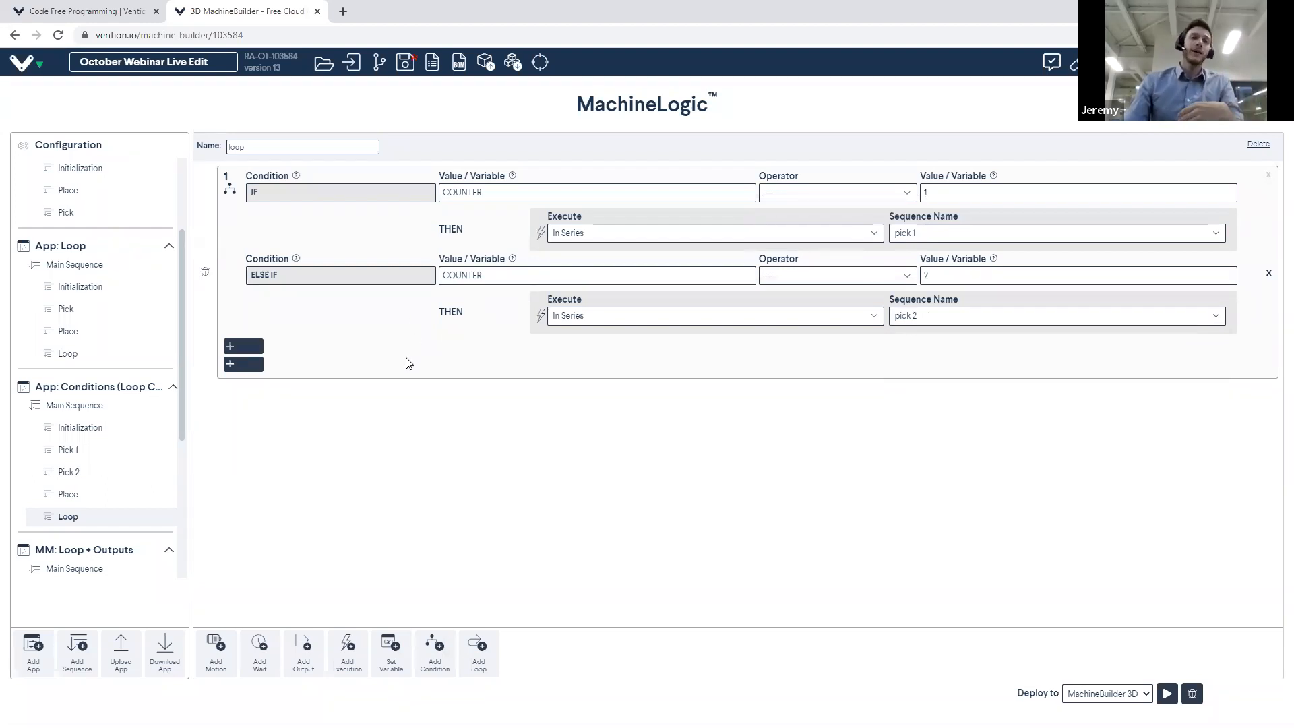
Add an execution after the condition that runs the place sequence in series
left_click(343, 664)
left_click(393, 409)
left_click(415, 437)
left_click(632, 411)
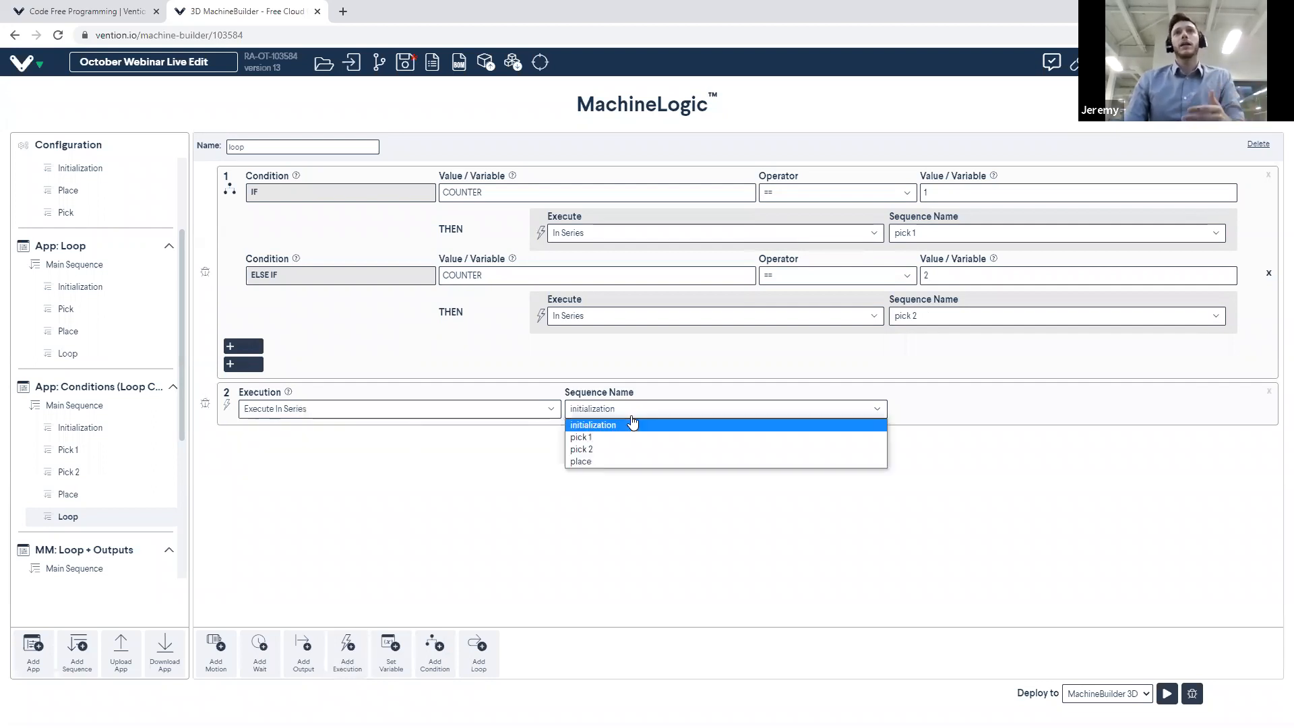
left_click(599, 459)
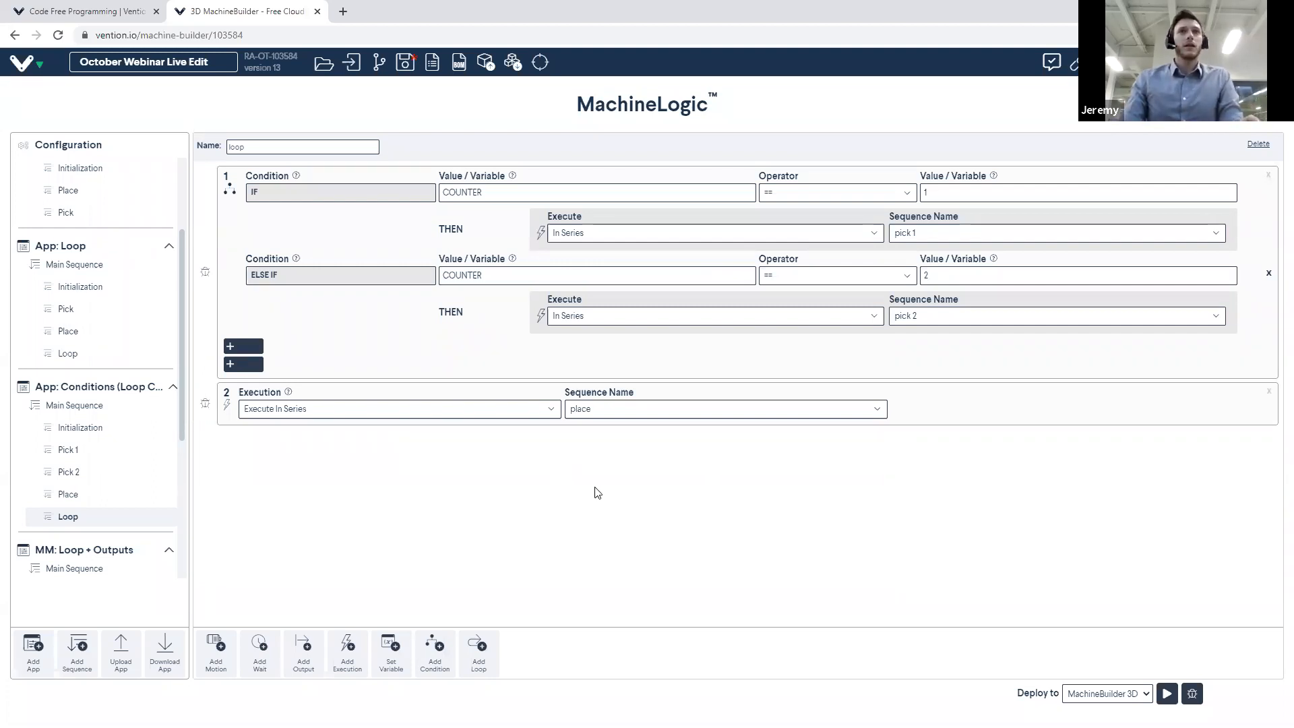
Add a Set Variable action of type From Expression for the COUNTER variable at the end of the Loop sequence
left_click(390, 653)
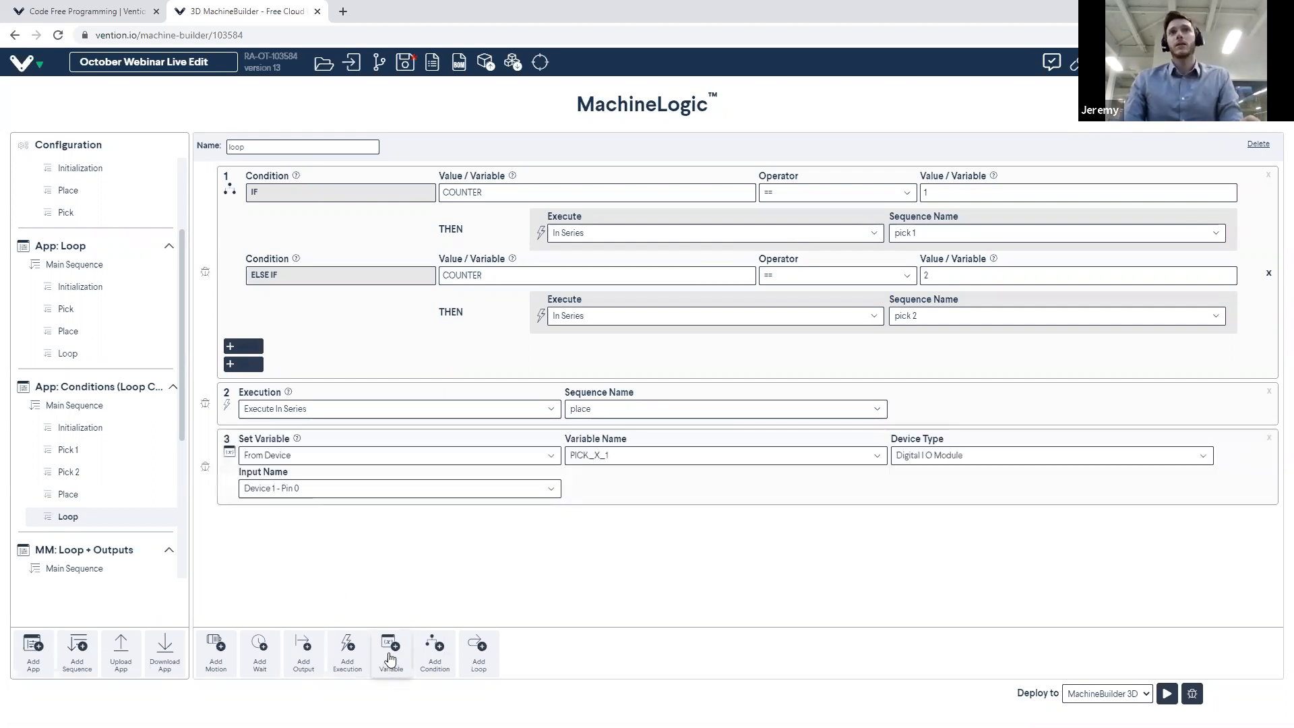
left_click(550, 461)
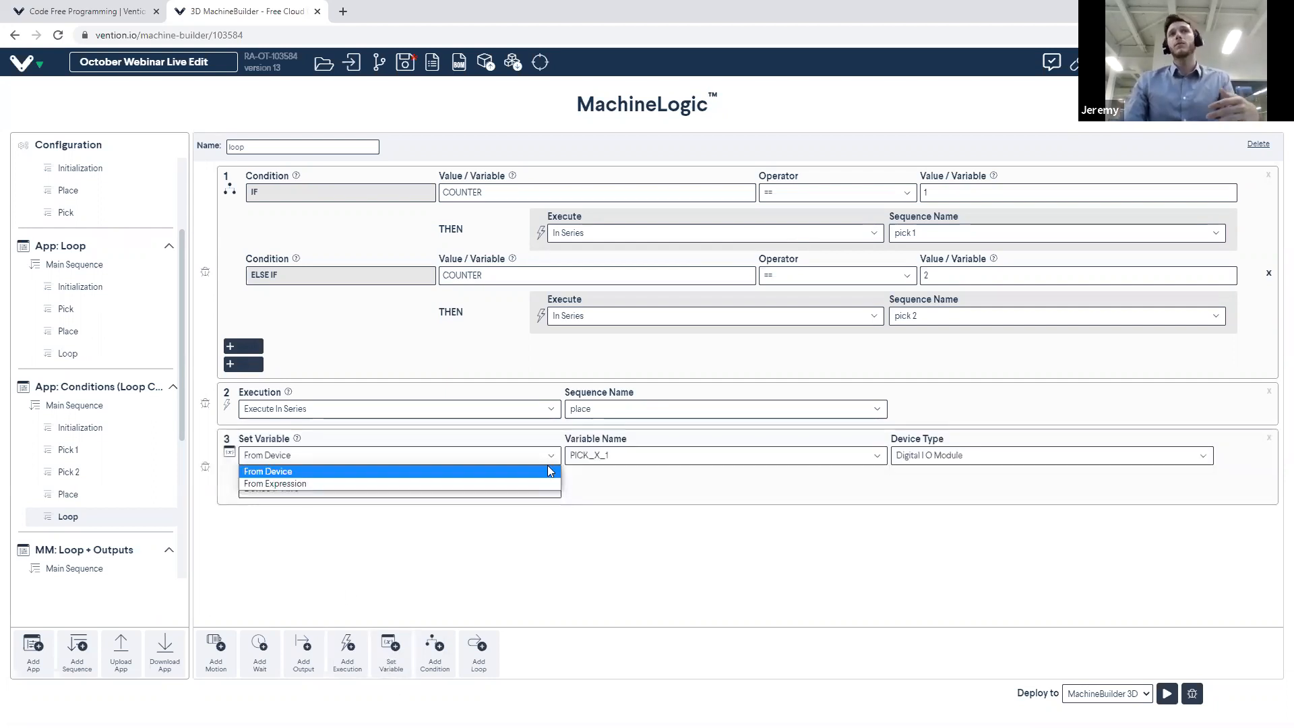
left_click(374, 483)
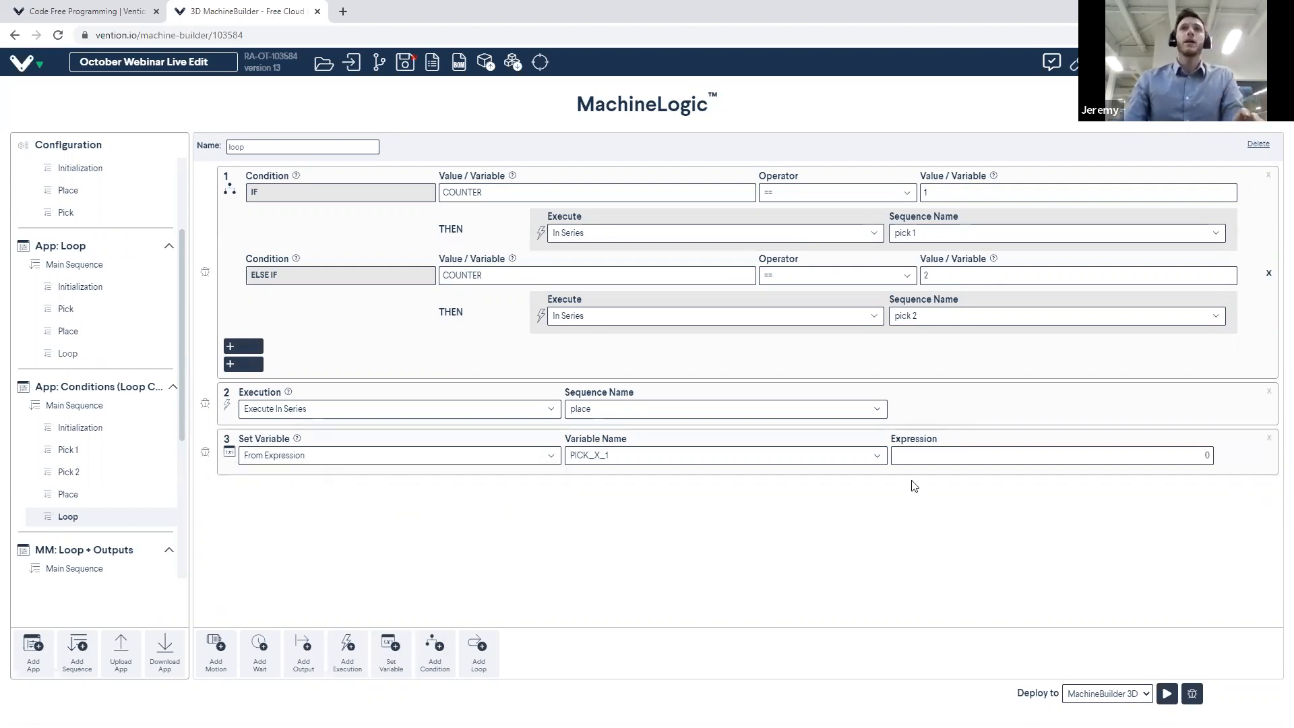
left_click(870, 456)
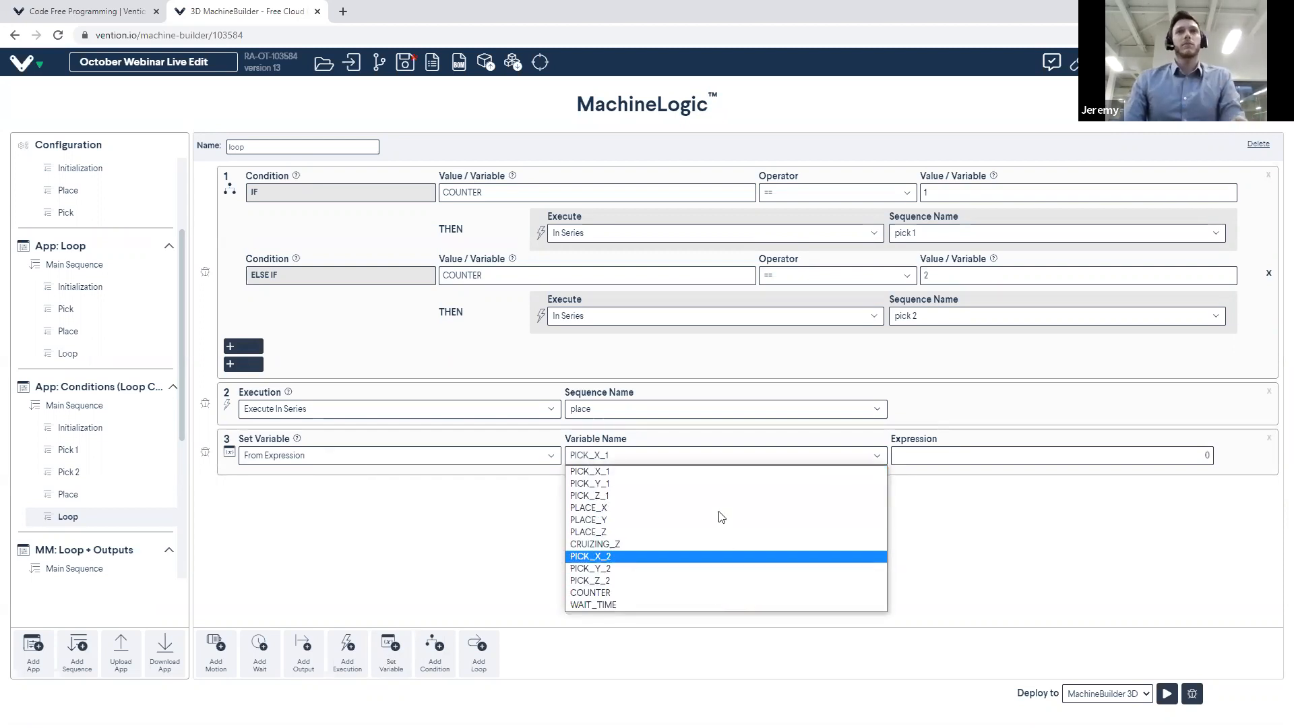
left_click(589, 593)
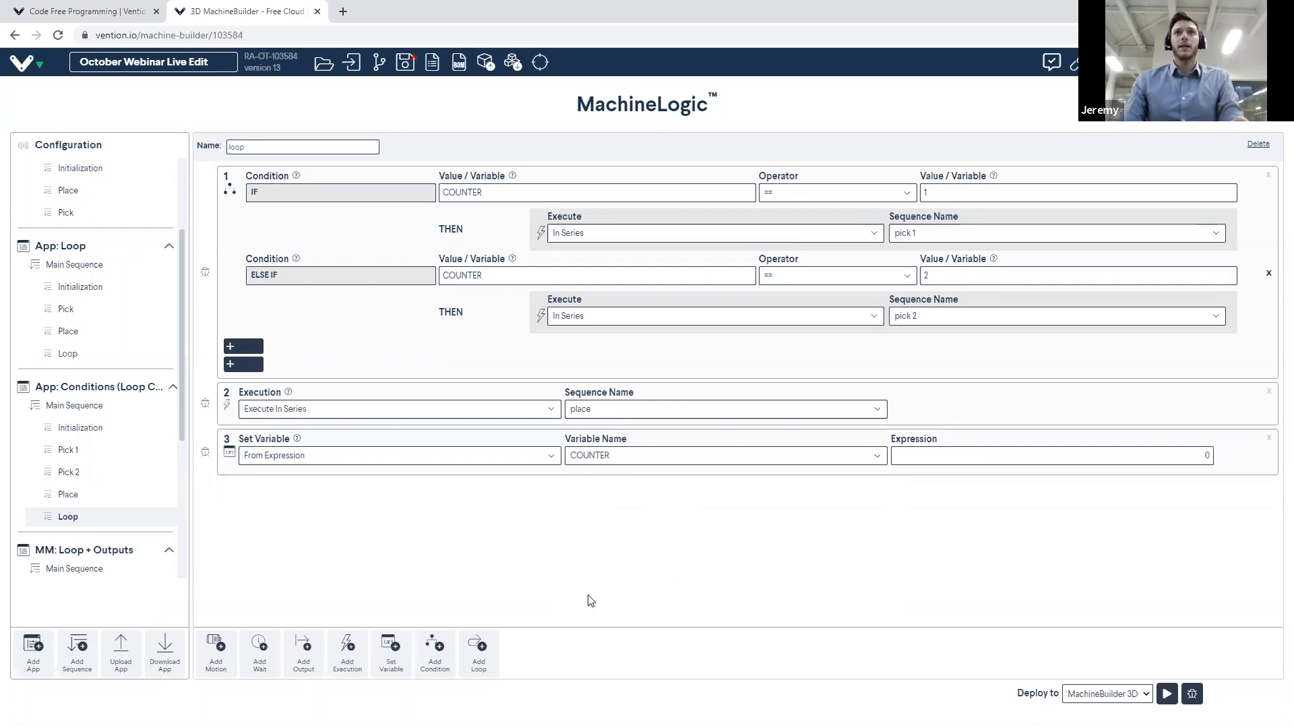
Set the COUNTER variable's expression to COUNTER+1
left_click_drag(1196, 456, 1261, 452)
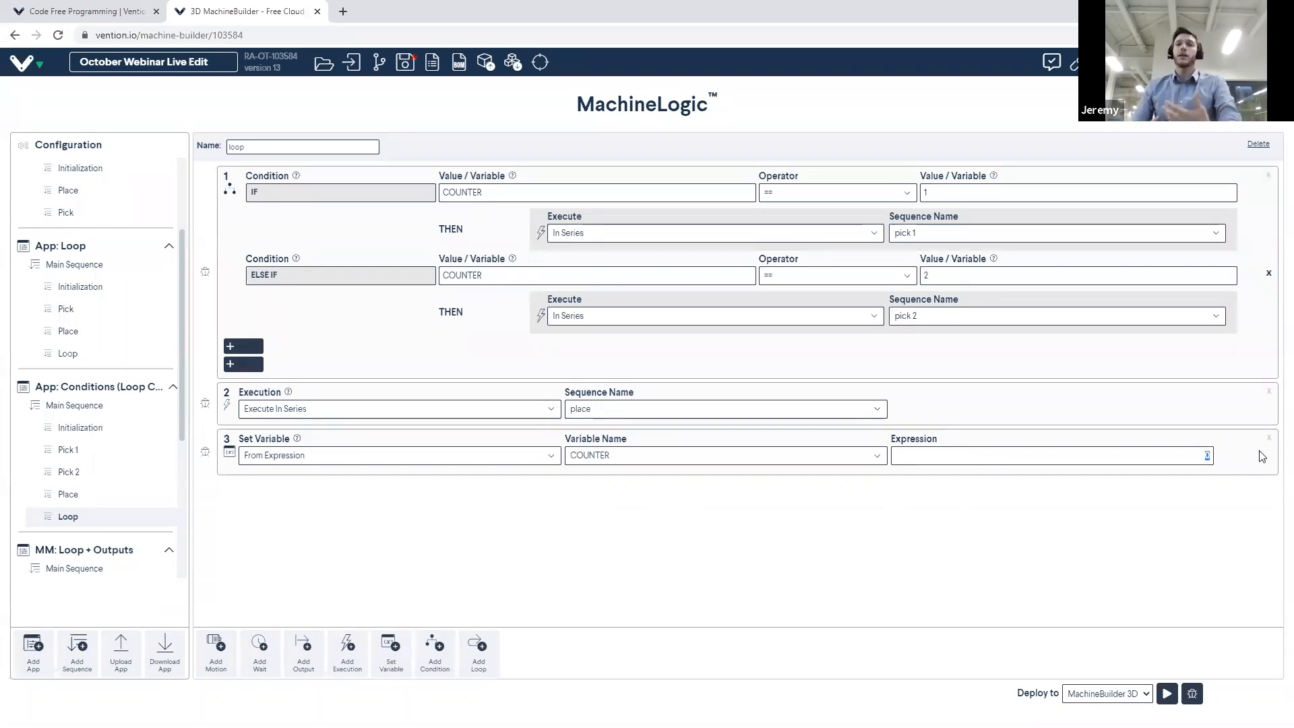
type("COU")
left_click(1101, 488)
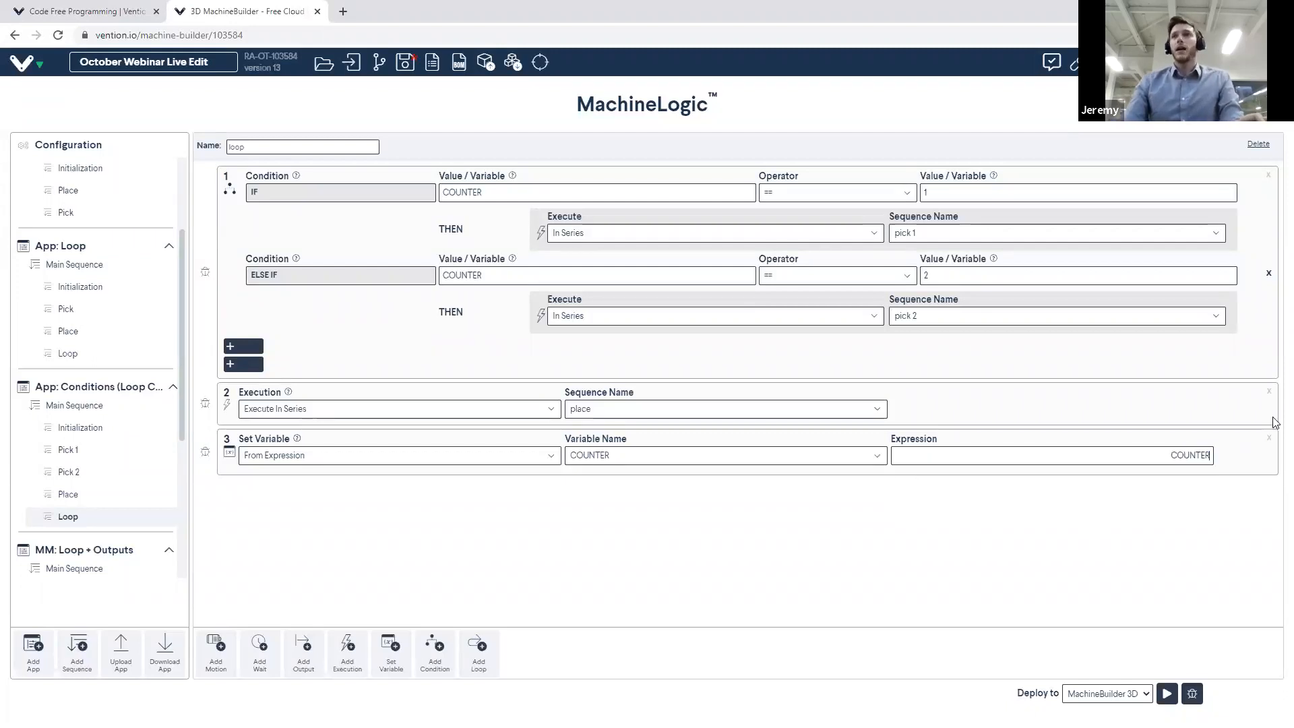
type("+")
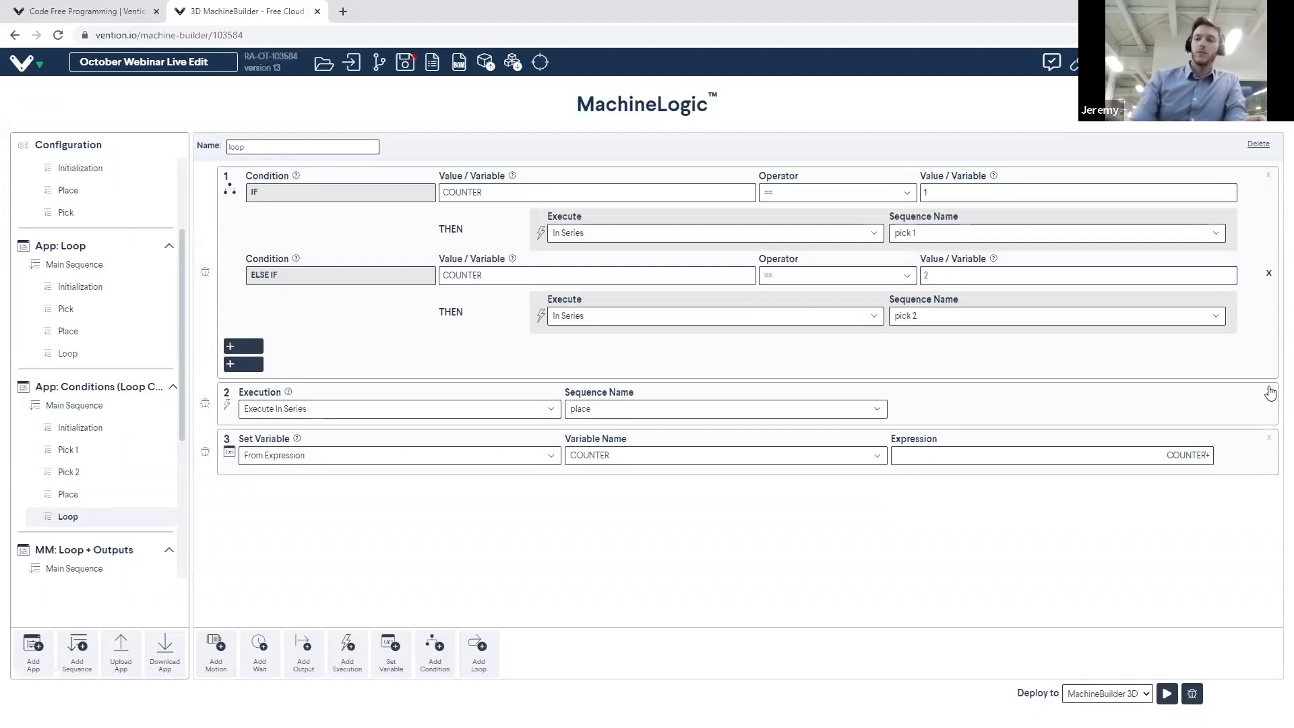
type("1")
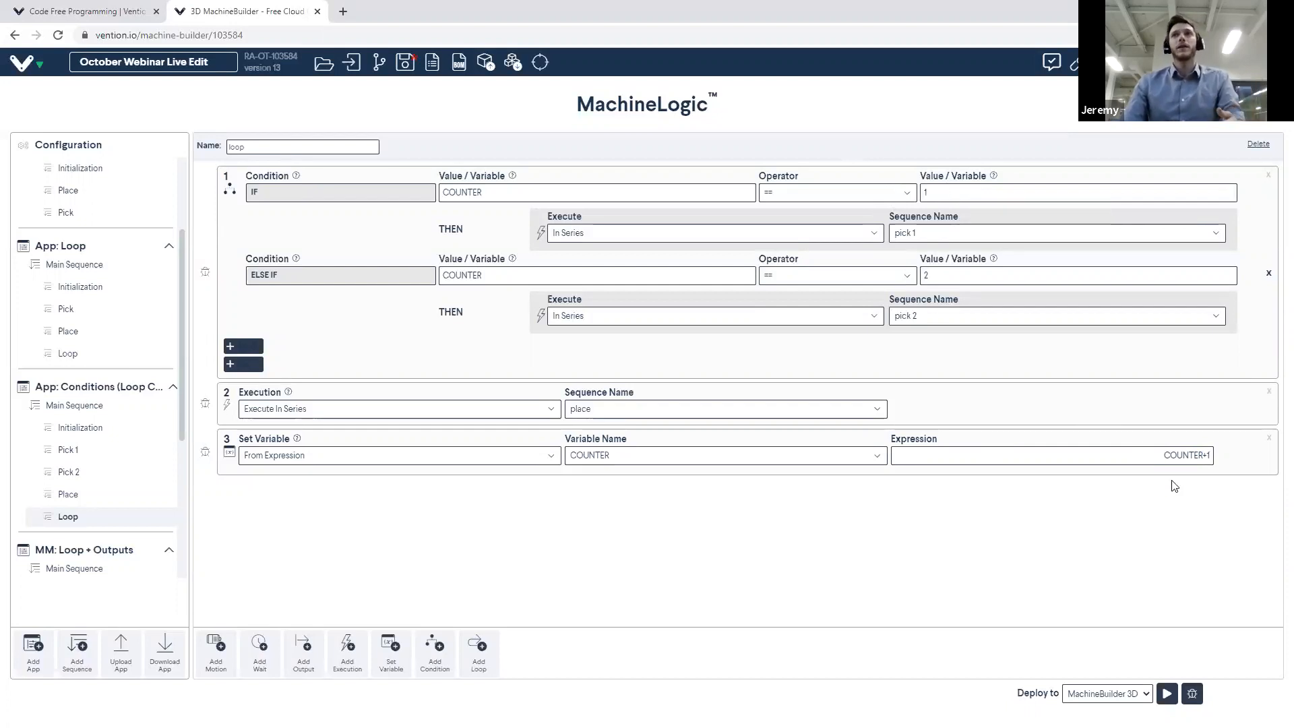
left_click(976, 464)
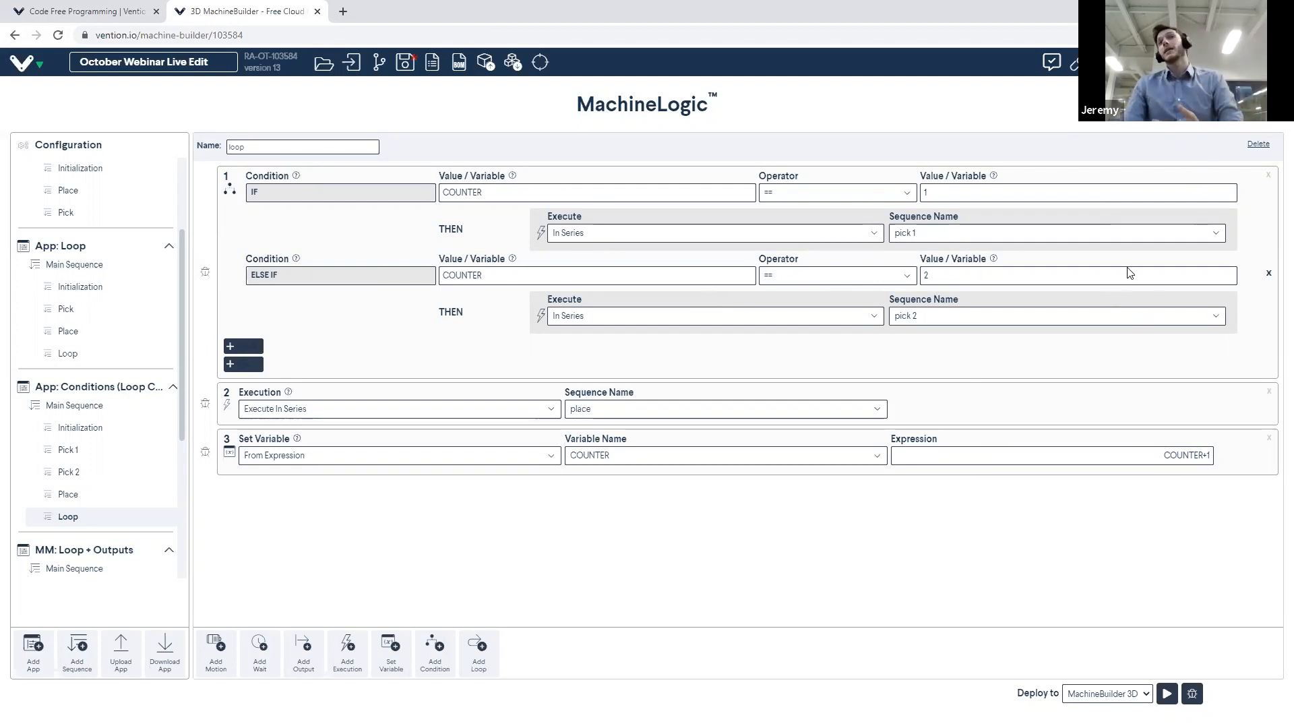
Open the main sequence of App: Conditions, shrink the programming window to show the machine, and run the simulation in MachineBuilder 3D
left_click(52, 407)
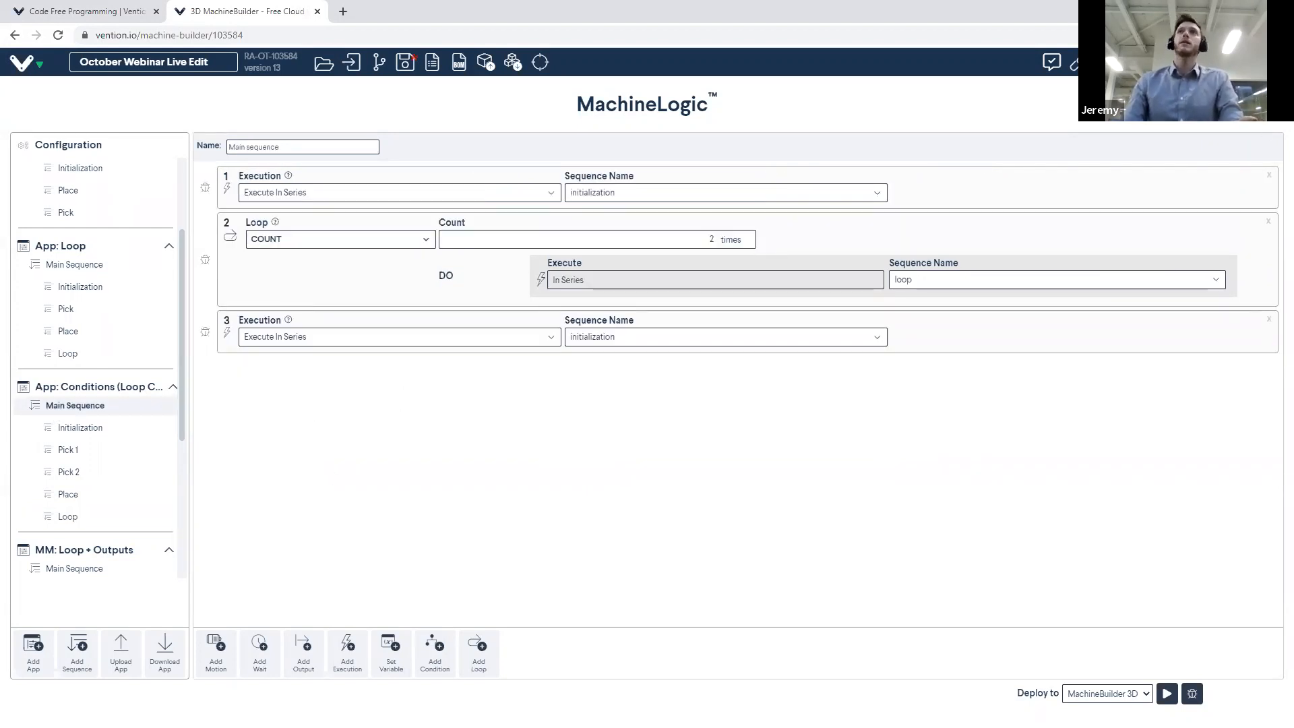
left_click(1249, 103)
left_click_drag(840, 102, 329, 75)
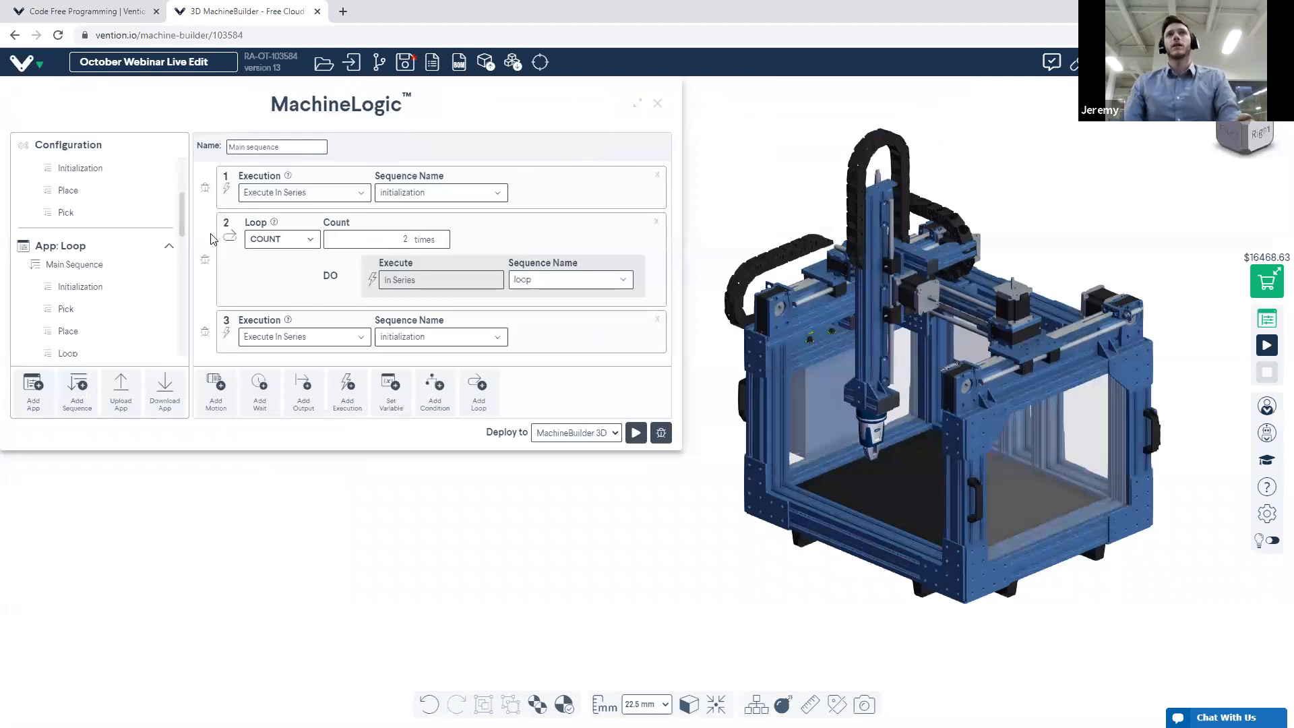
left_click(636, 438)
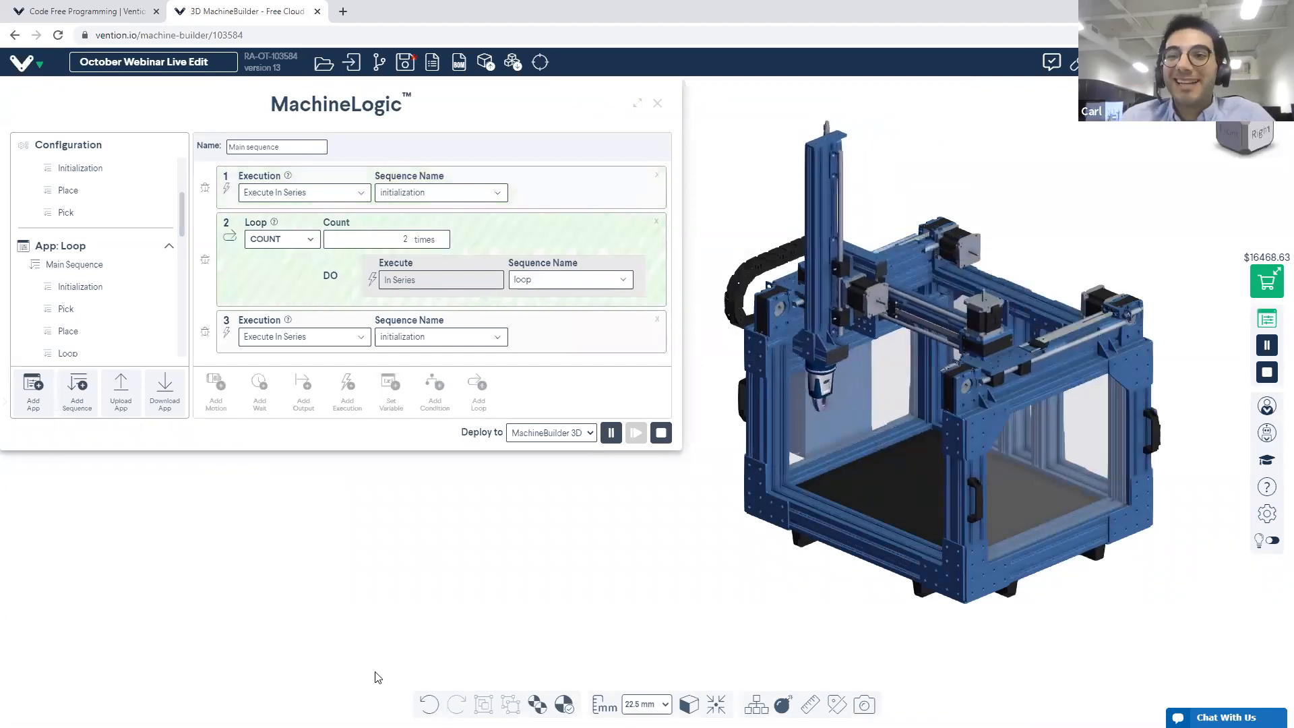
left_click_drag(183, 227, 196, 271)
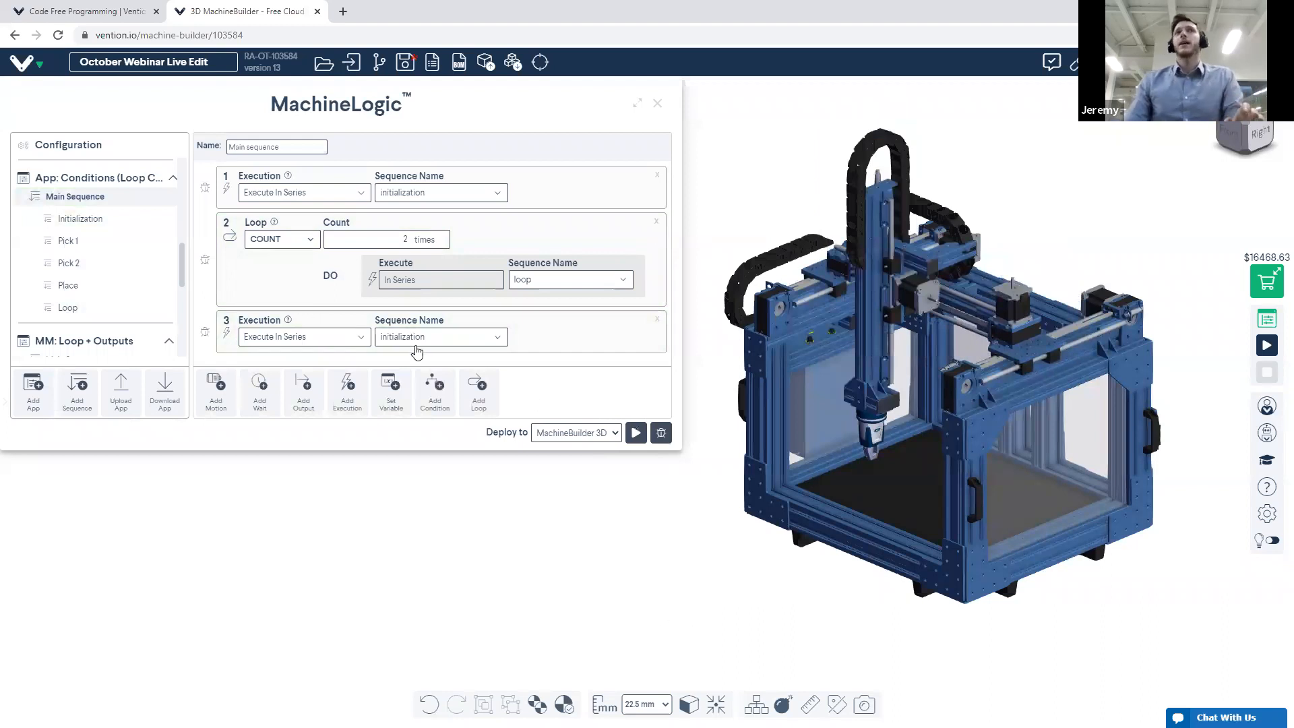
left_click(330, 337)
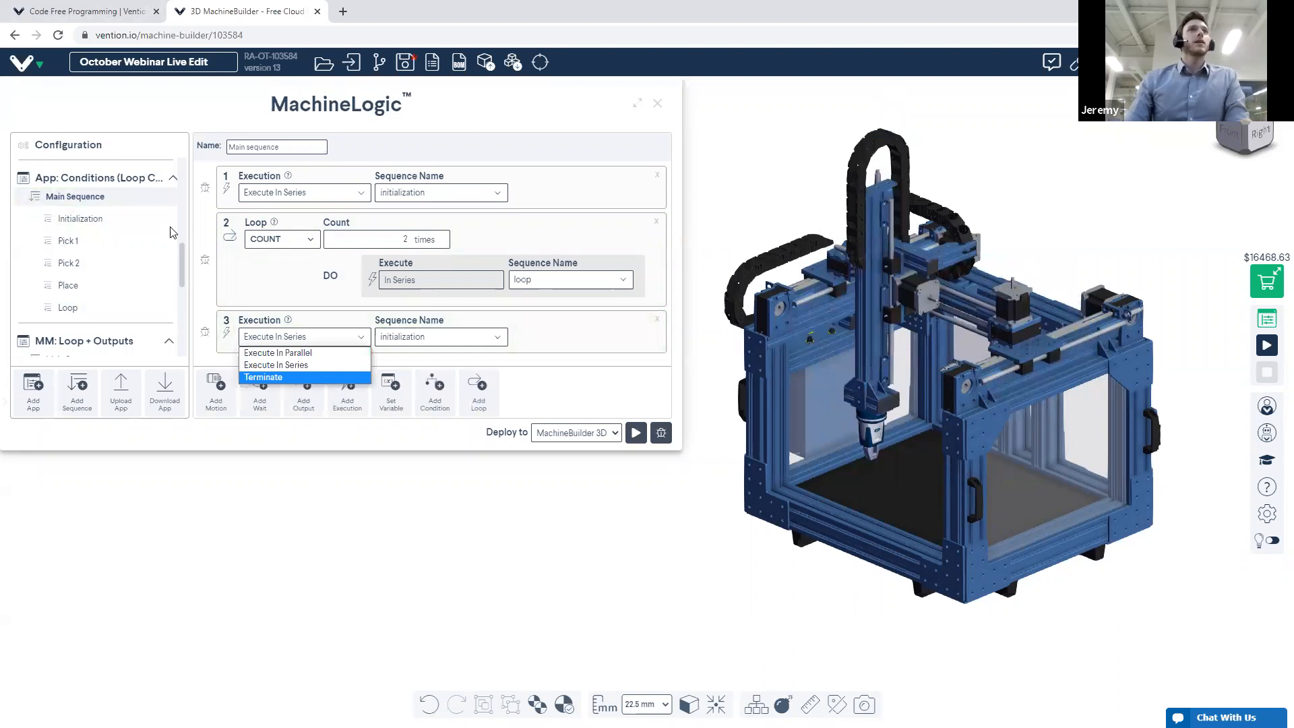
left_click_drag(179, 271, 183, 297)
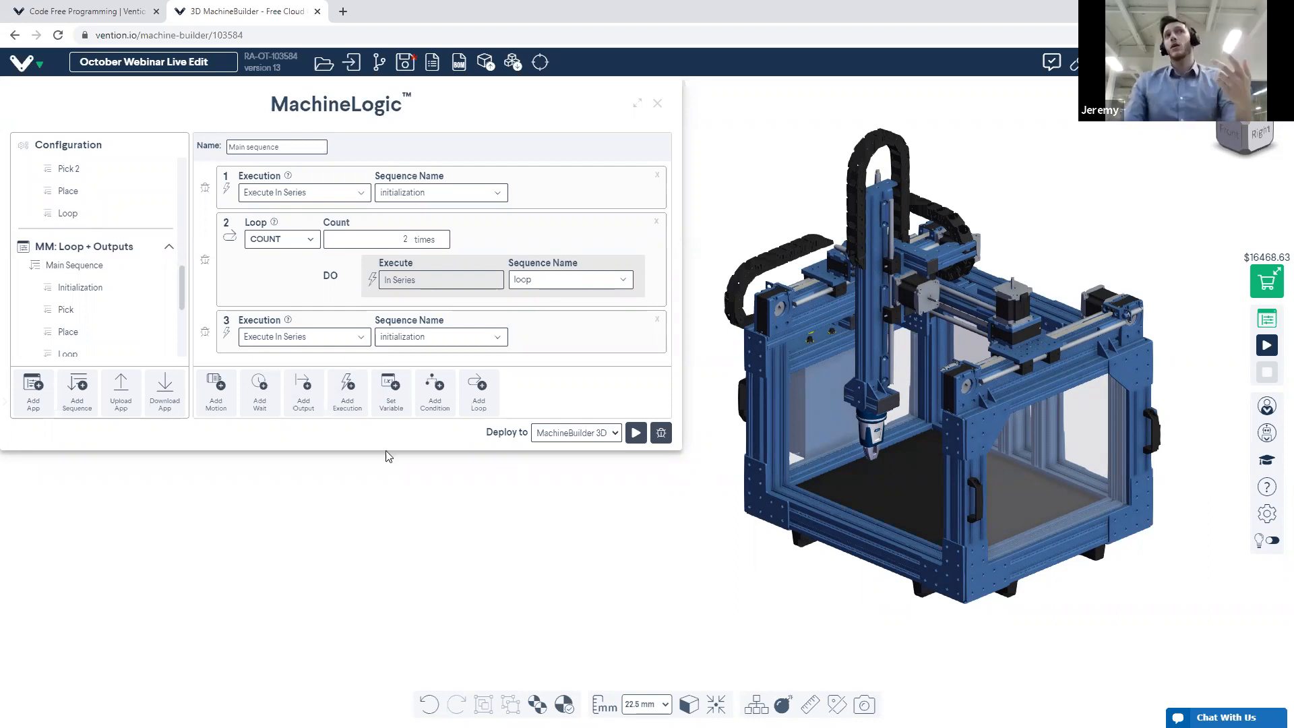
Download the App: Variables application from MachineLogic as a JSON file
scroll(111, 318, "up", 2)
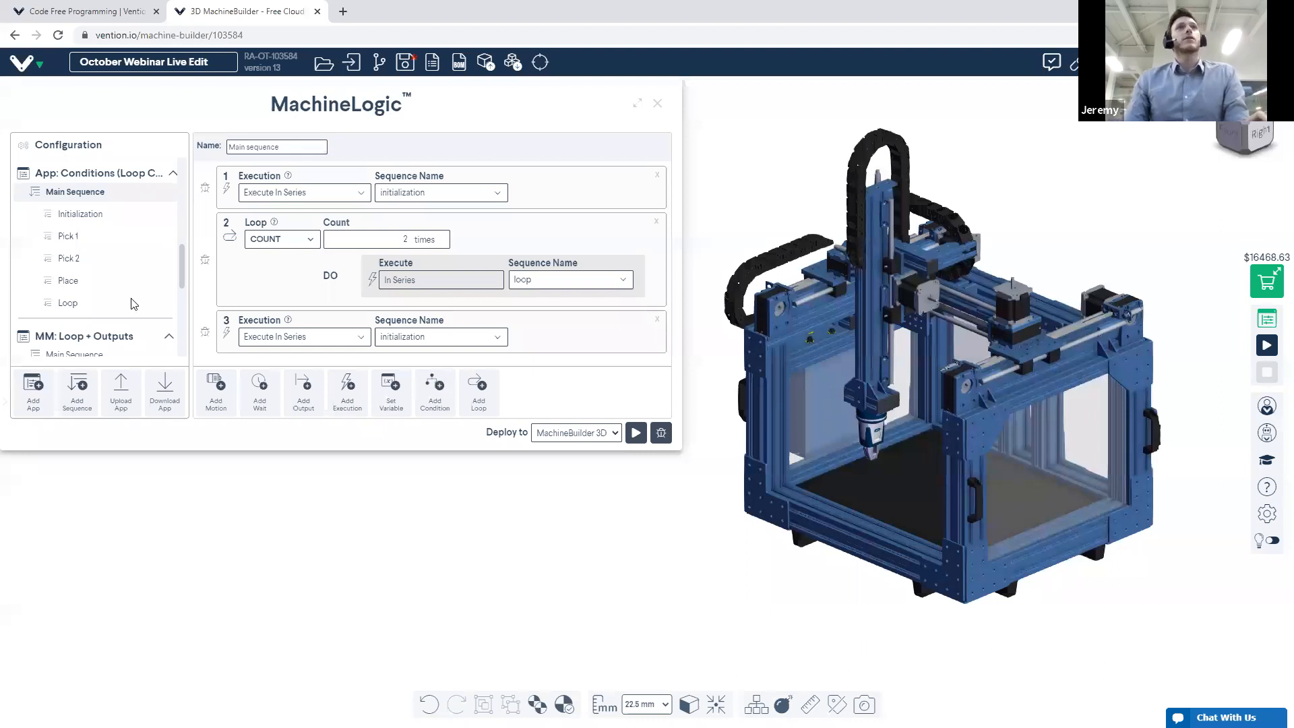
scroll(133, 304, "up", 6)
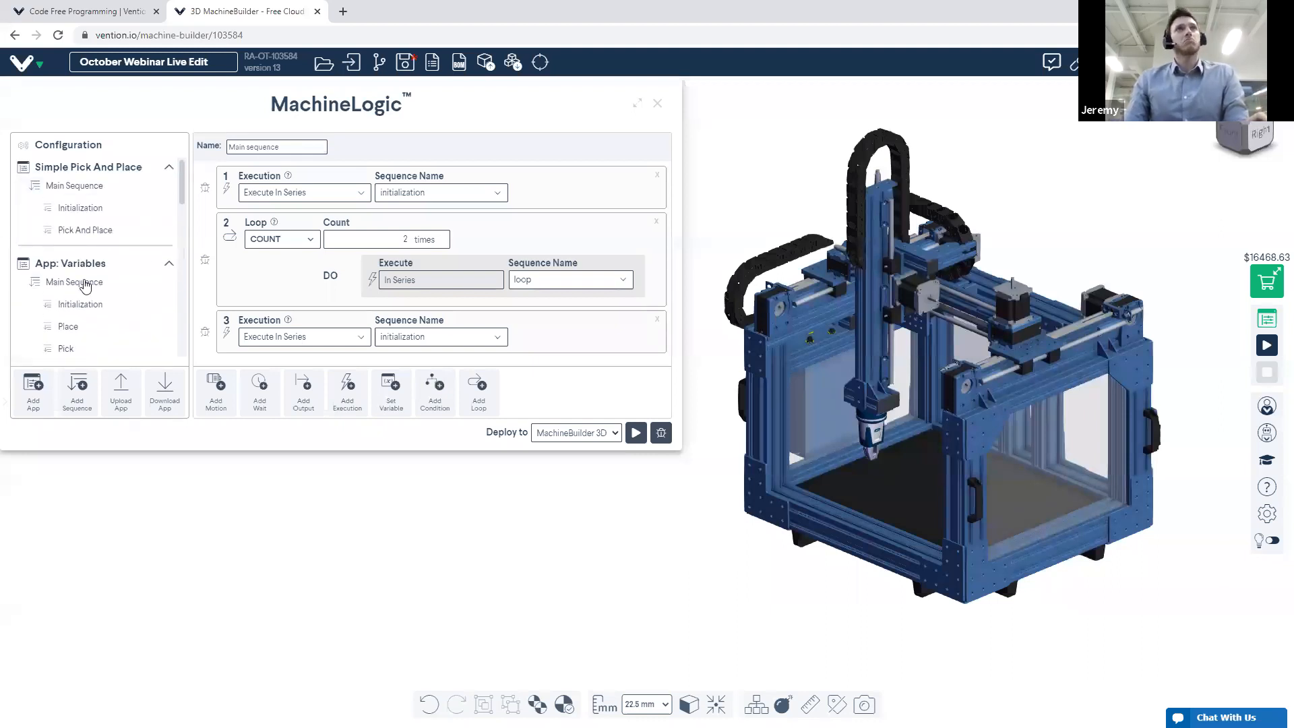
left_click(77, 264)
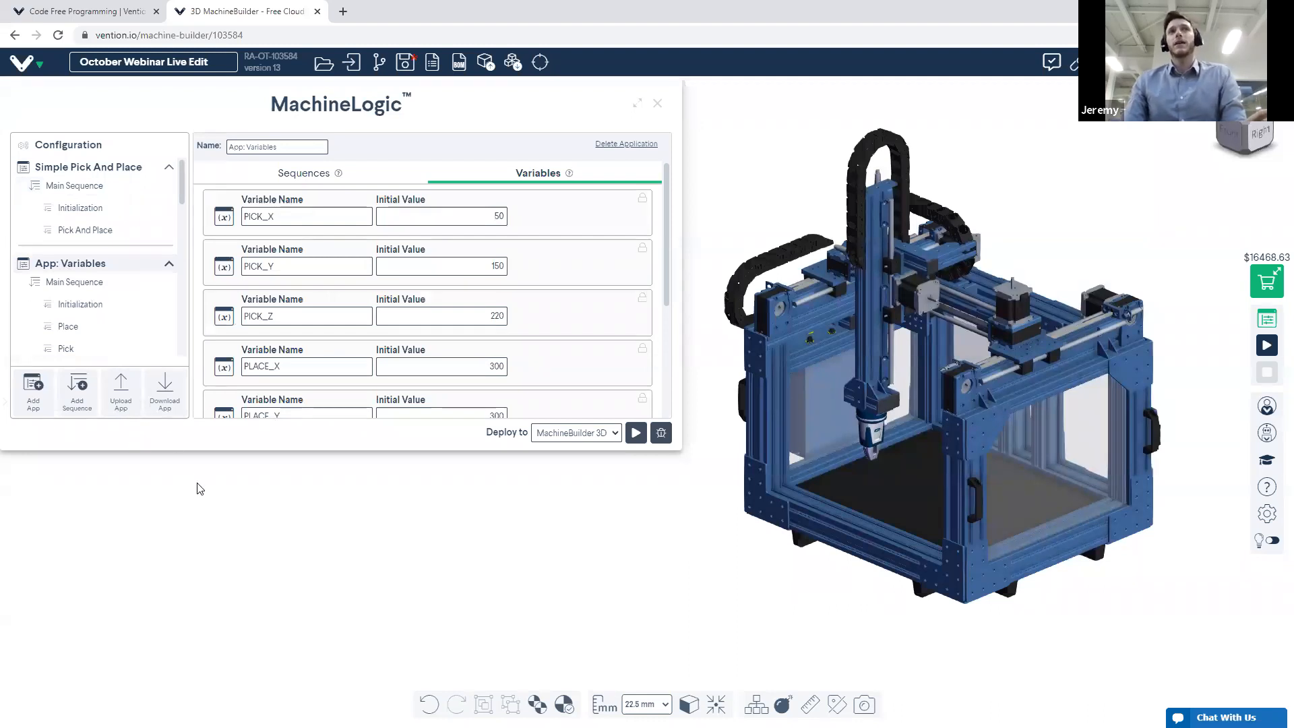
left_click(149, 392)
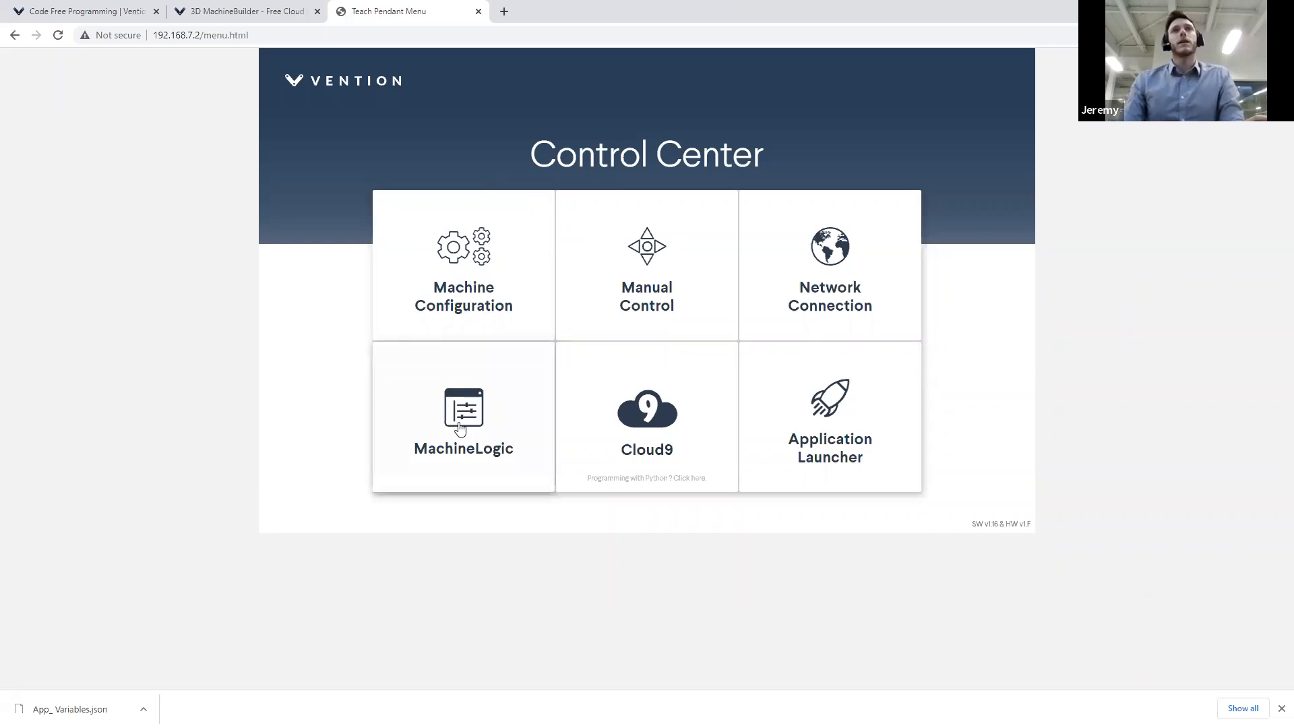
Open MachineLogic in the controller's Control Center and upload App_ Variables.json from the Downloads folder
left_click(460, 429)
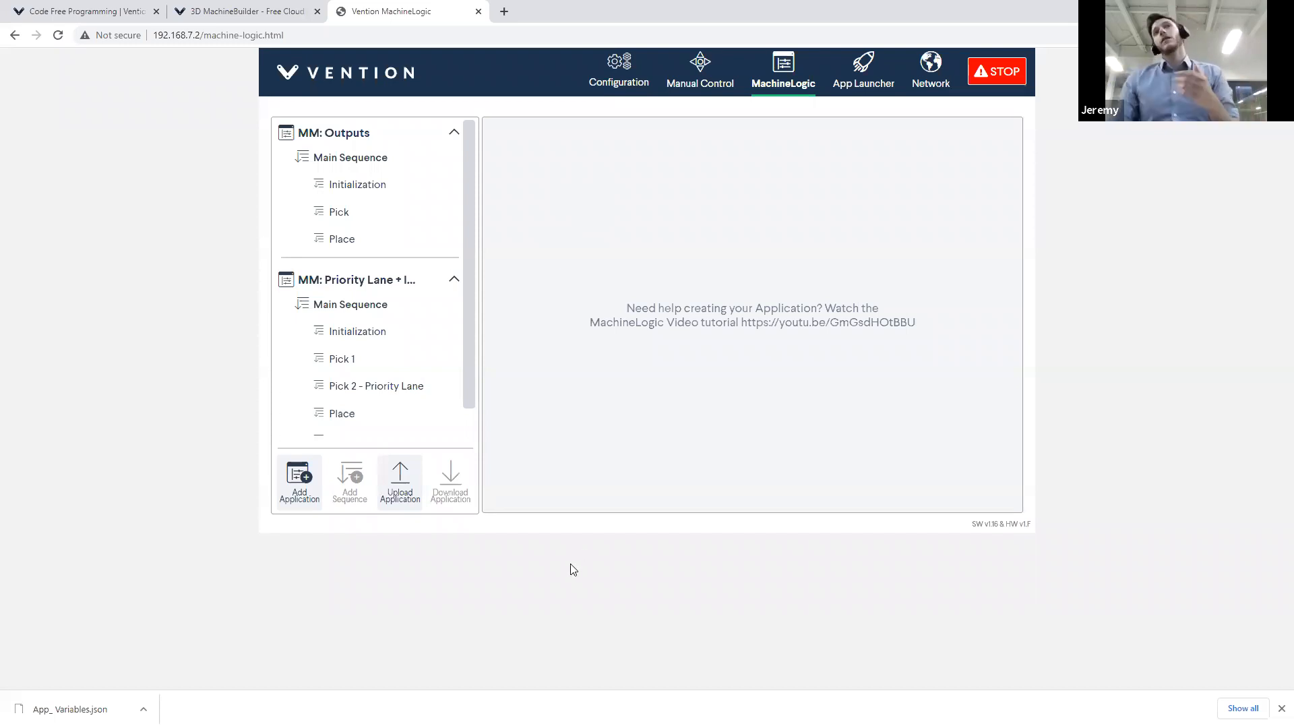
left_click(400, 480)
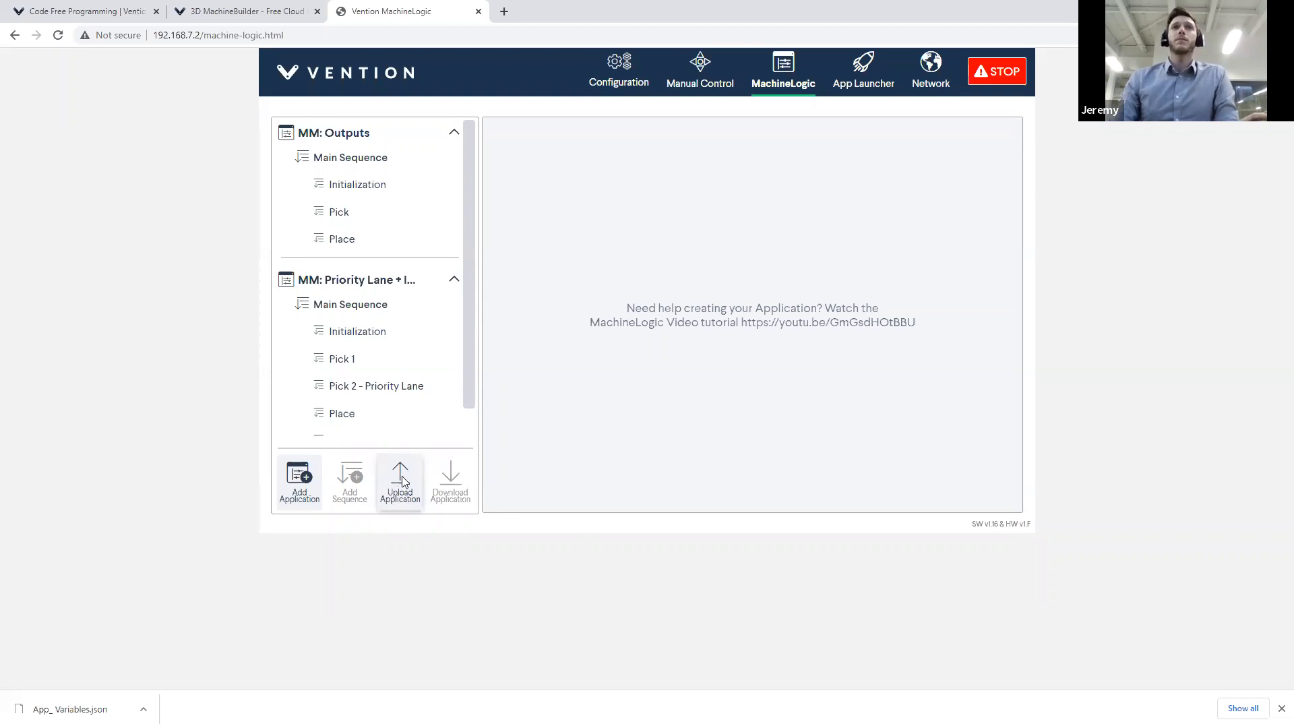
left_click(148, 113)
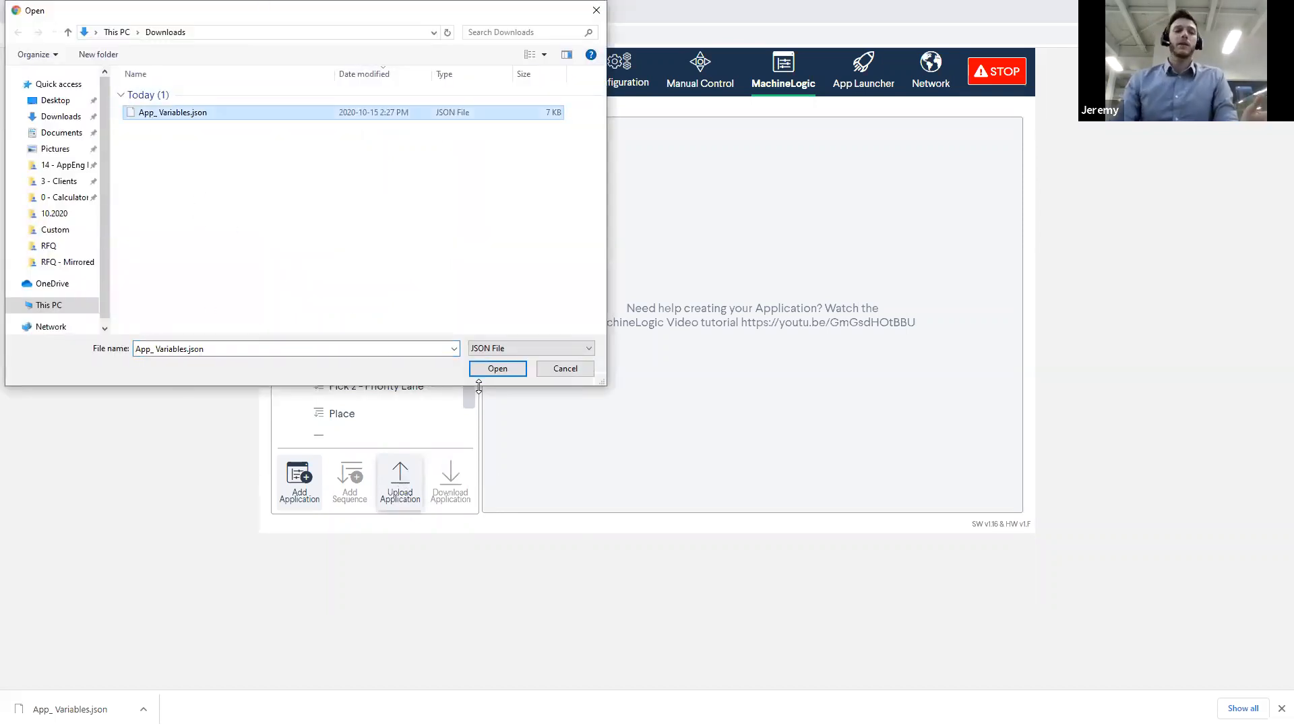
left_click(497, 369)
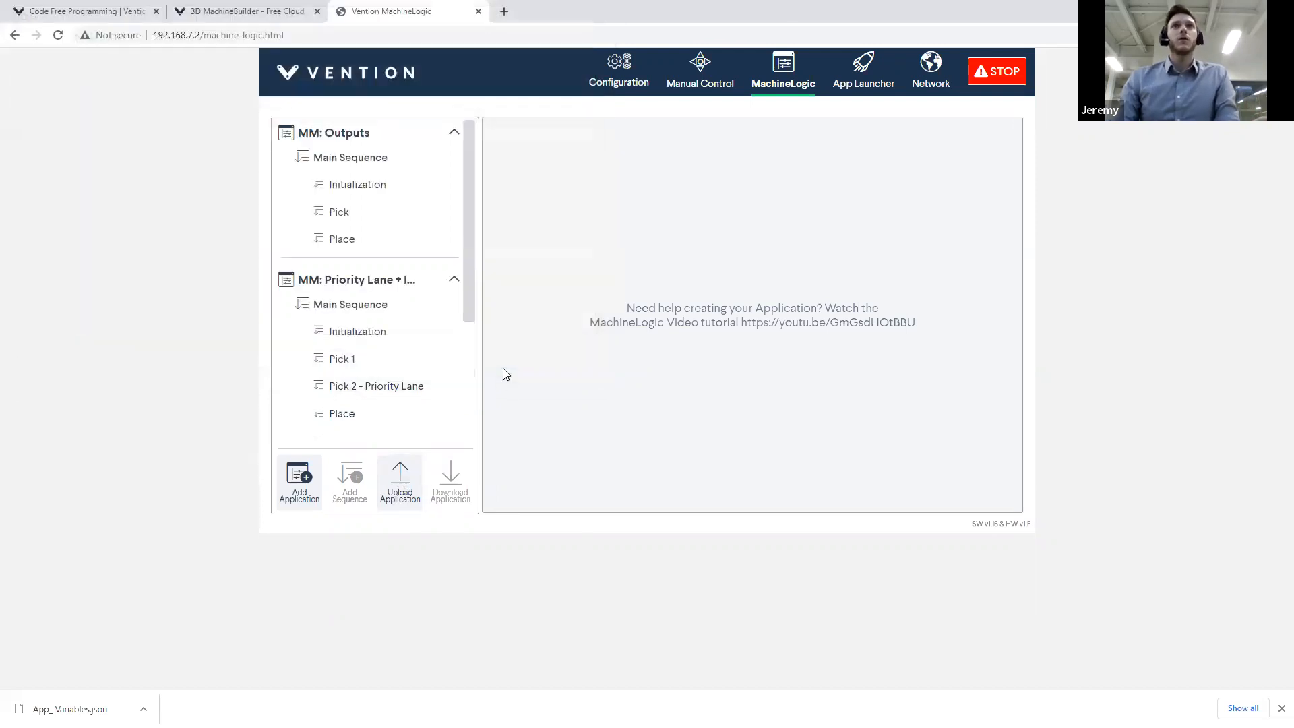
left_click_drag(470, 303, 467, 426)
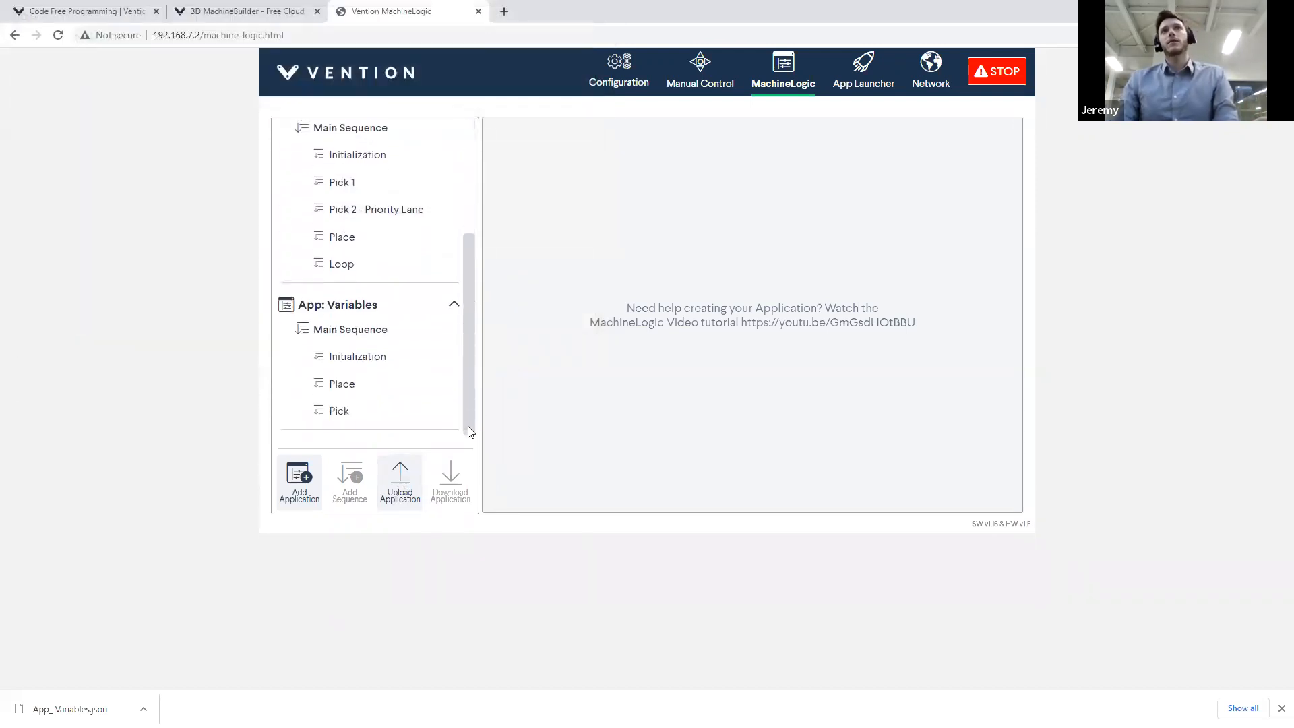
Review the uploaded App: Variables main, Pick and Place sequences and check the machine's drive configuration
left_click(334, 331)
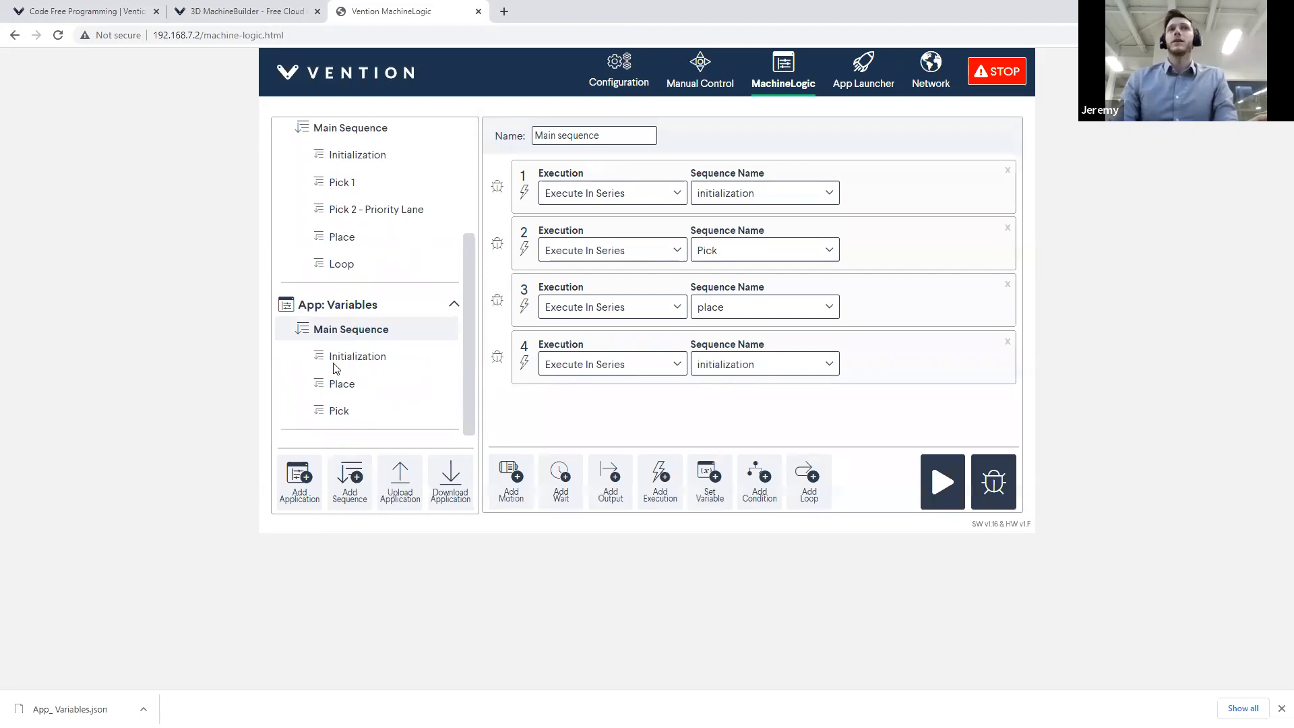
left_click(336, 408)
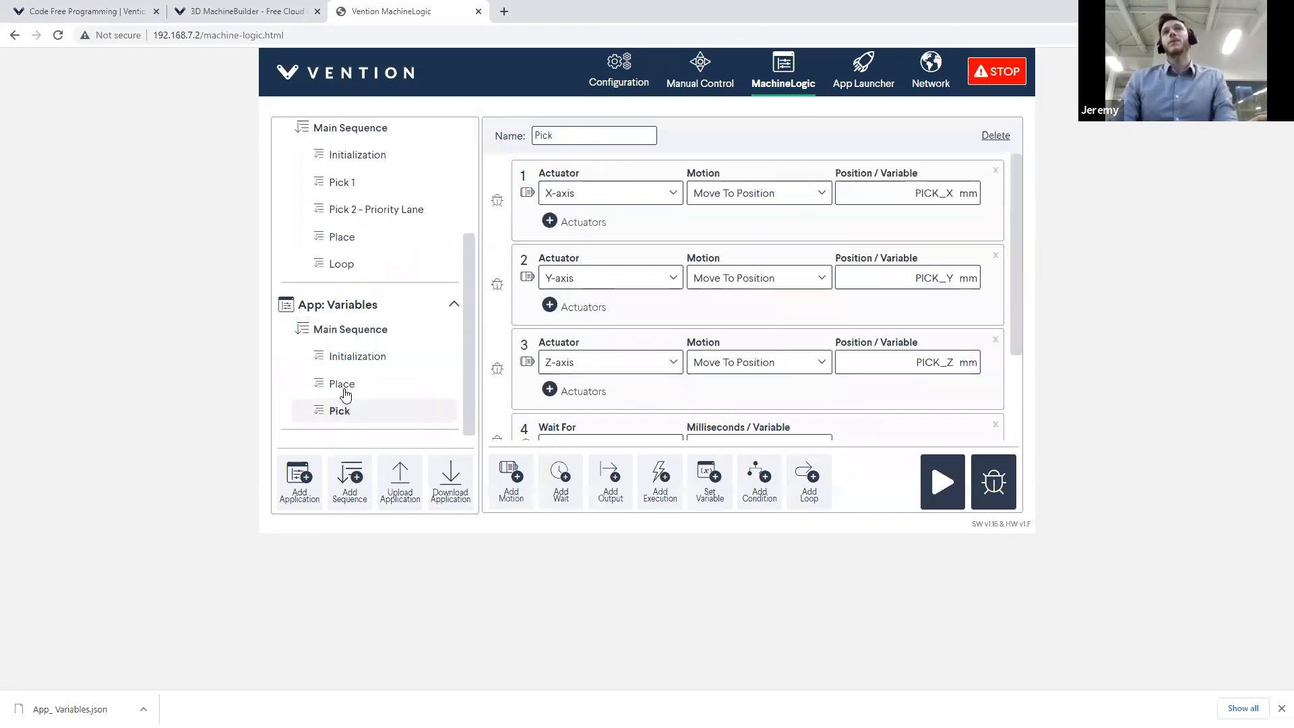
left_click(341, 386)
left_click(359, 330)
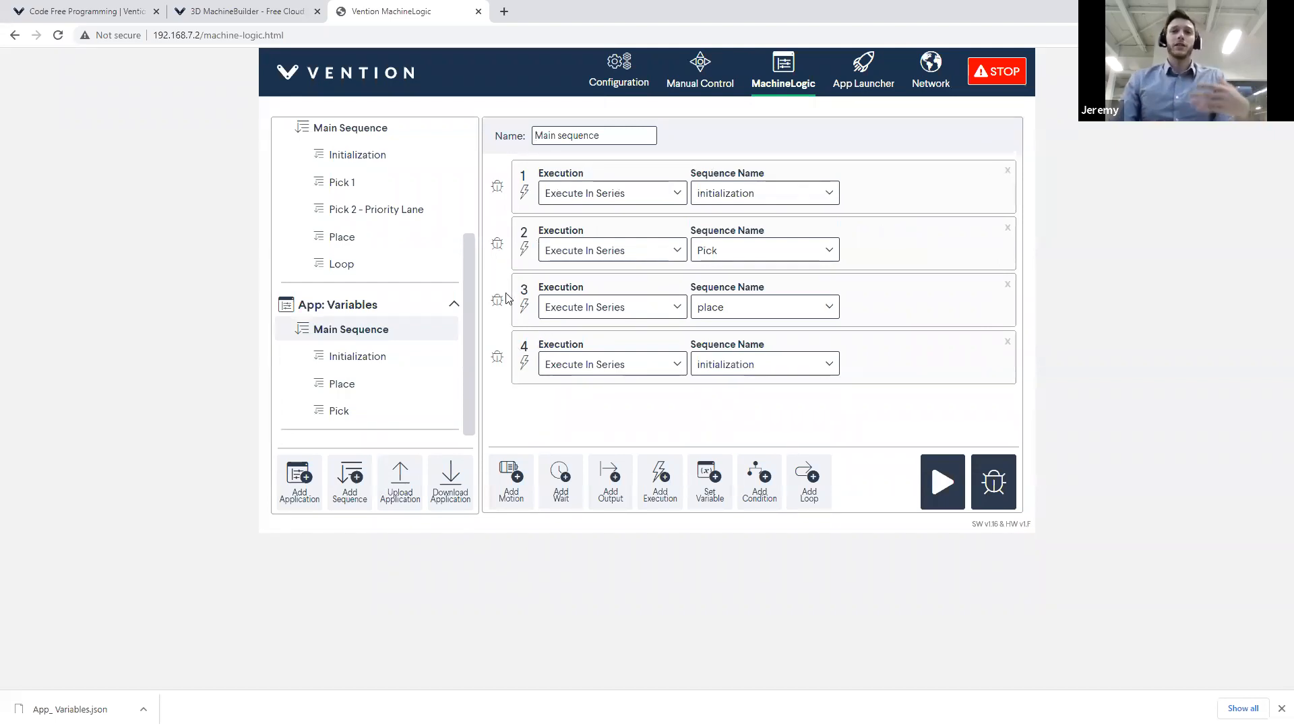
left_click(623, 74)
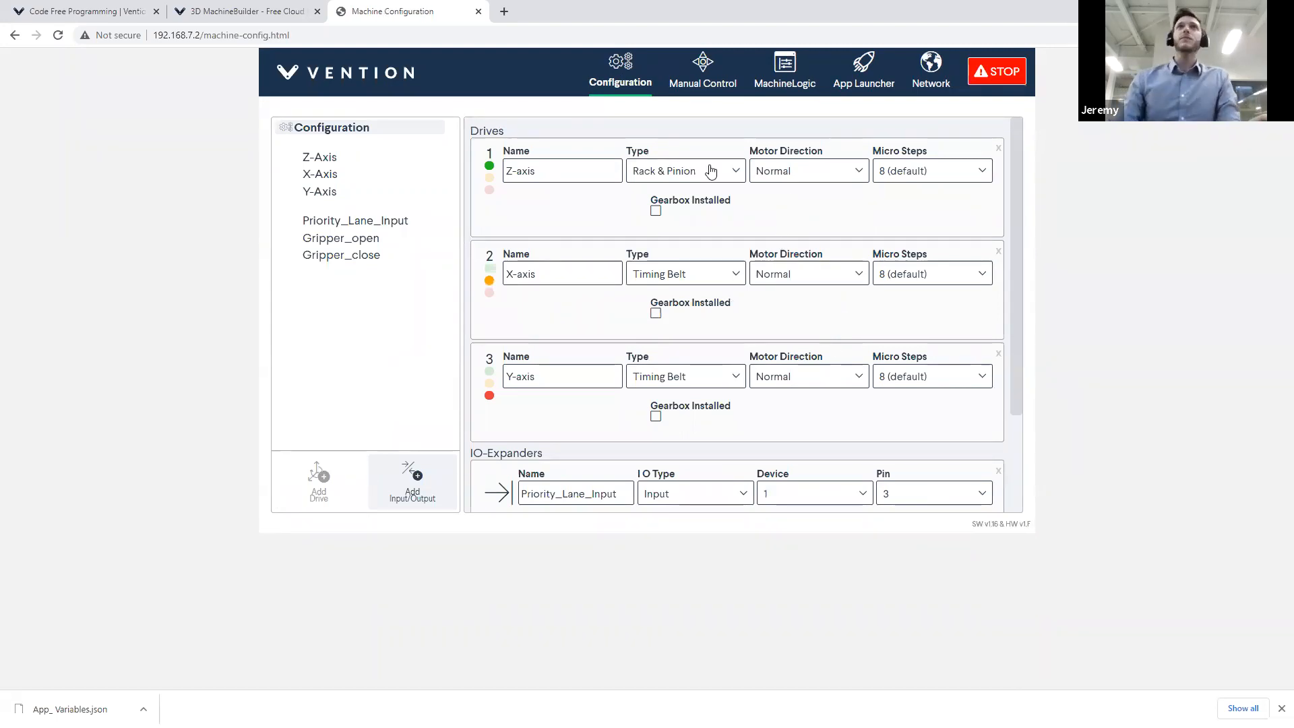
left_click(782, 70)
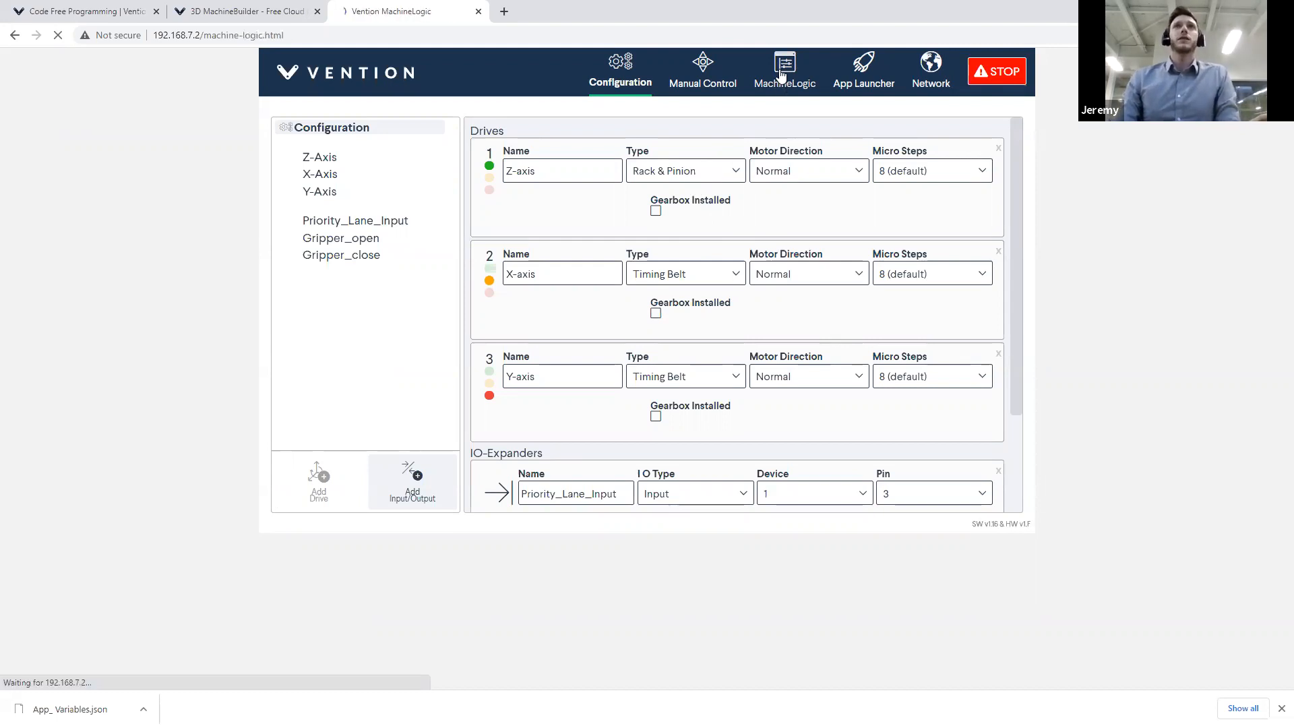
Open the main sequence of App: Variables on the controller and run it on the physical machine
left_click_drag(465, 250, 341, 350)
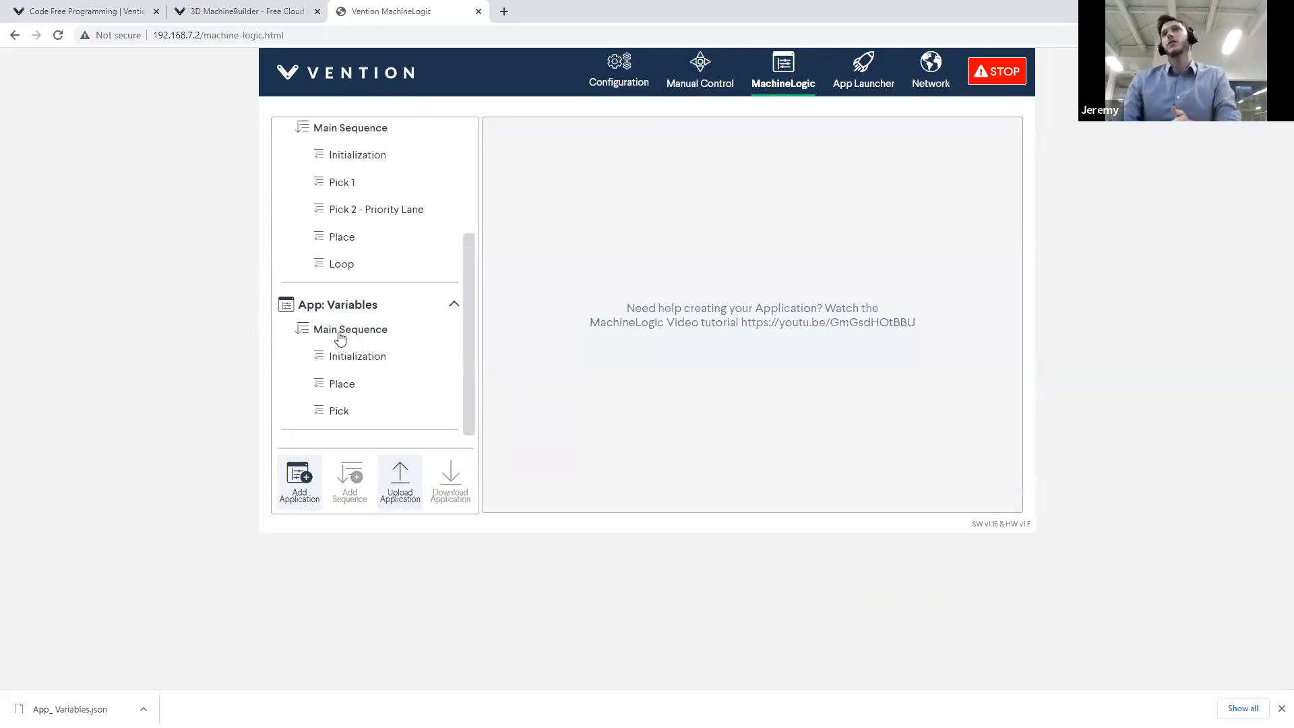
left_click(340, 334)
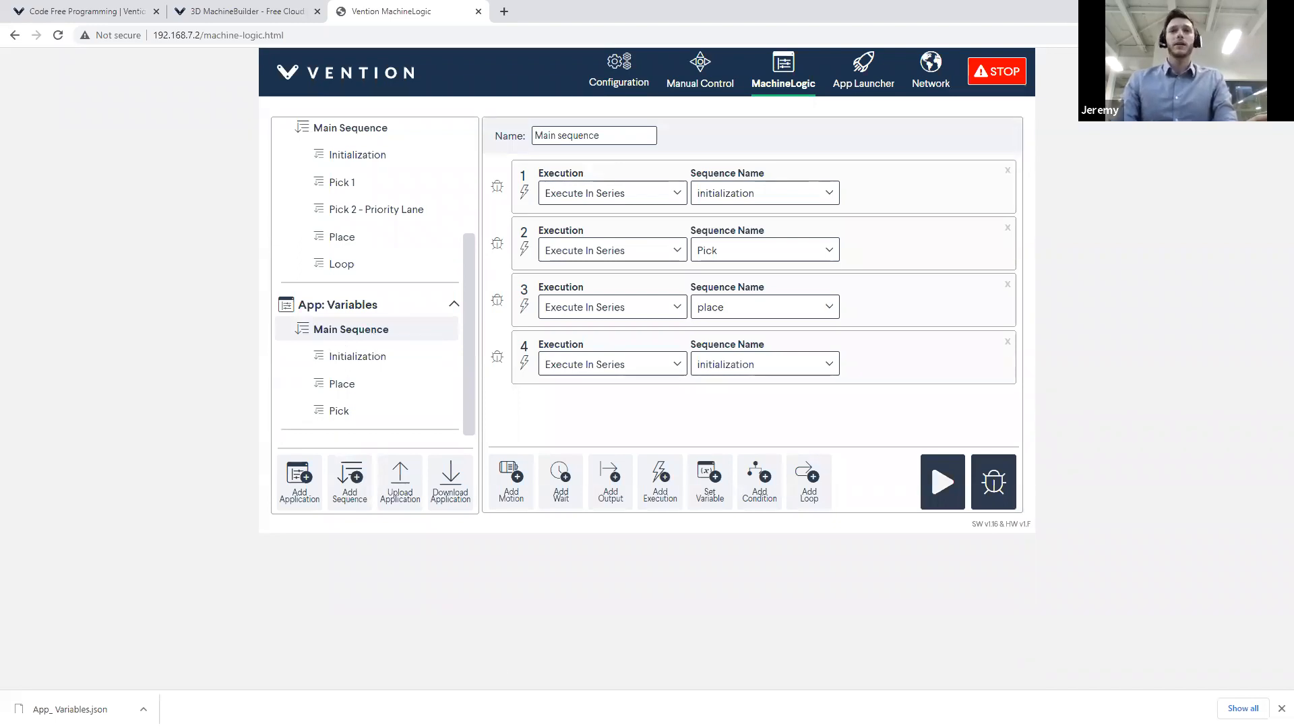
left_click(941, 481)
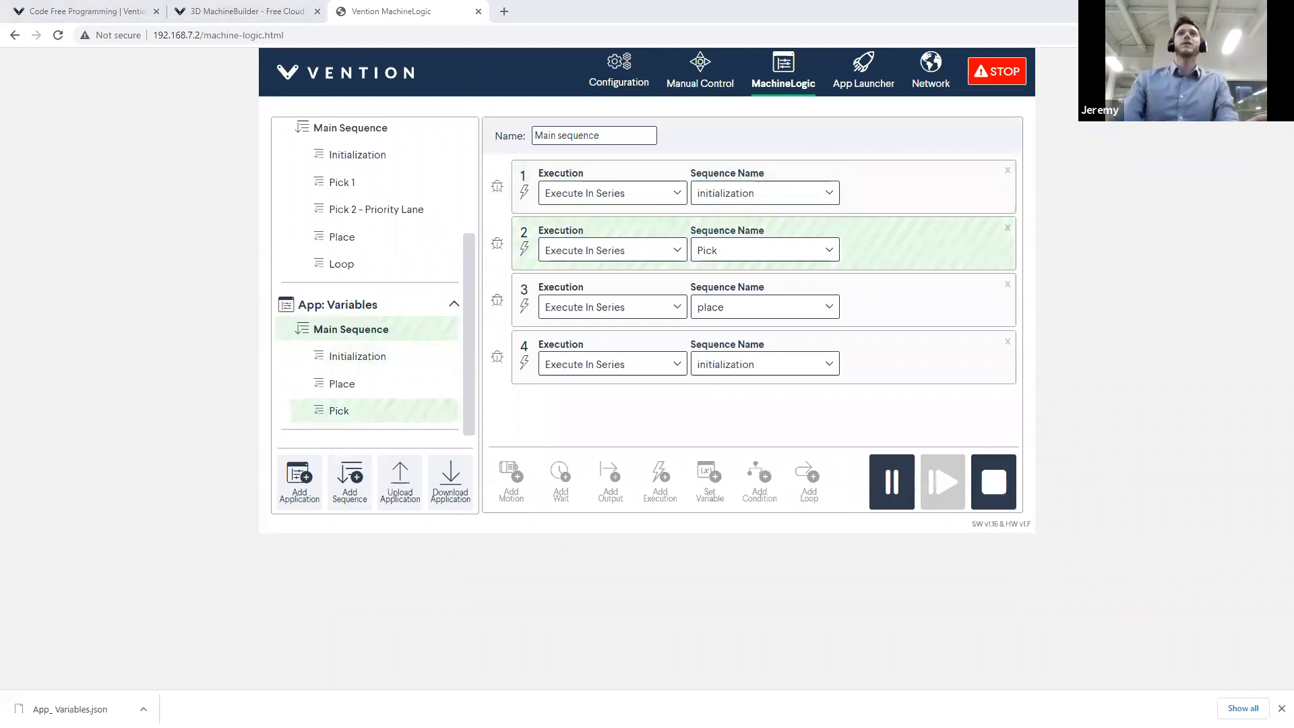
Switch to the Camera app to watch the machine execute the program, and return to MachineLogic in the browser
key("alt+Tab")
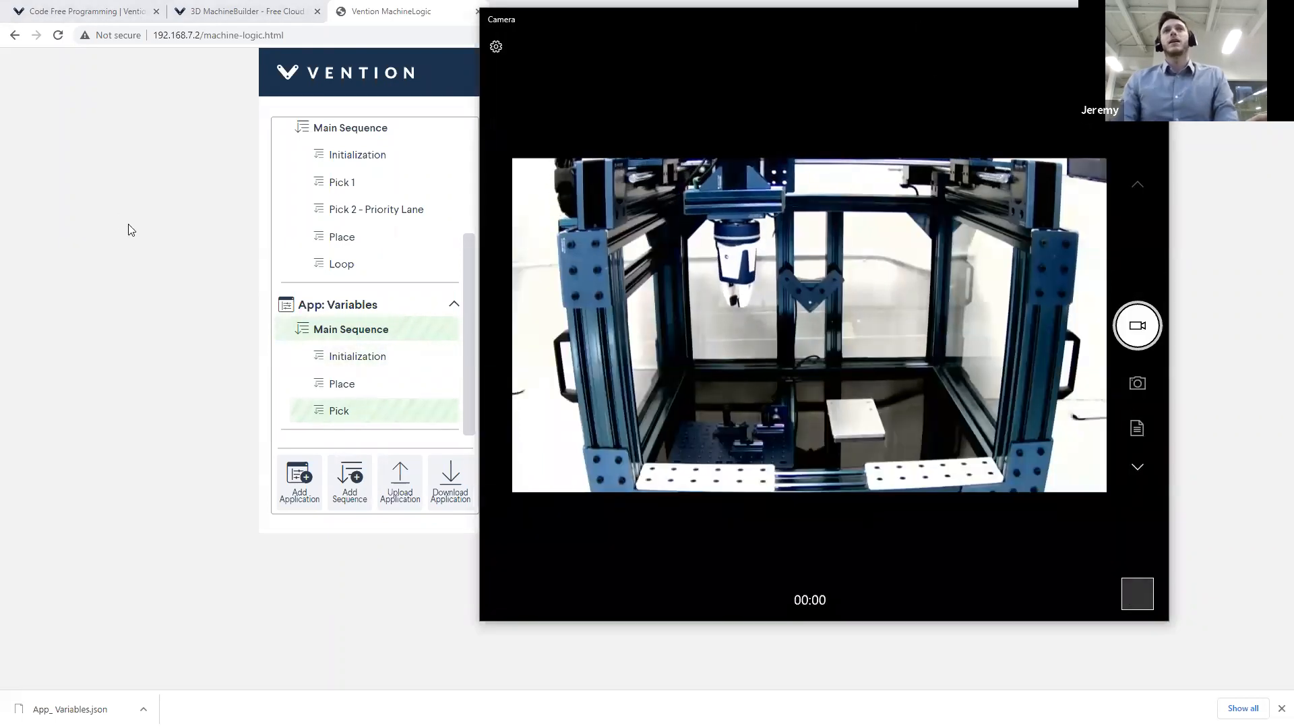
left_click(466, 363)
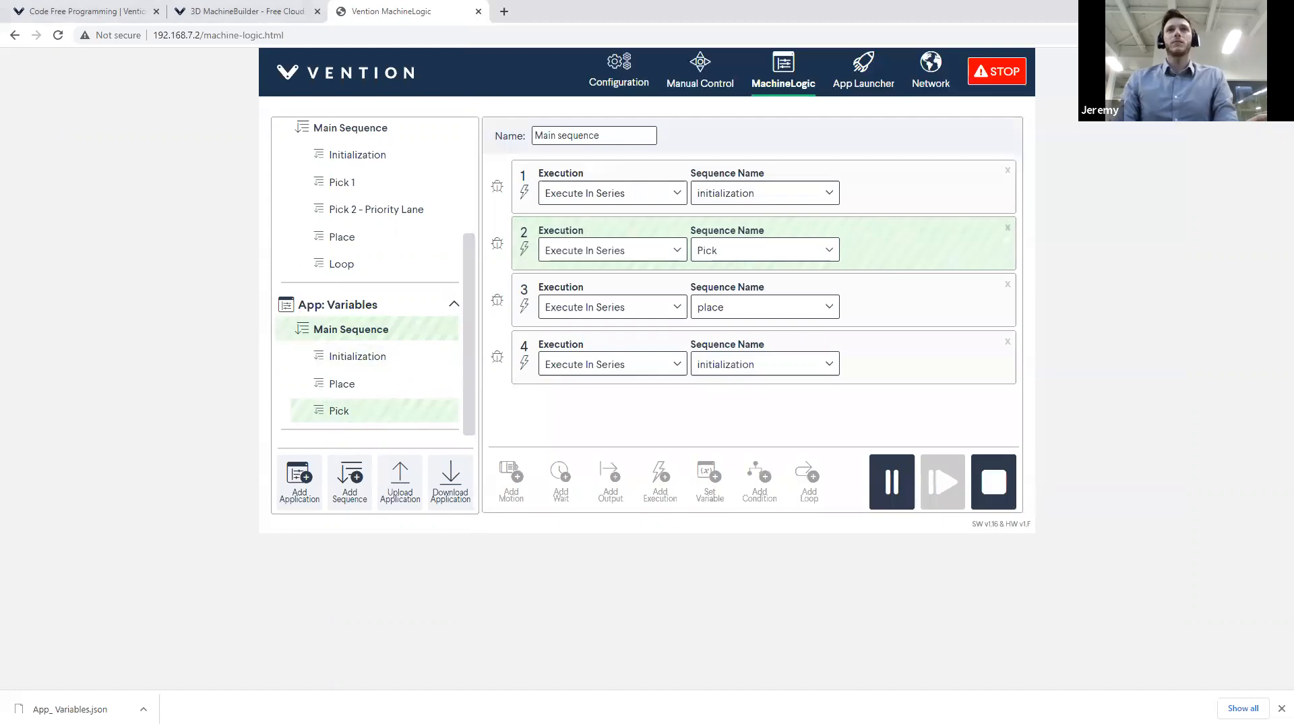
key("alt+Tab")
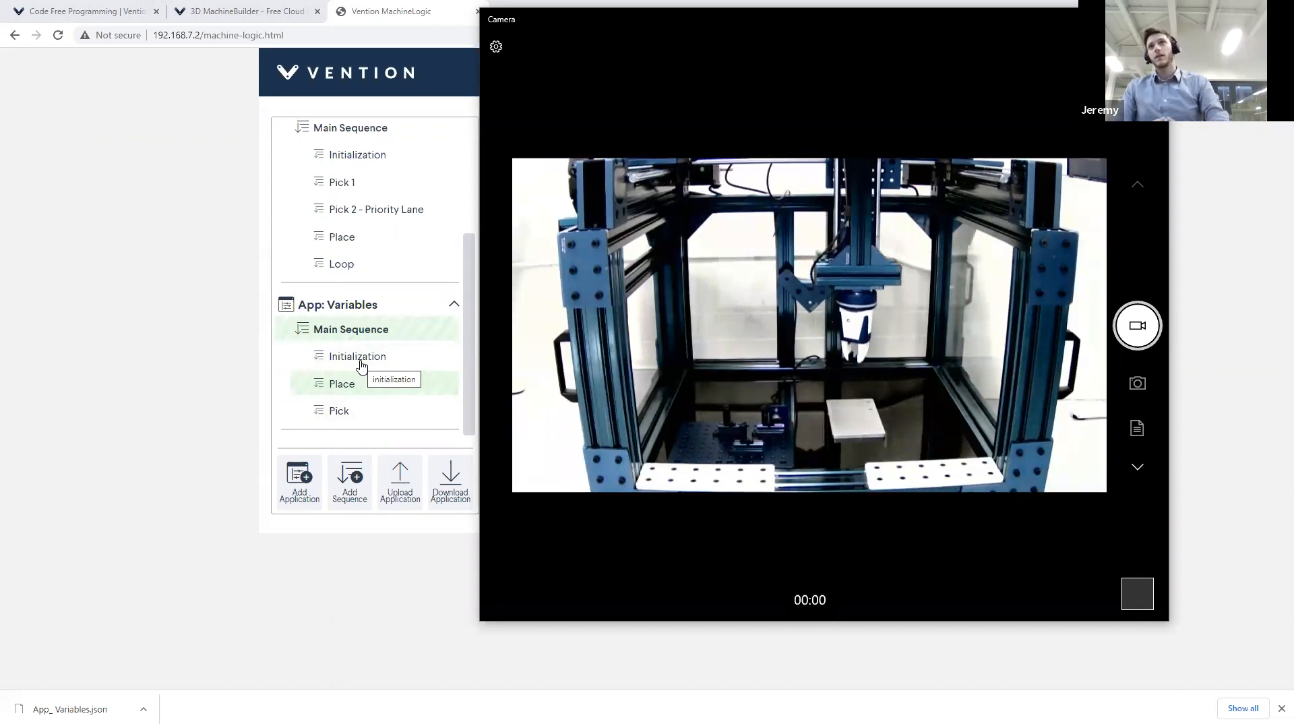
left_click(361, 361)
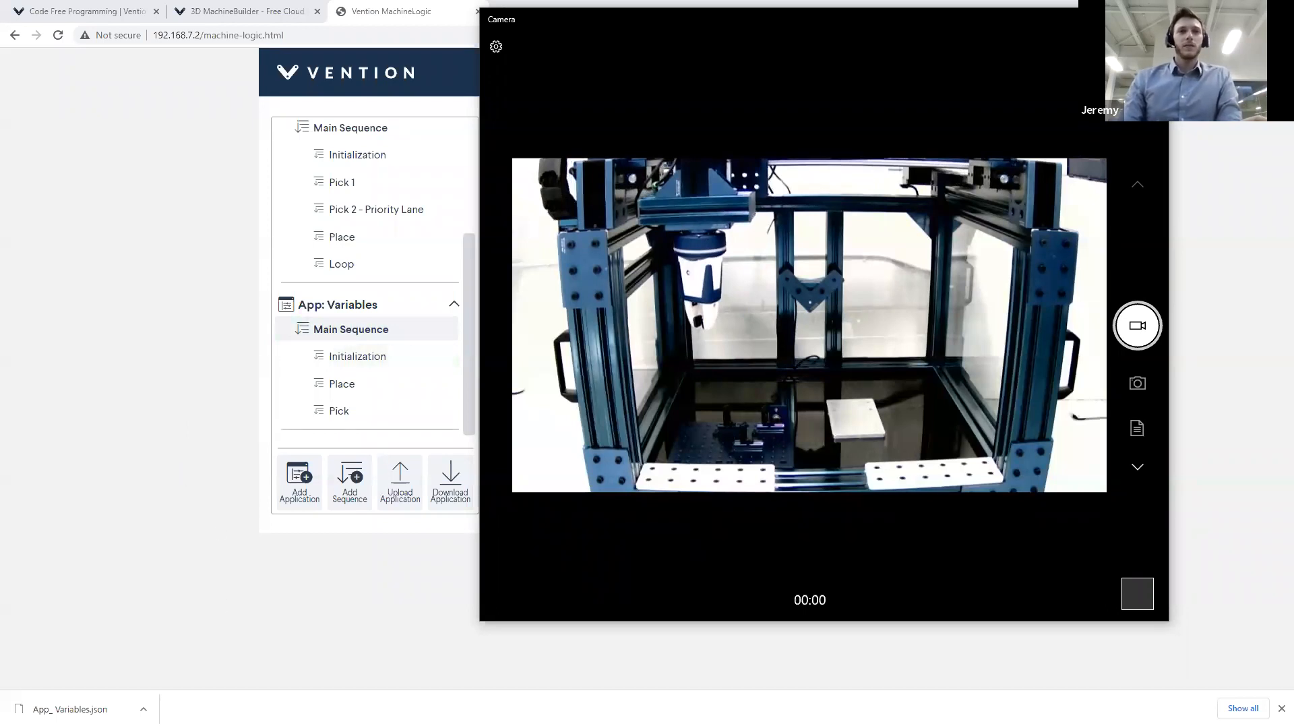
left_click(229, 256)
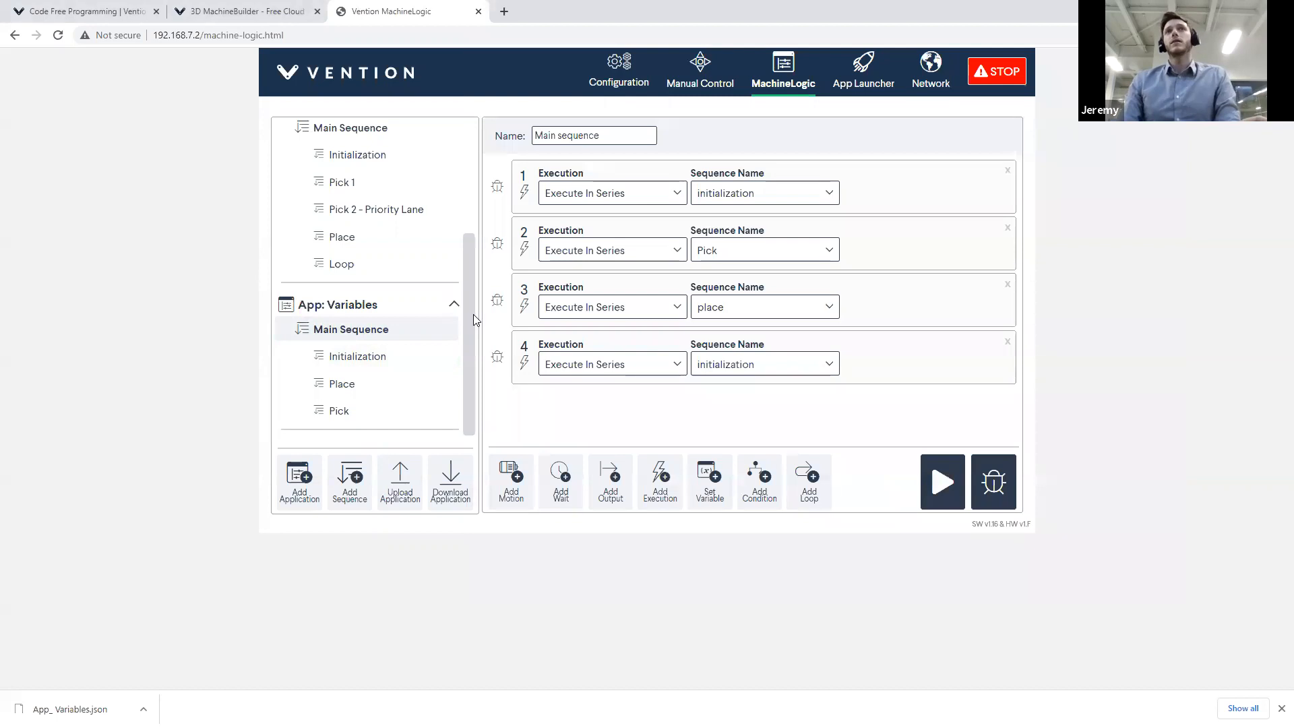
Examine the priority lane input and gripper outputs in the machine configuration, comparing with the MachineBuilder 3D design
scroll(469, 313, "up", 1)
left_click_drag(466, 218, 445, 88)
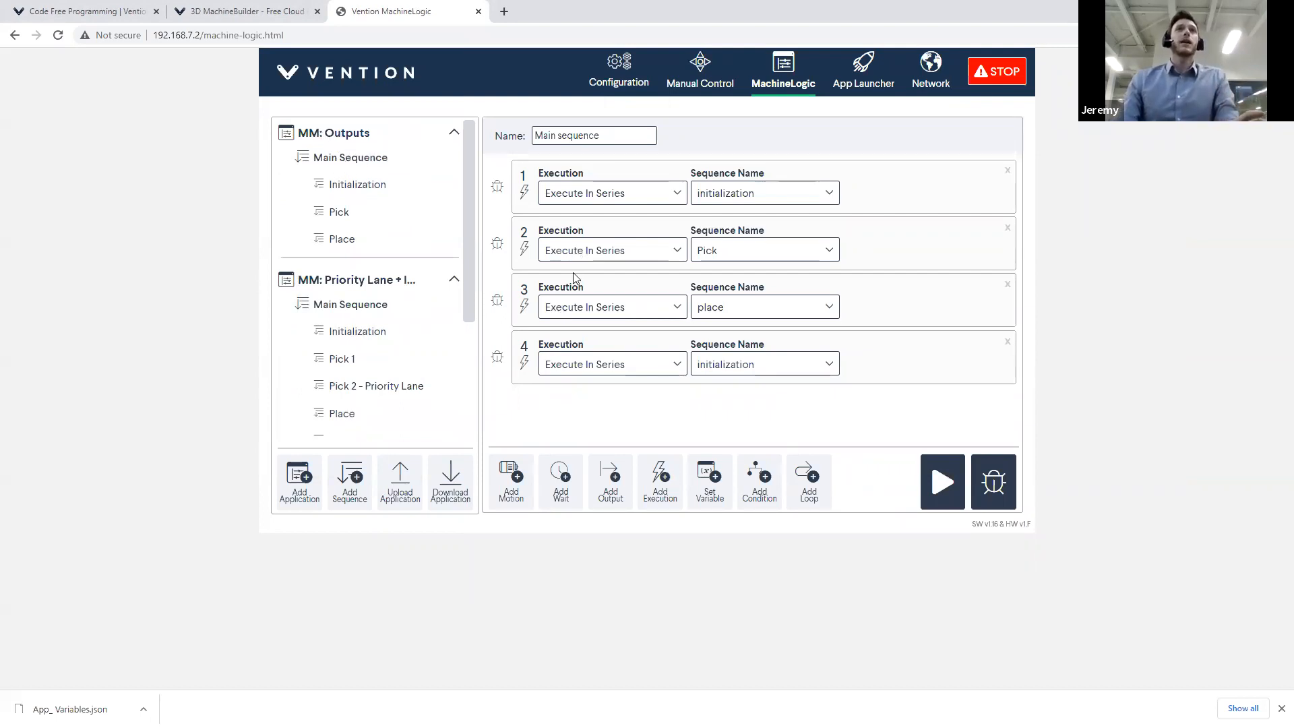
left_click(618, 71)
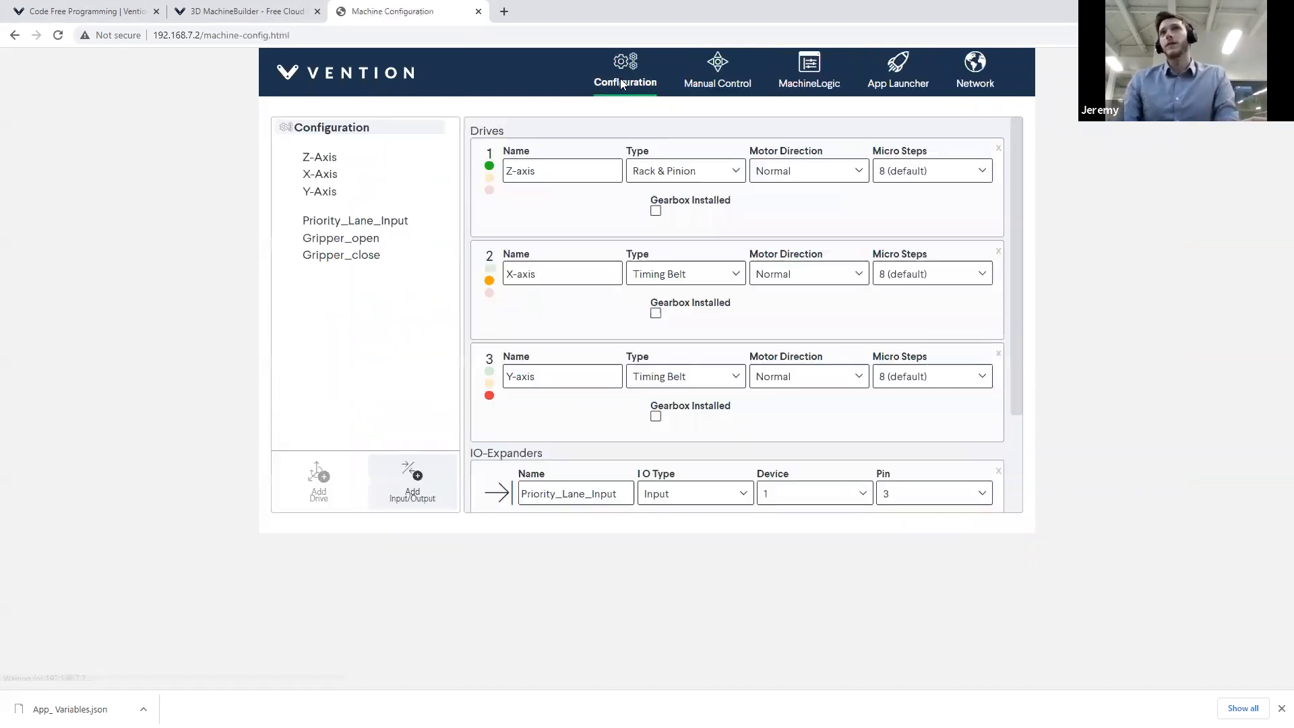
scroll(599, 483, "down", 2)
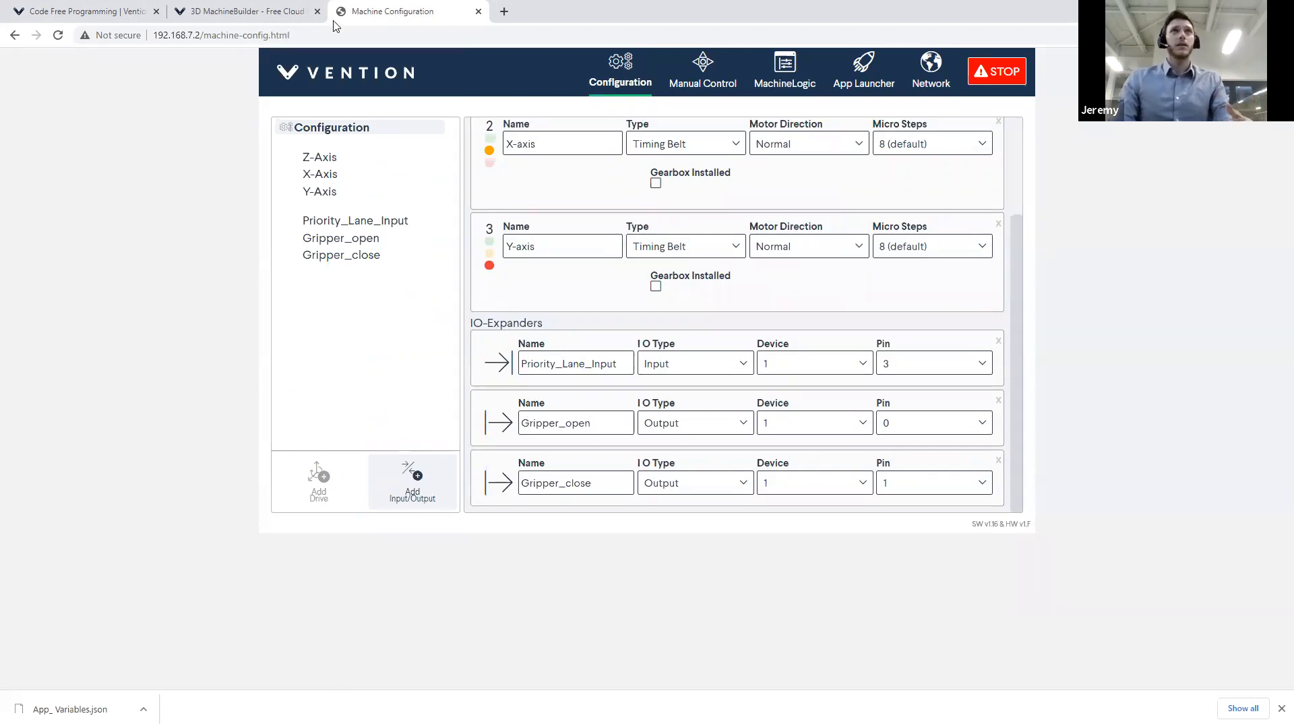
left_click(251, 12)
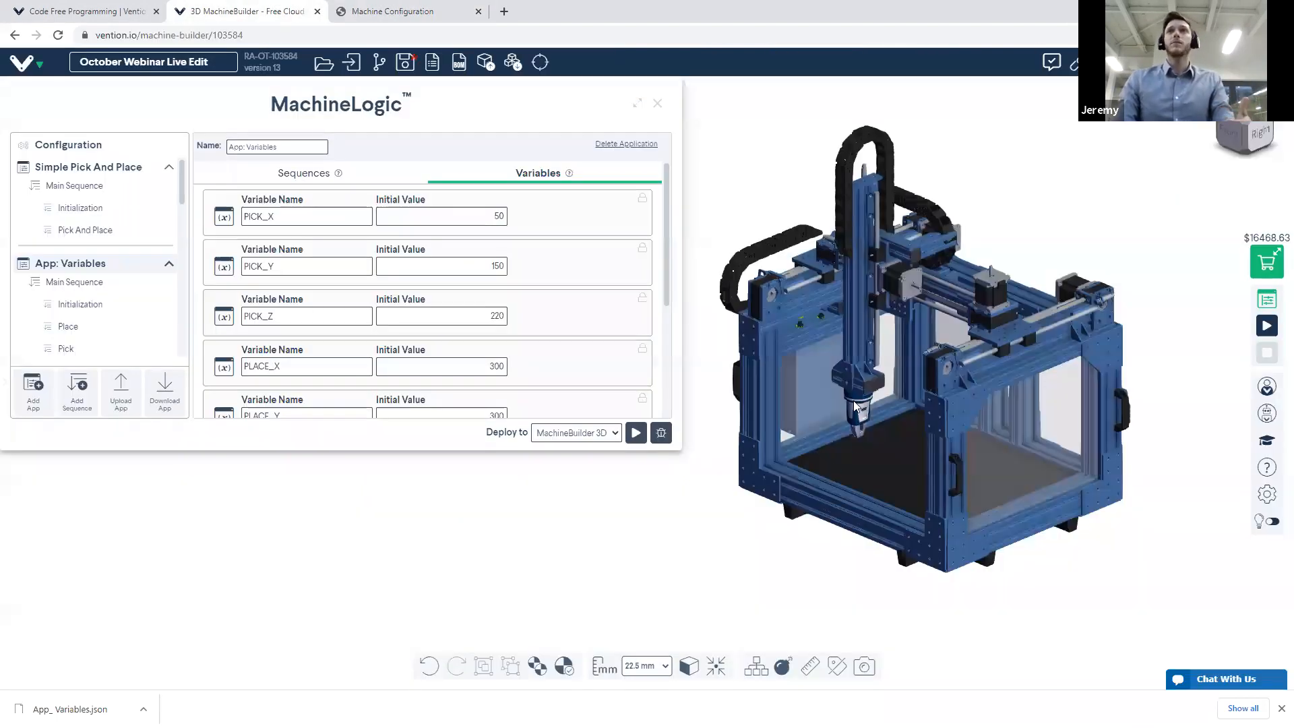
left_click(439, 19)
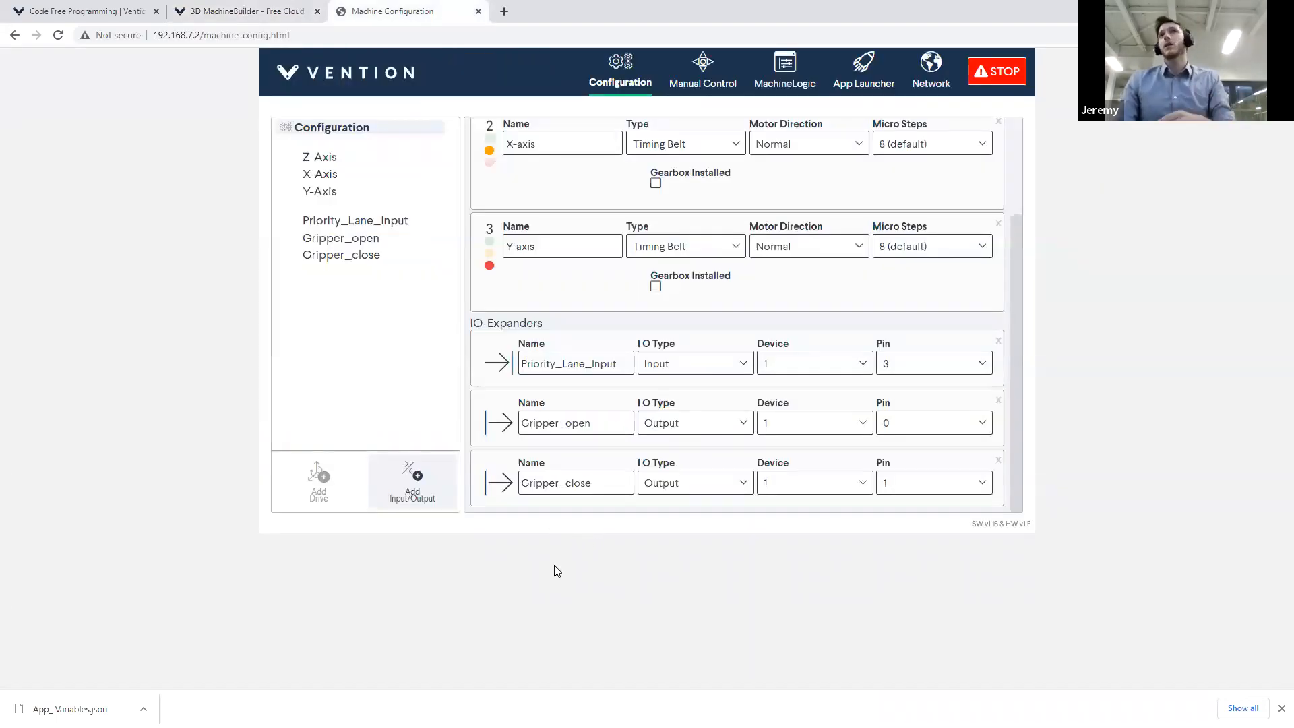
Open MachineLogic on the controller and review the main, initialization, pick and place sequences of MM: Outputs, including the gripper output commands
left_click(781, 81)
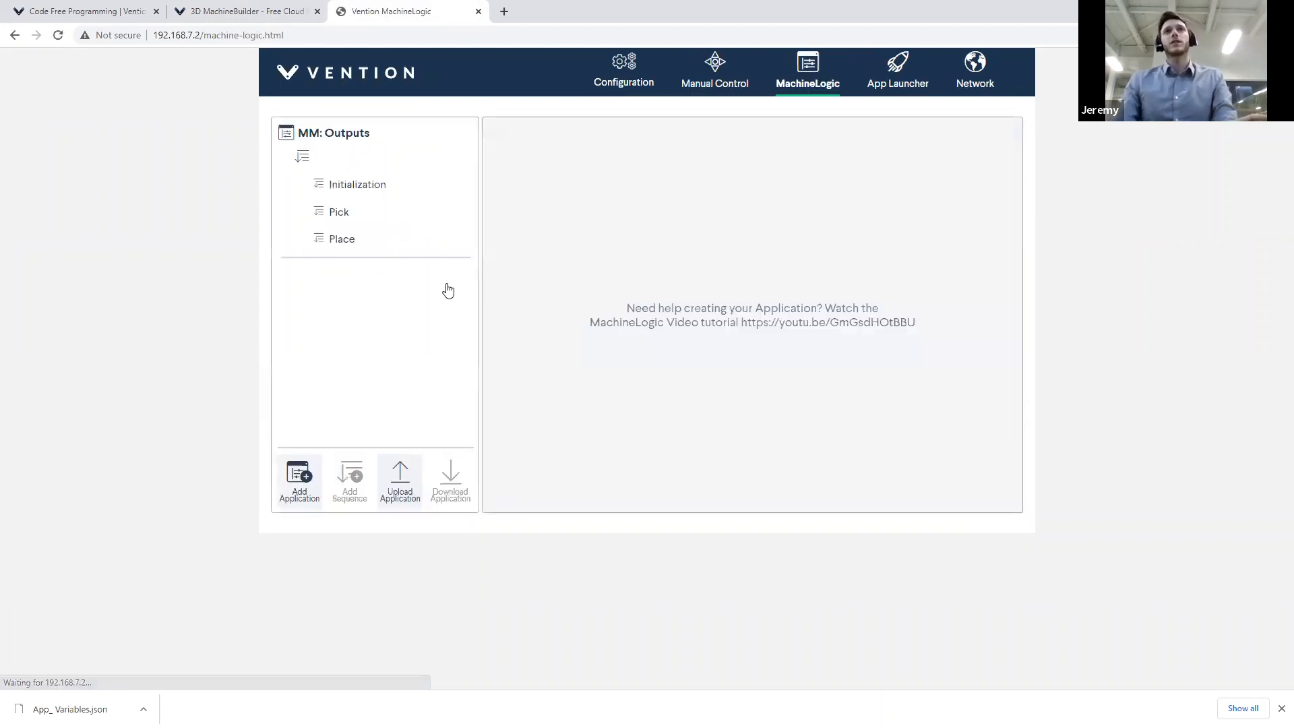
left_click(367, 162)
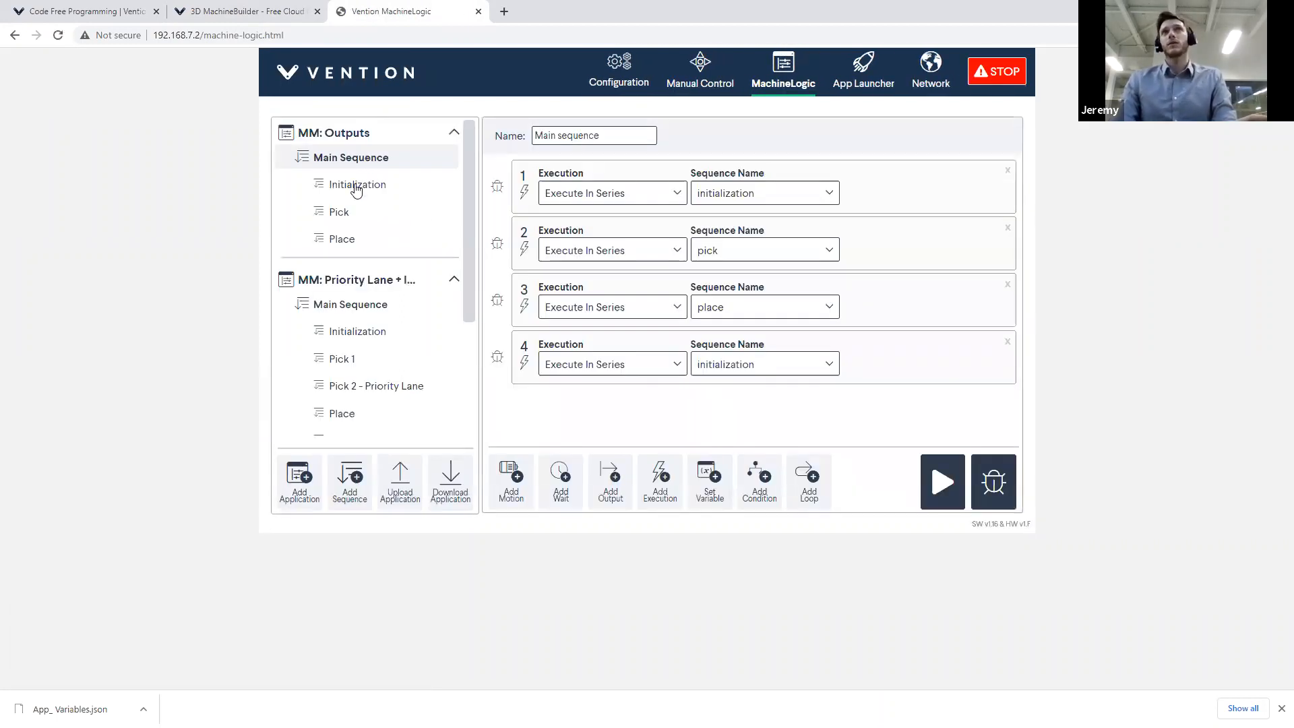
left_click(355, 185)
scroll(667, 312, "down", 2)
scroll(667, 312, "up", 2)
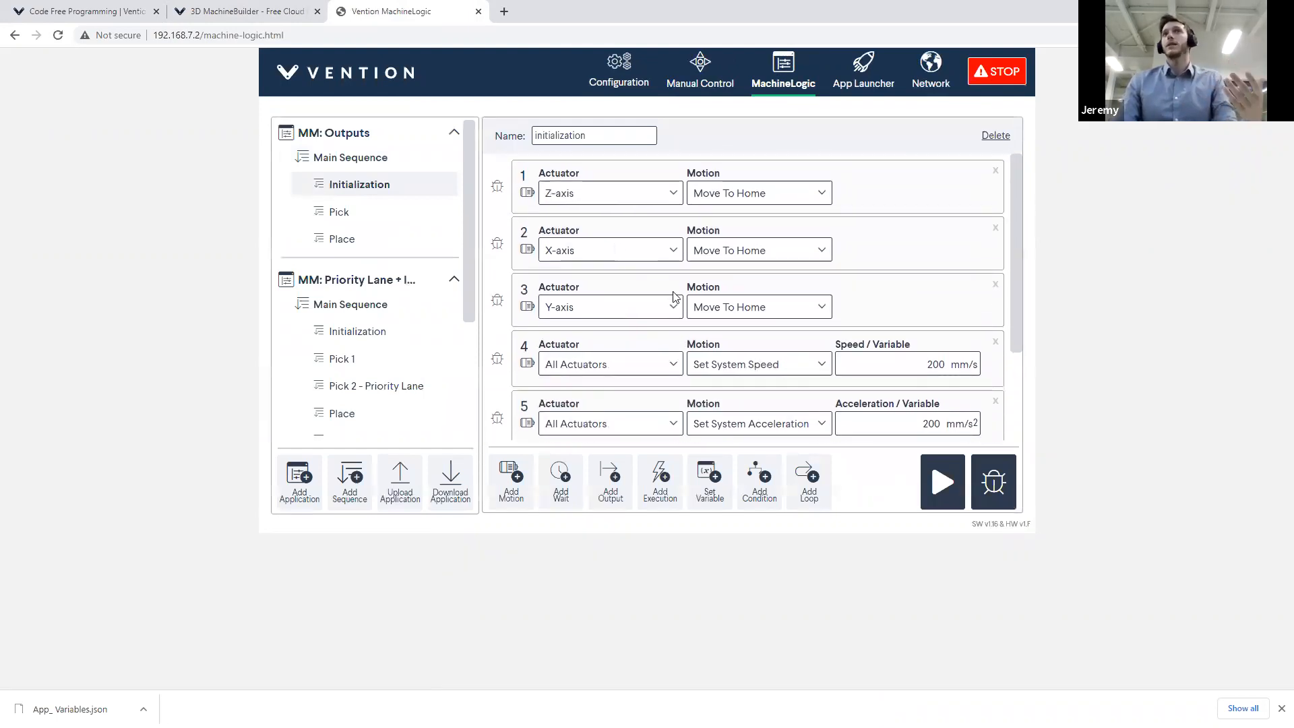
scroll(674, 297, "down", 3)
scroll(674, 297, "up", 2)
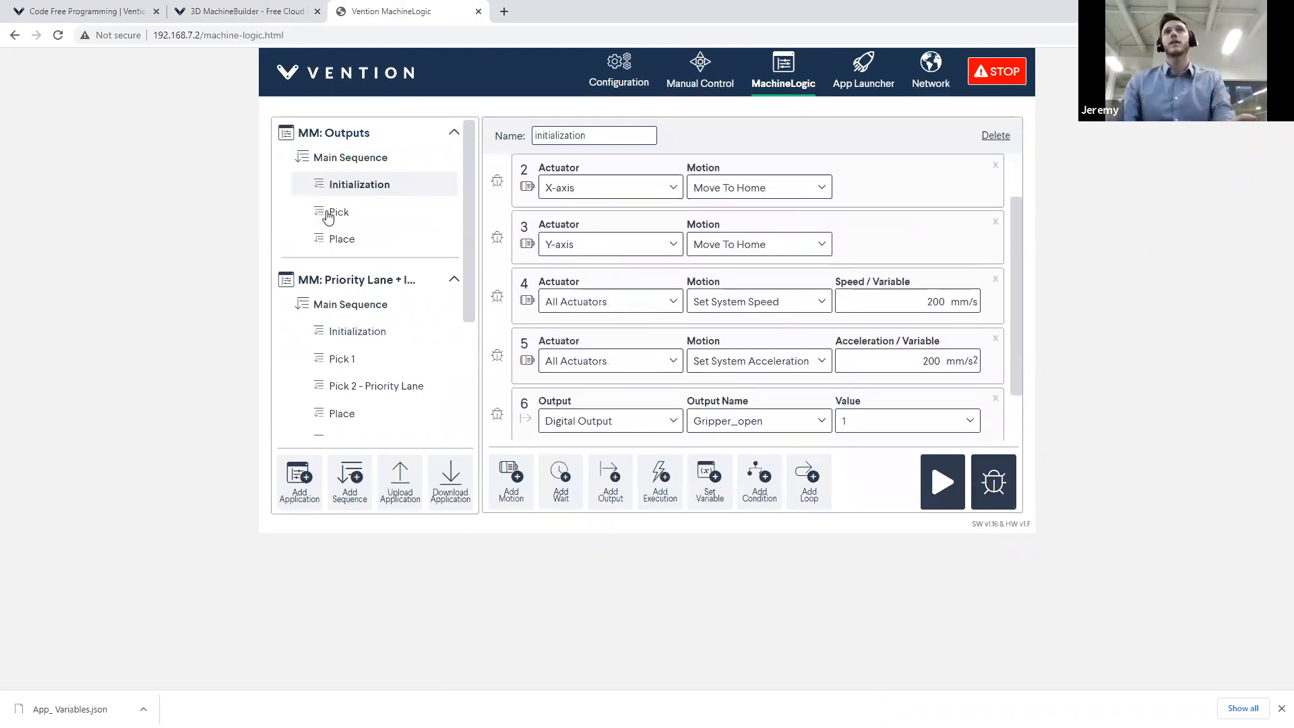
left_click(338, 211)
scroll(762, 364, "down", 3)
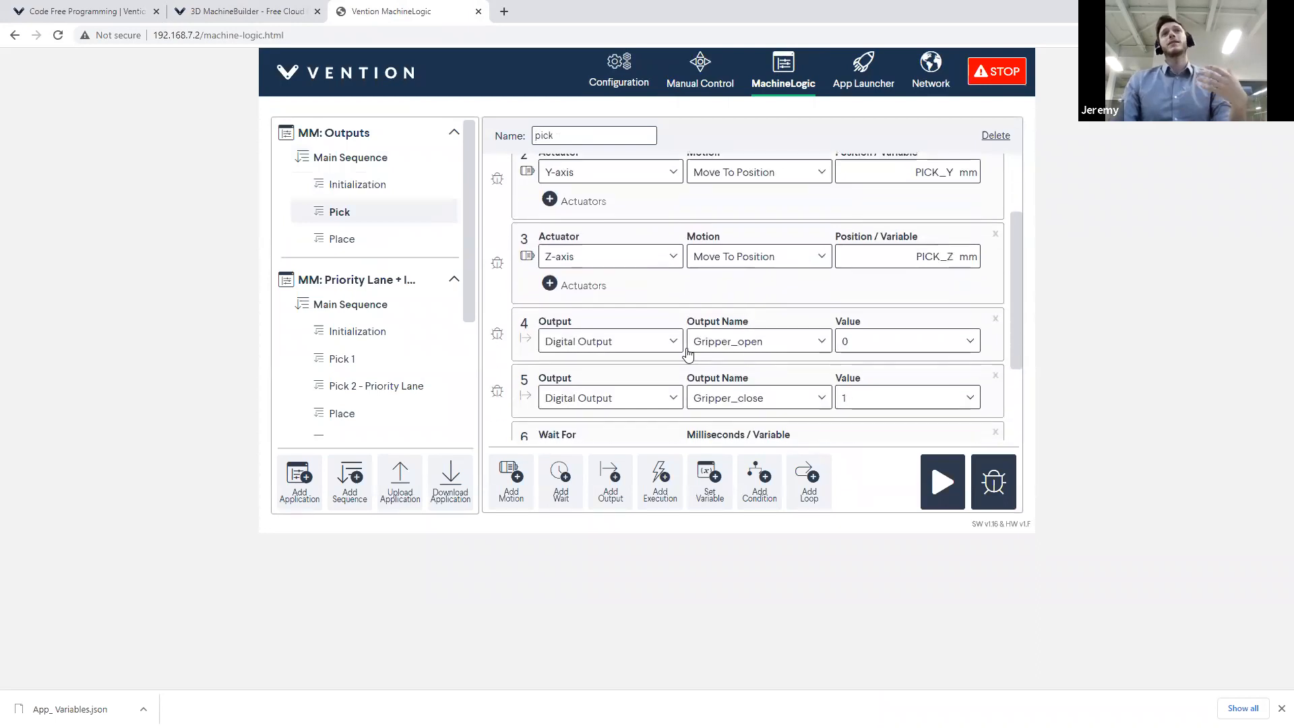
scroll(661, 384, "up", 2)
scroll(725, 294, "down", 2)
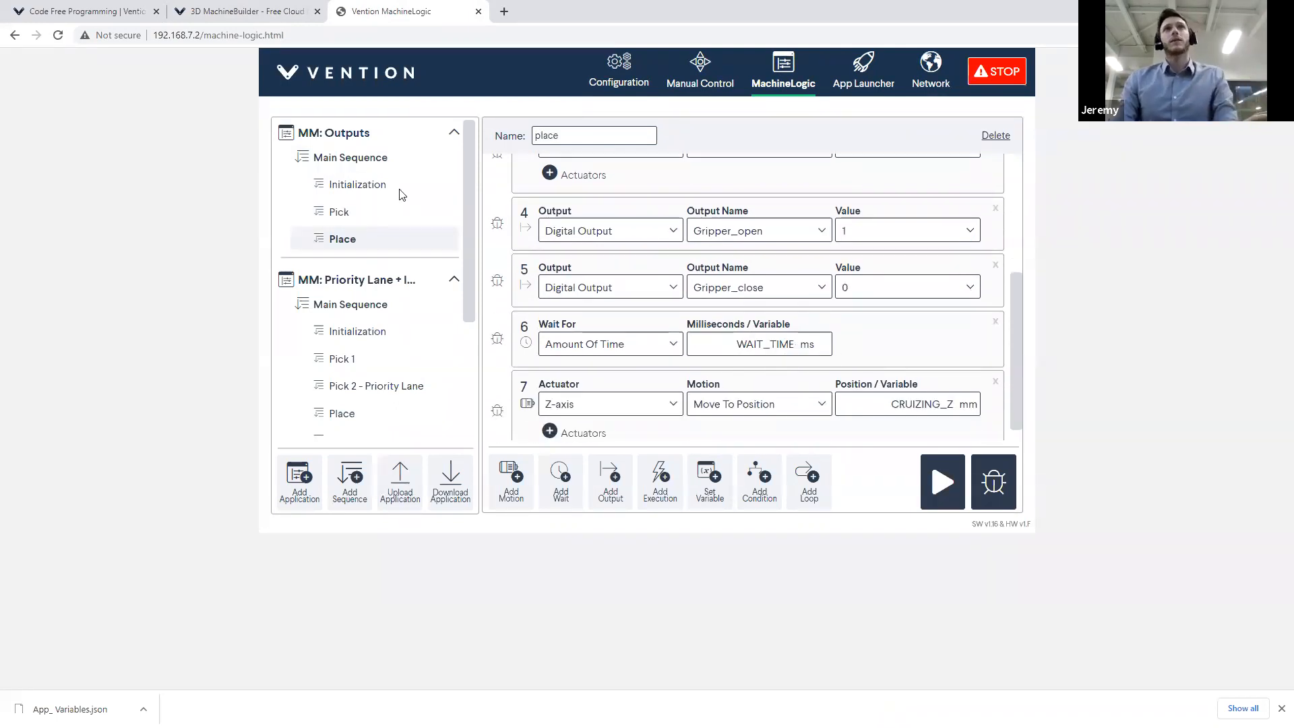
Run the main sequence of MM: Outputs on the physical machine, watch it in the Camera app, and return to MachineLogic
left_click(351, 159)
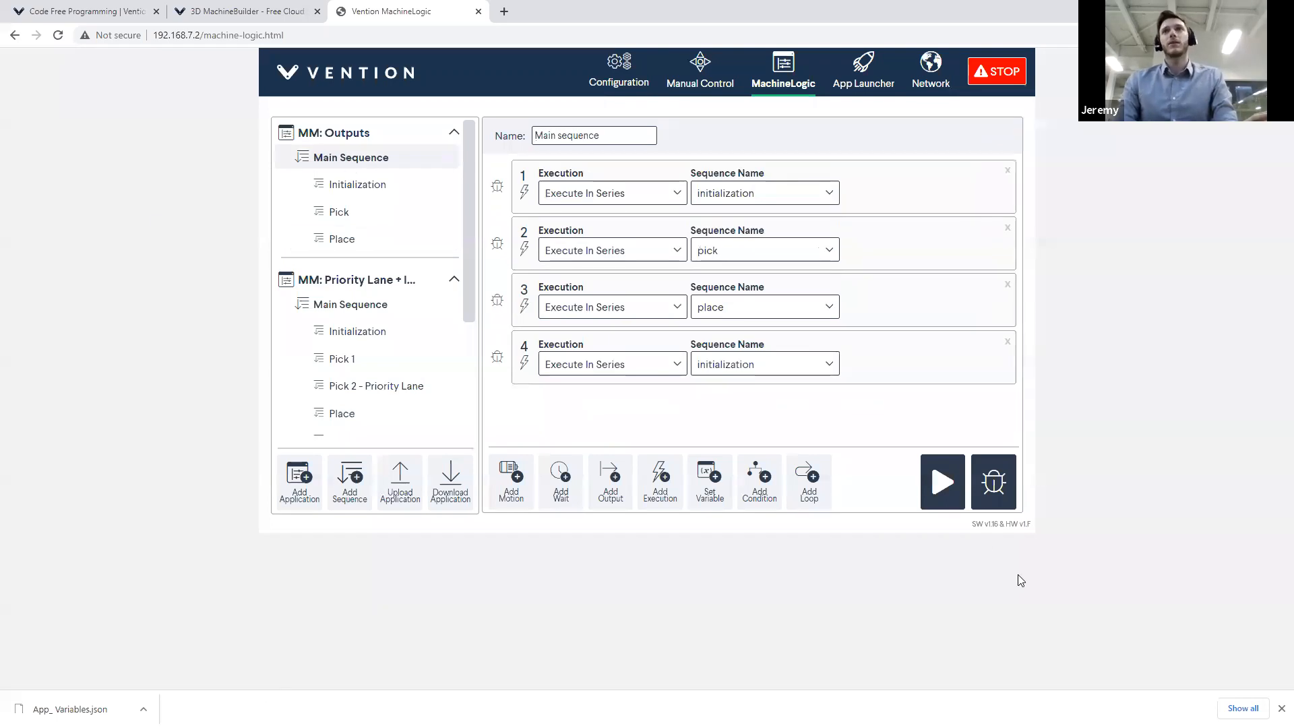
left_click(942, 482)
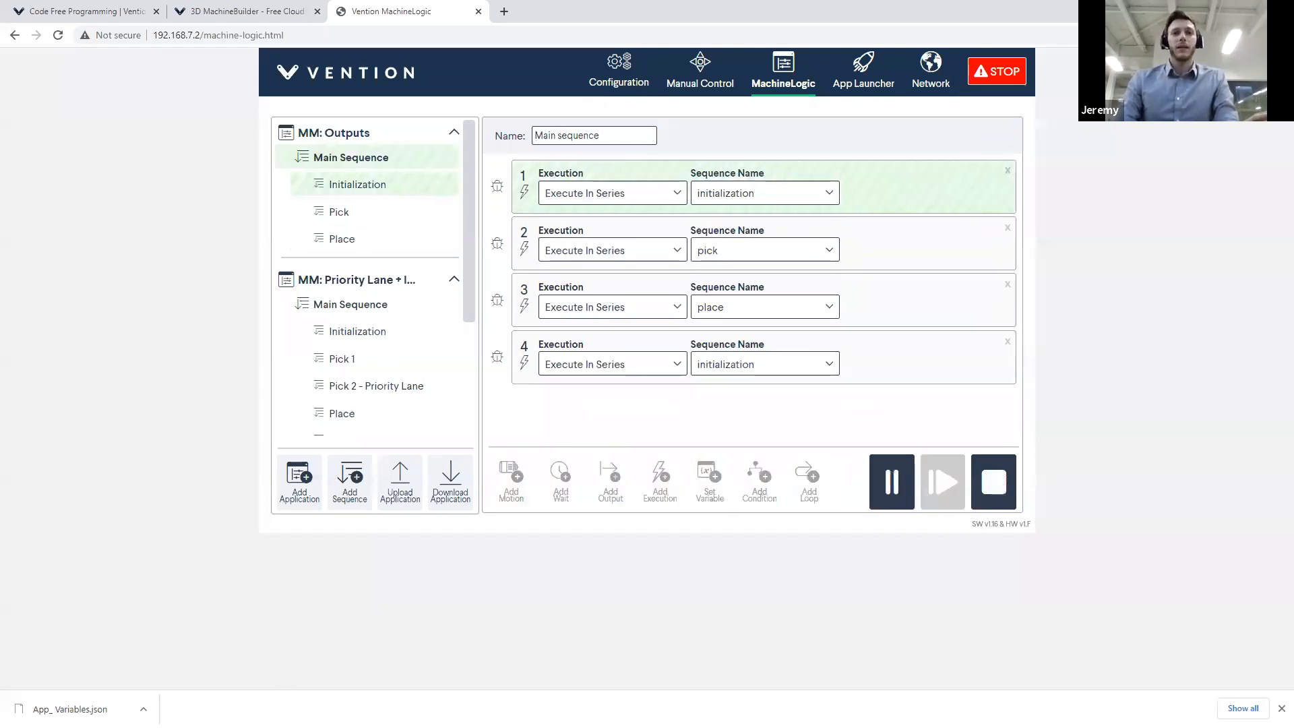
key("alt+Tab")
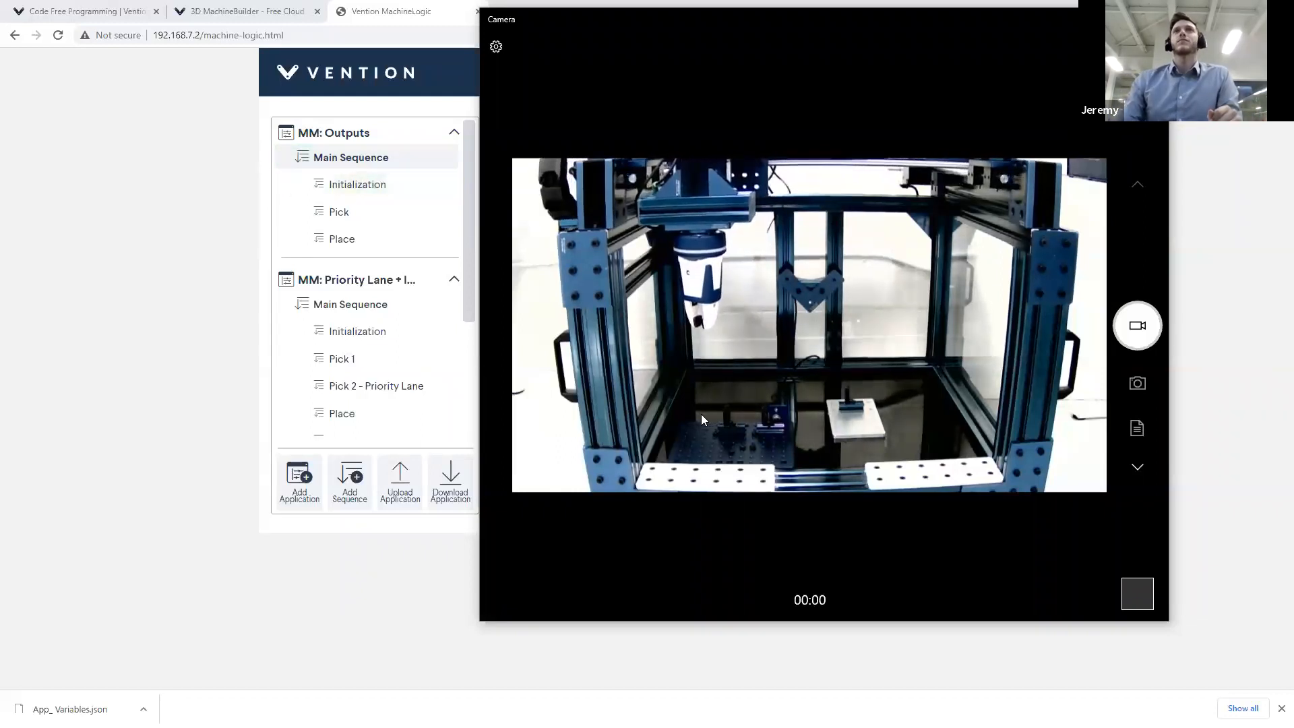
left_click(199, 447)
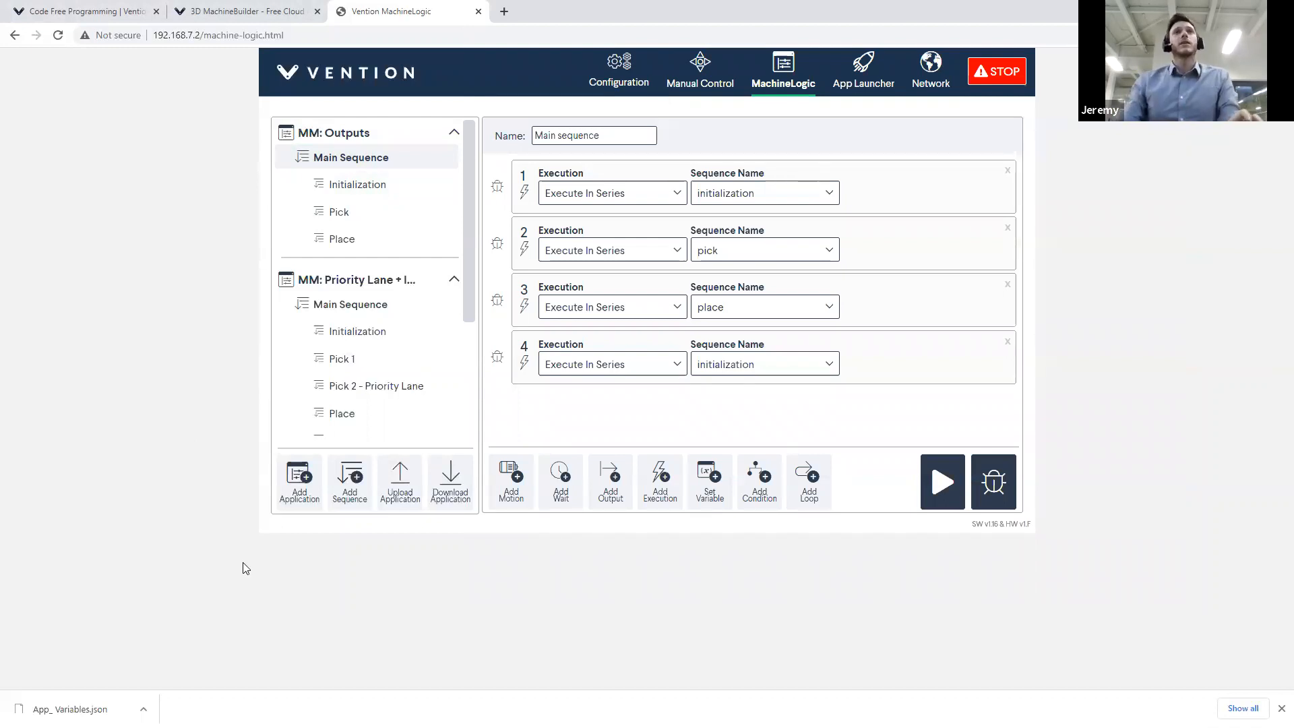
Examine the pick 1 and pick 2 - Priority Lane sequences of MM: Priority Lane + I/O, comparing with the 3D design and Camera view
scroll(412, 281, "down", 1)
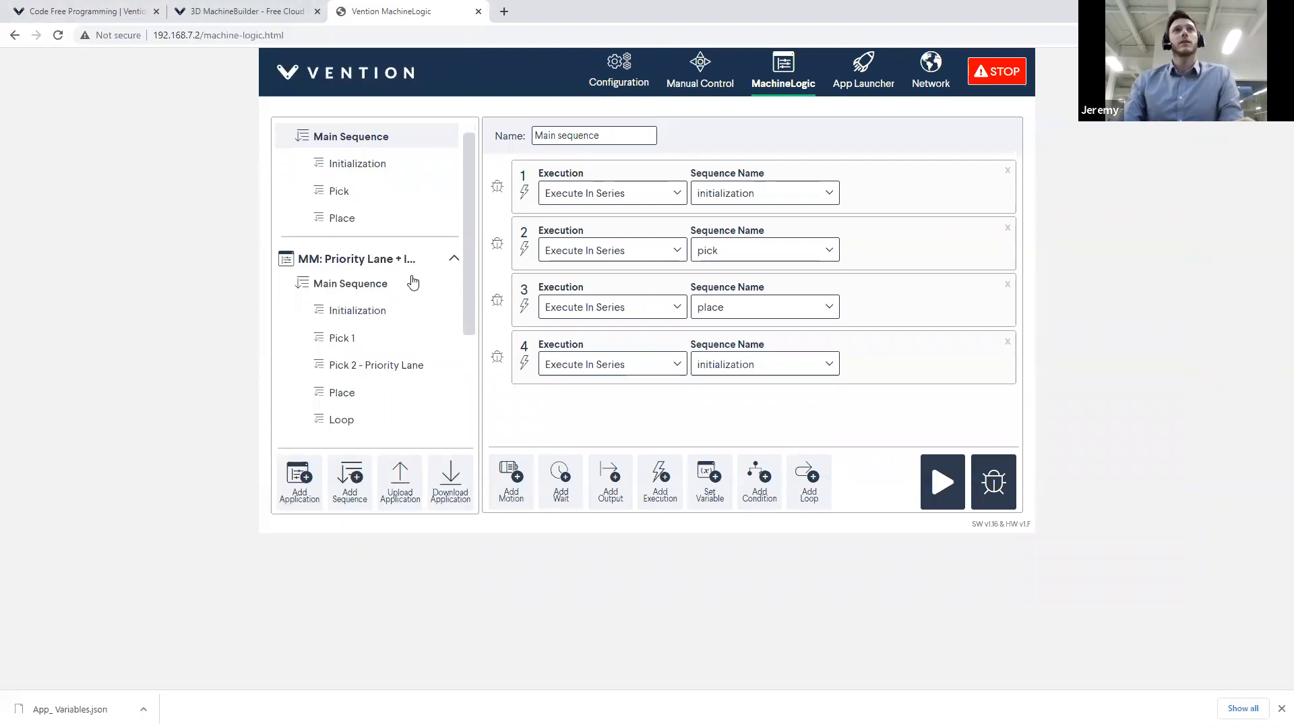
left_click(348, 265)
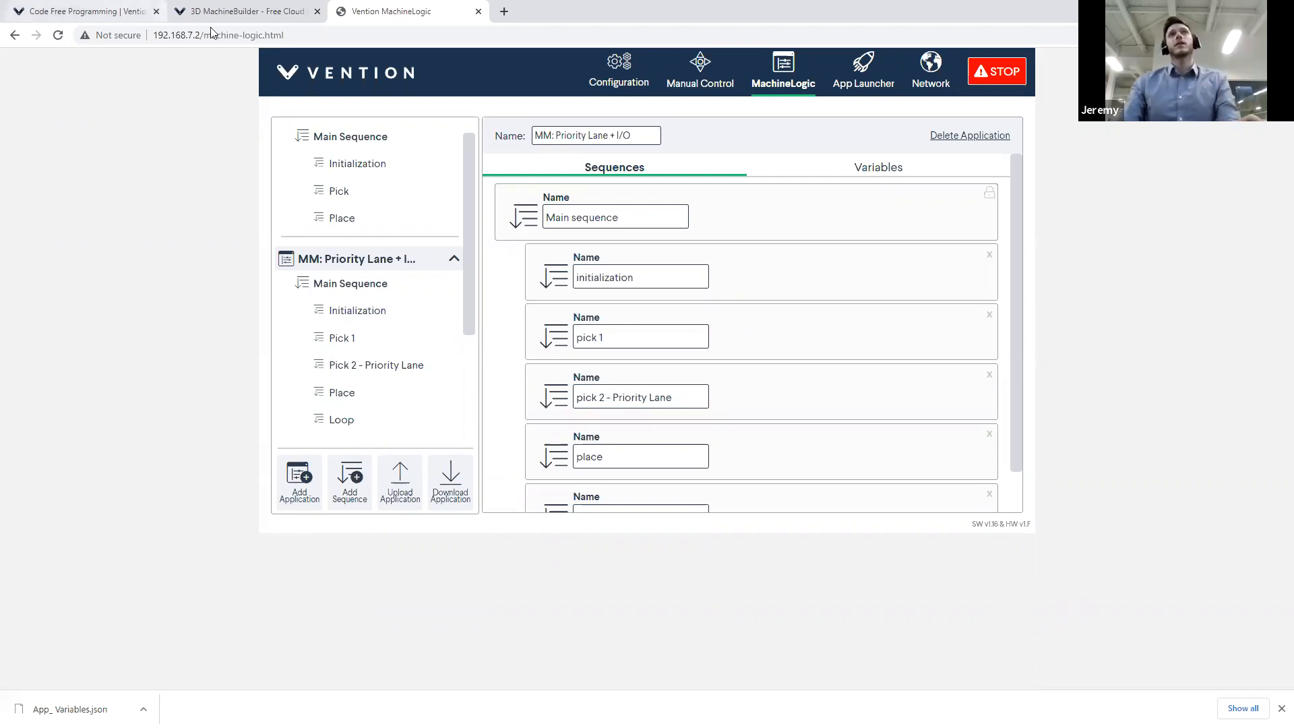
left_click(253, 12)
left_click(362, 14)
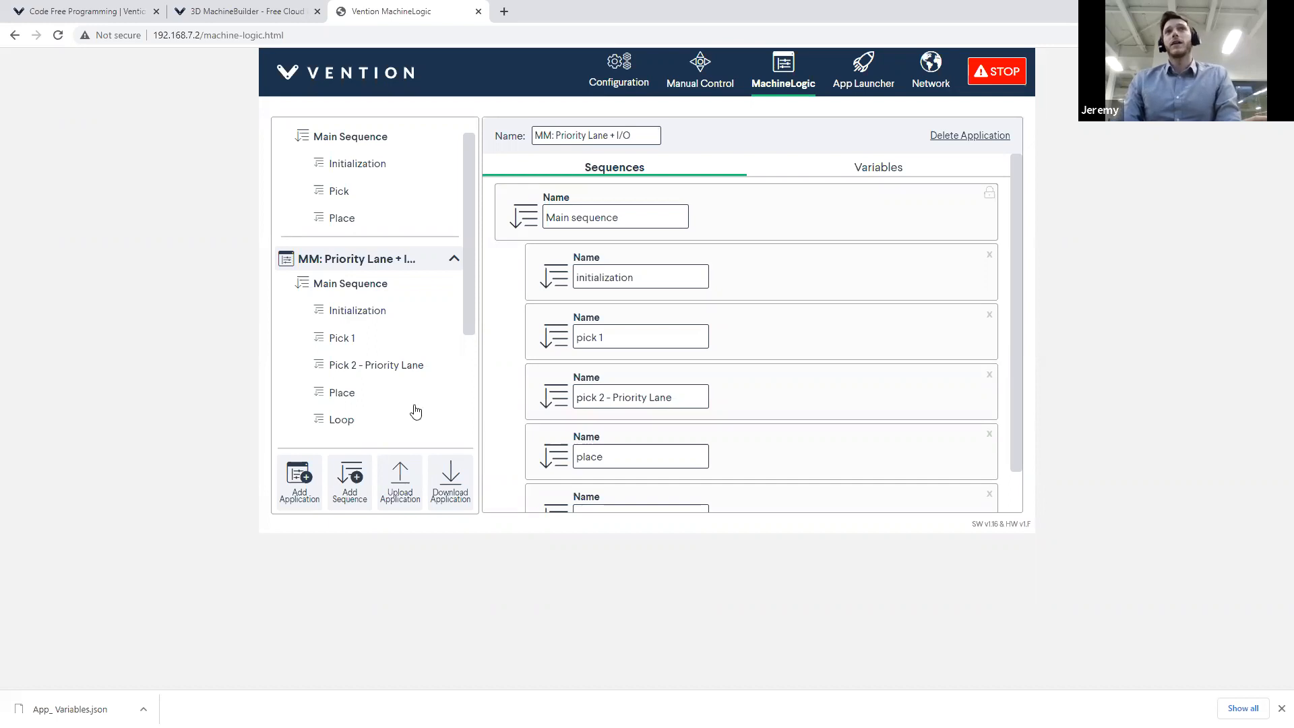
left_click(353, 340)
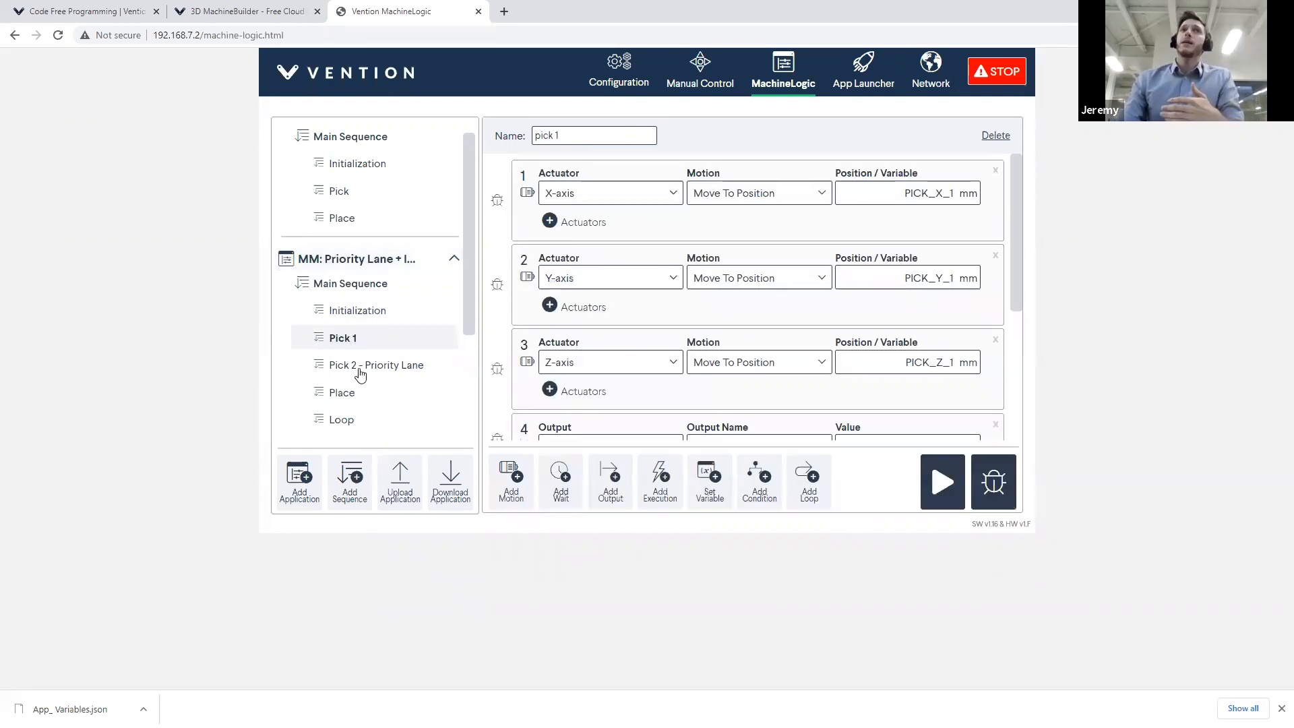
left_click(355, 364)
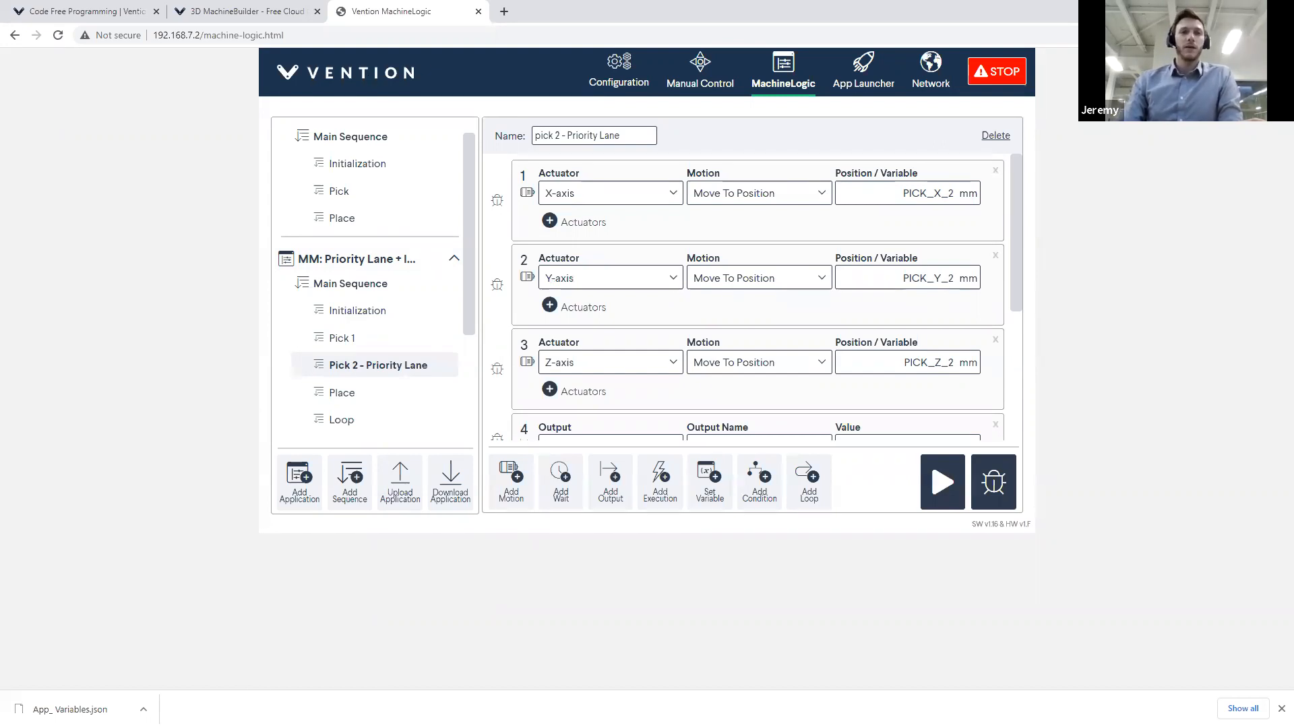
key("alt+Tab")
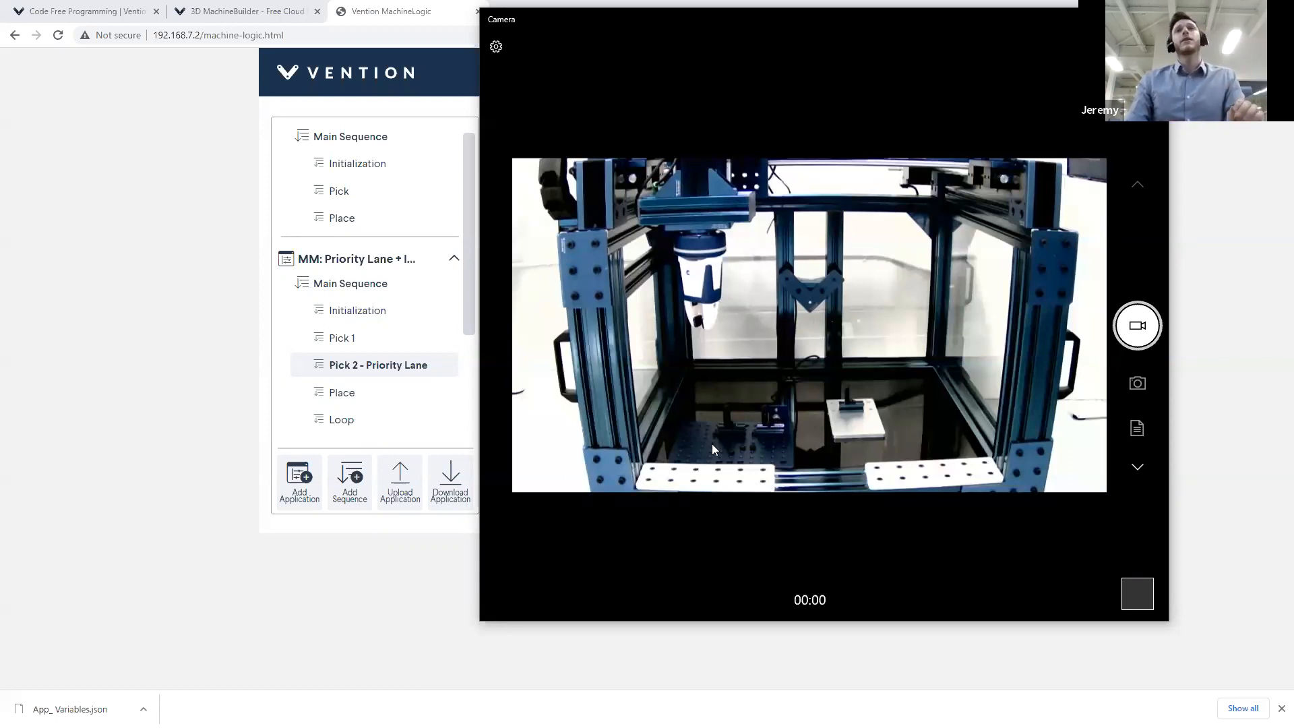
left_click(119, 556)
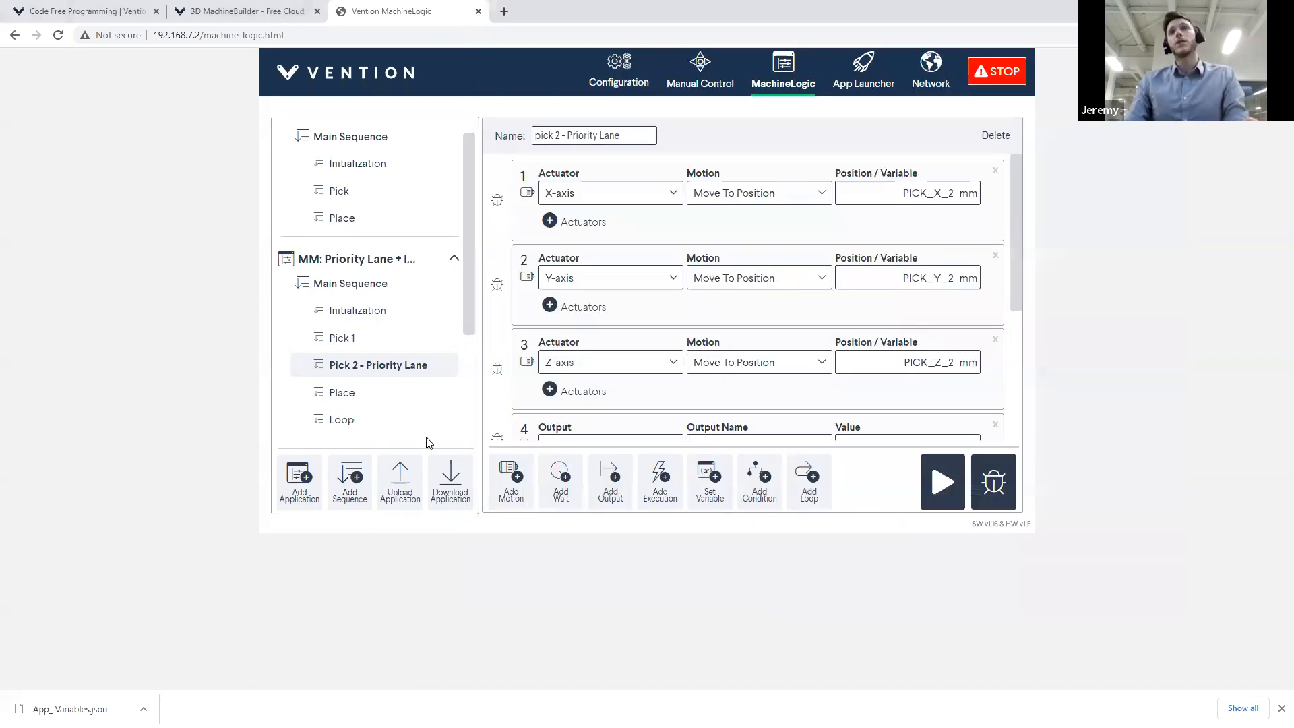
Check the variables of MM: Priority Lane + I/O and the priority lane sensor conditions in its loop sequence
left_click(380, 266)
left_click(870, 172)
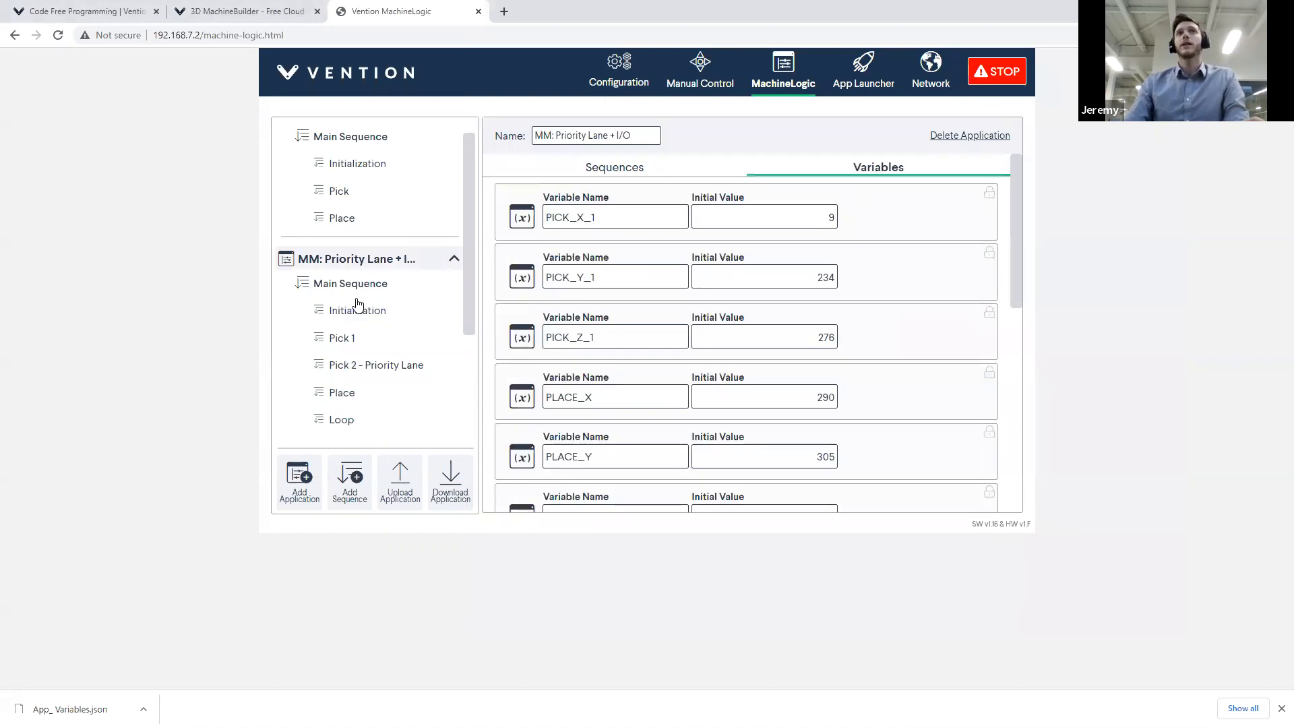
left_click(343, 419)
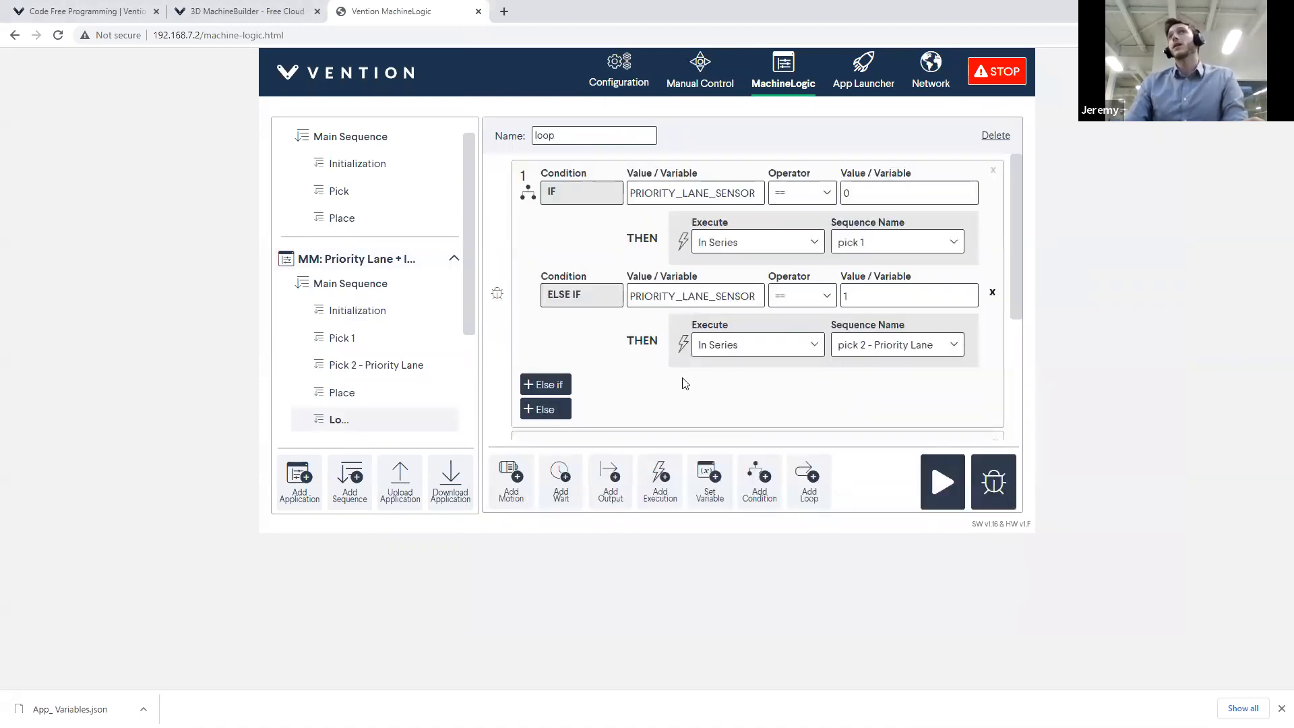
Run the main sequence of MM: Priority Lane + I/O, watch the machine in the Camera app, and return to MachineLogic
left_click(337, 285)
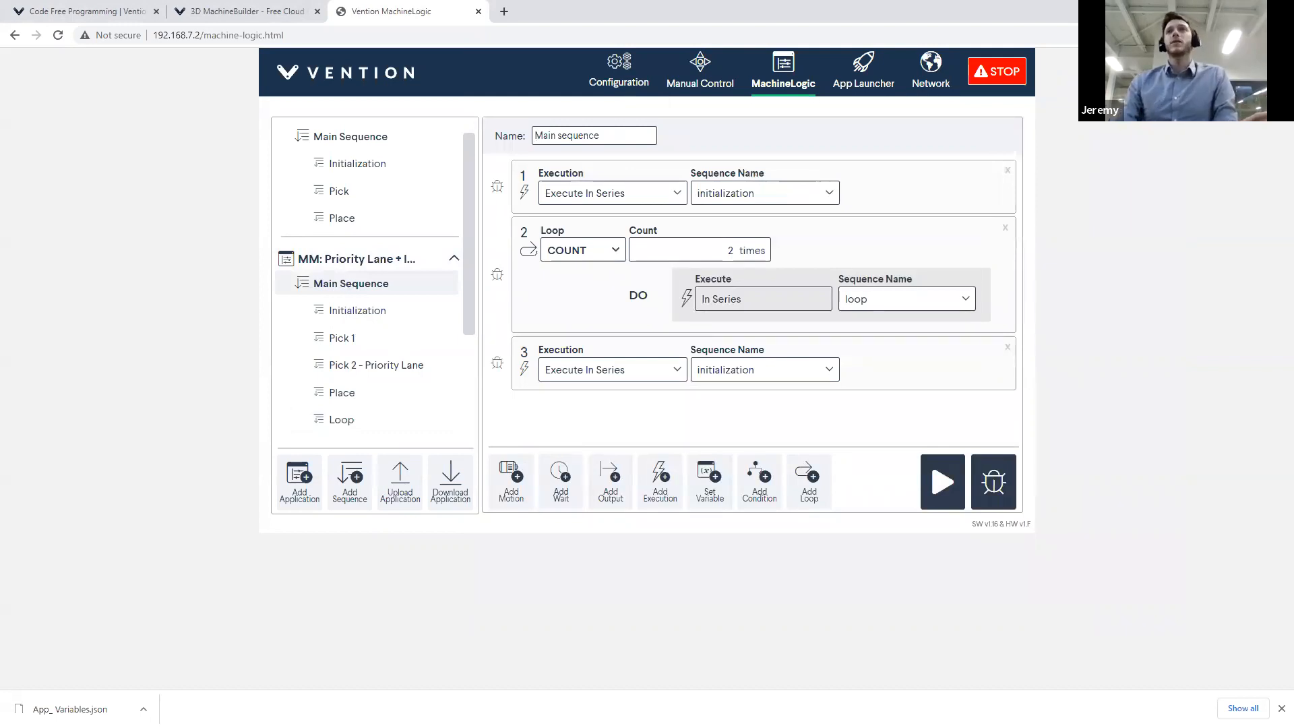
left_click(942, 481)
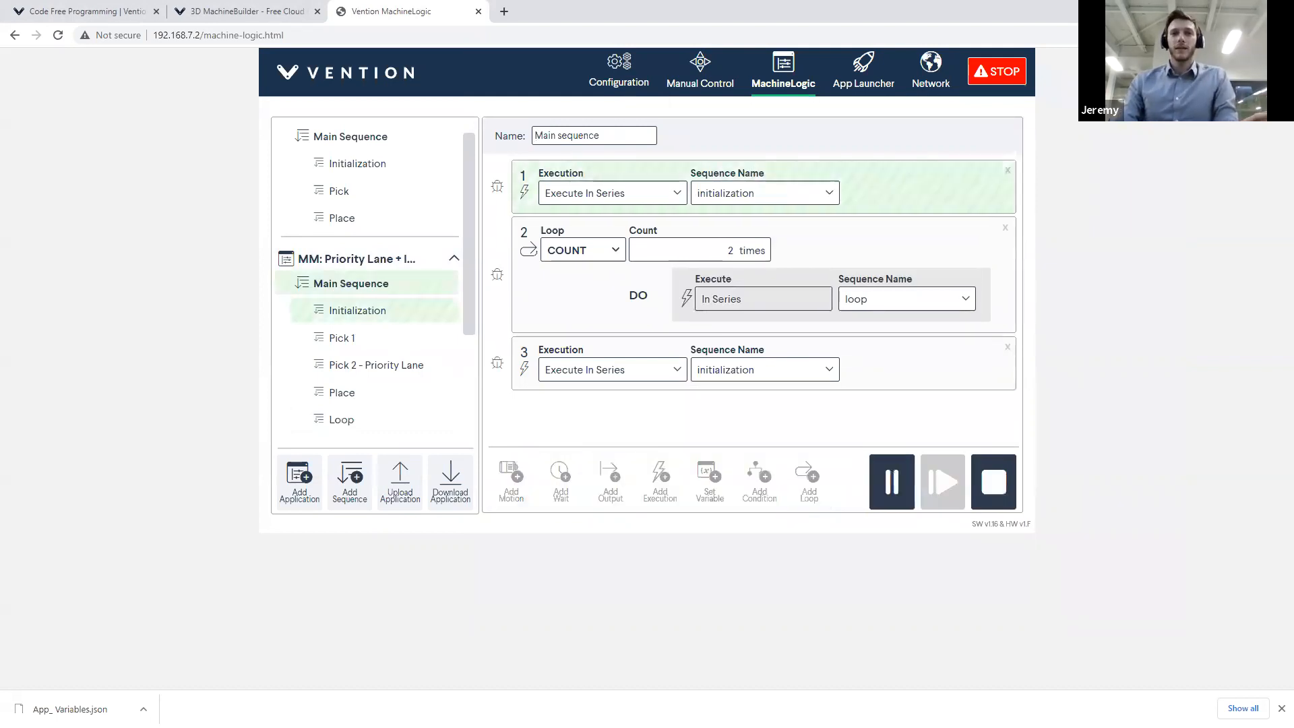
key("alt+Tab")
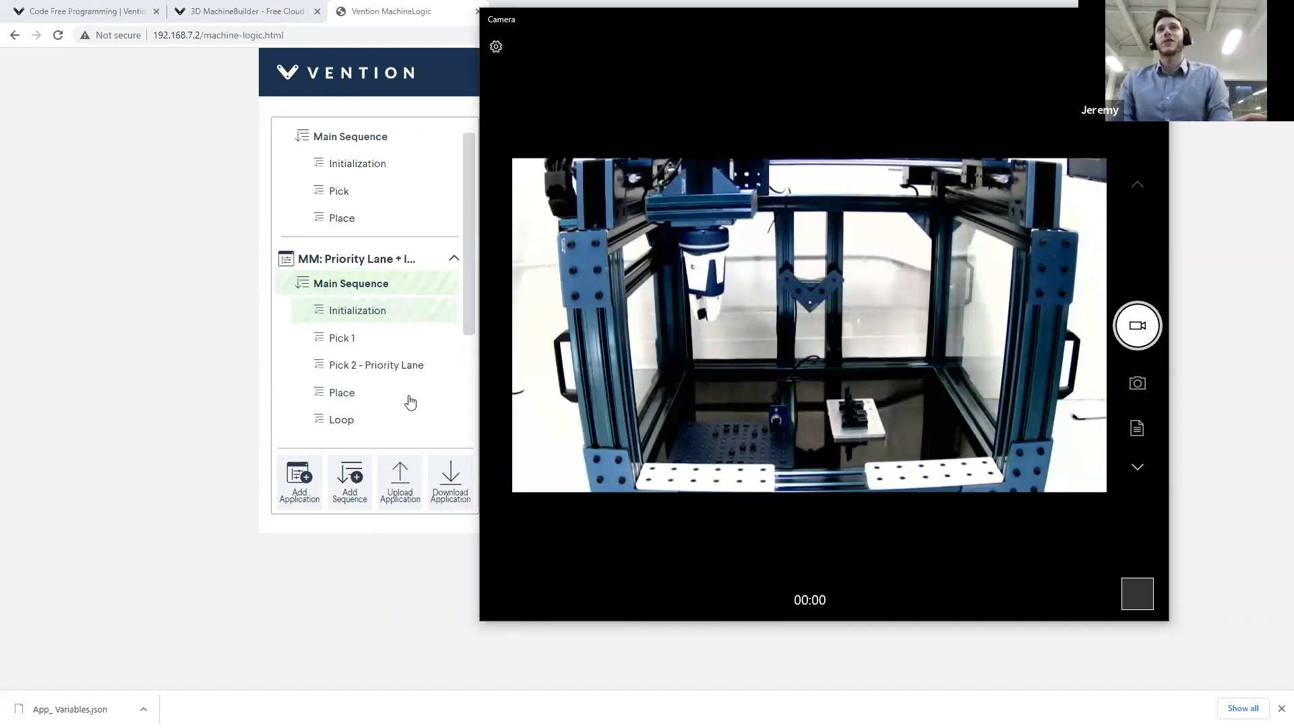
left_click(138, 456)
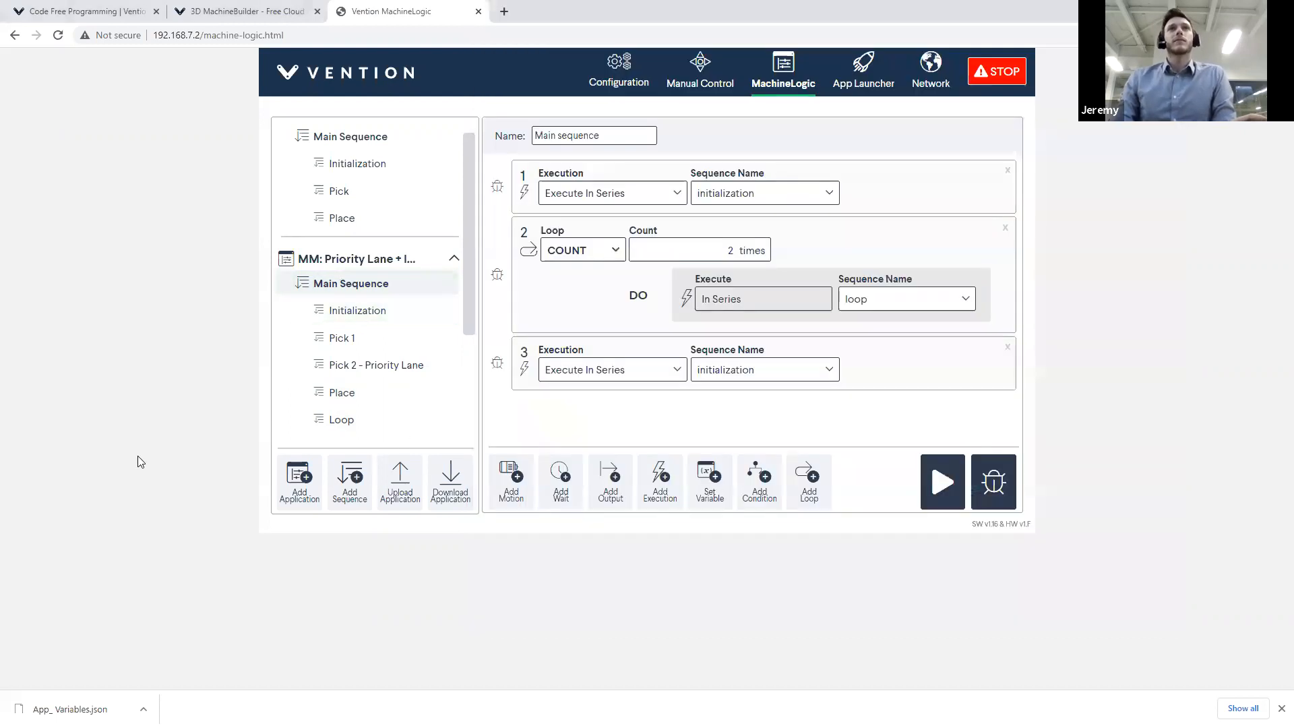
Review the gripper outputs in the place sequence and the PLACE_Y expression in the loop sequence of MM: Priority Lane + I/O
left_click(358, 397)
scroll(793, 338, "down", 3)
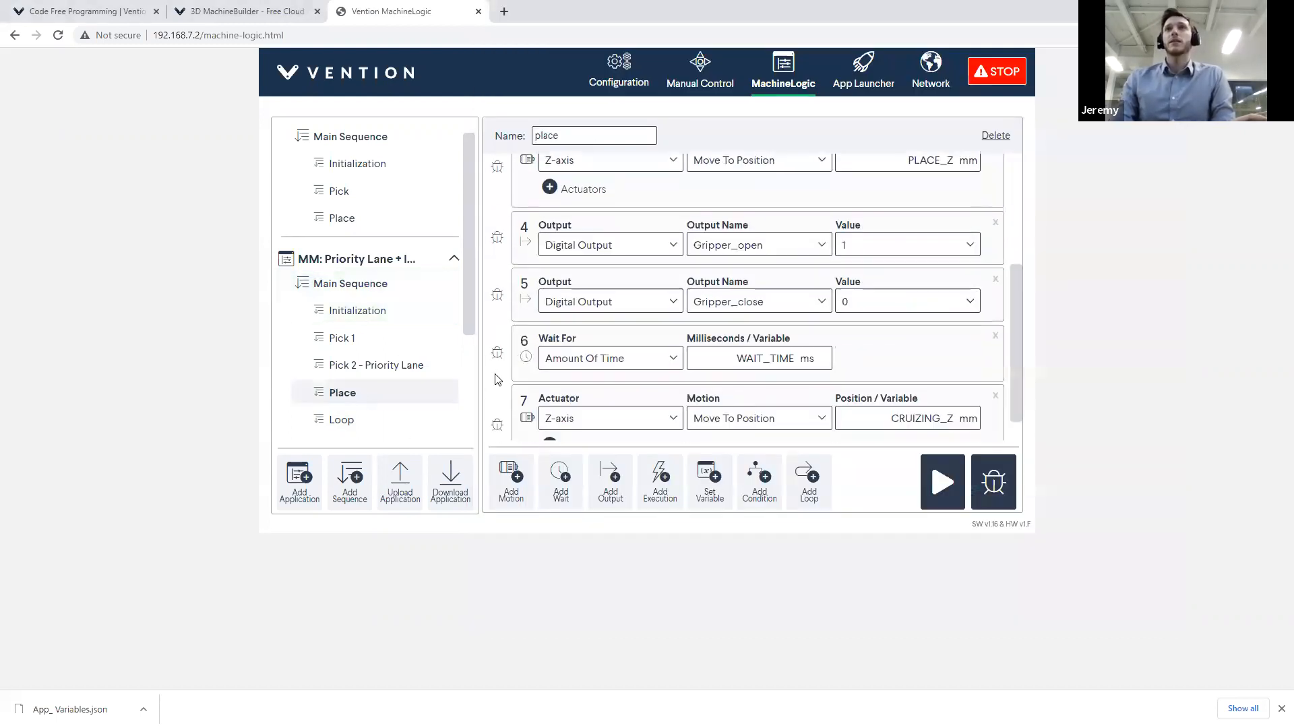
left_click(345, 420)
scroll(653, 388, "up", 1)
scroll(653, 389, "up", 1)
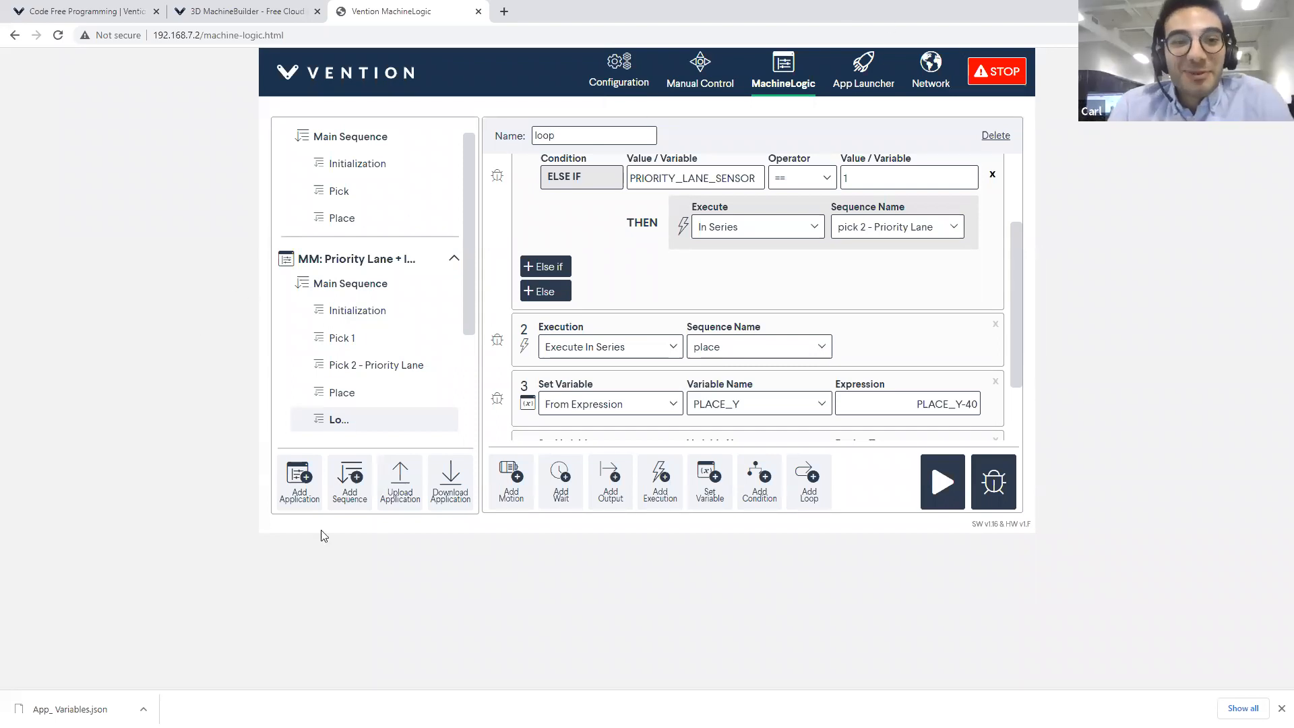
View the Control Center and MachineLogic pages, and examine the drives and IO-Expanders in the machine configuration
left_click(379, 73)
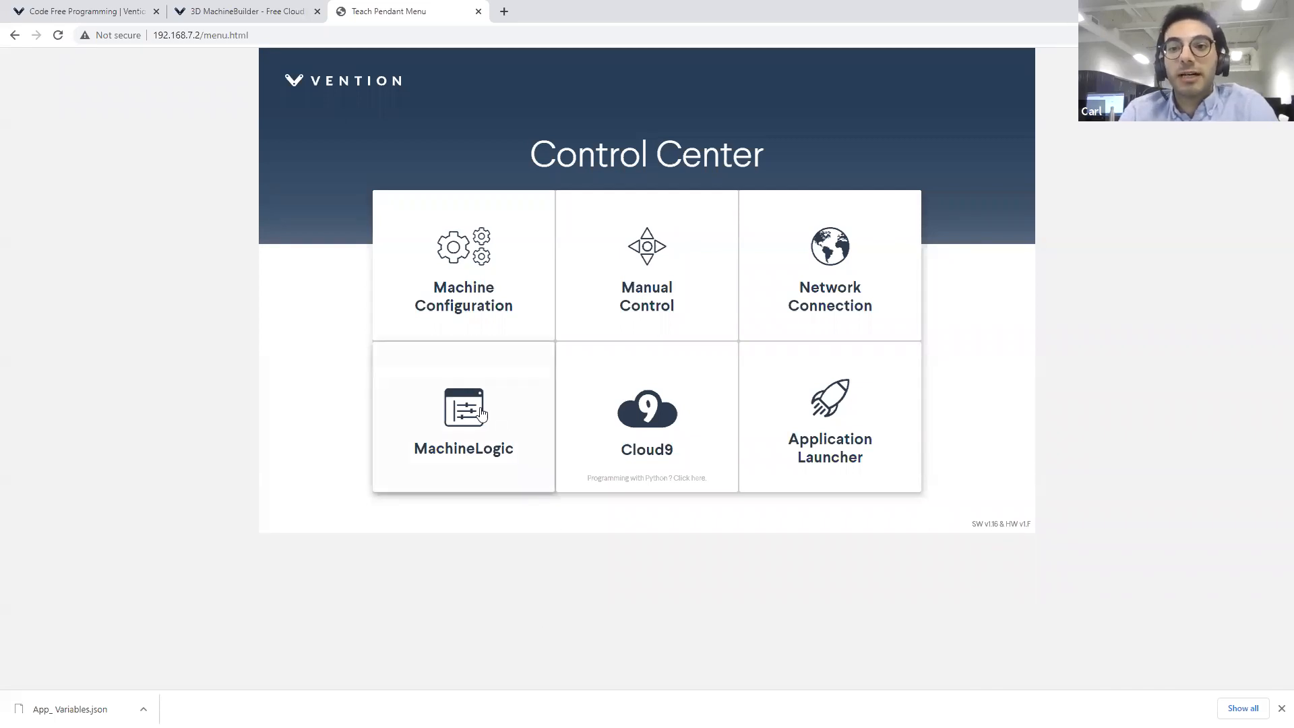
left_click(479, 415)
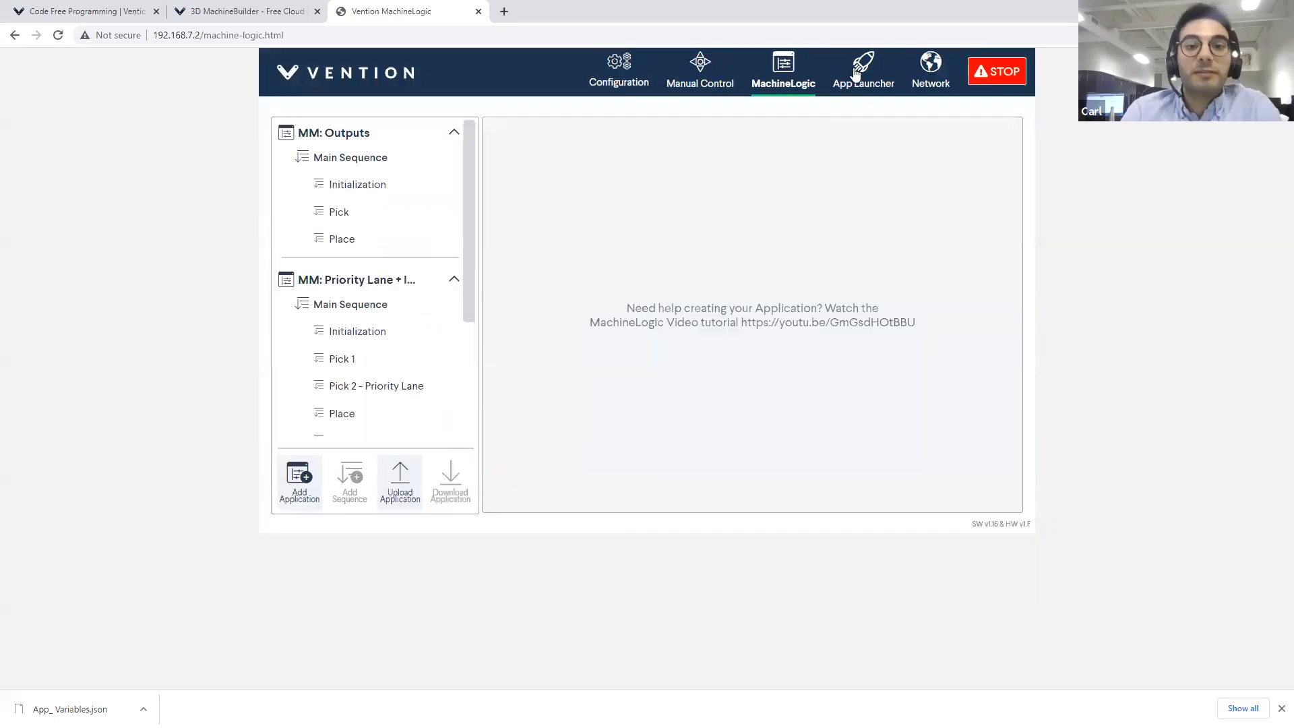
left_click(618, 81)
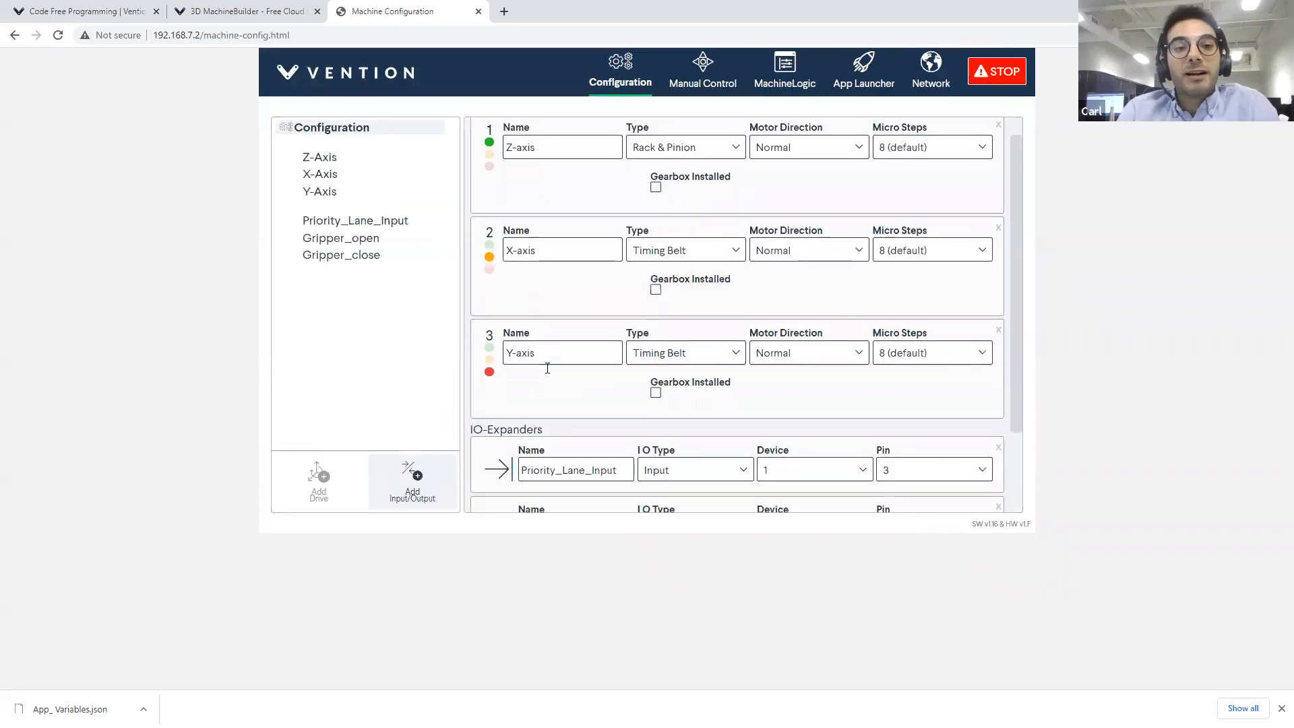
scroll(546, 367, "down", 2)
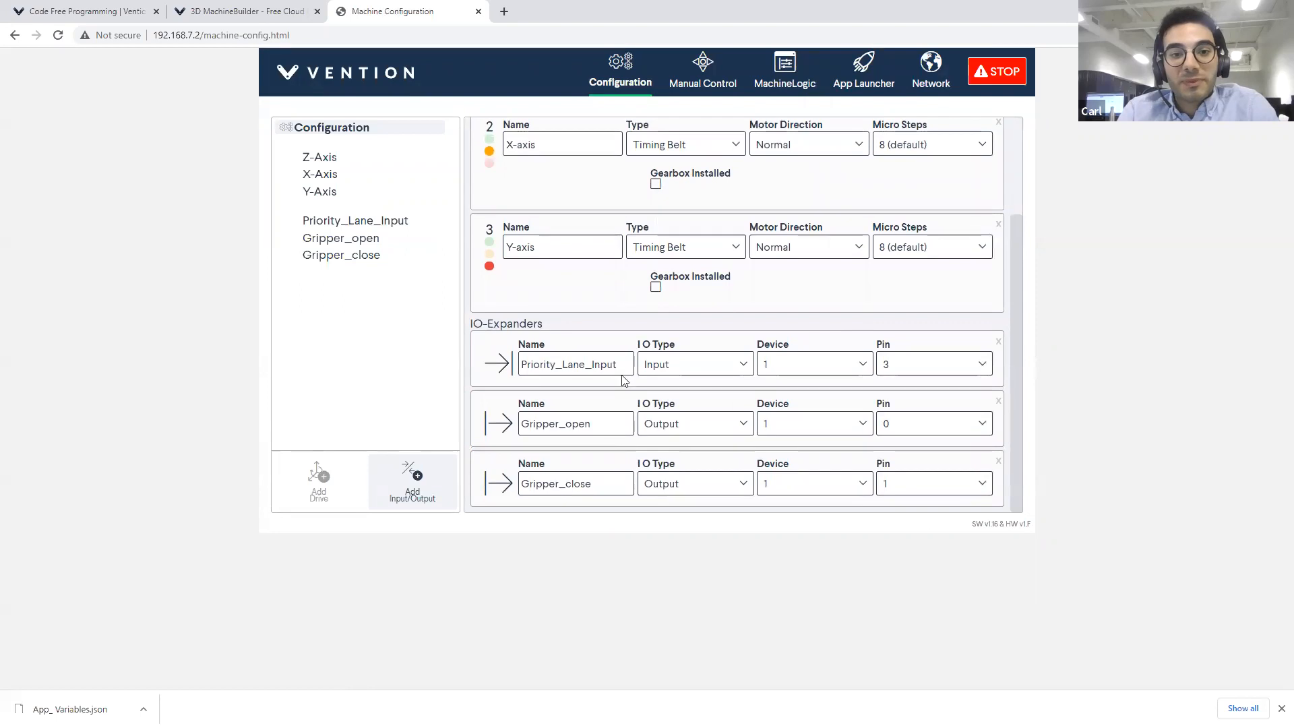
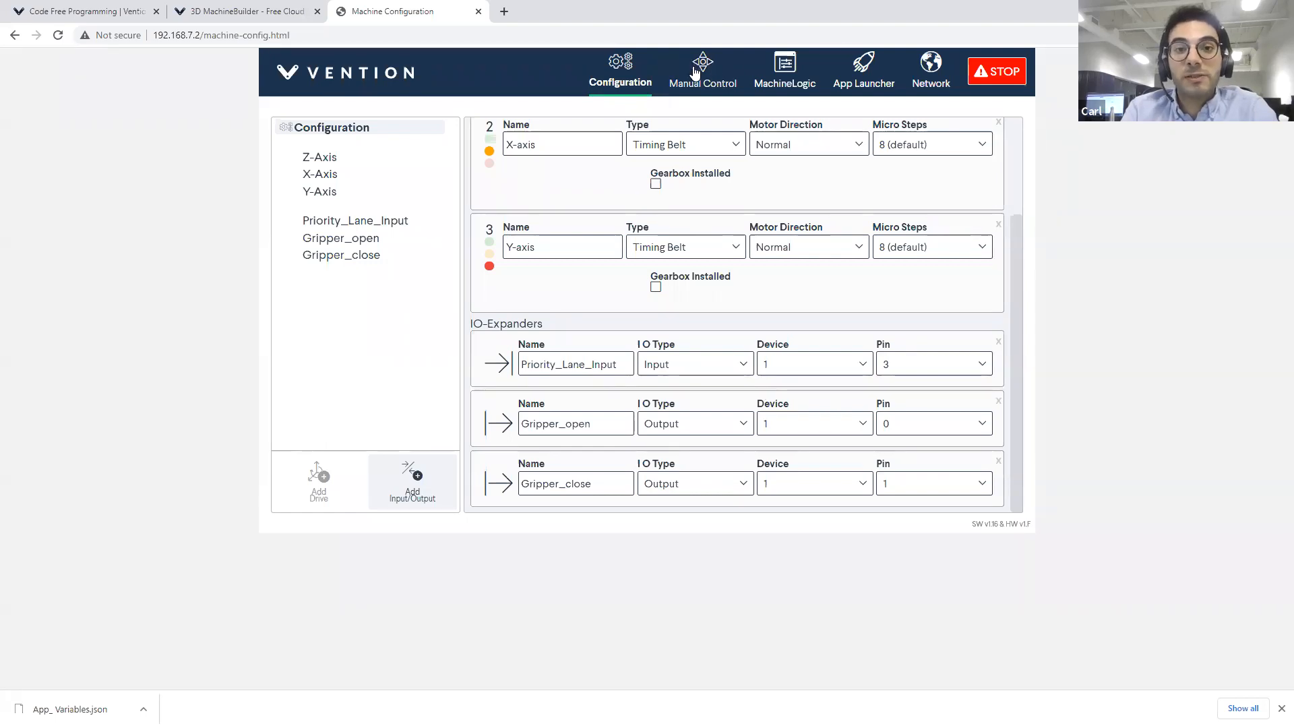
Try adding a child sequence to the MM: Outputs application in MachineLogic, and delete it again
left_click(782, 72)
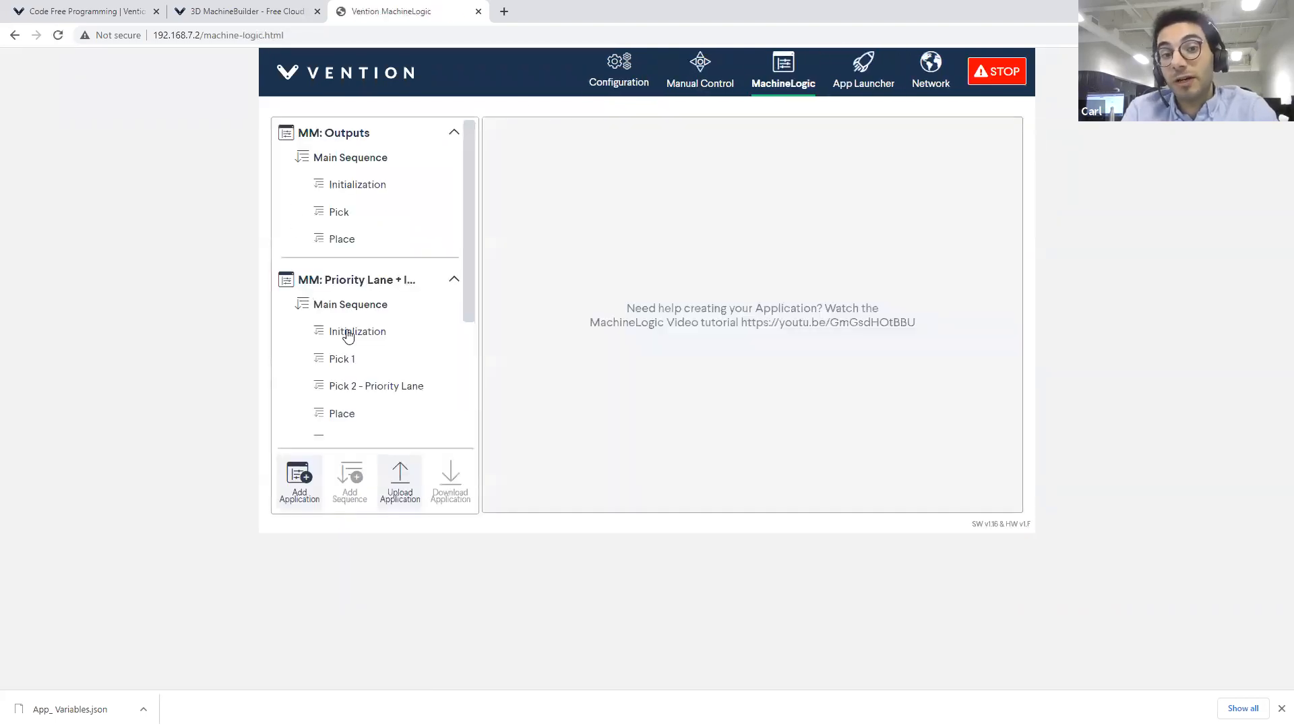
left_click(351, 241)
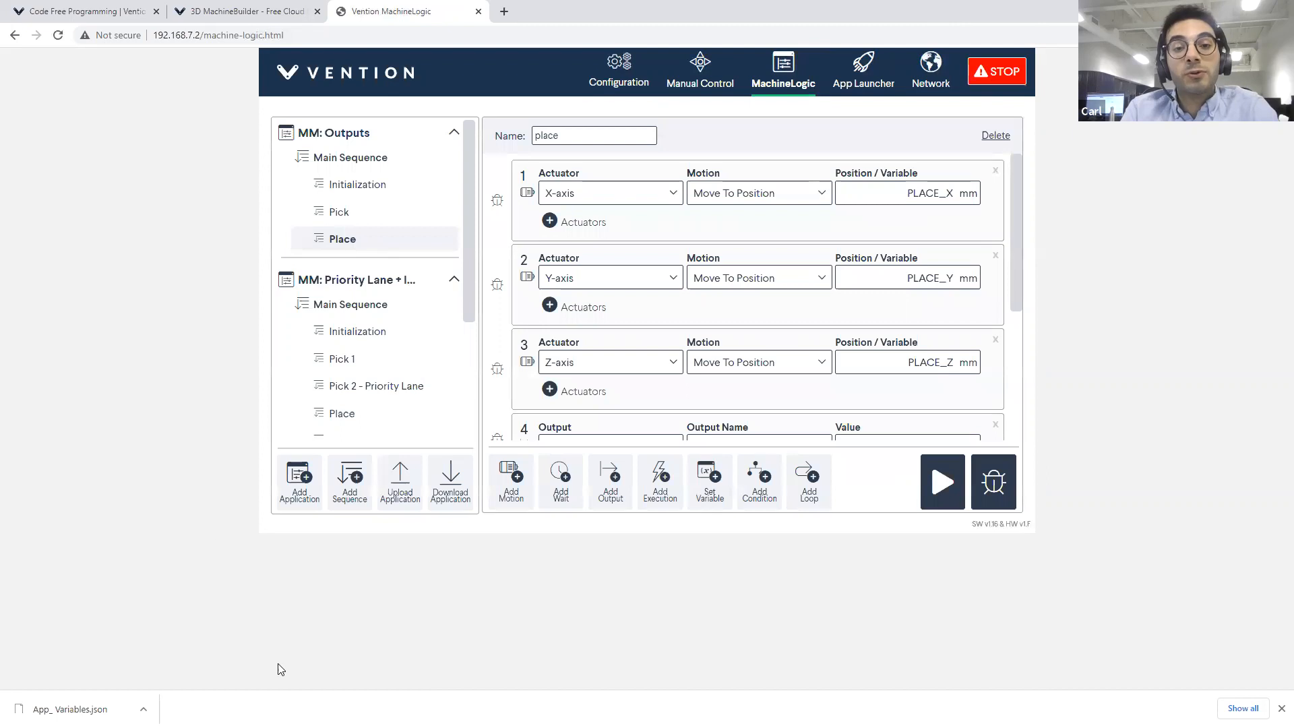
left_click(349, 497)
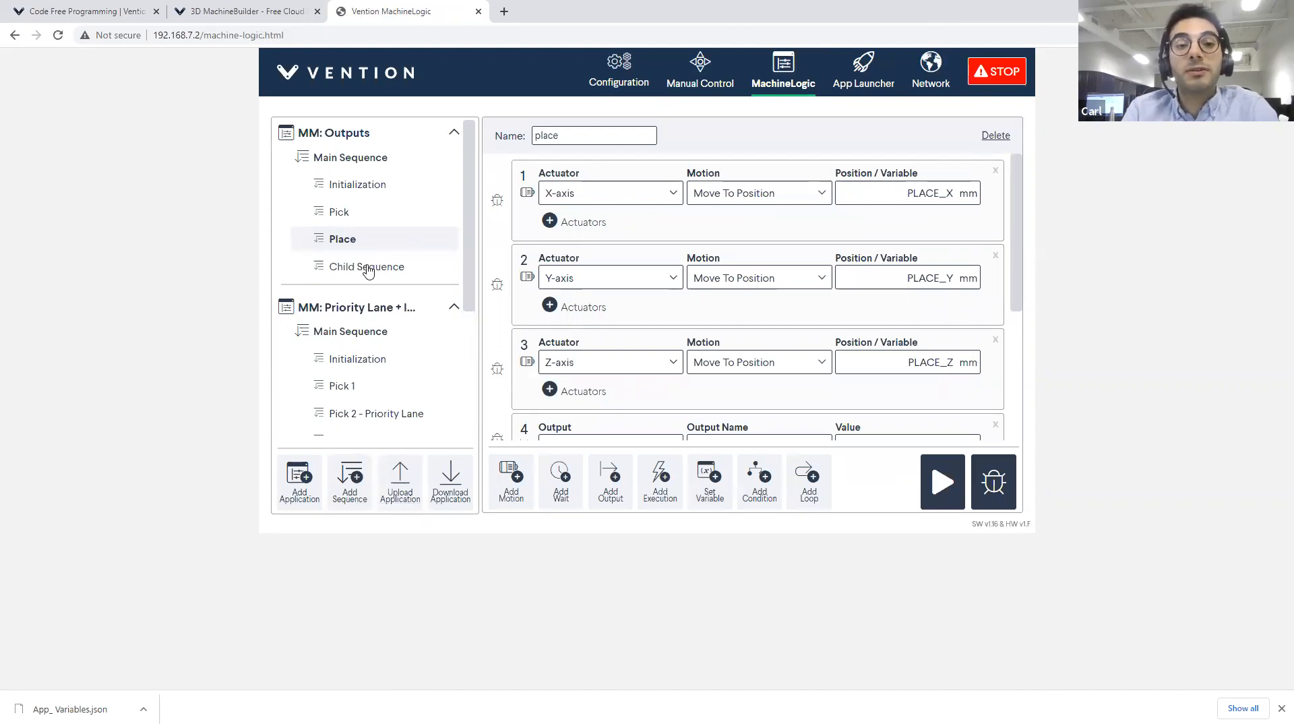
left_click(367, 268)
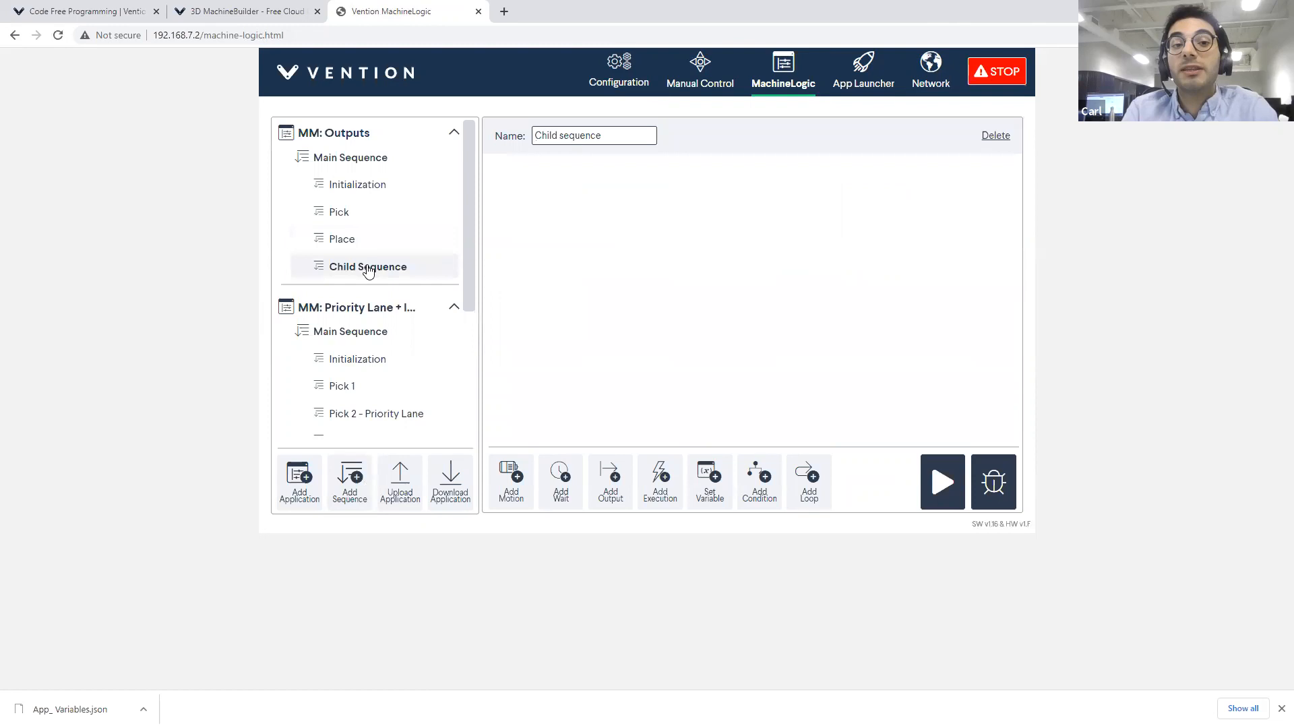
left_click(989, 138)
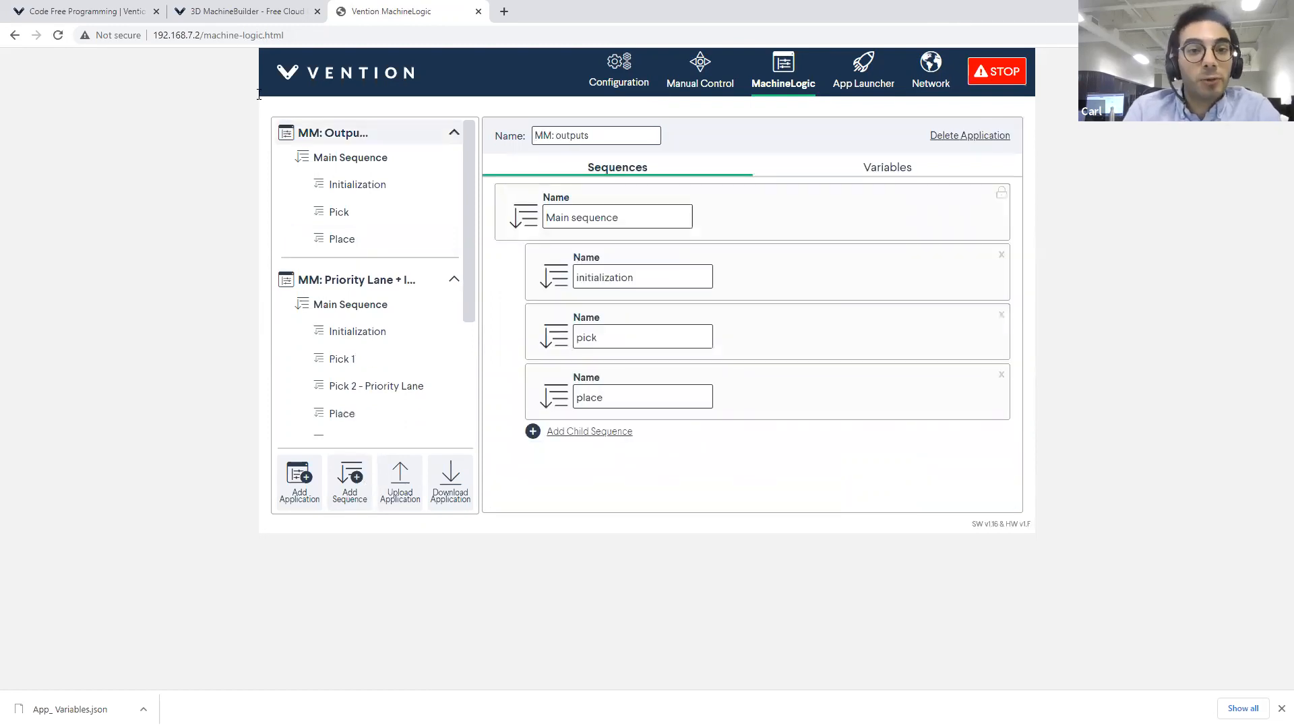
Switch to MachineBuilder, review the Loop sequence of App: Loop in the enlarged MachineLogic editor, and close the editor
left_click(248, 15)
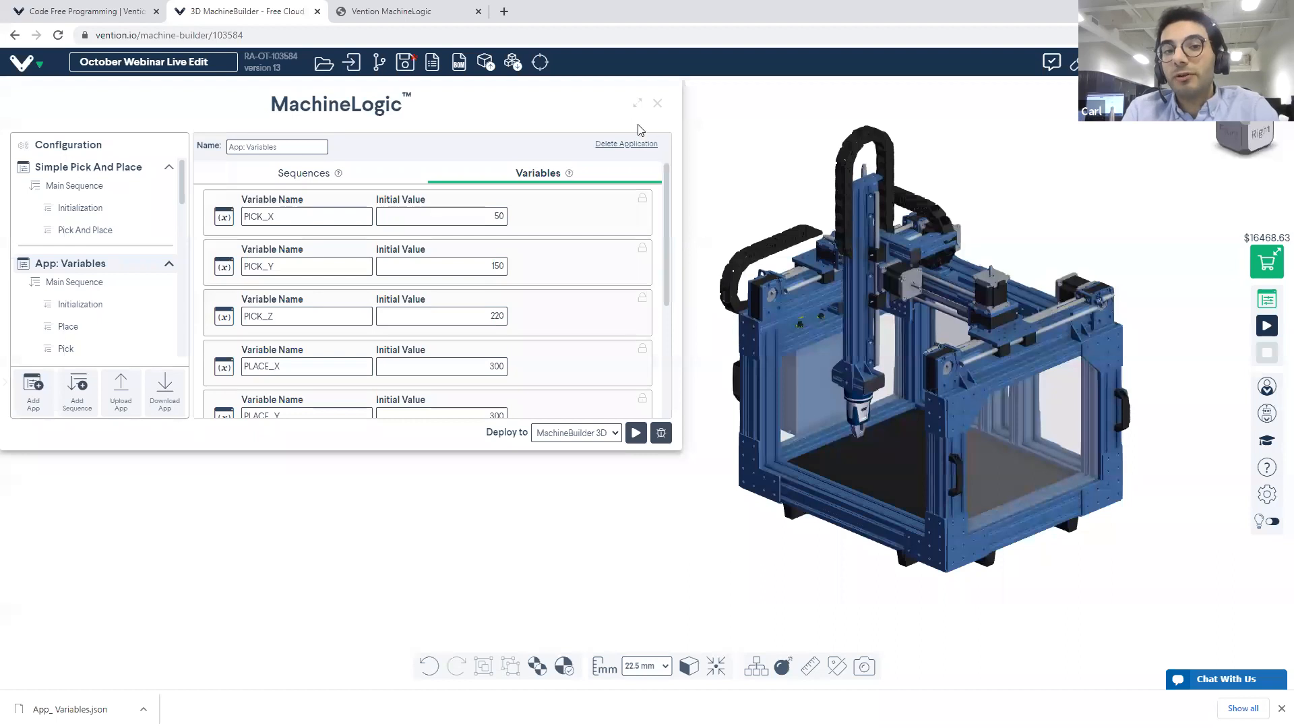
left_click(635, 103)
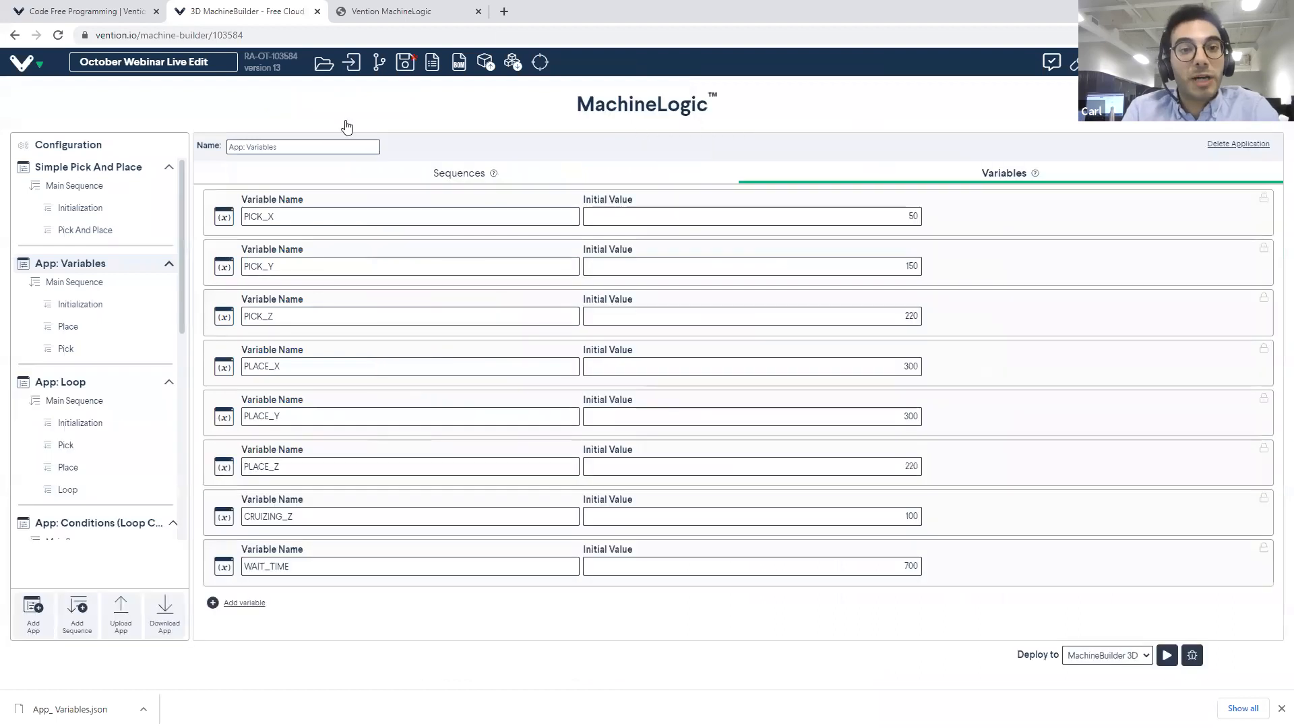
left_click(60, 382)
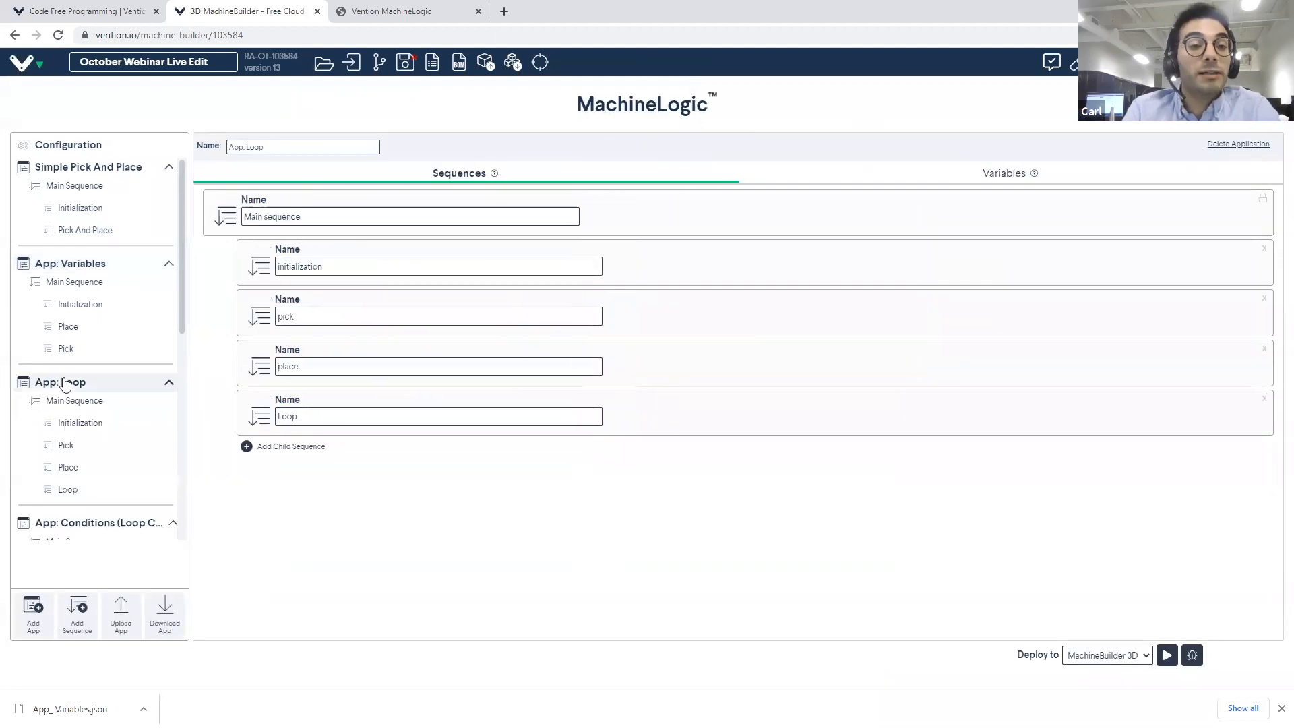
left_click(67, 489)
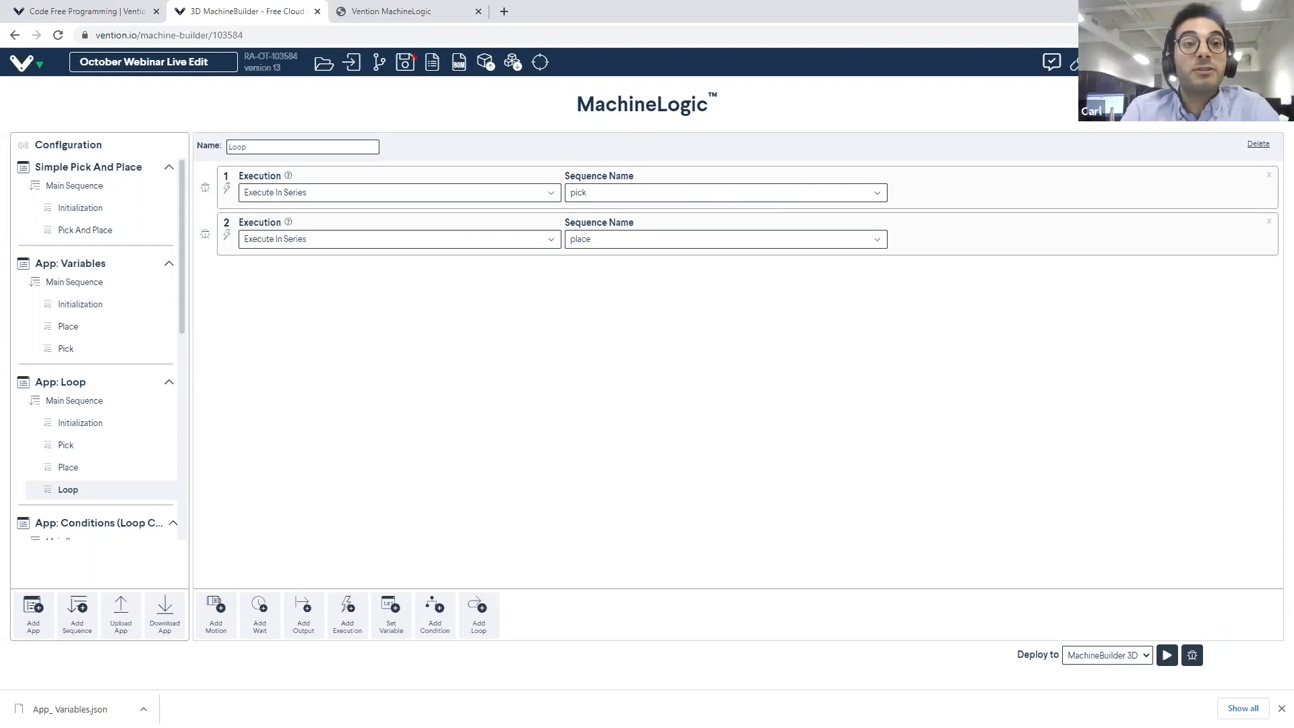
key("Escape")
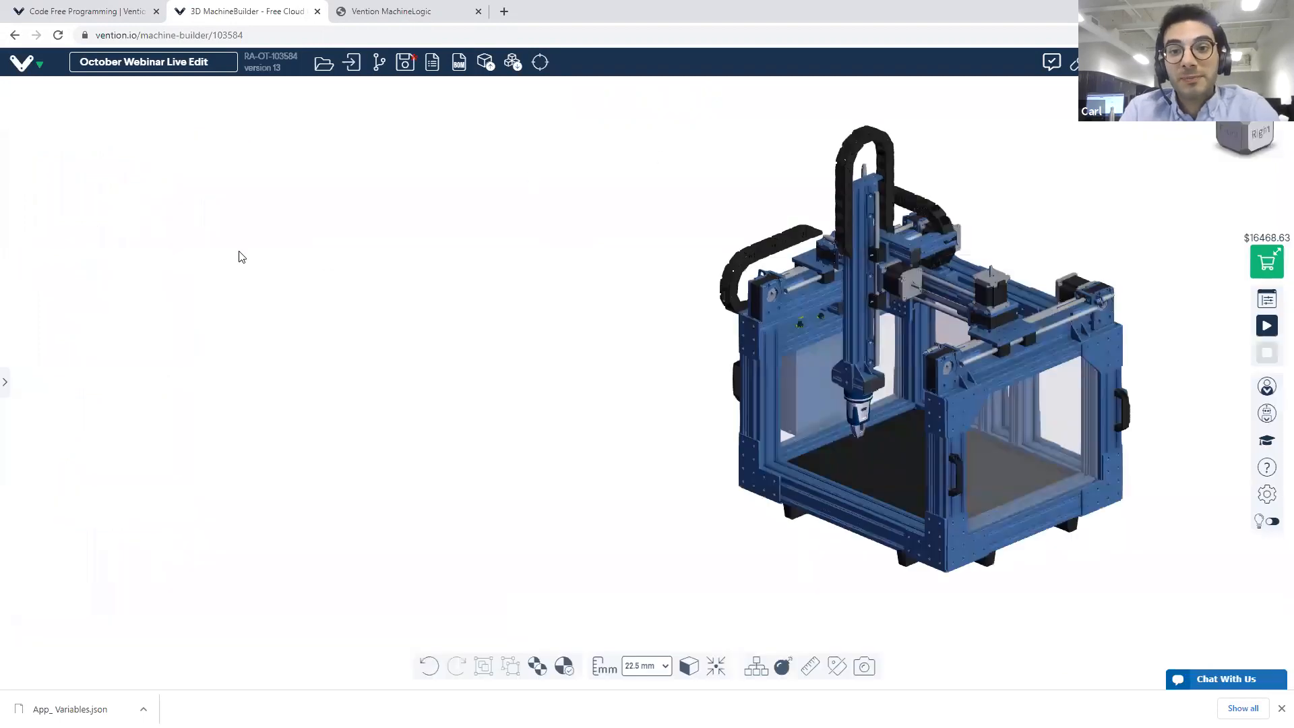
Browse the tool changers and grippers among the End-of-Arm Tools in the parts library, and collapse the library
left_click(5, 388)
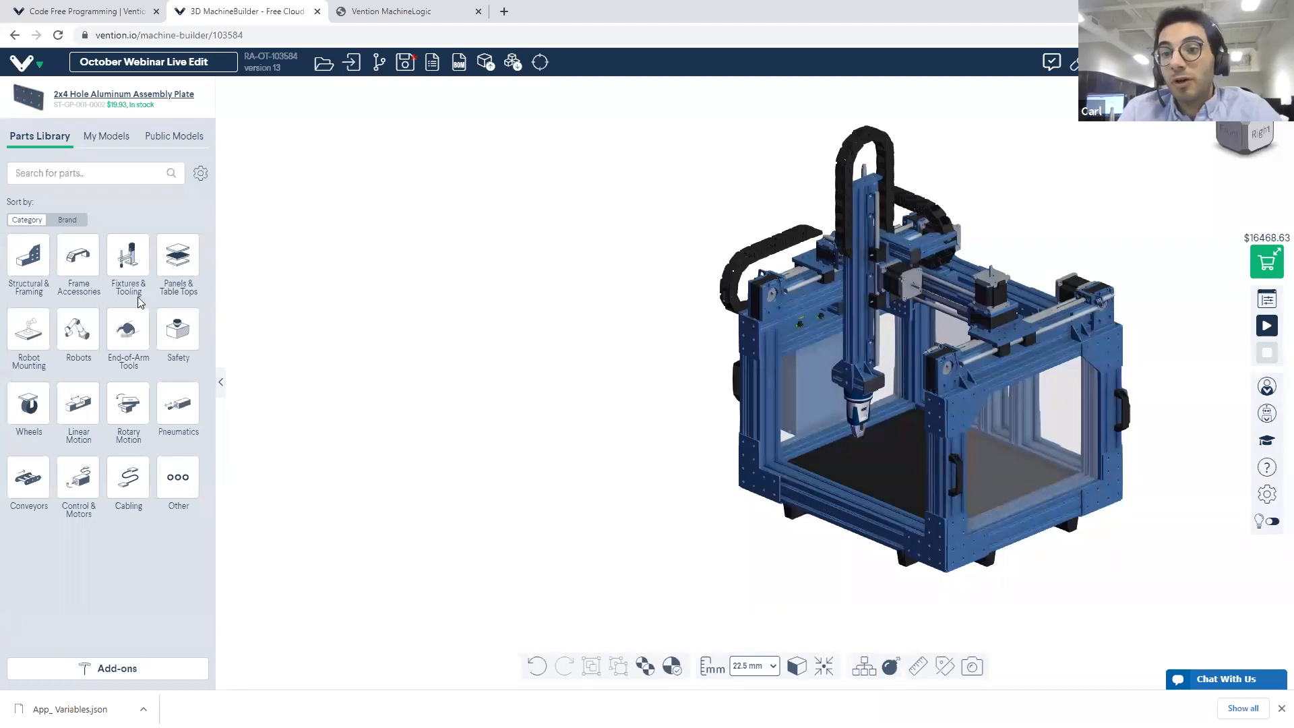
left_click(124, 335)
scroll(145, 364, "down", 2)
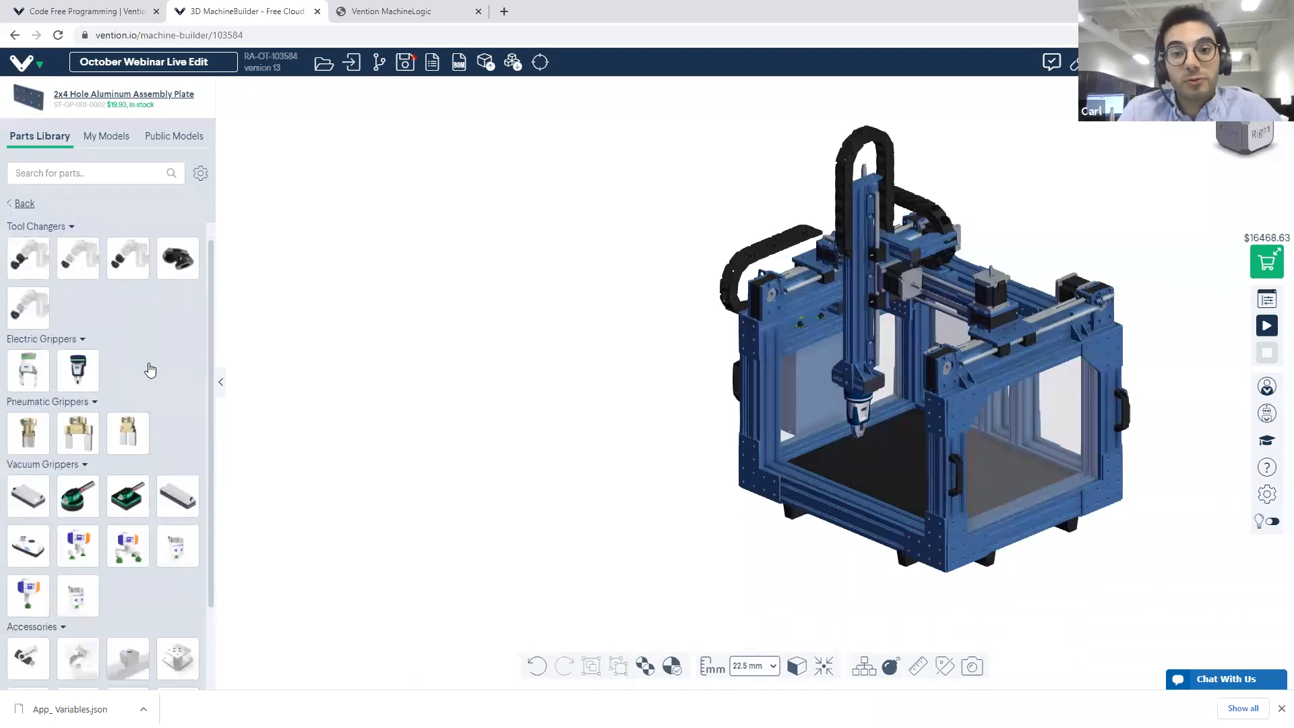
left_click(149, 365)
scroll(148, 365, "up", 1)
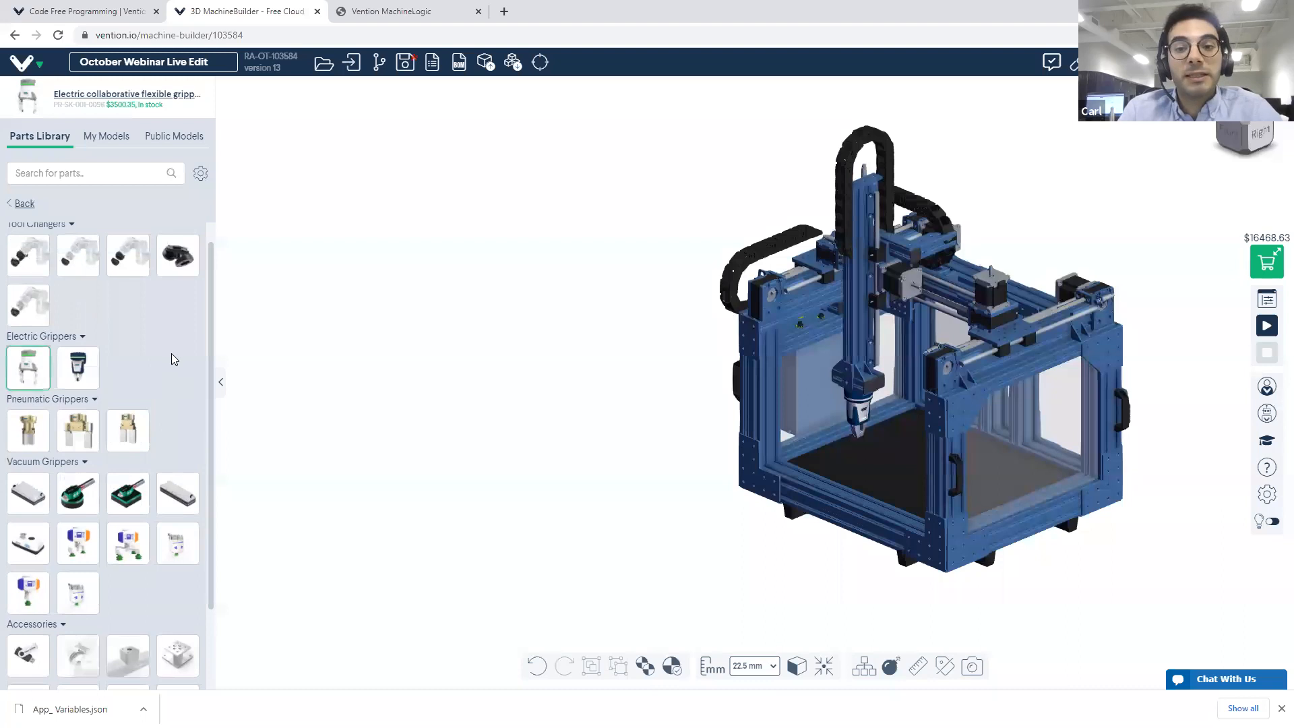
scroll(171, 355, "up", 1)
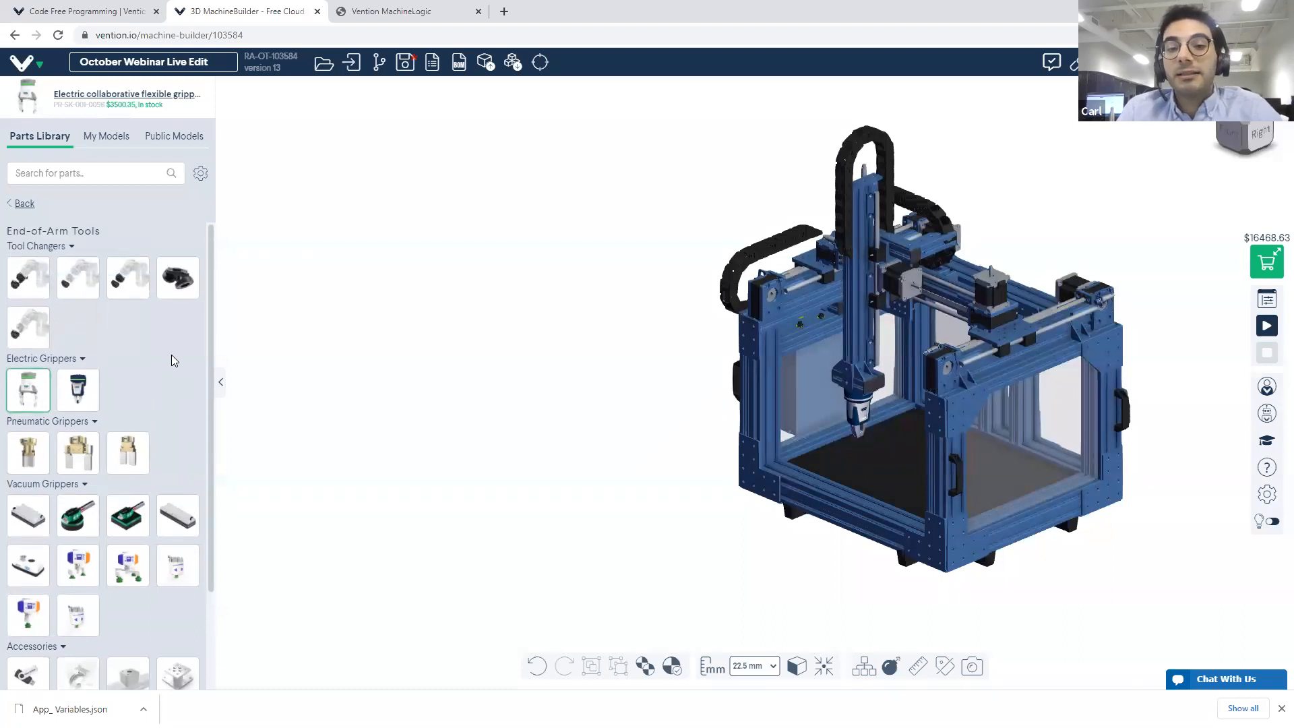
left_click(221, 384)
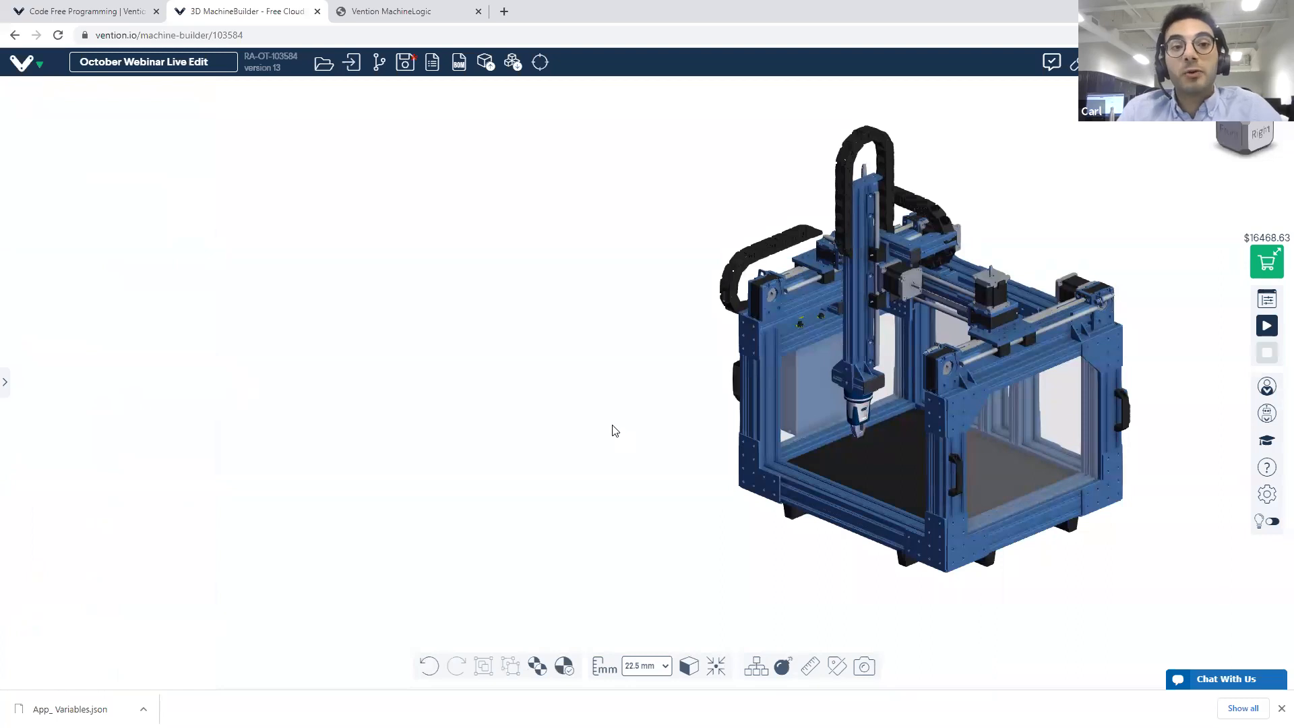
right_click_drag(614, 429, 528, 442)
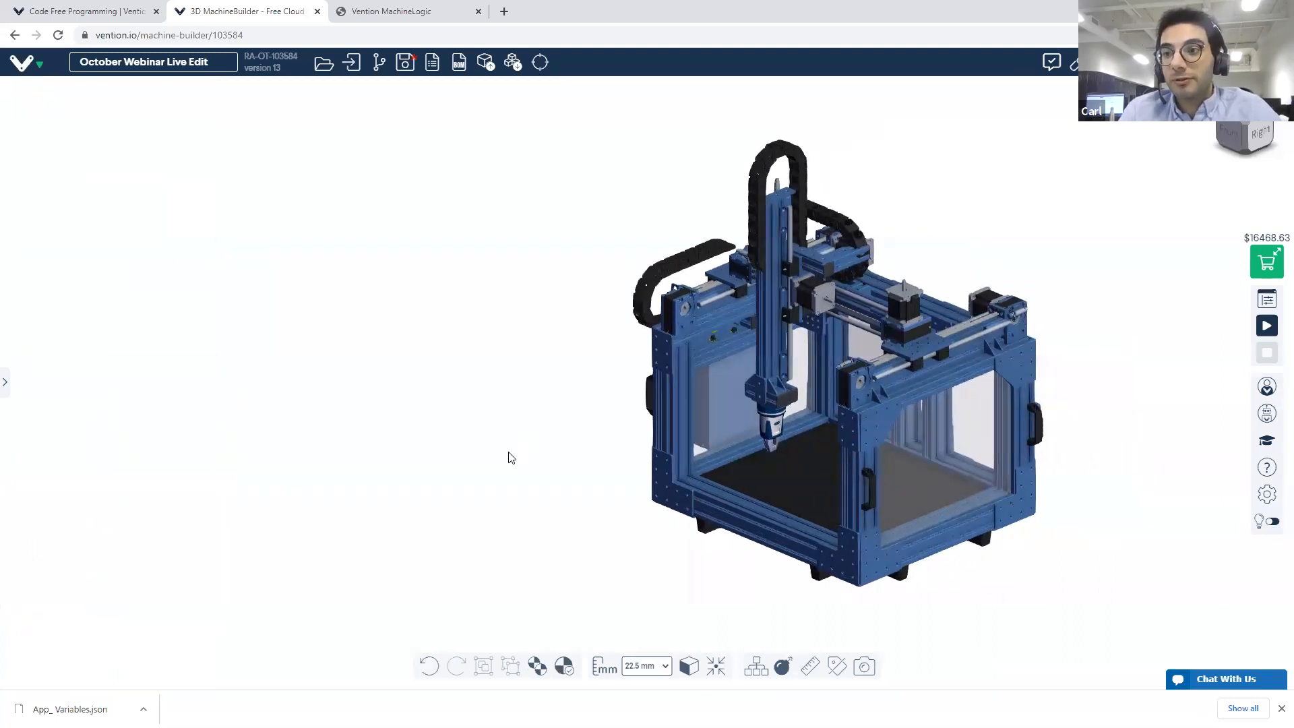